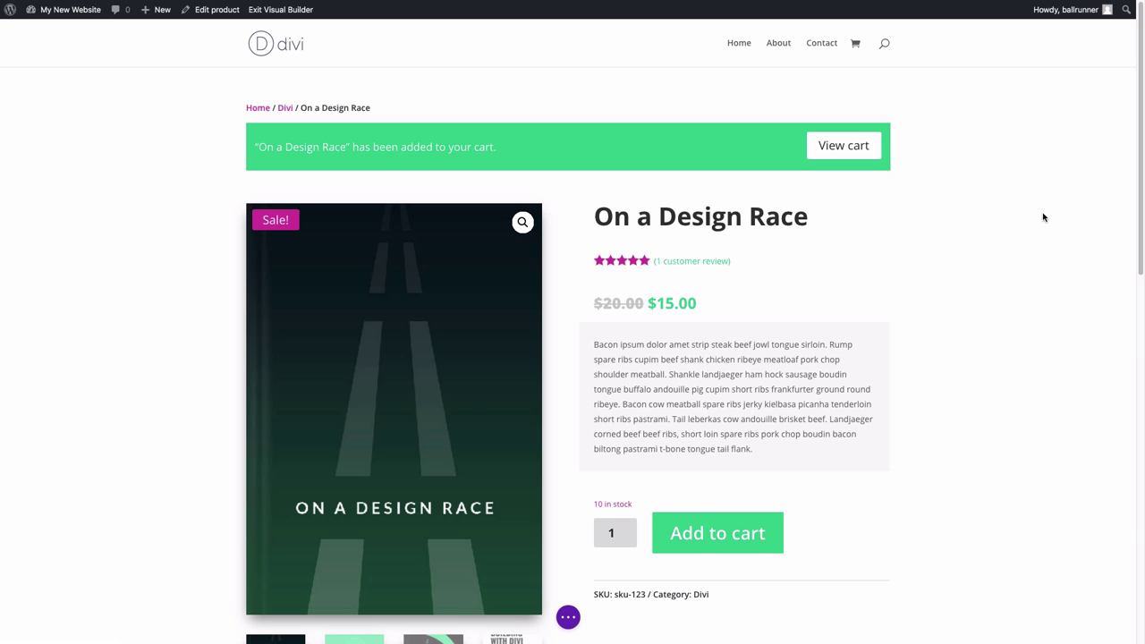
- Go to the site dashboard and open the advanced Builder settings in the Divi Theme Options
{"action": "mouse_move", "coordinate": [386, 139]}
{"action": "mouse_move", "coordinate": [72, 10]}
{"action": "left_click", "coordinate": [46, 27]}
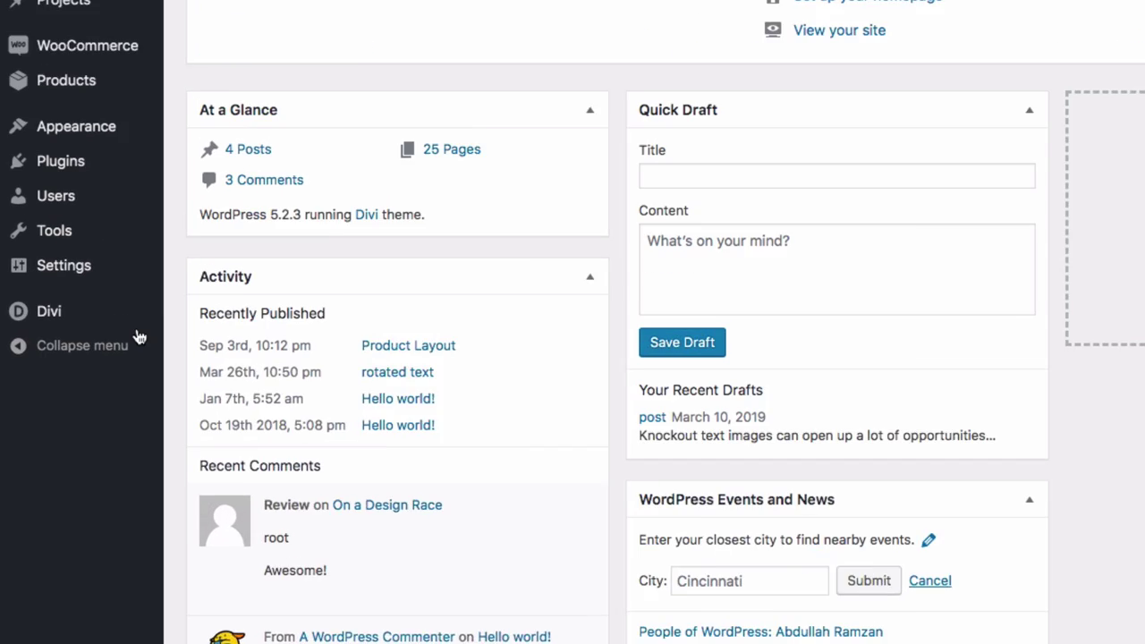
{"action": "mouse_move", "coordinate": [54, 375]}
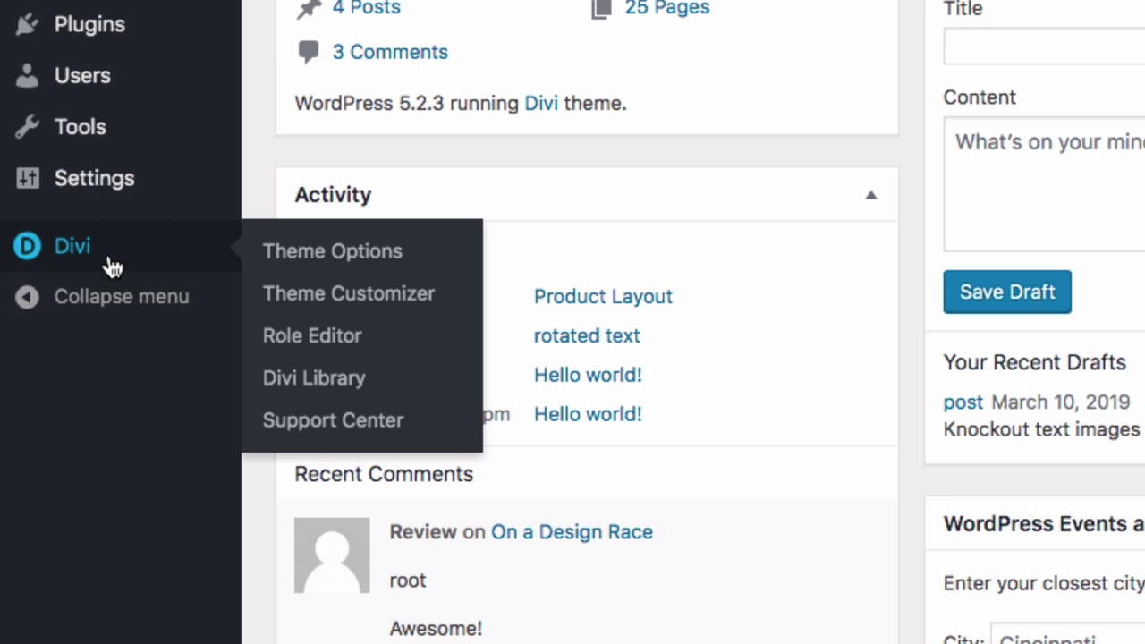
{"action": "left_click", "coordinate": [317, 259]}
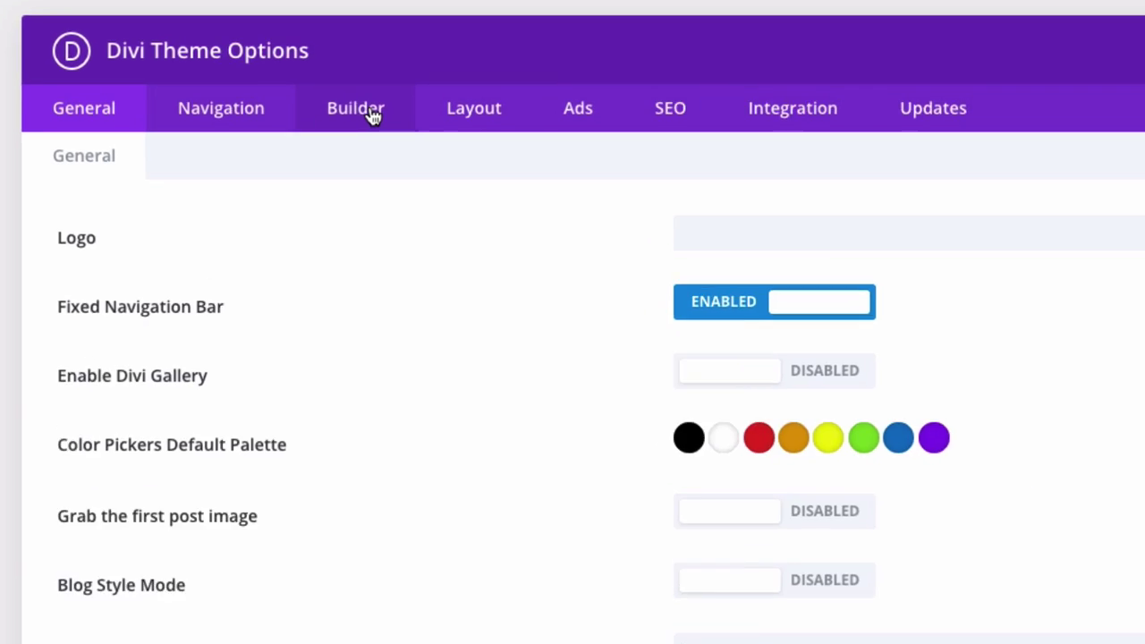
{"action": "left_click", "coordinate": [372, 116]}
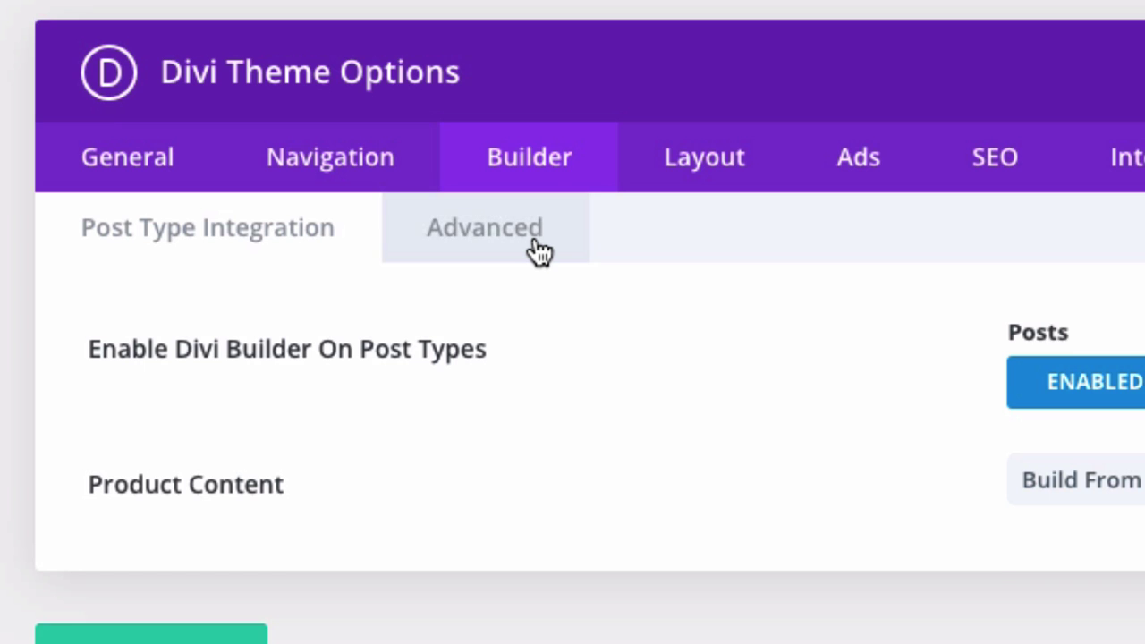
{"action": "left_click", "coordinate": [537, 250]}
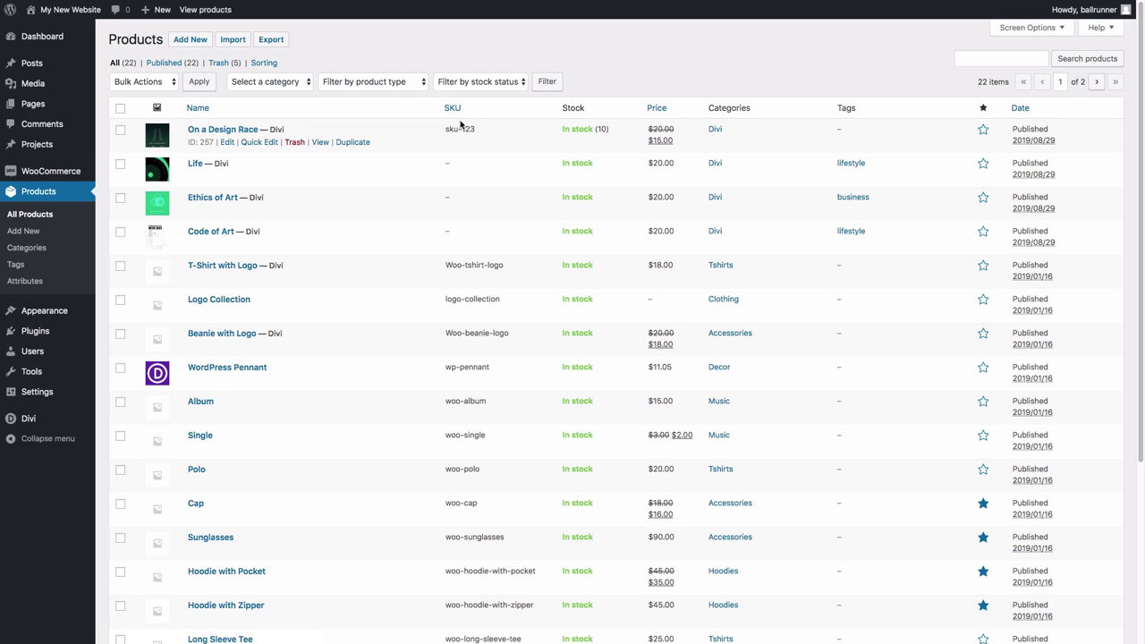
- Open the product On a Design Race for editing and review its title and long description
{"action": "left_click", "coordinate": [228, 143]}
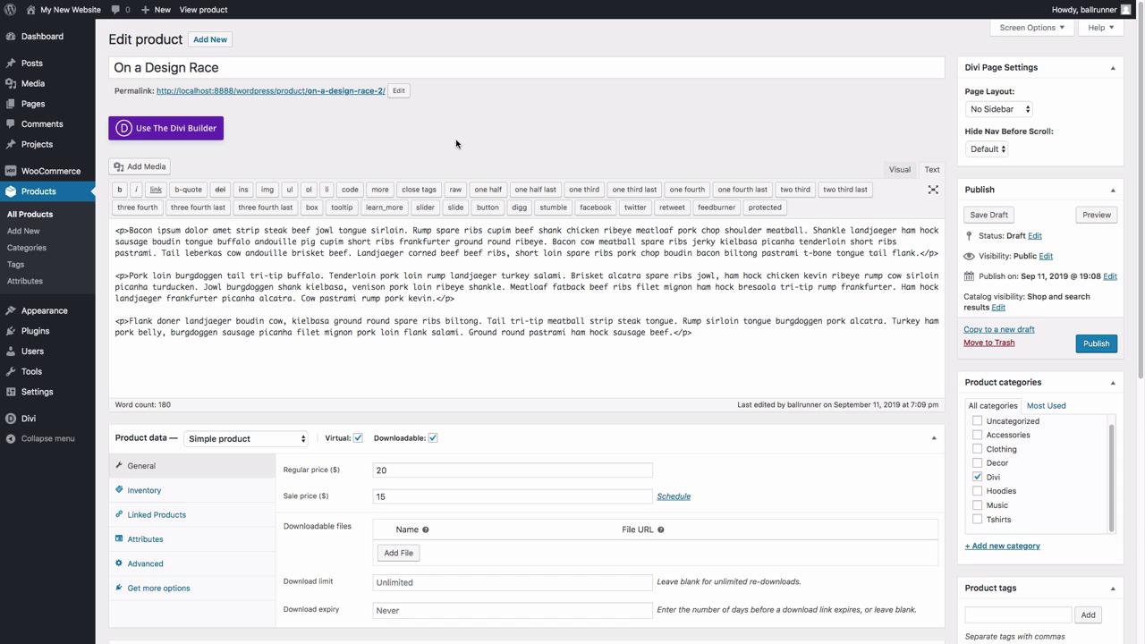
{"action": "left_click", "coordinate": [304, 68]}
{"action": "left_click_drag", "start_coordinate": [264, 73], "coordinate": [113, 64]}
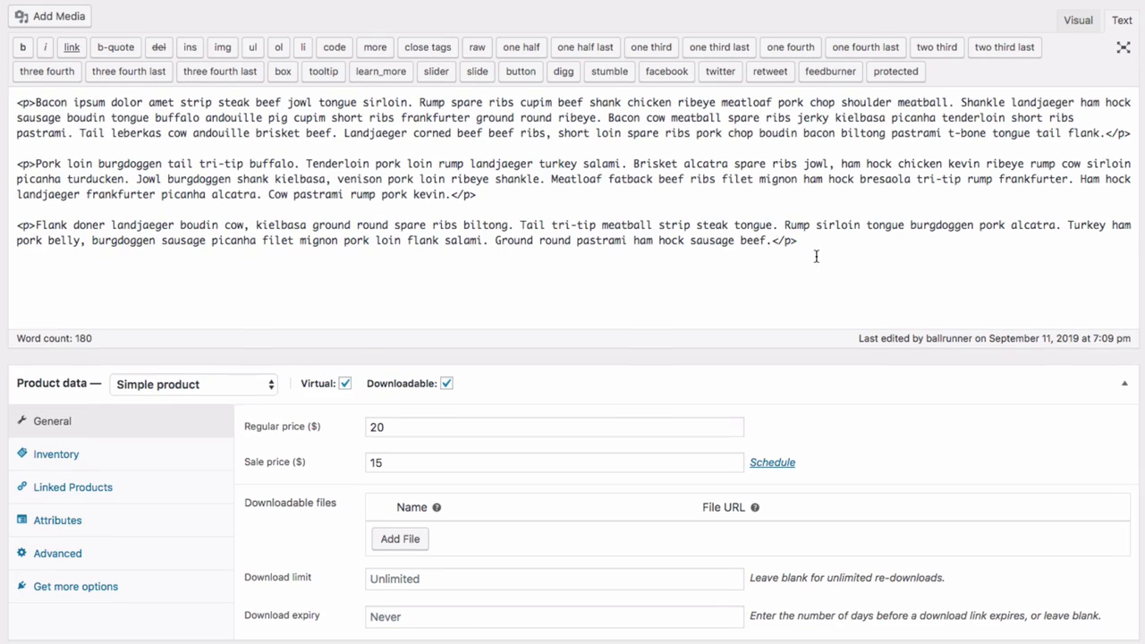
{"action": "left_click_drag", "start_coordinate": [807, 243], "coordinate": [11, 100]}
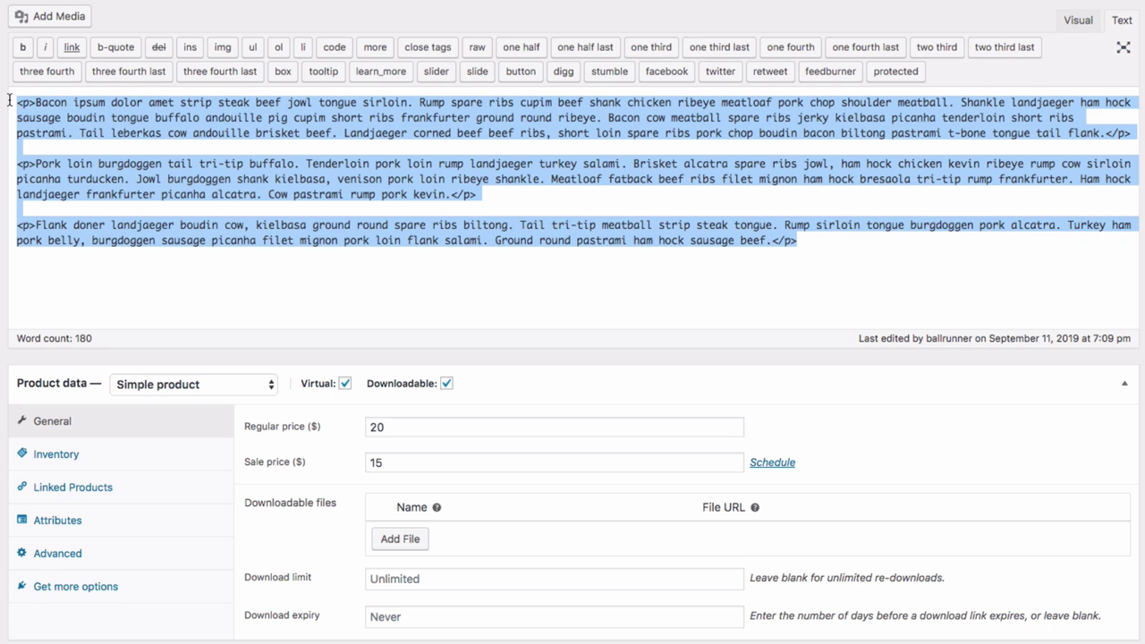
- Examine the product type choices and the regular and sale prices in the general product data
{"action": "scroll", "coordinate": [517, 122], "scroll_direction": "down", "scroll_amount": 3}
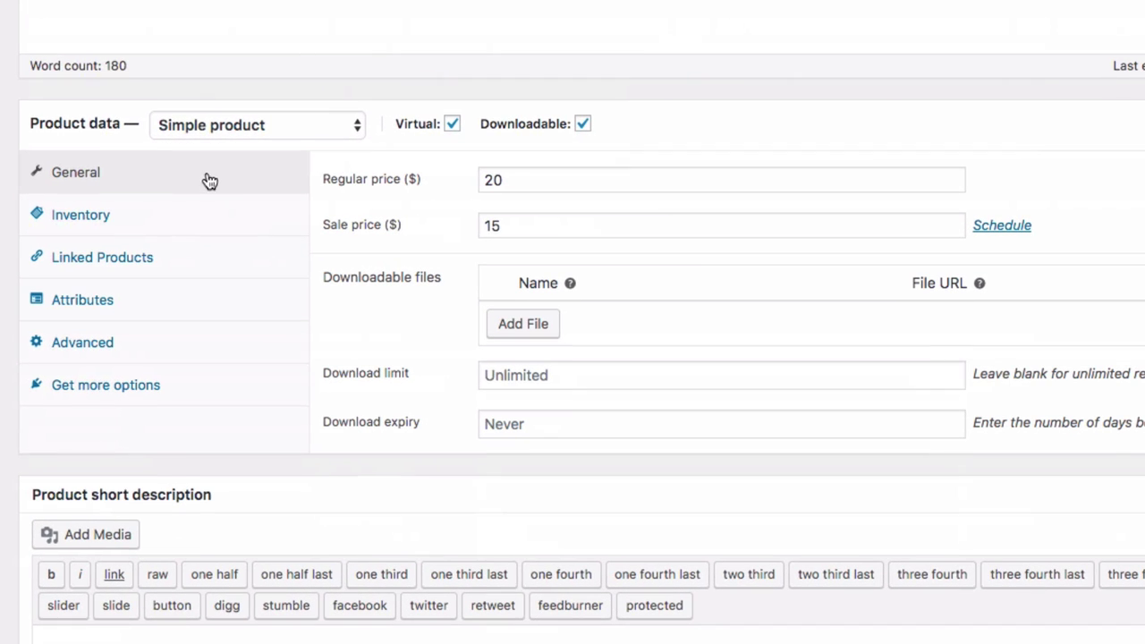
{"action": "left_click", "coordinate": [287, 124]}
{"action": "left_click", "coordinate": [254, 124]}
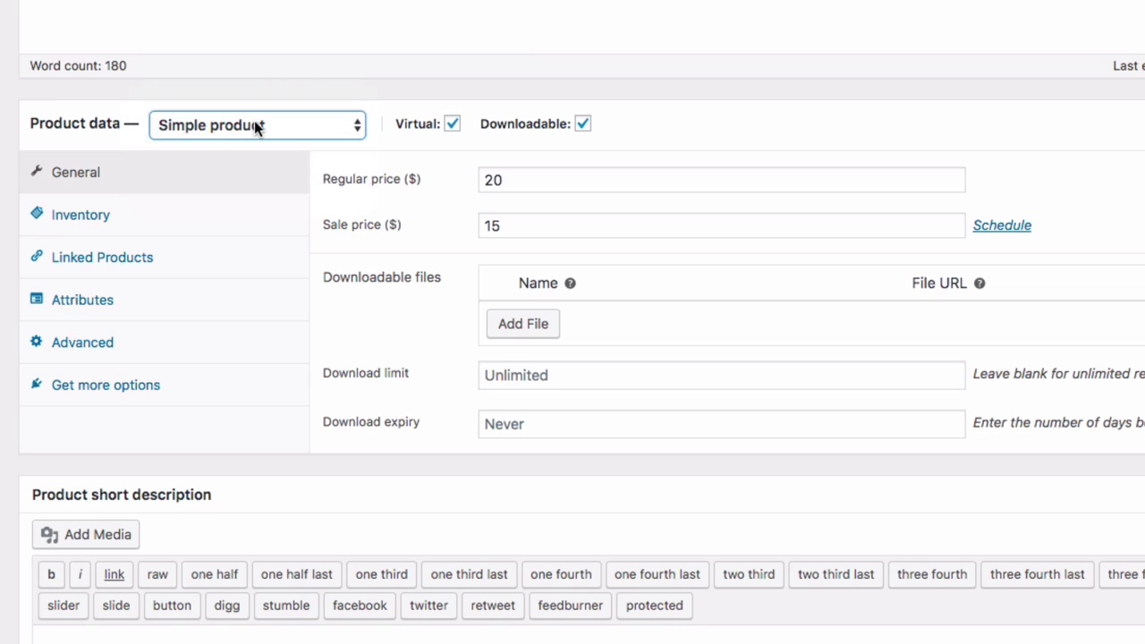
{"action": "left_click", "coordinate": [787, 119]}
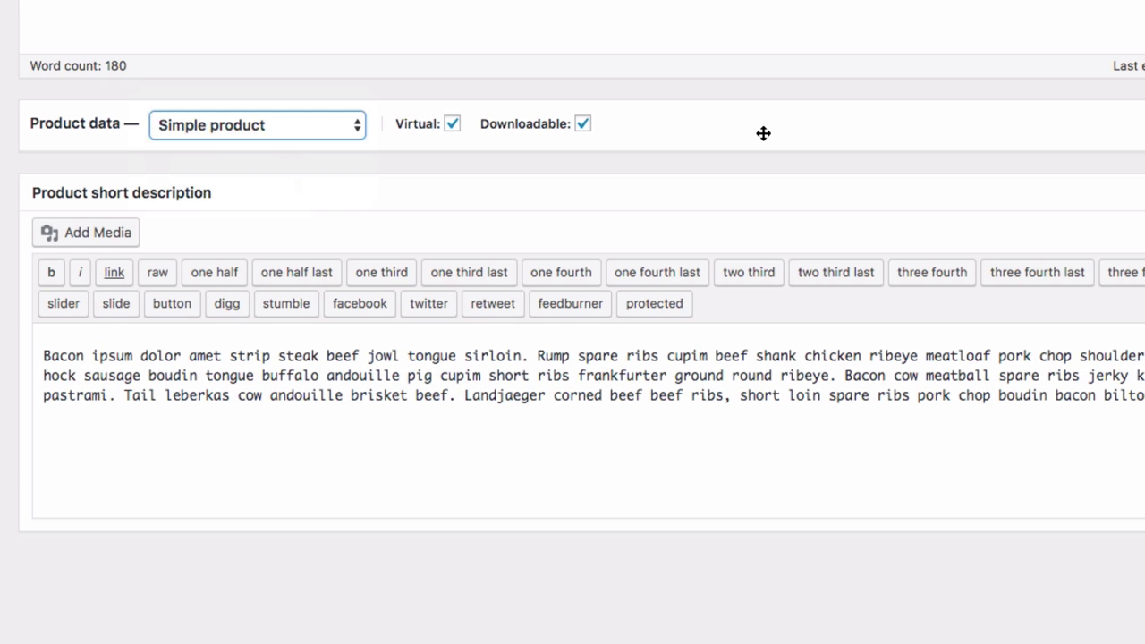
{"action": "left_click", "coordinate": [593, 149]}
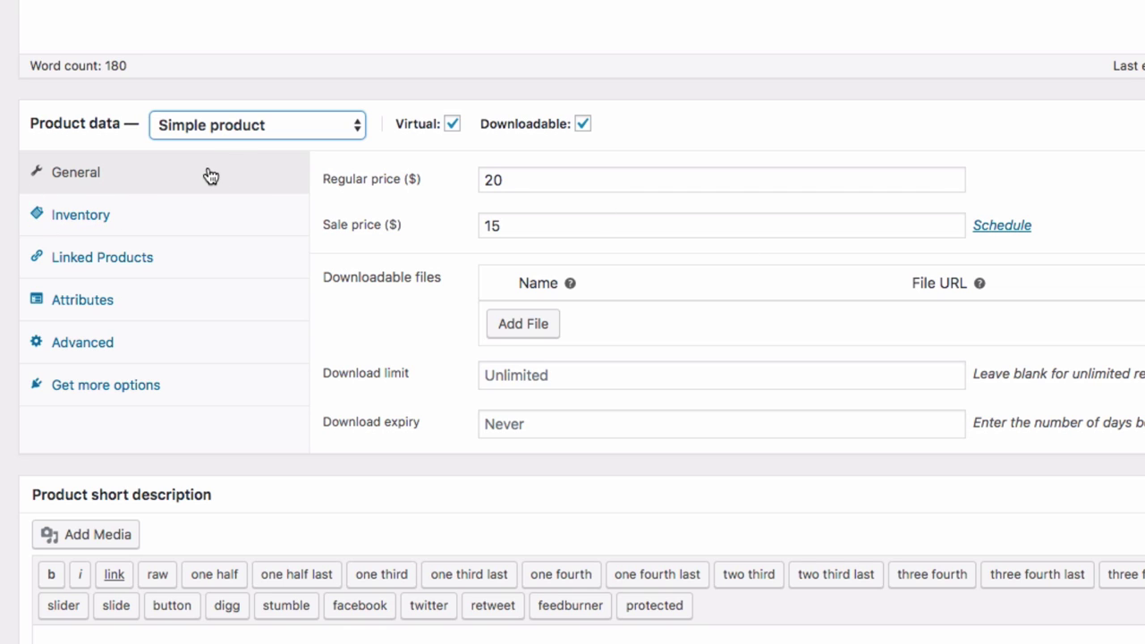
{"action": "left_click_drag", "start_coordinate": [552, 185], "coordinate": [485, 182]}
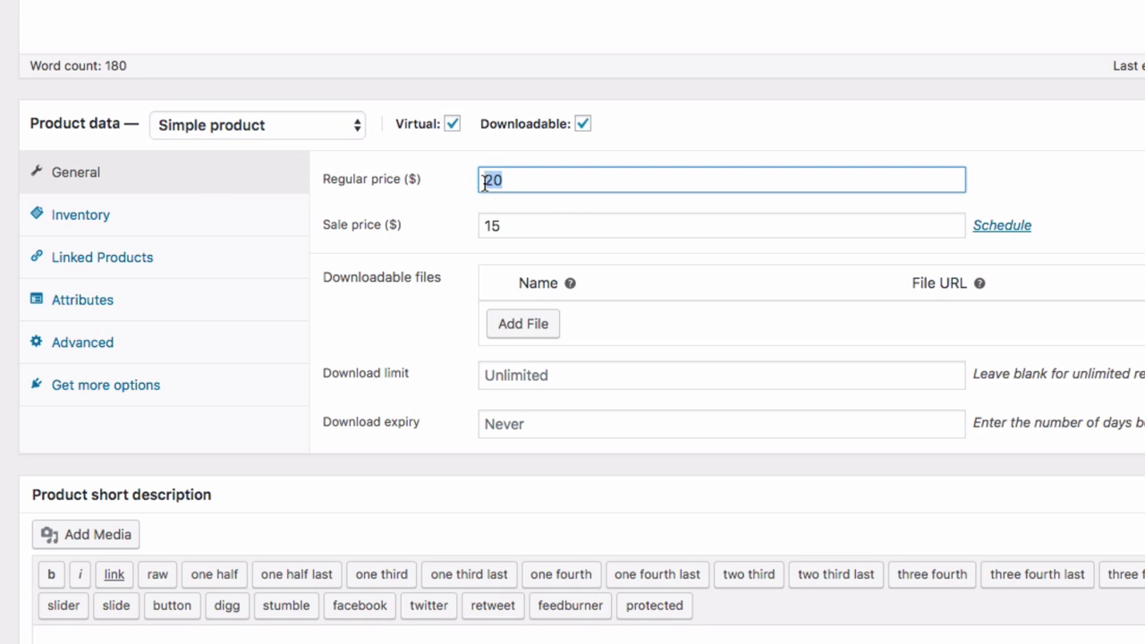
{"action": "left_click_drag", "start_coordinate": [539, 227], "coordinate": [473, 223]}
- Examine the SKU, stock management and stock quantity in the product's inventory settings
{"action": "left_click", "coordinate": [170, 218]}
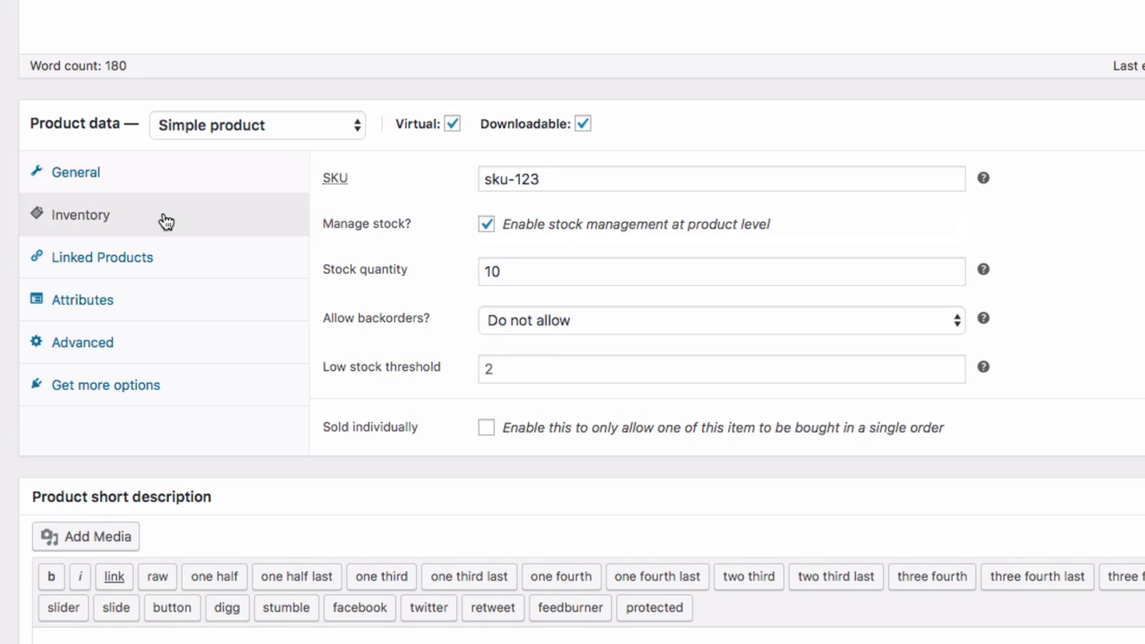
{"action": "left_click", "coordinate": [570, 184]}
{"action": "left_click_drag", "start_coordinate": [540, 183], "coordinate": [481, 185]}
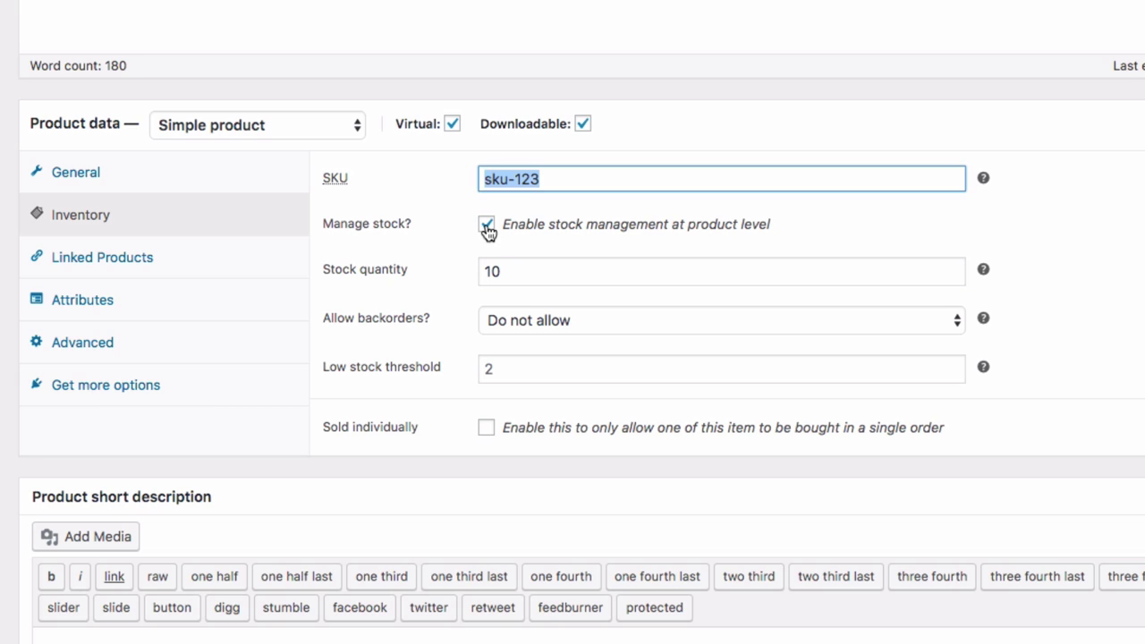
{"action": "left_click", "coordinate": [526, 271]}
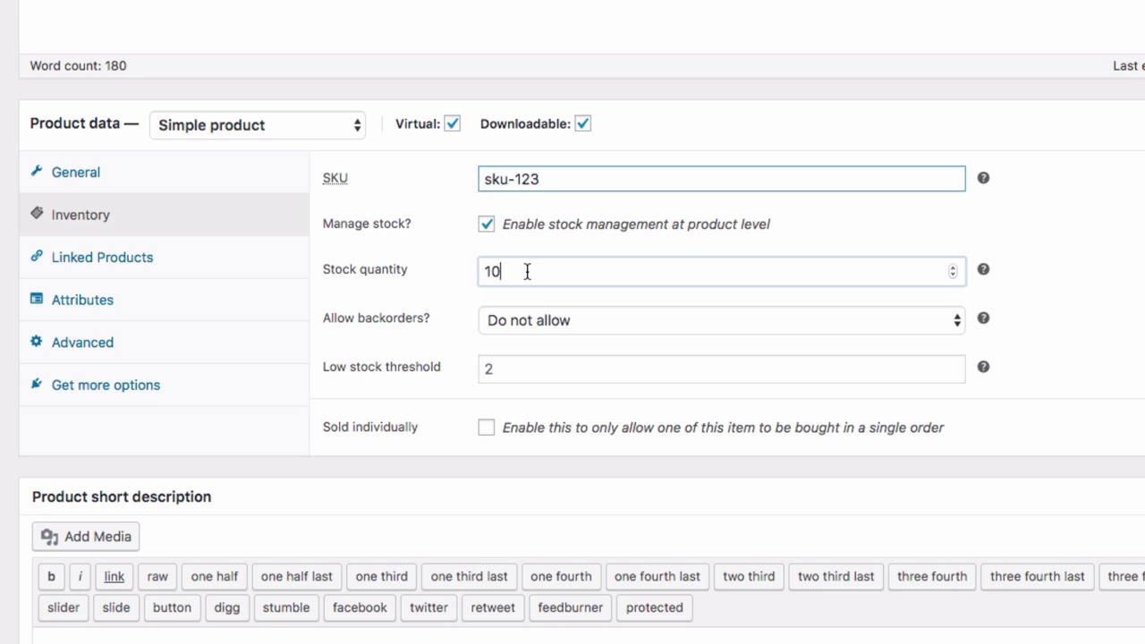
{"action": "left_click_drag", "start_coordinate": [527, 271], "coordinate": [482, 273]}
{"action": "left_click", "coordinate": [538, 271]}
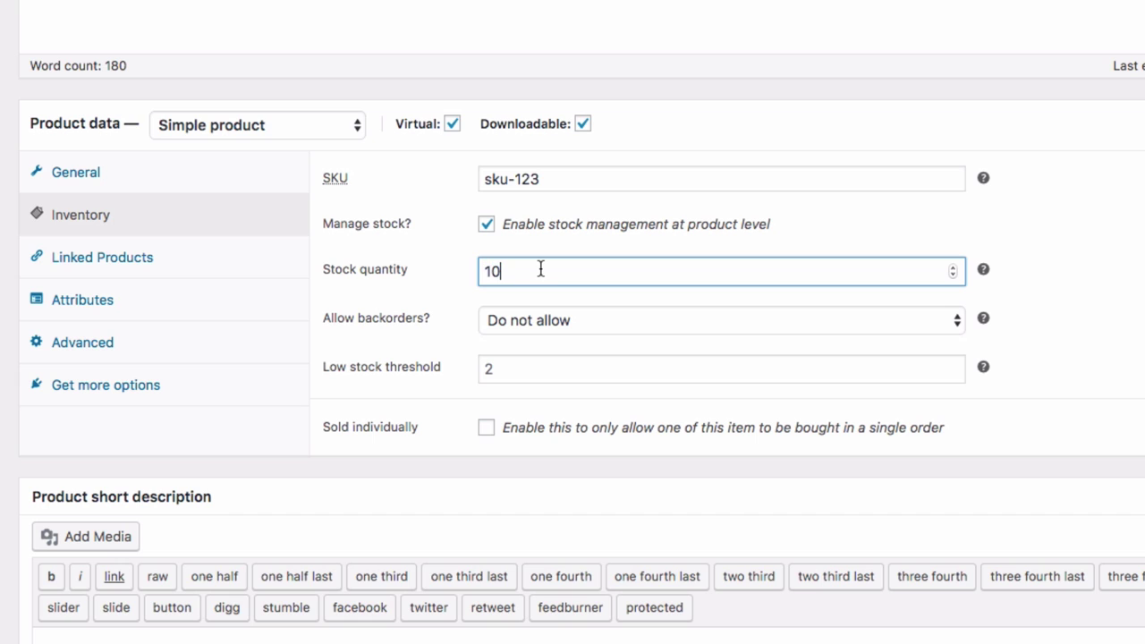
- Add Code of Art, Ethics of Art and Life as upsells in the product's linked products
{"action": "left_click", "coordinate": [89, 259]}
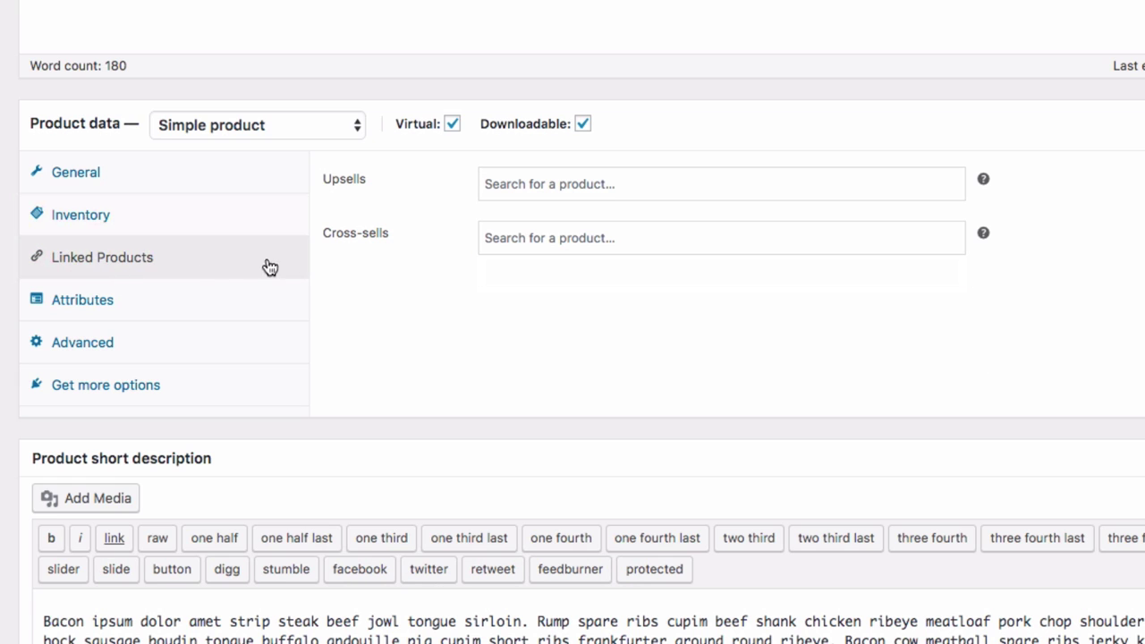
{"action": "left_click", "coordinate": [567, 183]}
{"action": "type", "text": "art"}
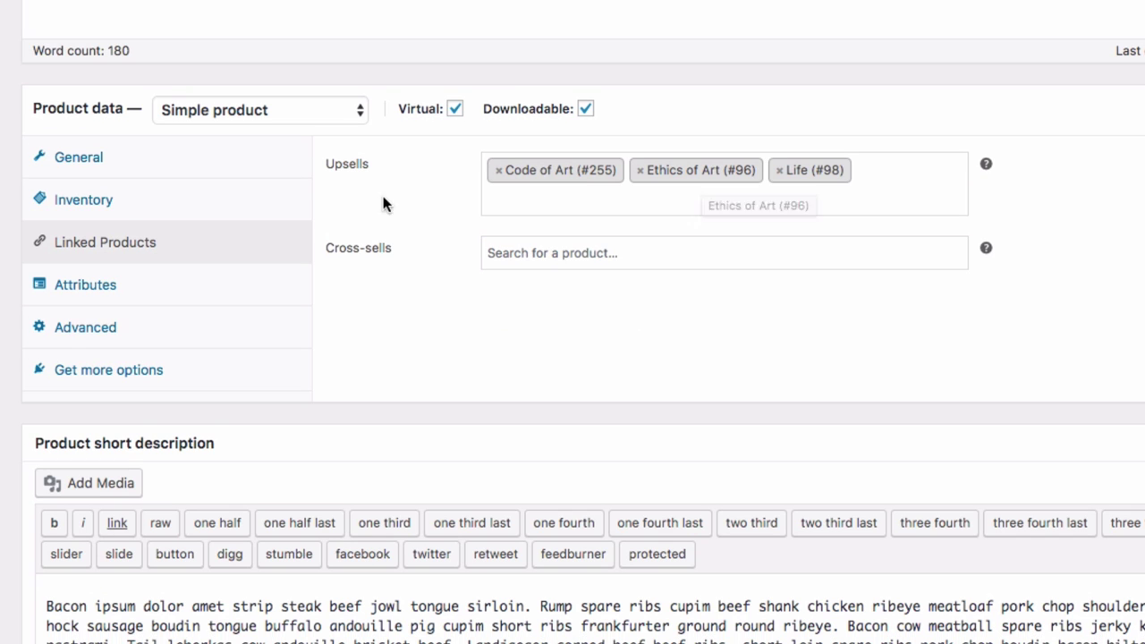
- Review the size attribute with its values Large, Medium and Small, and save the product attributes
{"action": "left_click", "coordinate": [90, 309]}
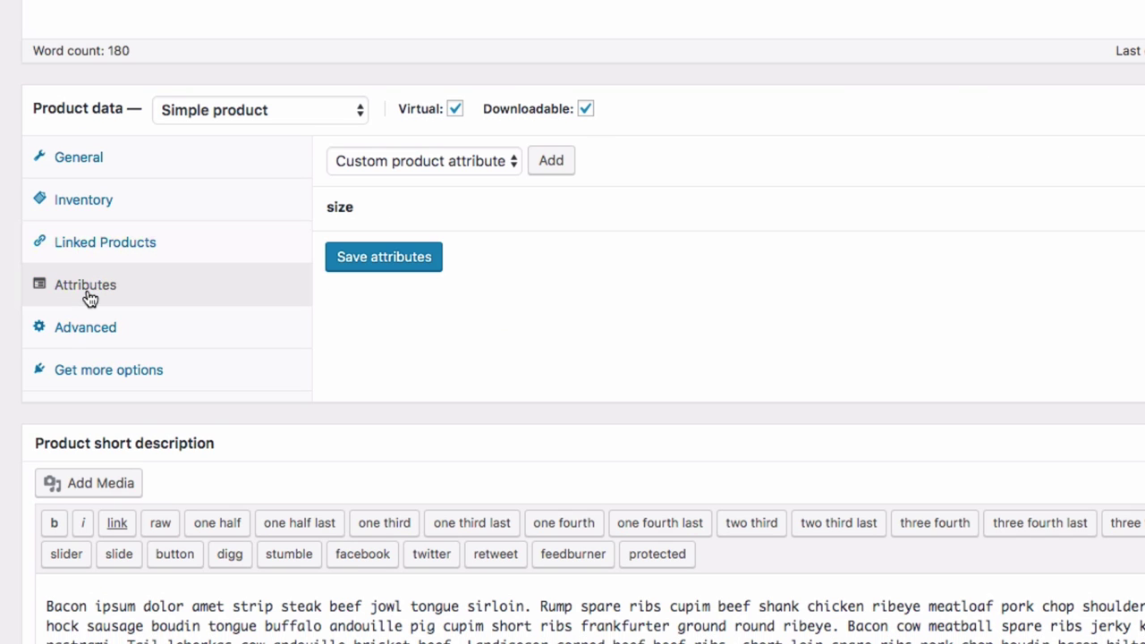
{"action": "left_click", "coordinate": [421, 213]}
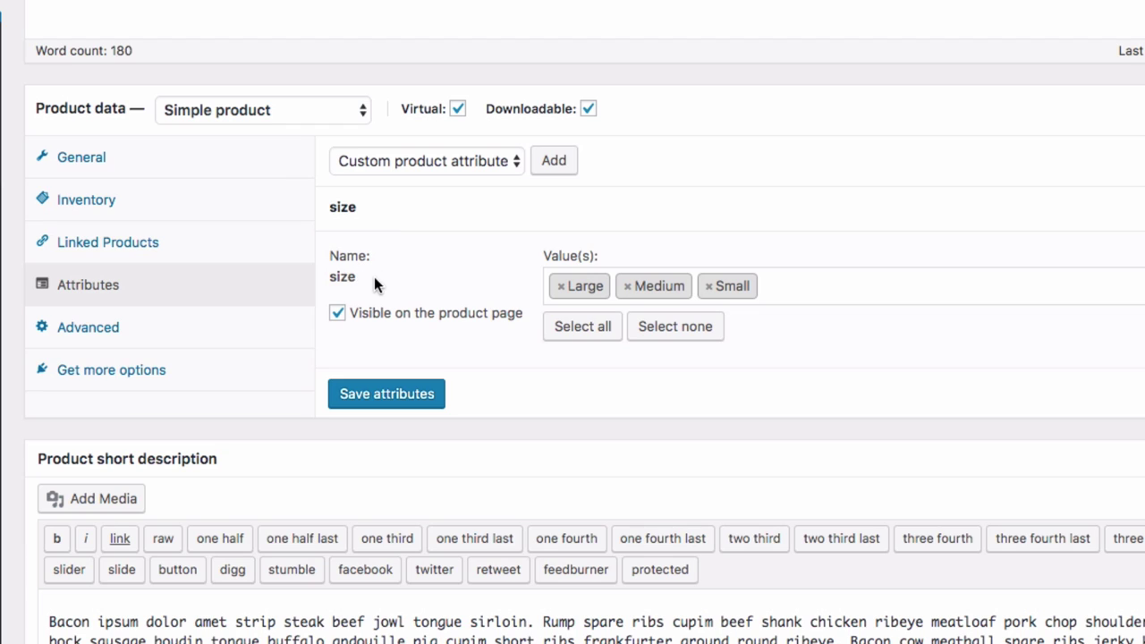
{"action": "left_click_drag", "start_coordinate": [373, 276], "coordinate": [327, 261]}
{"action": "left_click", "coordinate": [836, 295]}
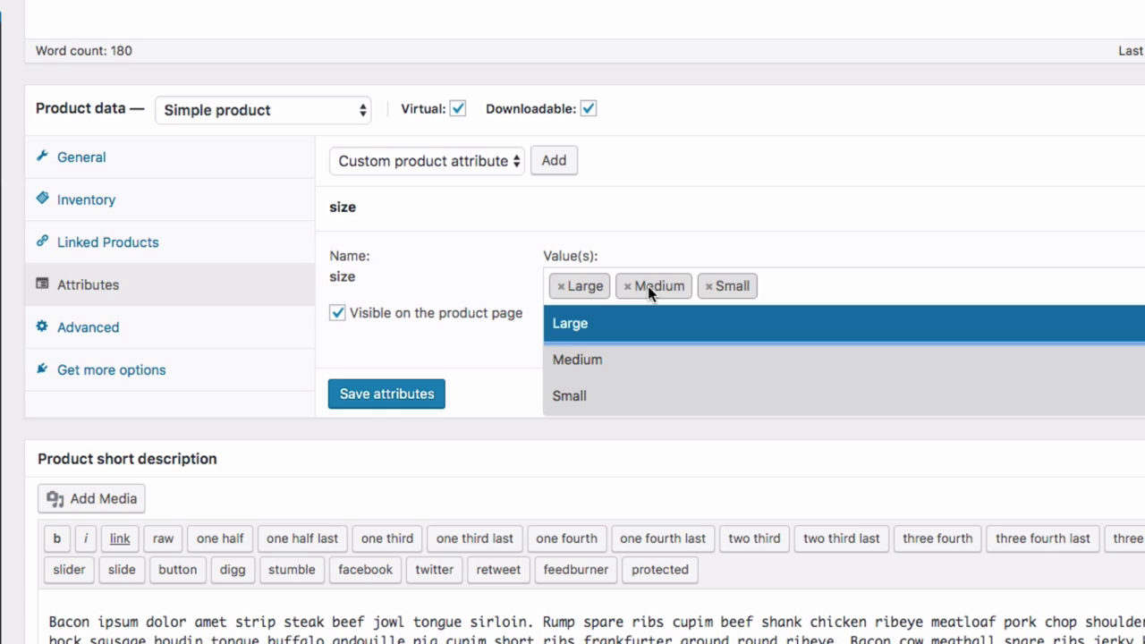
{"action": "left_click", "coordinate": [863, 253]}
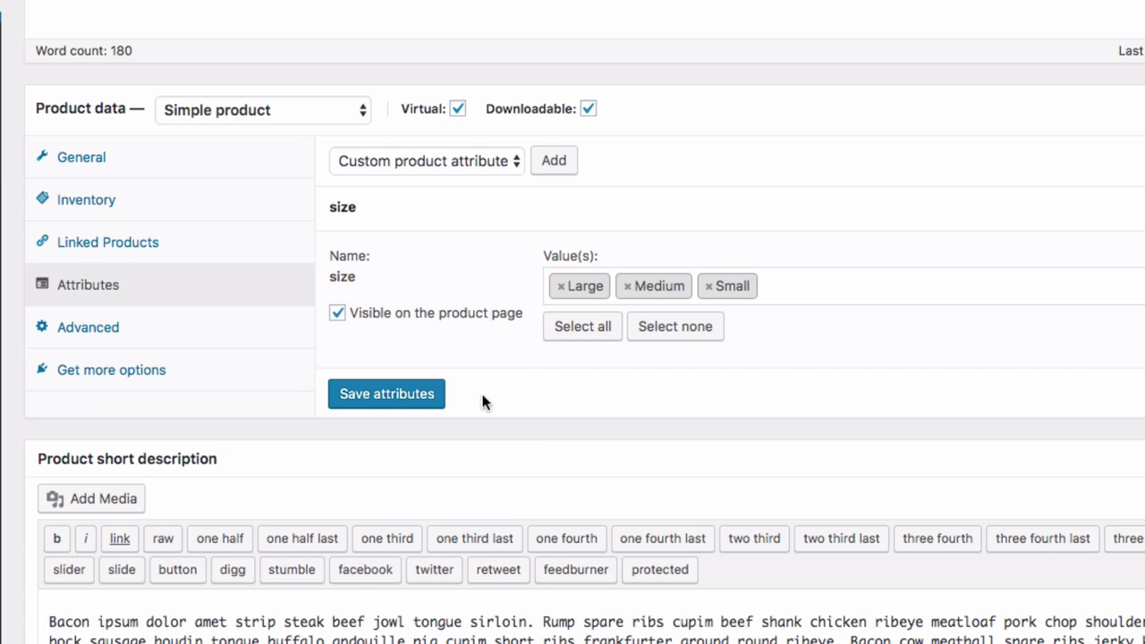
{"action": "left_click", "coordinate": [419, 404]}
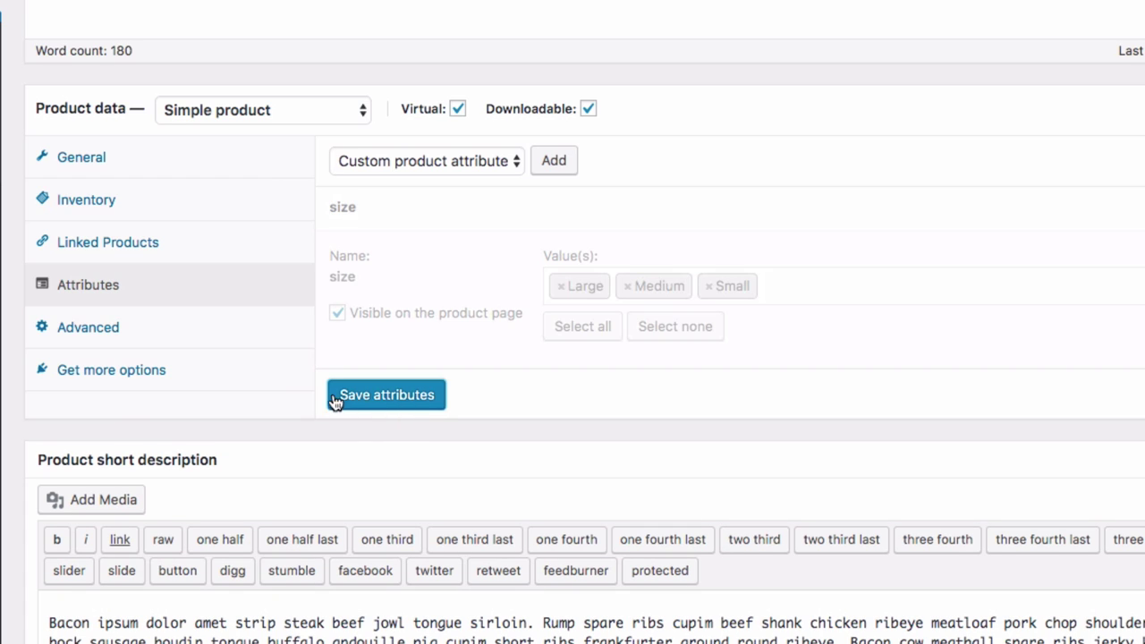
- Examine the product's advanced options, including the reviews setting, and its short description
{"action": "left_click", "coordinate": [109, 338]}
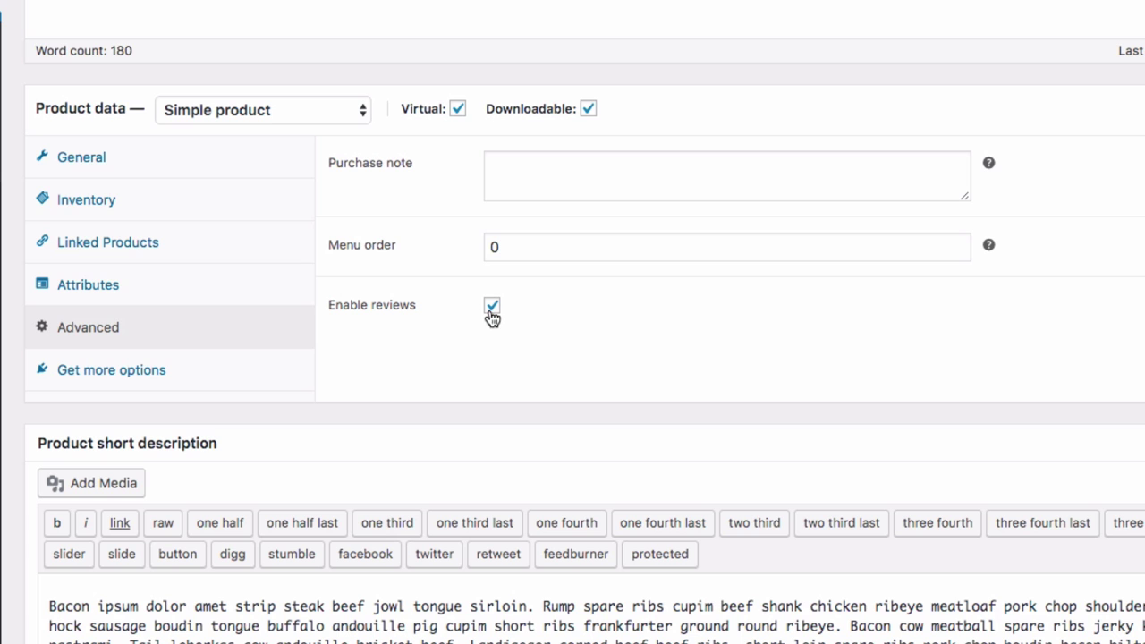
{"action": "left_click", "coordinate": [146, 359]}
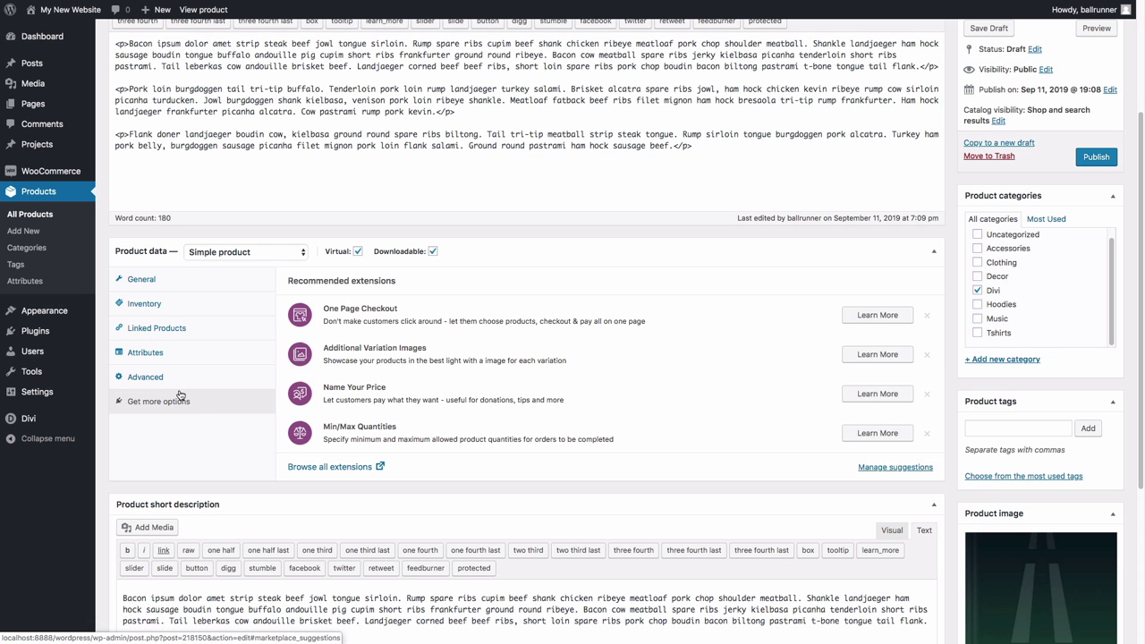
{"action": "left_click", "coordinate": [179, 379]}
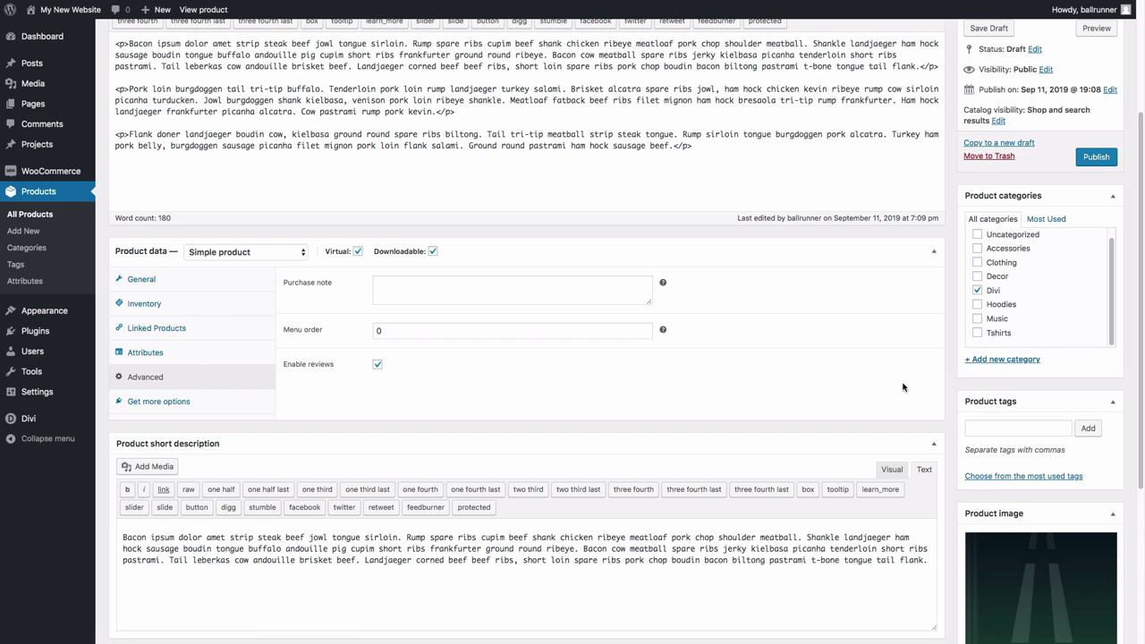
{"action": "scroll", "coordinate": [835, 386], "scroll_direction": "down", "scroll_amount": 3}
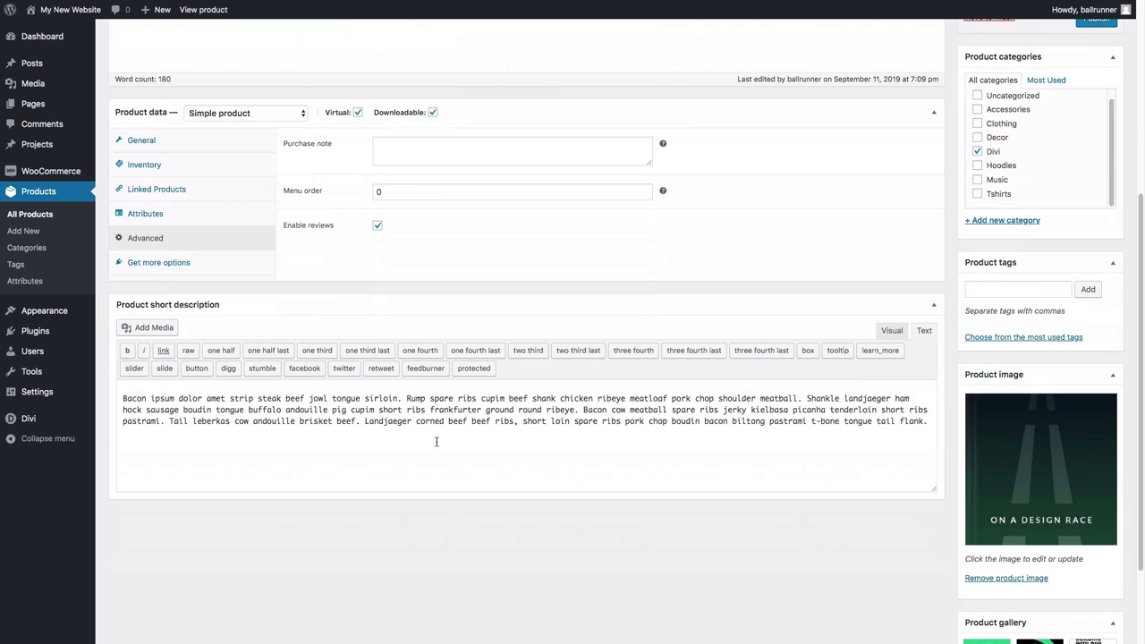
{"action": "left_click_drag", "start_coordinate": [927, 421], "coordinate": [122, 390]}
- Examine the product's categories and tags along with its product image and gallery images
{"action": "scroll", "coordinate": [855, 338], "scroll_direction": "up", "scroll_amount": 4}
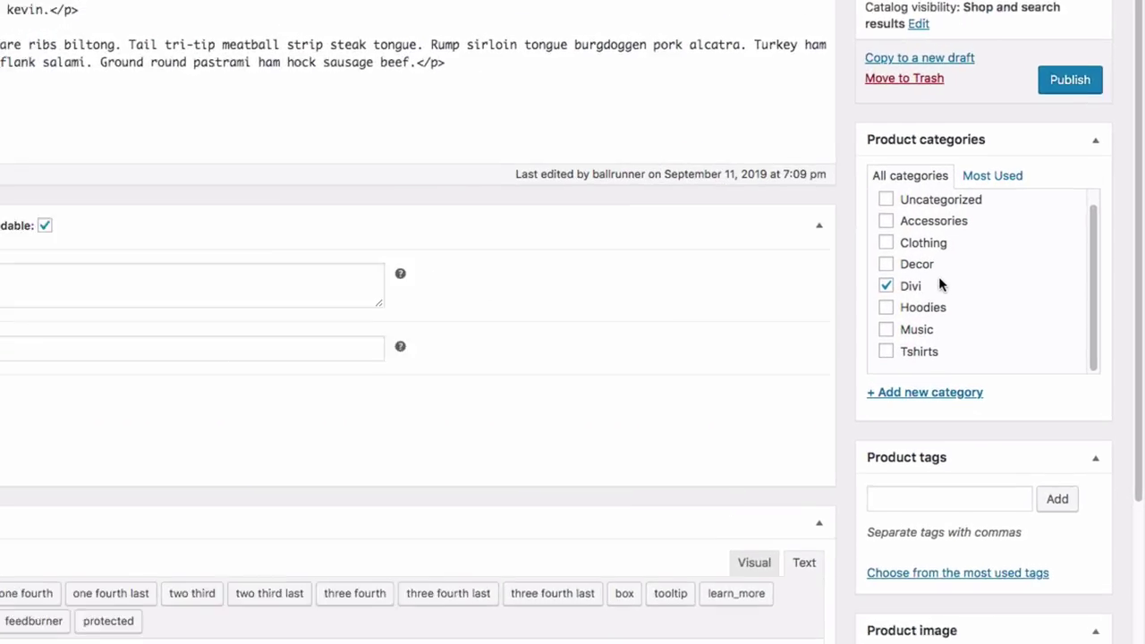
{"action": "scroll", "coordinate": [881, 260], "scroll_direction": "down", "scroll_amount": 4}
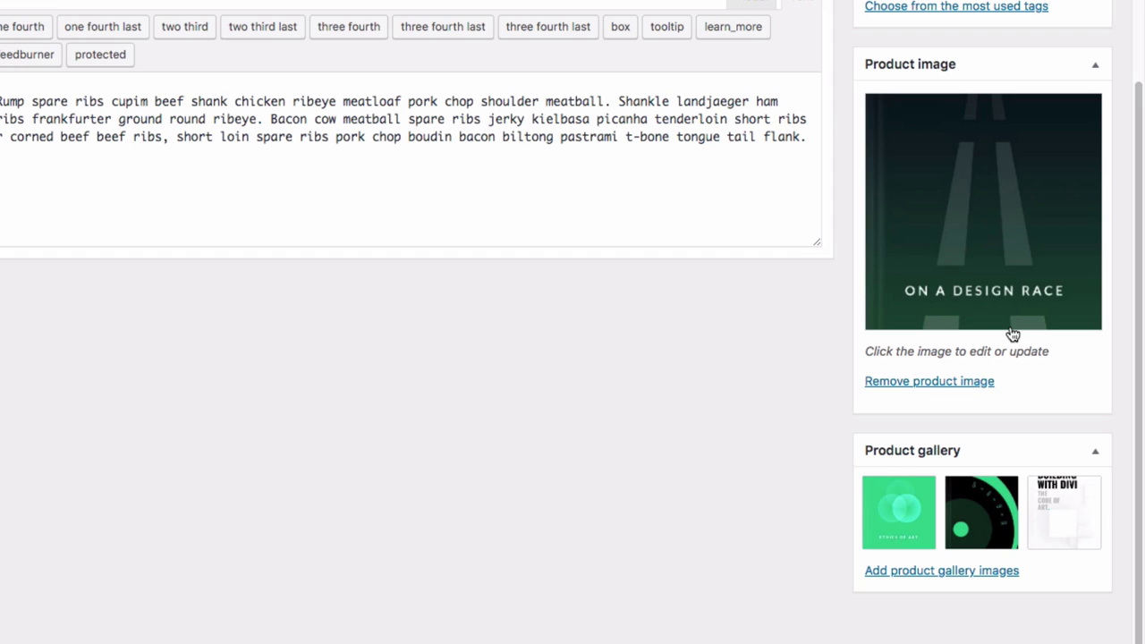
{"action": "mouse_move", "coordinate": [884, 502]}
{"action": "scroll", "coordinate": [793, 441], "scroll_direction": "up", "scroll_amount": 3}
{"action": "scroll", "coordinate": [794, 441], "scroll_direction": "down", "scroll_amount": 3}
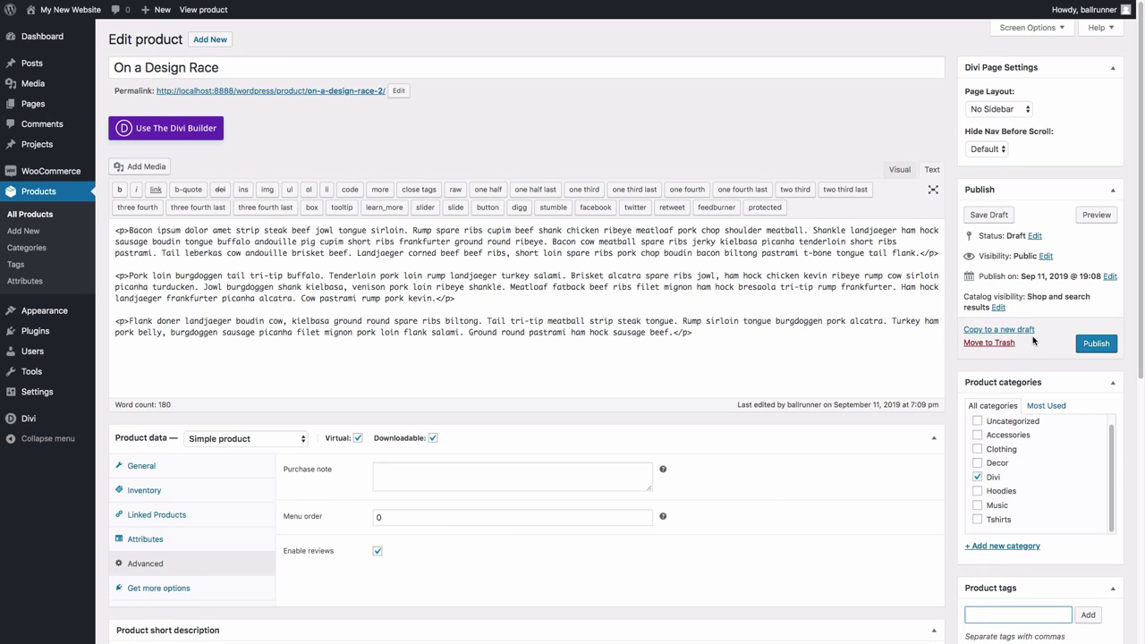
- Publish the product and view its live page down through the description, upsells and related products
{"action": "left_click", "coordinate": [1096, 343]}
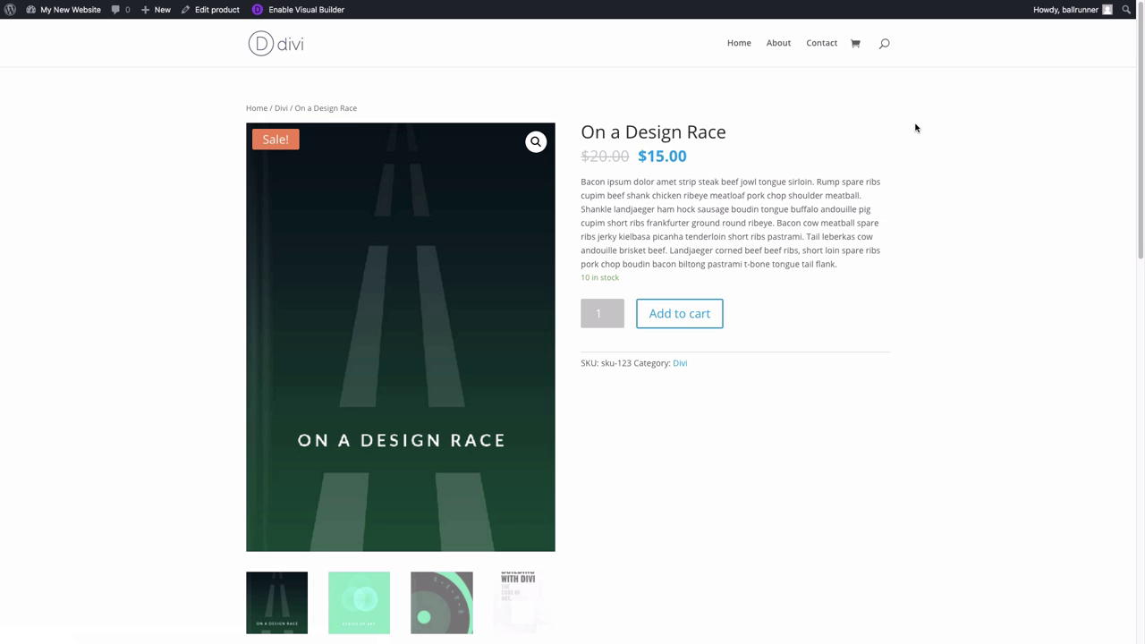
{"action": "scroll", "coordinate": [914, 128], "scroll_direction": "down", "scroll_amount": 5}
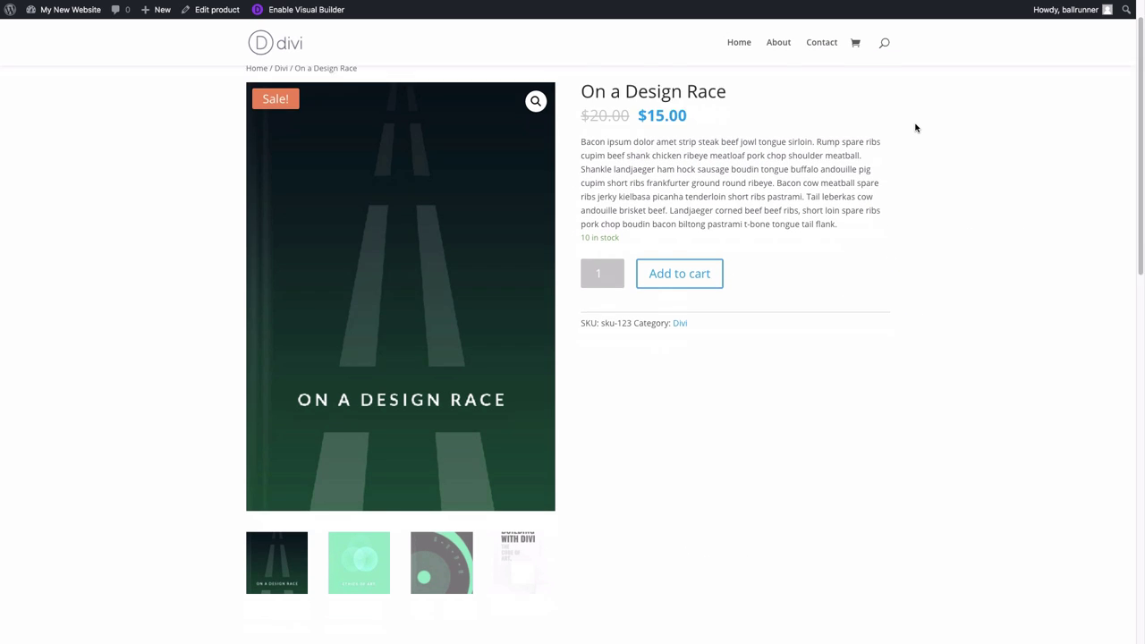
{"action": "scroll", "coordinate": [915, 128], "scroll_direction": "down", "scroll_amount": 5}
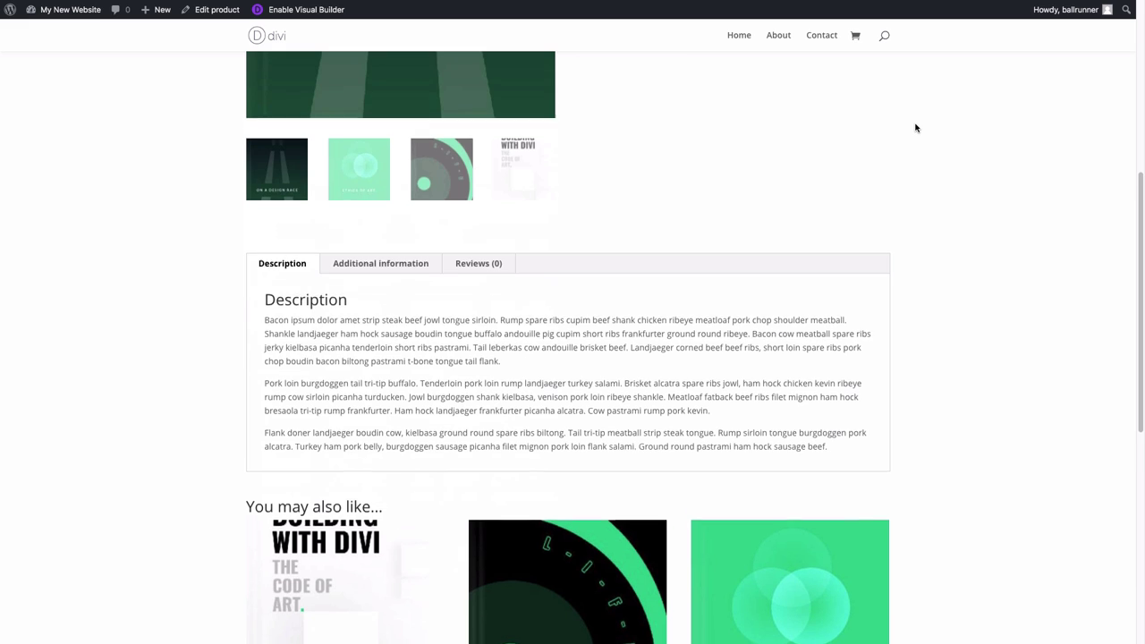
{"action": "scroll", "coordinate": [915, 128], "scroll_direction": "down", "scroll_amount": 2}
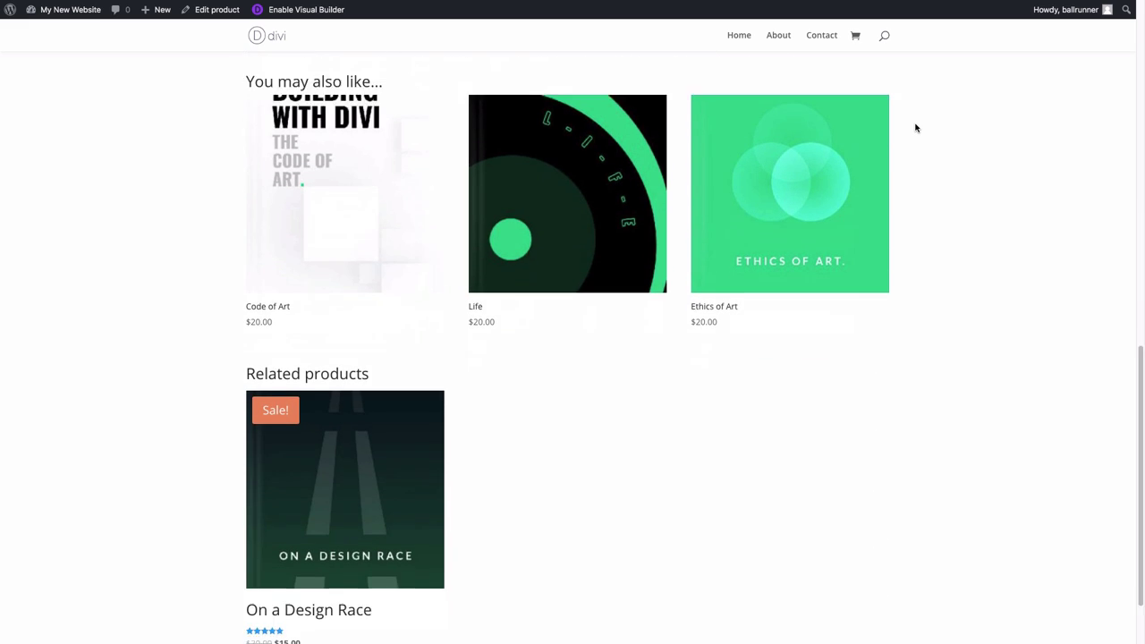
- Return from the live product page to editing On a Design Race and switch its content to the Divi Builder
{"action": "scroll", "coordinate": [914, 128], "scroll_direction": "up", "scroll_amount": 15}
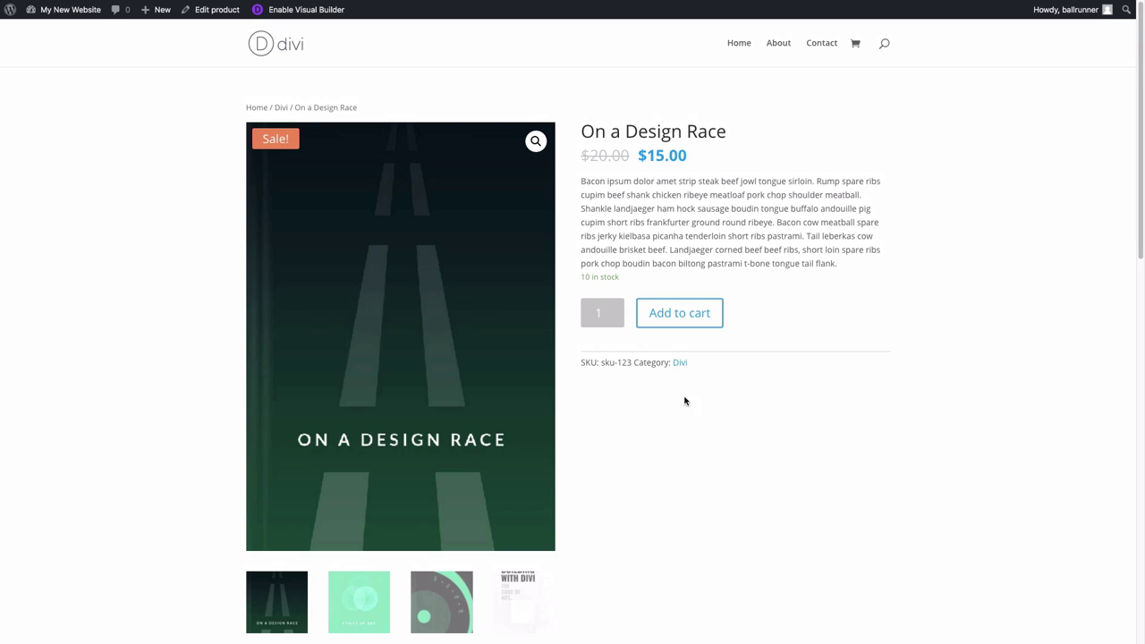
{"action": "scroll", "coordinate": [734, 370], "scroll_direction": "down", "scroll_amount": 4}
{"action": "scroll", "coordinate": [825, 402], "scroll_direction": "up", "scroll_amount": 4}
{"action": "left_click", "coordinate": [217, 9]}
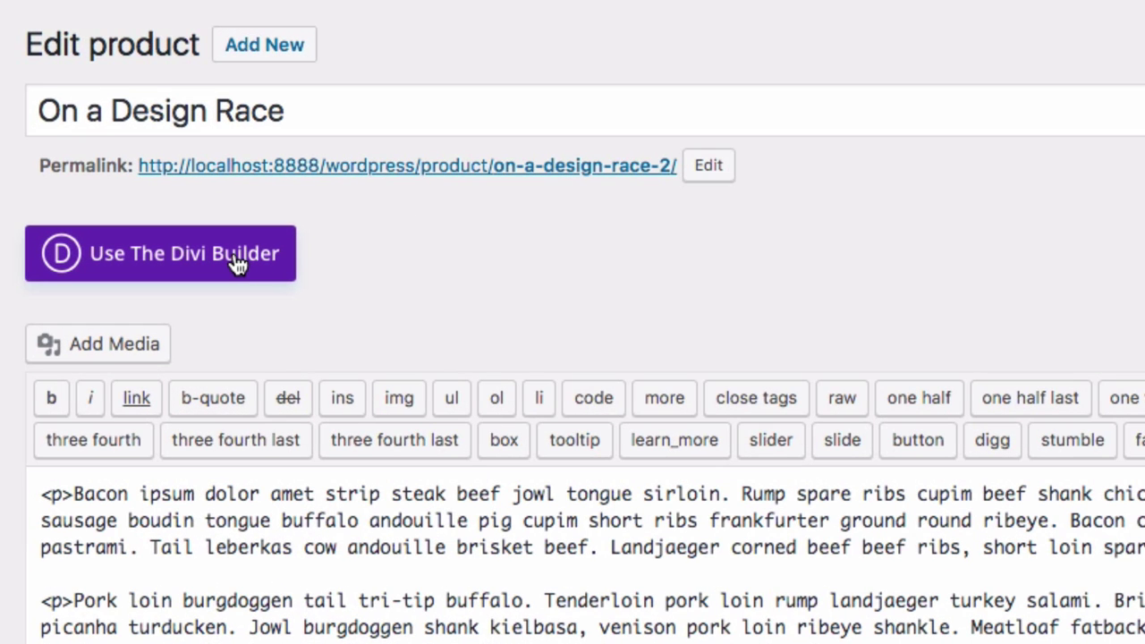
{"action": "left_click", "coordinate": [232, 251]}
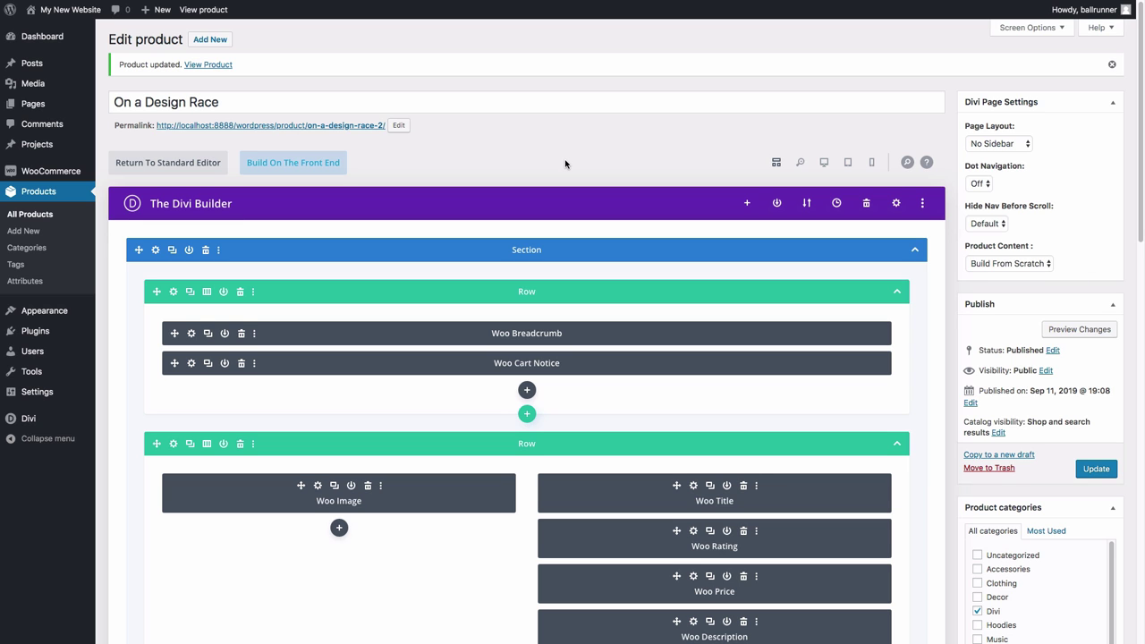
- Examine the Woo modules in each row of the builder layout, from Woo Breadcrumb down to Woo Related Product
{"action": "scroll", "coordinate": [447, 215], "scroll_direction": "down", "scroll_amount": 1}
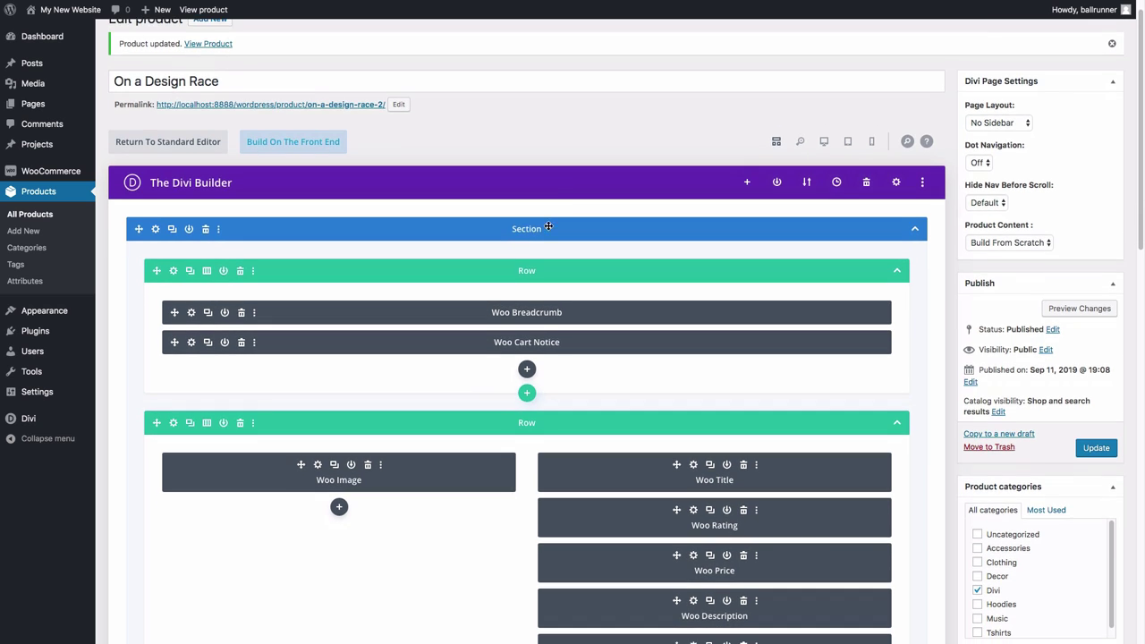
{"action": "scroll", "coordinate": [511, 225], "scroll_direction": "down", "scroll_amount": 4}
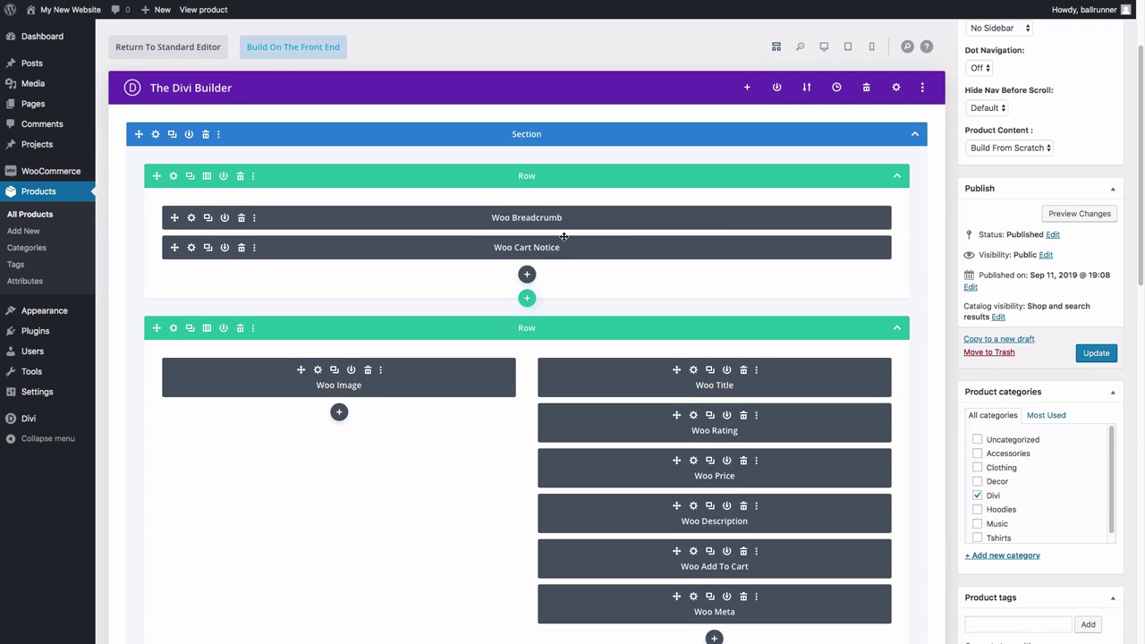
{"action": "scroll", "coordinate": [578, 217], "scroll_direction": "down", "scroll_amount": 1}
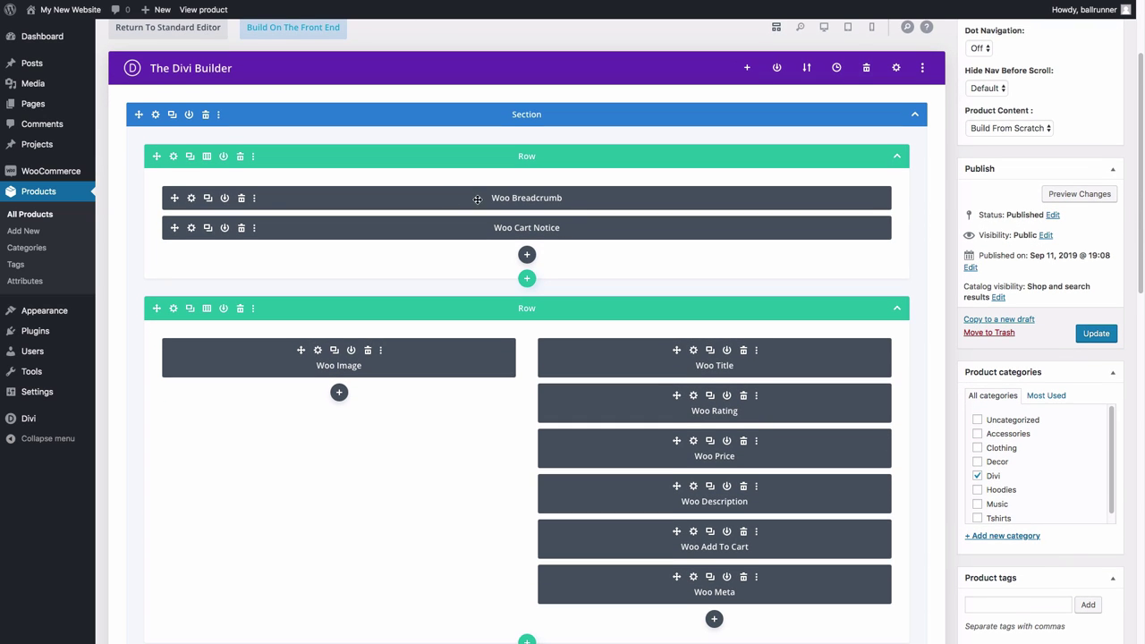
{"action": "scroll", "coordinate": [620, 237], "scroll_direction": "down", "scroll_amount": 1}
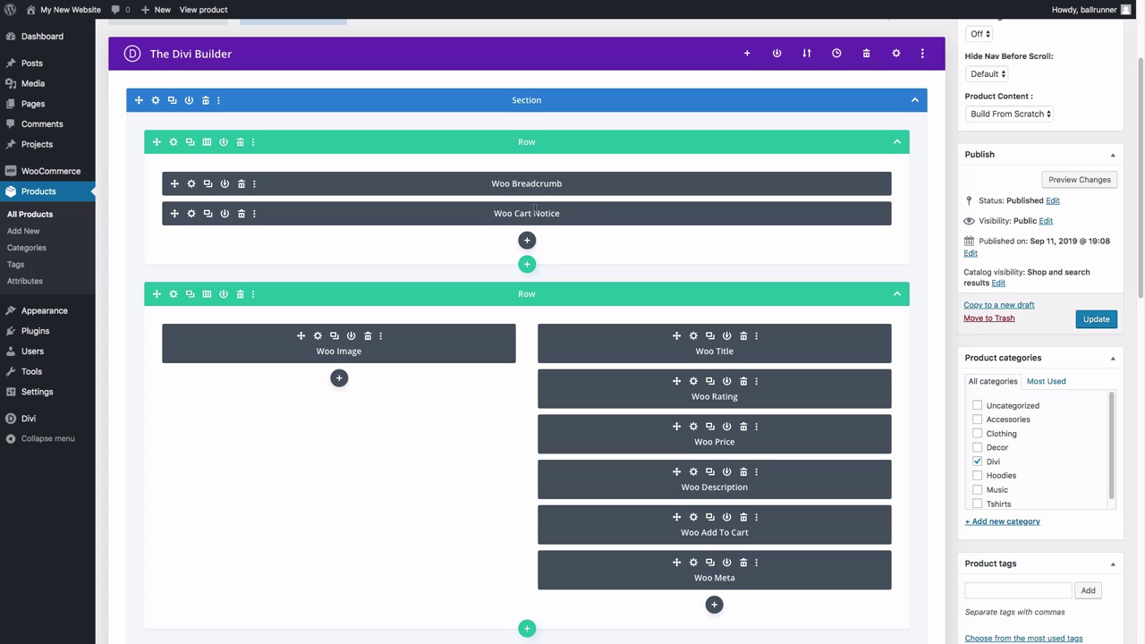
{"action": "scroll", "coordinate": [572, 215], "scroll_direction": "down", "scroll_amount": 1}
{"action": "scroll", "coordinate": [329, 298], "scroll_direction": "down", "scroll_amount": 1}
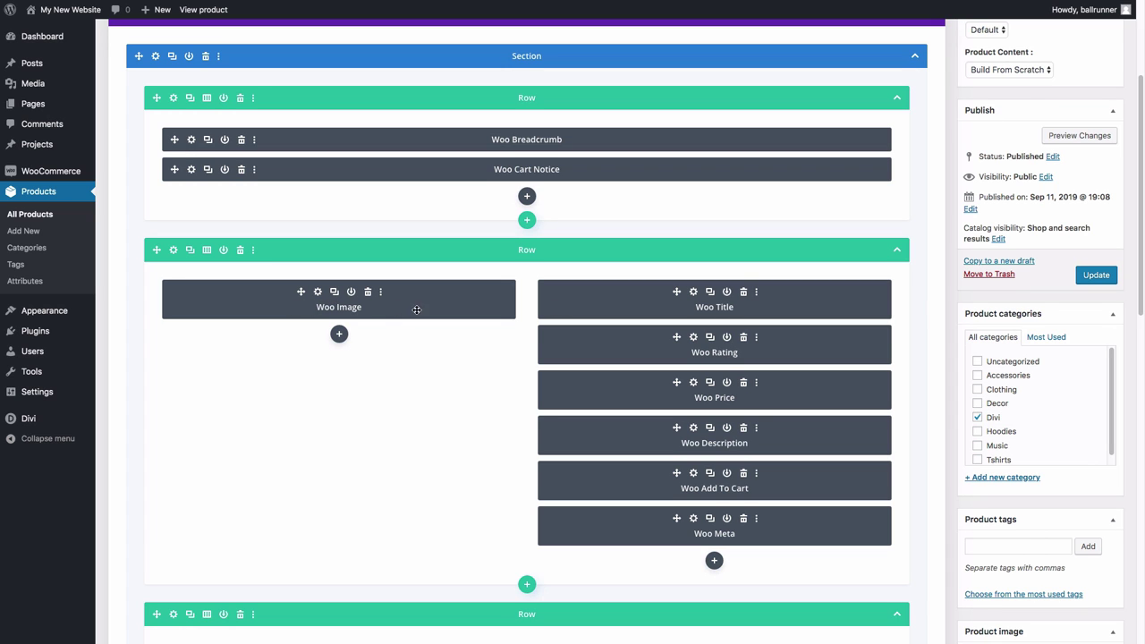
{"action": "scroll", "coordinate": [751, 310], "scroll_direction": "down", "scroll_amount": 3}
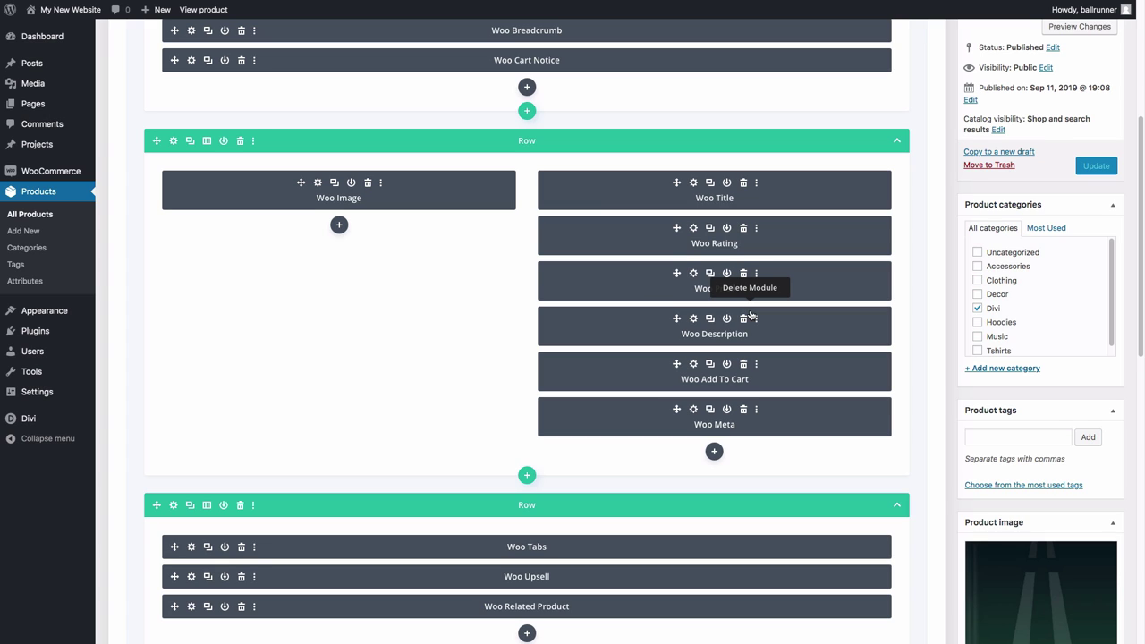
{"action": "scroll", "coordinate": [648, 299], "scroll_direction": "down", "scroll_amount": 1}
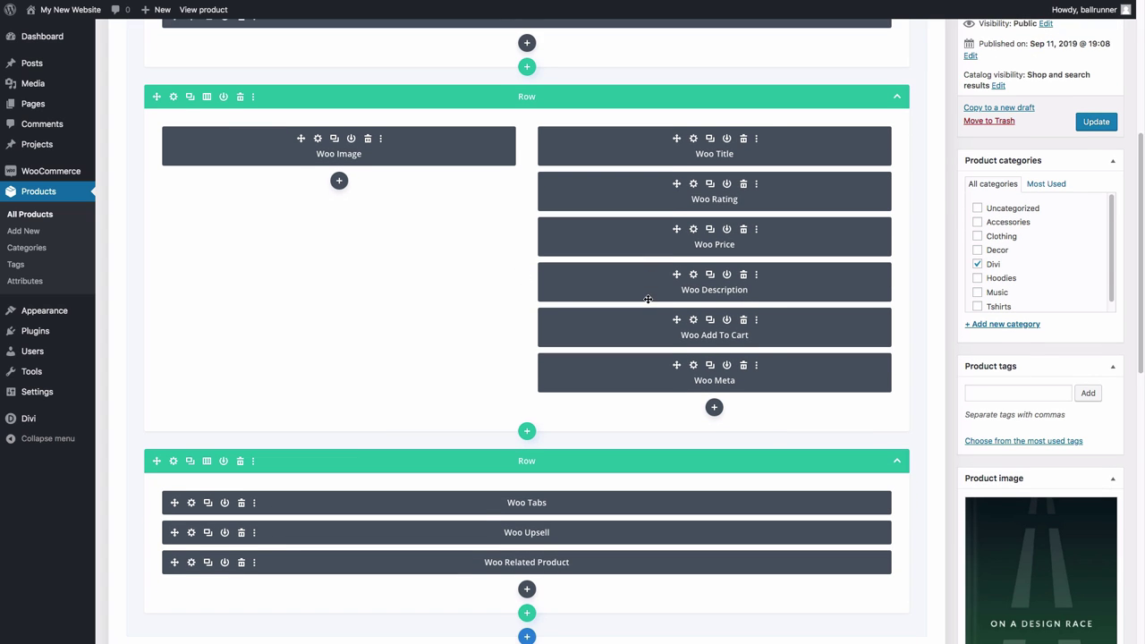
{"action": "scroll", "coordinate": [647, 299], "scroll_direction": "down", "scroll_amount": 1}
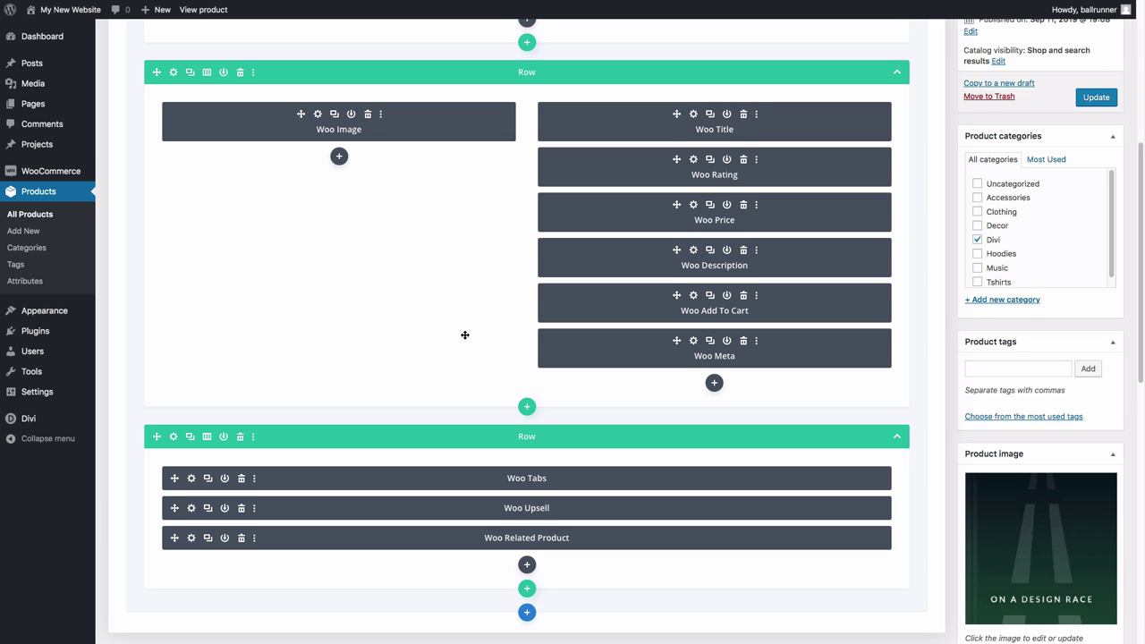
{"action": "scroll", "coordinate": [465, 335], "scroll_direction": "down", "scroll_amount": 1}
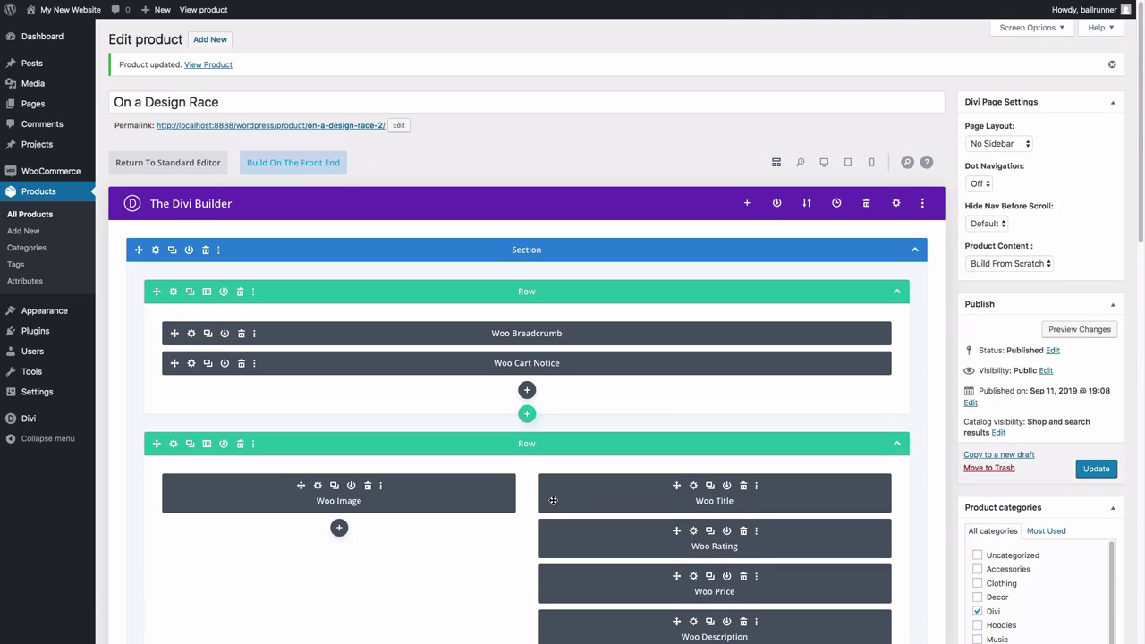
- Open the Woo Title module's settings and examine its content options
{"action": "scroll", "coordinate": [552, 500], "scroll_direction": "down", "scroll_amount": 4}
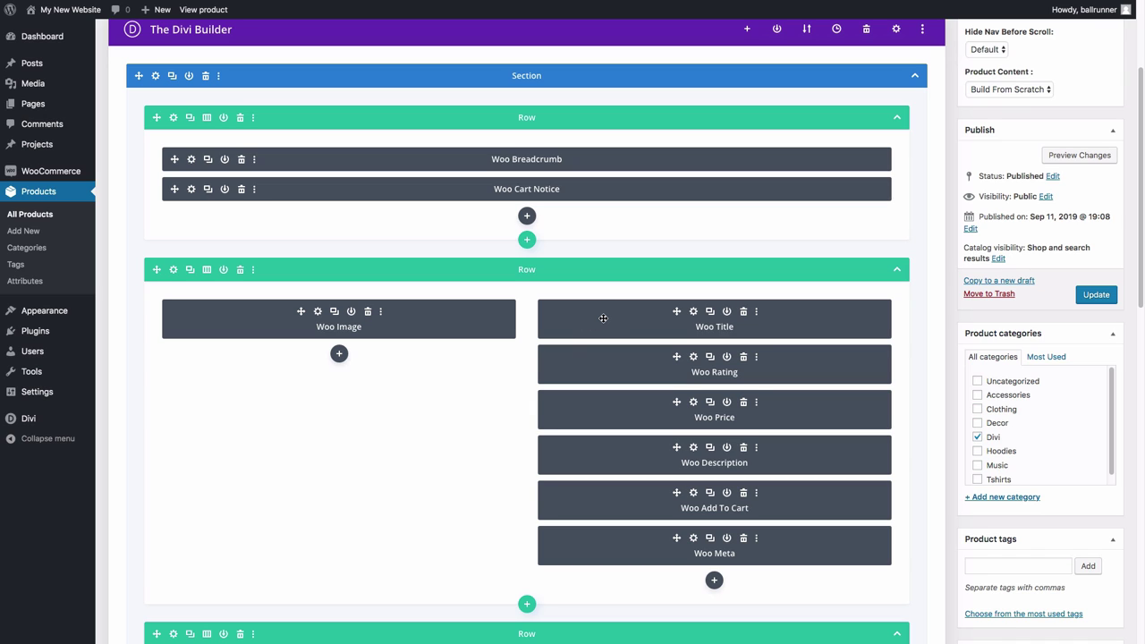
{"action": "left_click_drag", "start_coordinate": [586, 322], "coordinate": [474, 325]}
{"action": "left_click", "coordinate": [693, 314]}
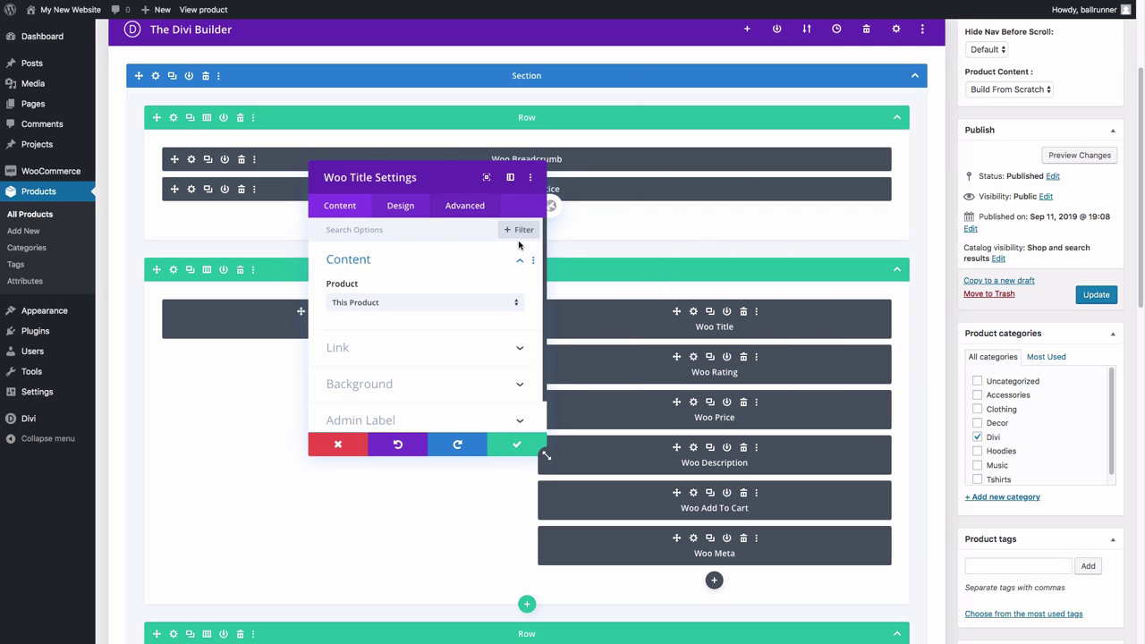
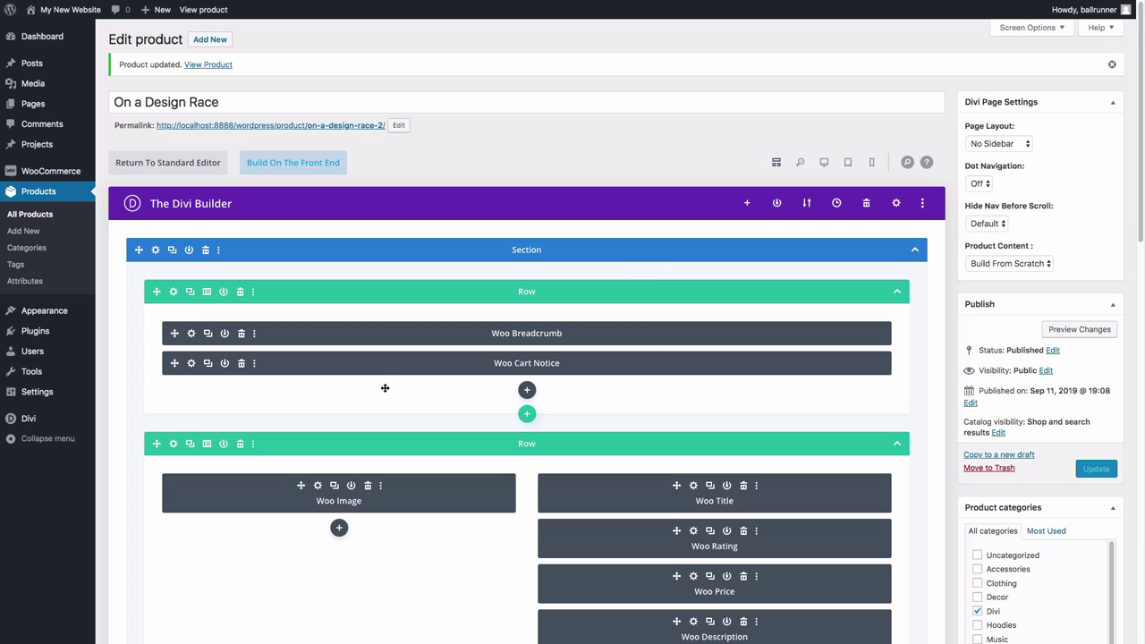
- Review the available page layout options in the product's Divi page settings
{"action": "scroll", "coordinate": [529, 347], "scroll_direction": "down", "scroll_amount": 1}
{"action": "scroll", "coordinate": [529, 347], "scroll_direction": "down", "scroll_amount": 2}
{"action": "scroll", "coordinate": [529, 347], "scroll_direction": "up", "scroll_amount": 3}
{"action": "left_click", "coordinate": [1082, 103]}
{"action": "left_click", "coordinate": [1083, 103]}
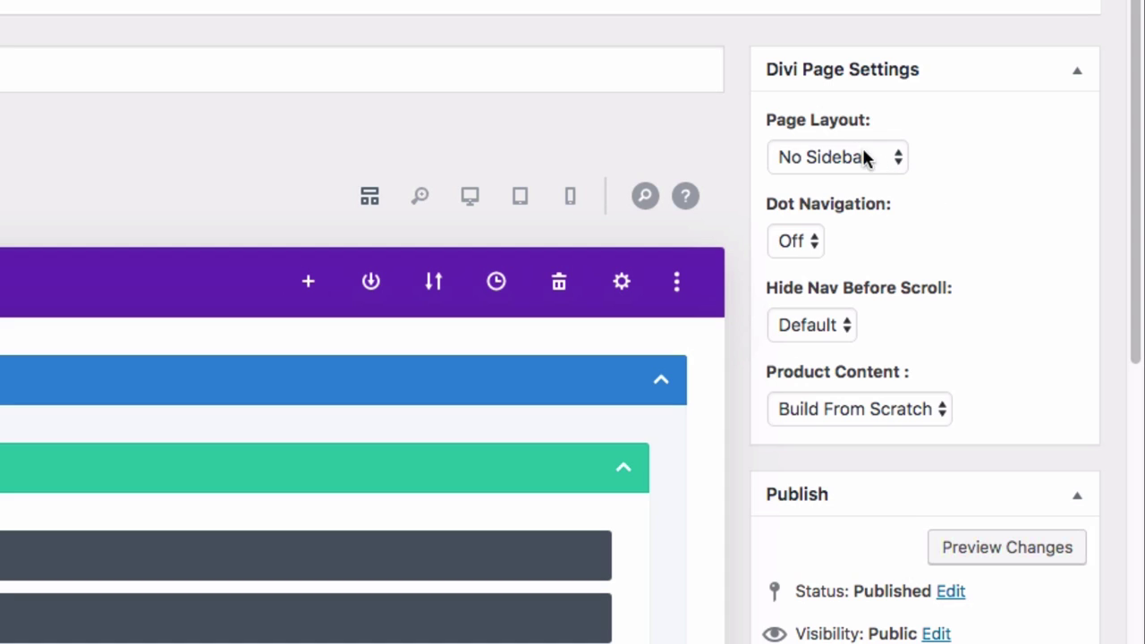
{"action": "left_click", "coordinate": [869, 160]}
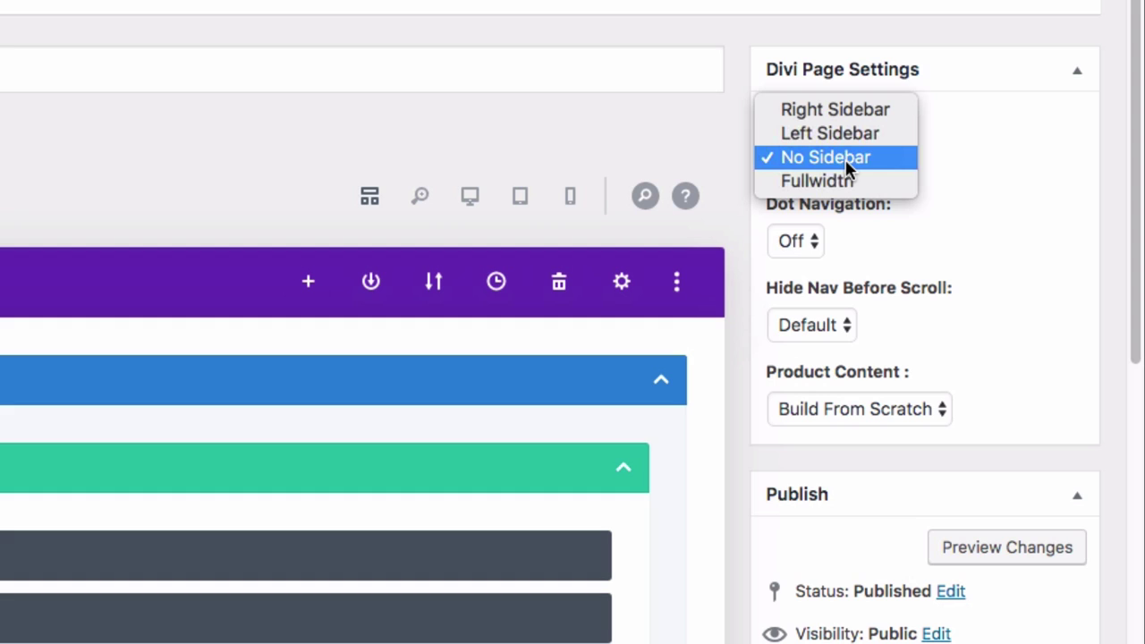
{"action": "left_click", "coordinate": [912, 157]}
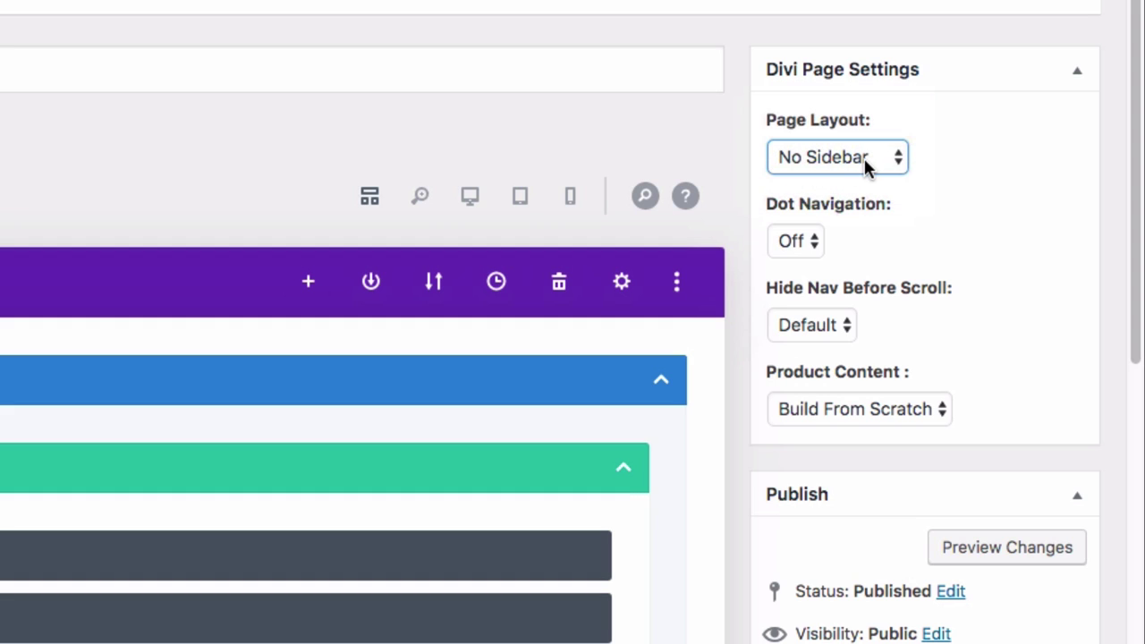
{"action": "left_click", "coordinate": [950, 155]}
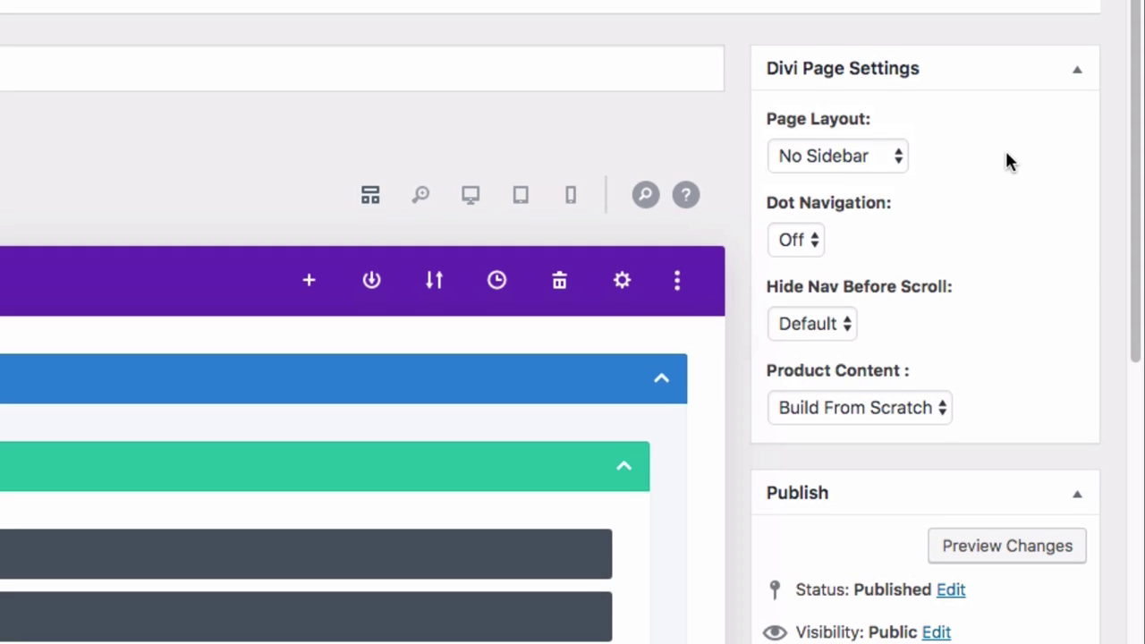
- Review the available product content options in the Divi page settings
{"action": "scroll", "coordinate": [1005, 154], "scroll_direction": "down", "scroll_amount": 1}
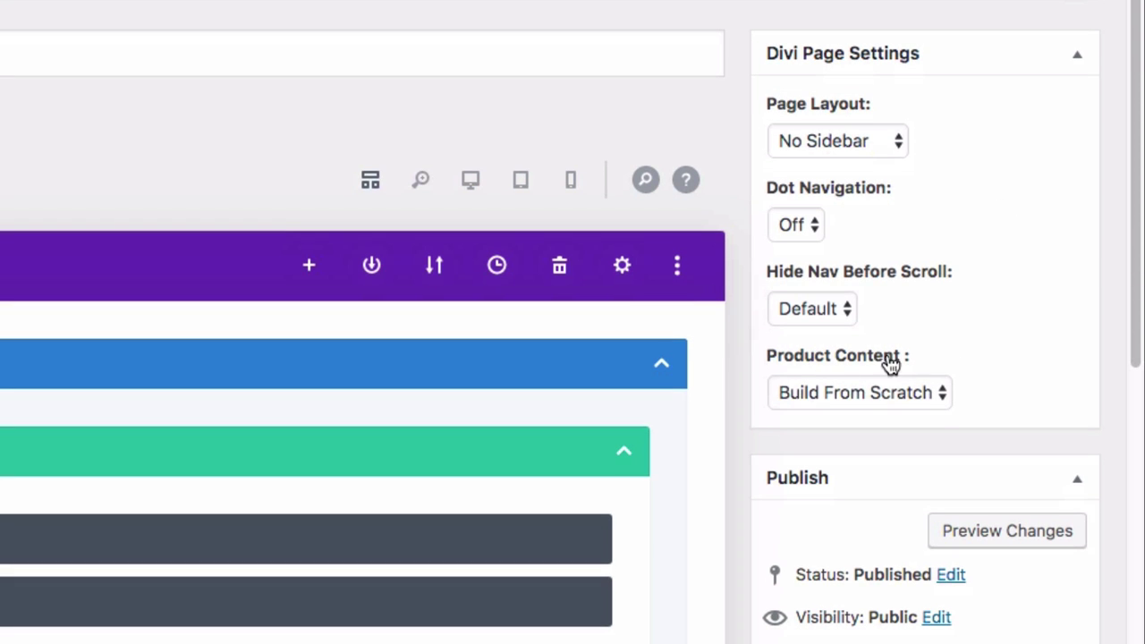
{"action": "scroll", "coordinate": [912, 402], "scroll_direction": "up", "scroll_amount": 1}
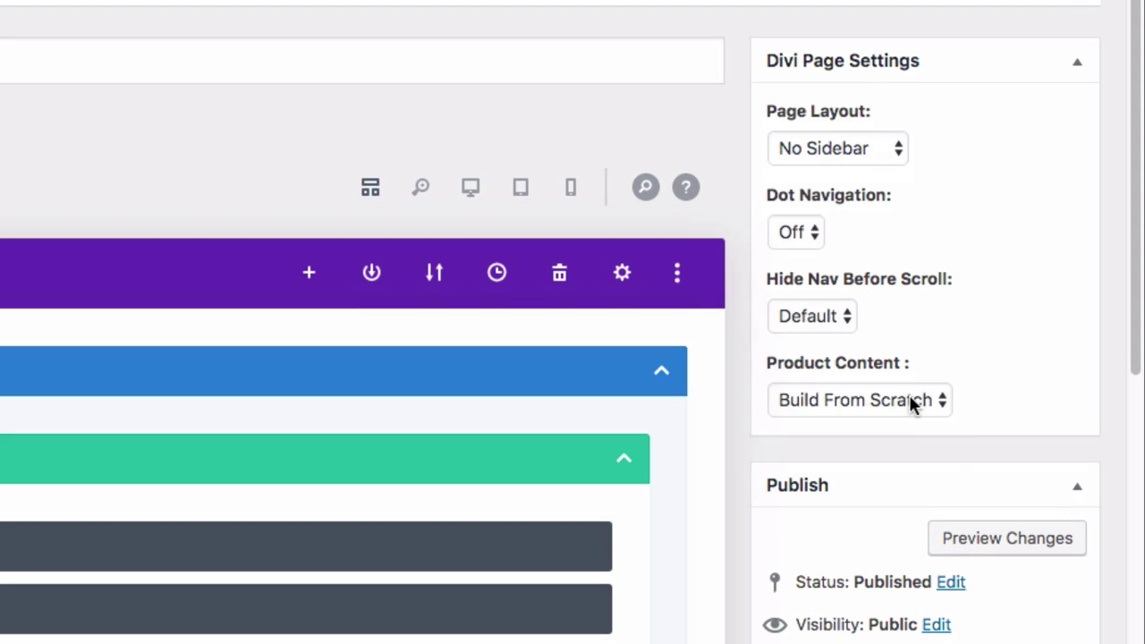
{"action": "left_click", "coordinate": [910, 401]}
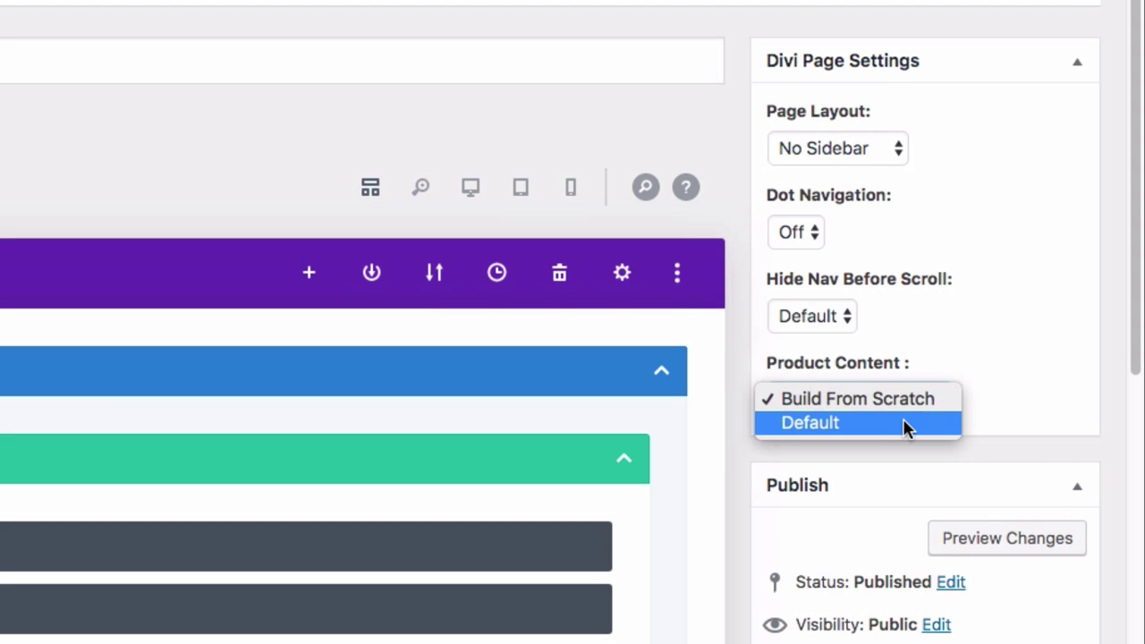
{"action": "left_click", "coordinate": [983, 340]}
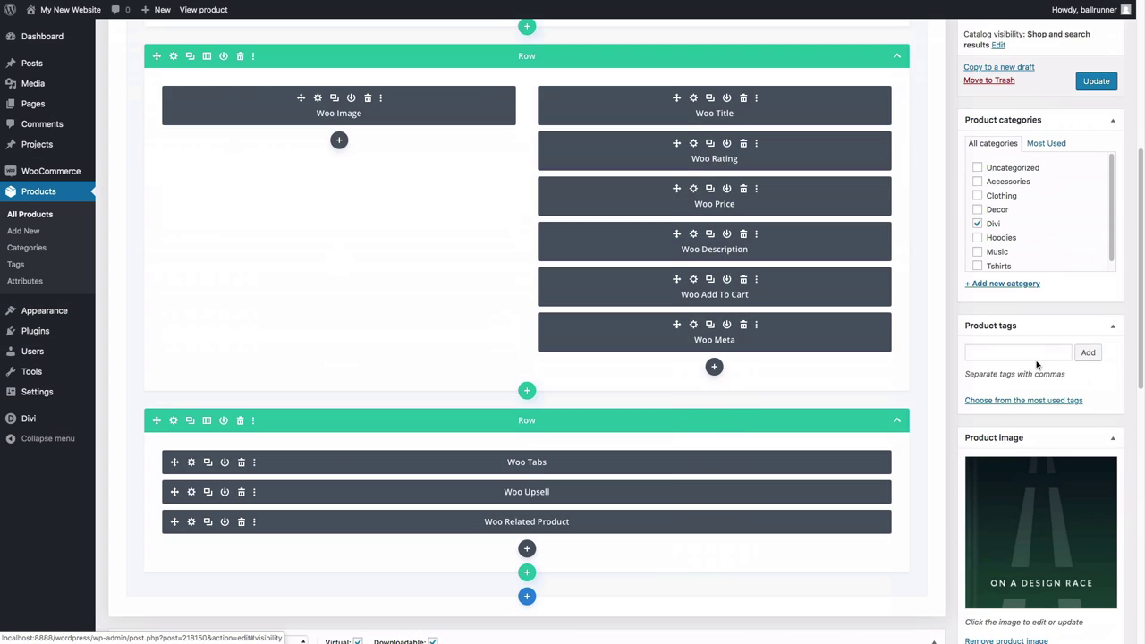
- Examine the product's categories, tags, image, gallery and product data around the builder layout
{"action": "scroll", "coordinate": [1036, 364], "scroll_direction": "up", "scroll_amount": 5}
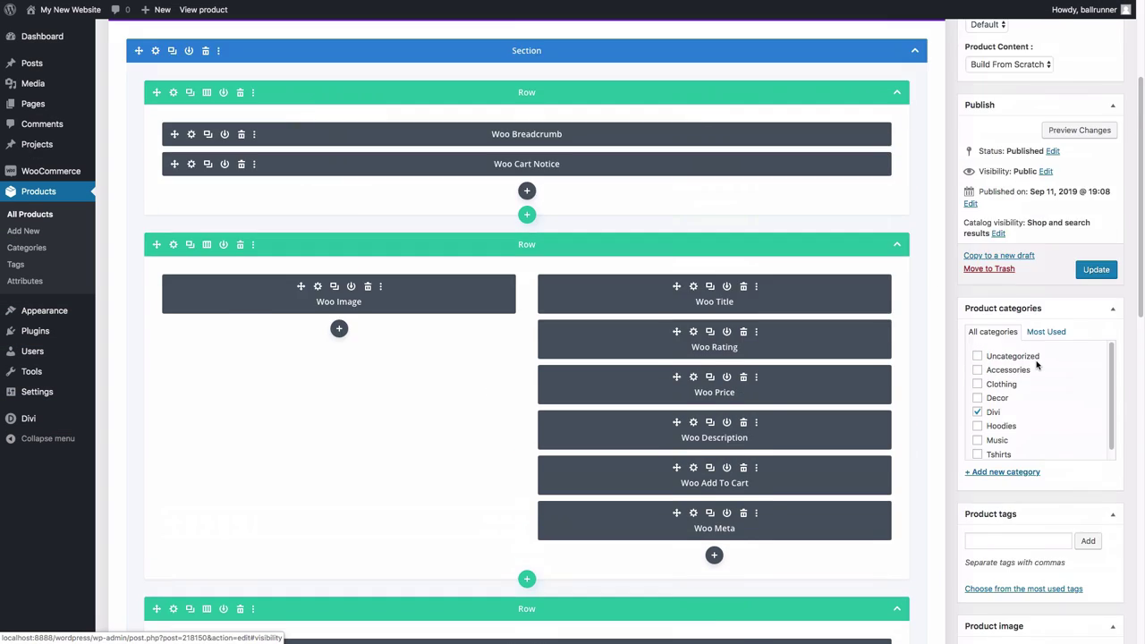
{"action": "scroll", "coordinate": [1046, 268], "scroll_direction": "down", "scroll_amount": 3}
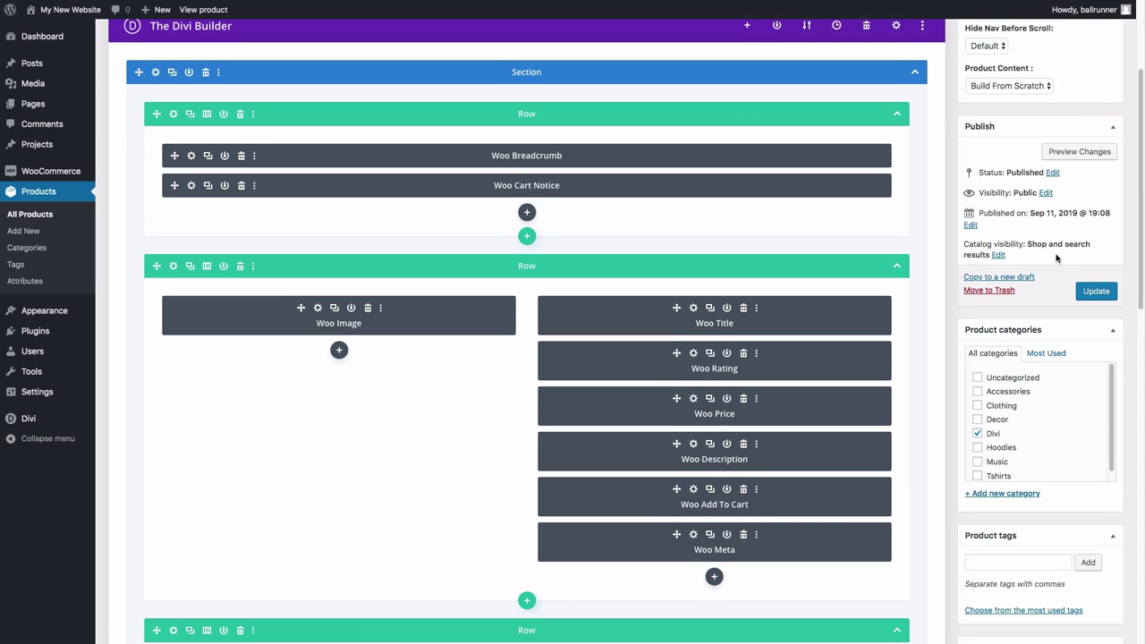
{"action": "scroll", "coordinate": [1099, 313], "scroll_direction": "down", "scroll_amount": 3}
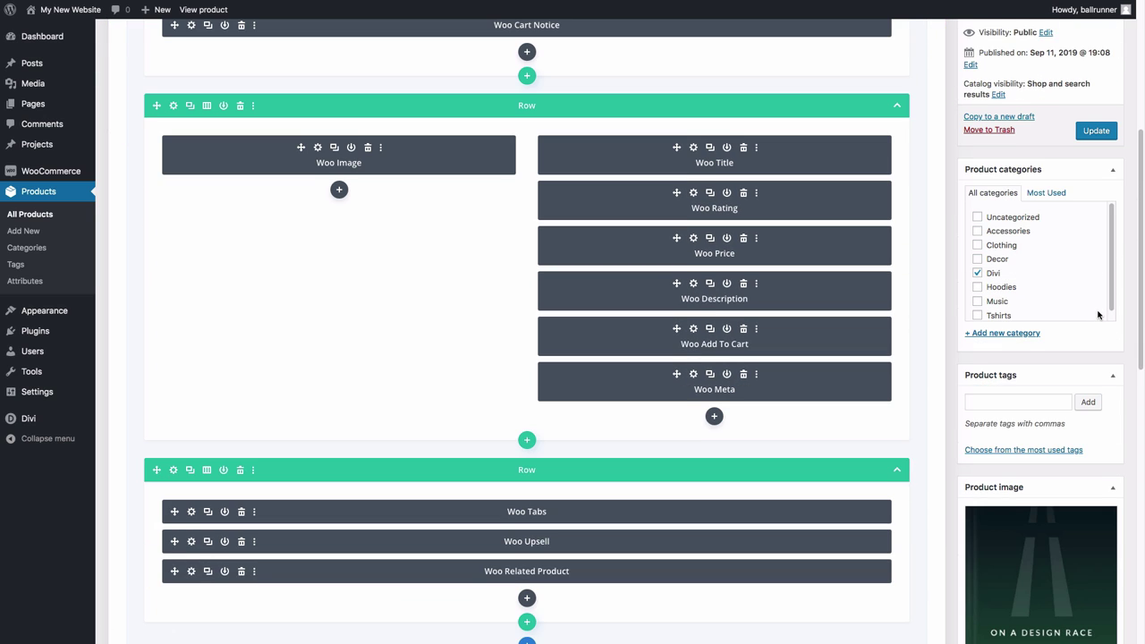
{"action": "scroll", "coordinate": [1073, 380], "scroll_direction": "down", "scroll_amount": 5}
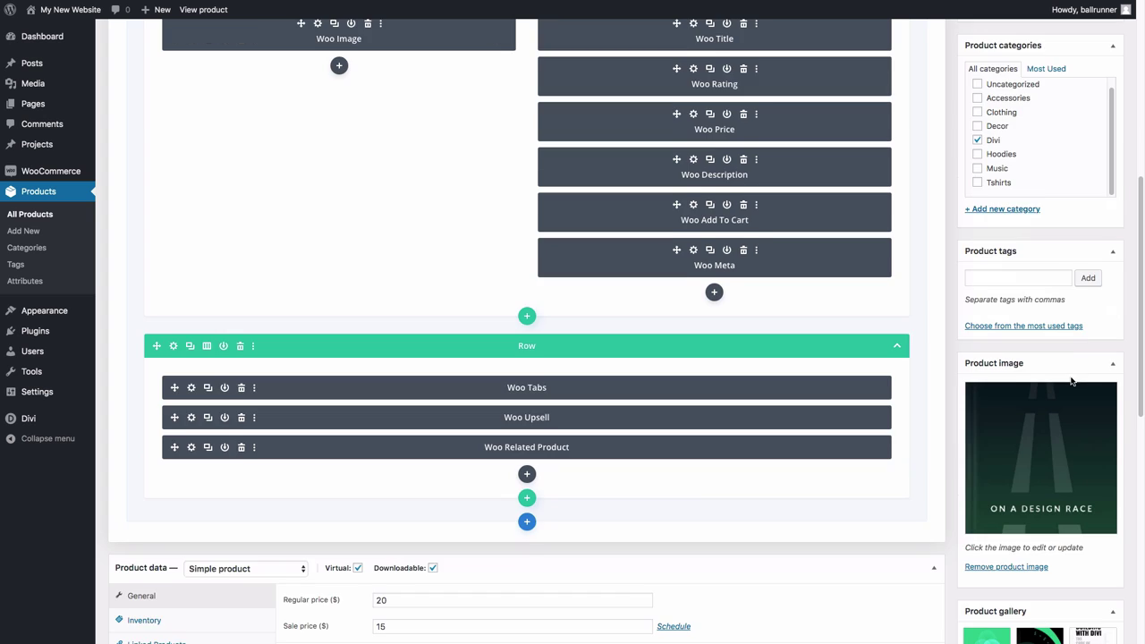
{"action": "scroll", "coordinate": [1069, 382], "scroll_direction": "down", "scroll_amount": 5}
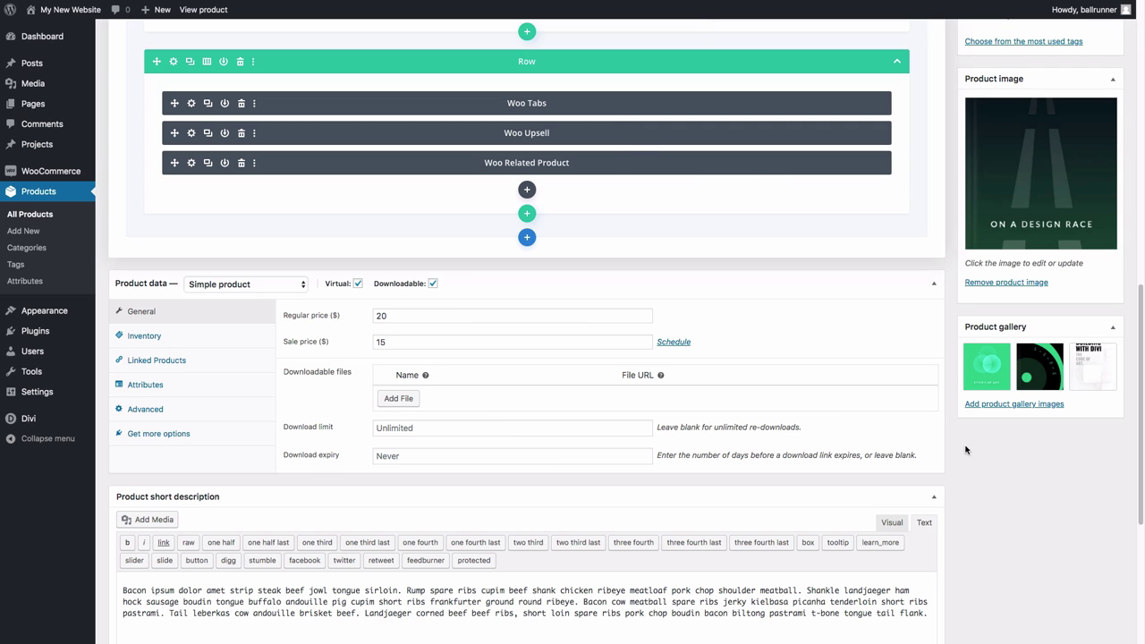
{"action": "scroll", "coordinate": [960, 467], "scroll_direction": "down", "scroll_amount": 1}
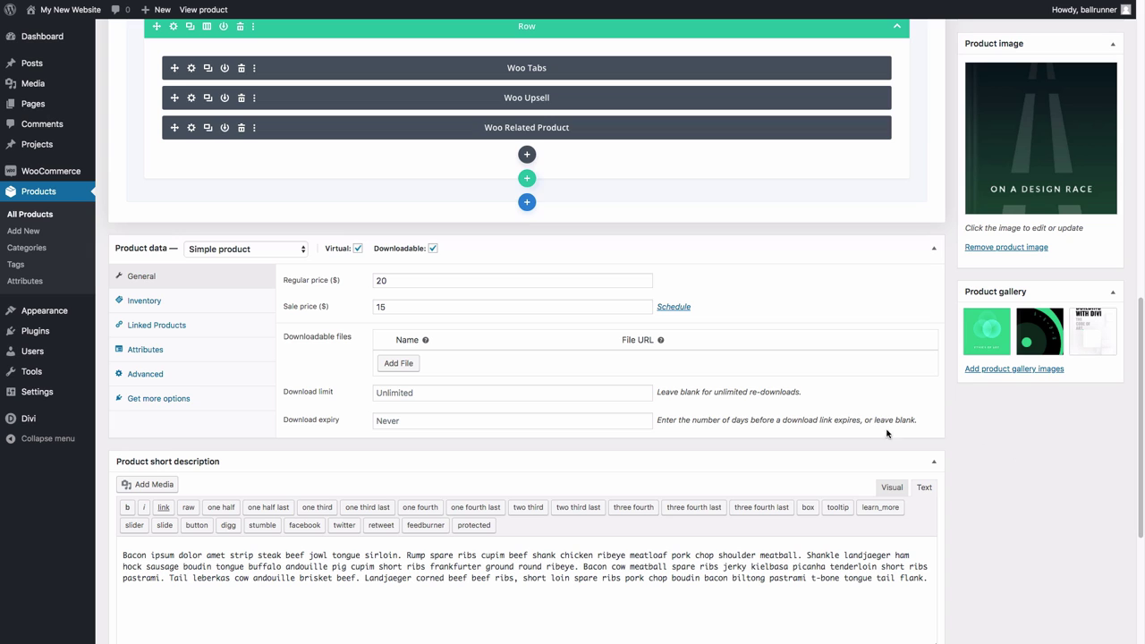
- Compare the Woo modules with the product's short and long descriptions below the builder, and return to the page's start
{"action": "scroll", "coordinate": [661, 362], "scroll_direction": "up", "scroll_amount": 5}
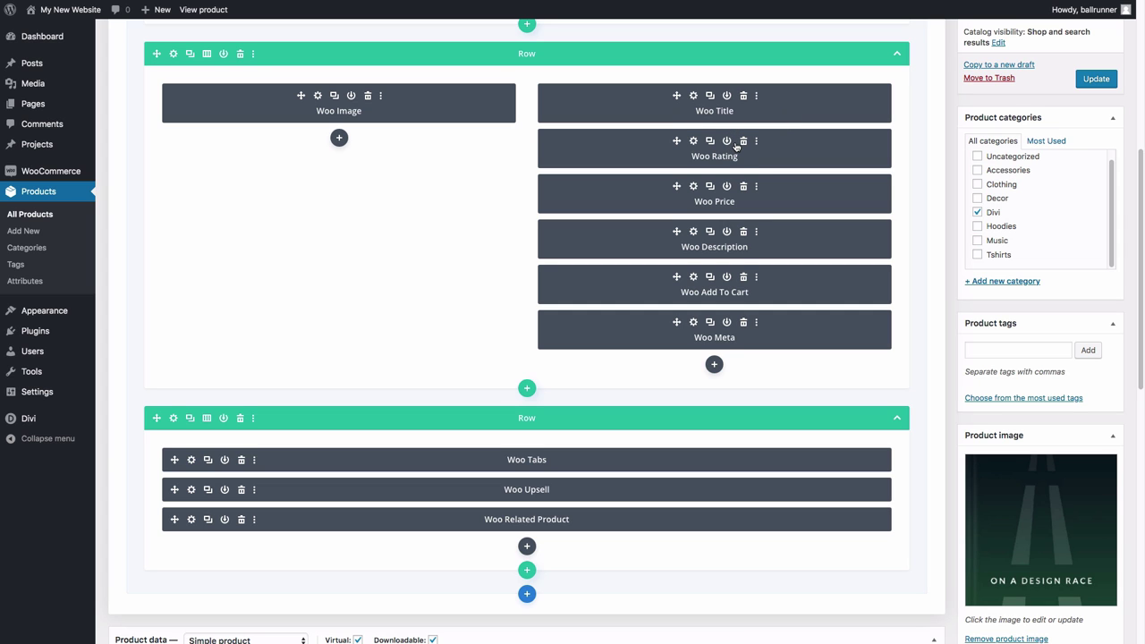
{"action": "scroll", "coordinate": [759, 164], "scroll_direction": "up", "scroll_amount": 1}
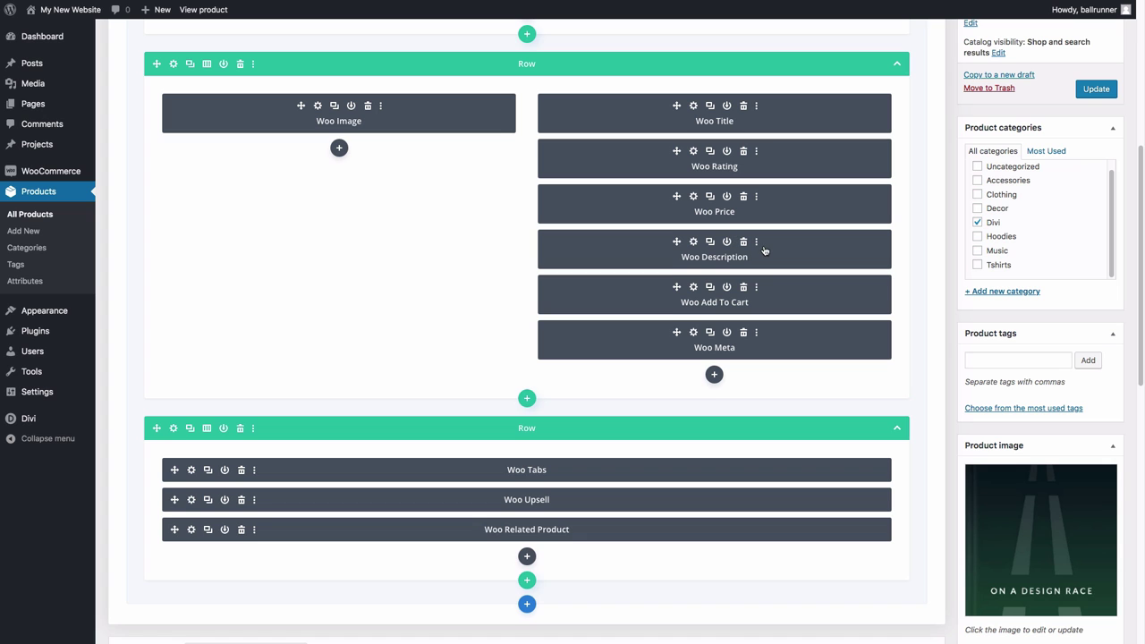
{"action": "scroll", "coordinate": [586, 264], "scroll_direction": "down", "scroll_amount": 10}
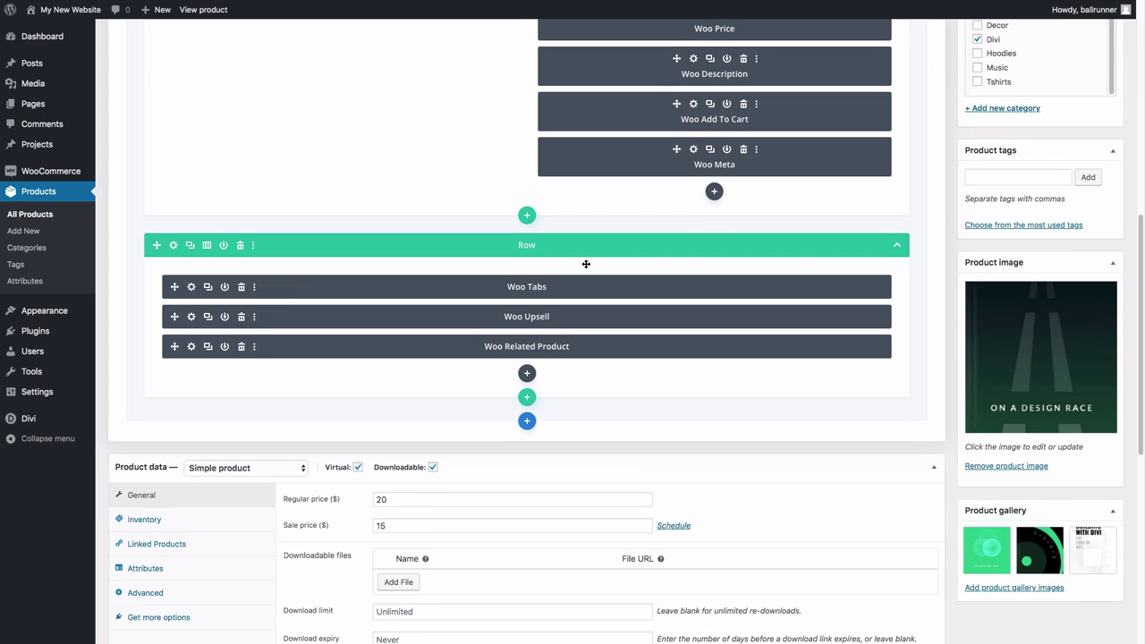
{"action": "scroll", "coordinate": [271, 418], "scroll_direction": "down", "scroll_amount": 4}
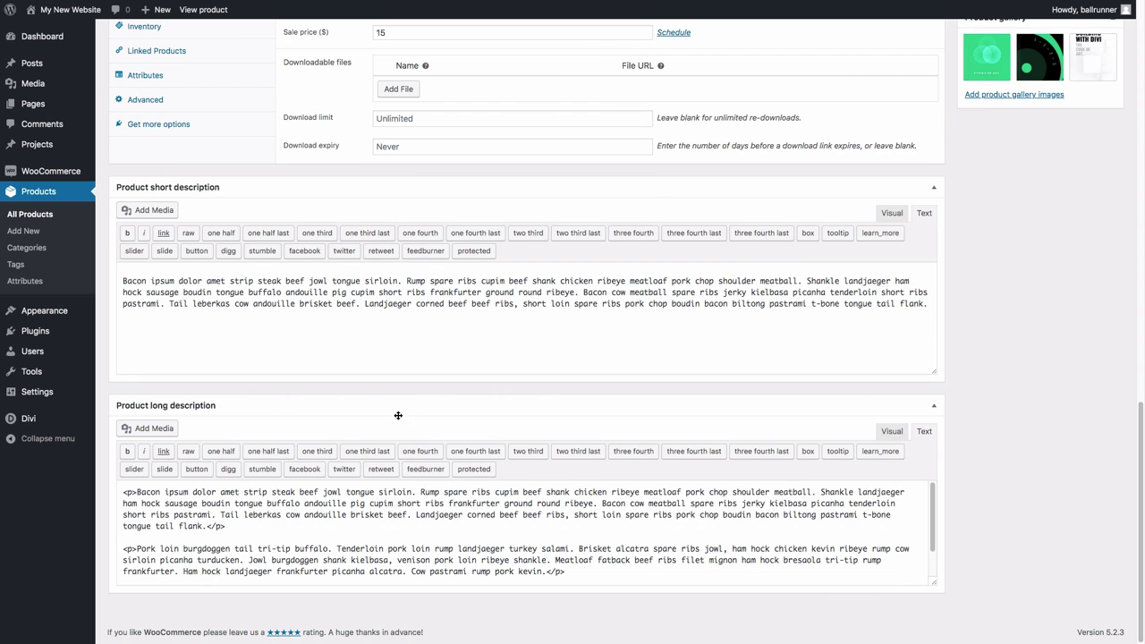
{"action": "scroll", "coordinate": [459, 453], "scroll_direction": "up", "scroll_amount": 2}
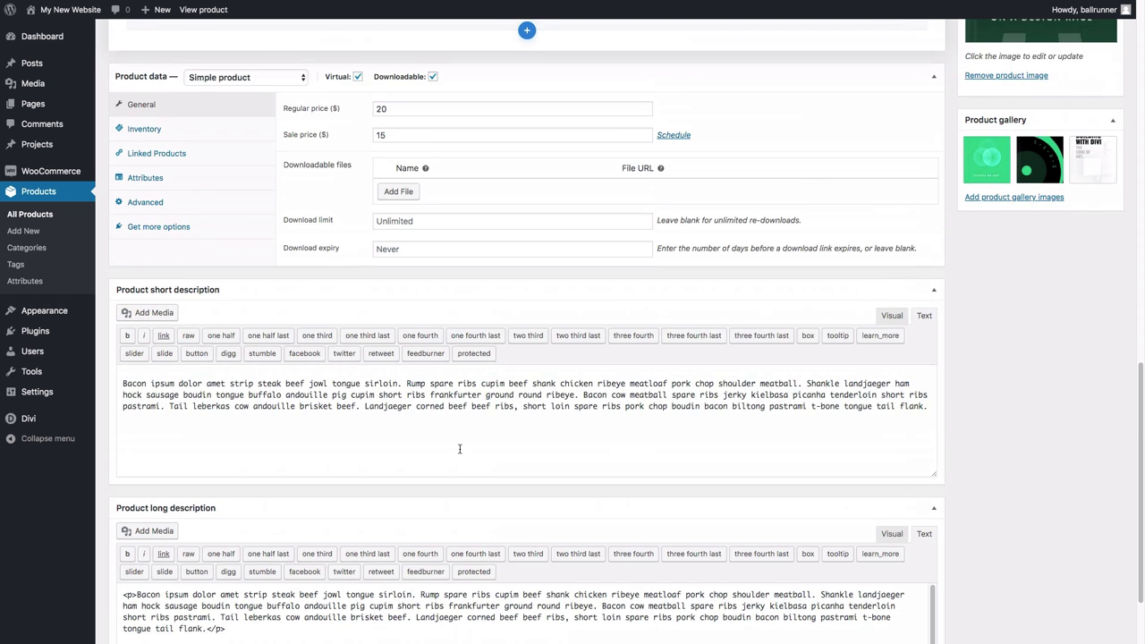
{"action": "scroll", "coordinate": [451, 443], "scroll_direction": "up", "scroll_amount": 14}
{"action": "scroll", "coordinate": [446, 436], "scroll_direction": "up", "scroll_amount": 5}
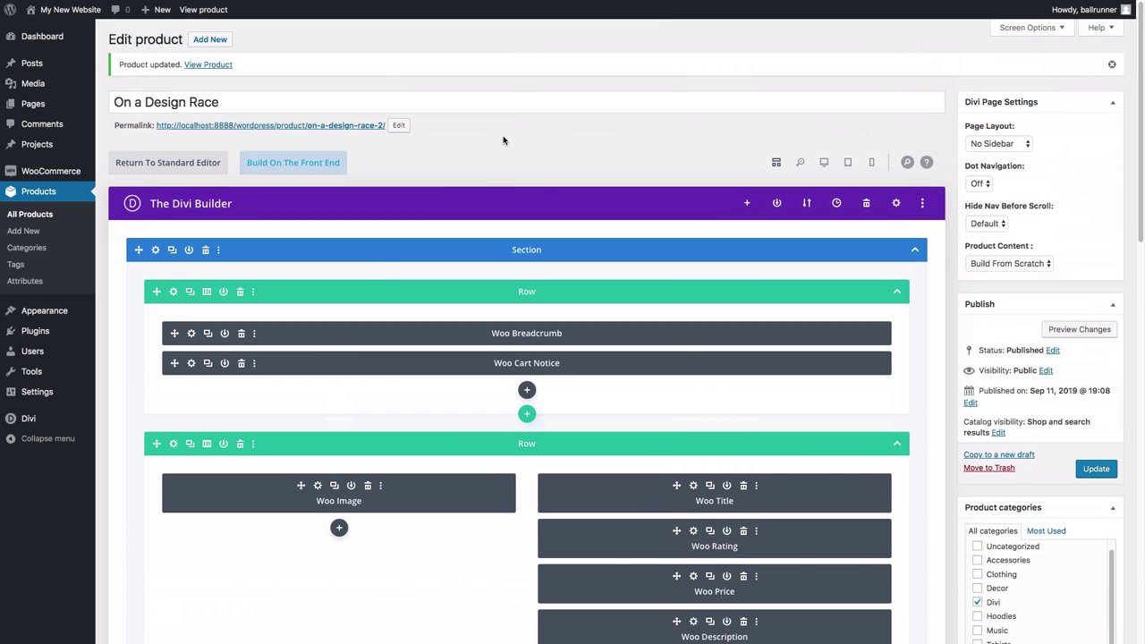
- Open the product page in the front-end Visual Builder and look over its sections, rows and Woo modules
{"action": "left_click", "coordinate": [317, 170]}
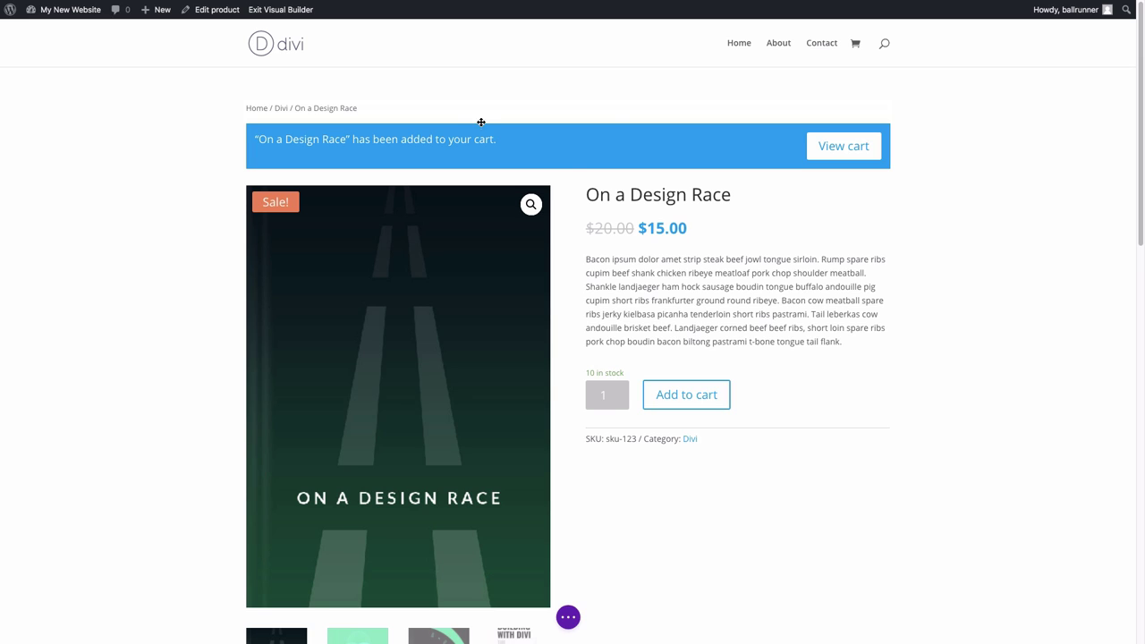
{"action": "mouse_move", "coordinate": [644, 179]}
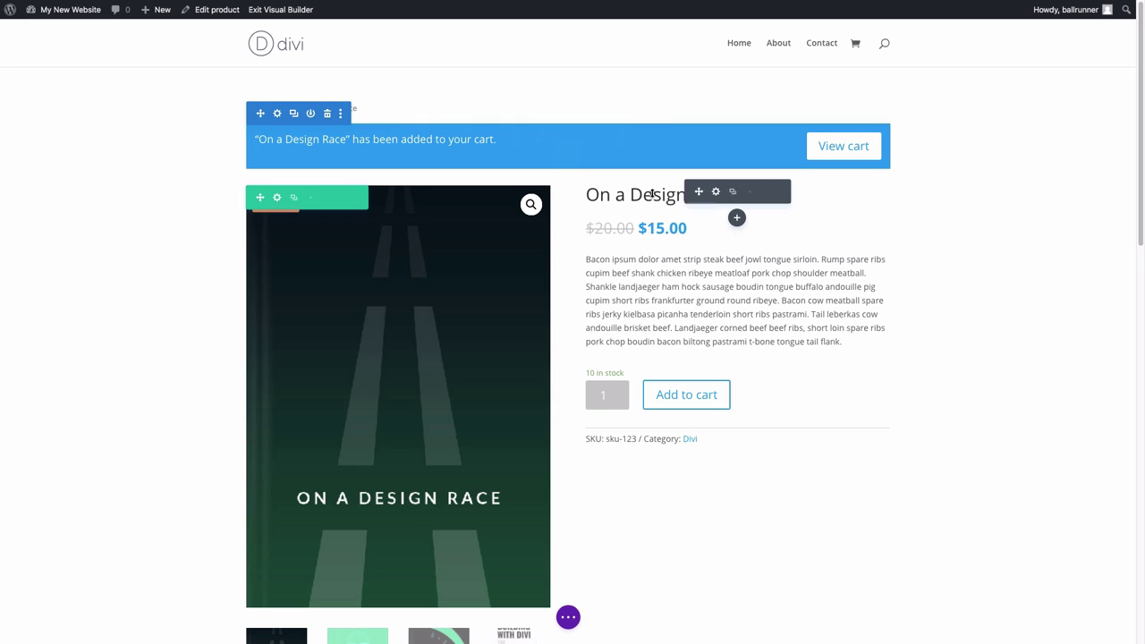
{"action": "mouse_move", "coordinate": [284, 200]}
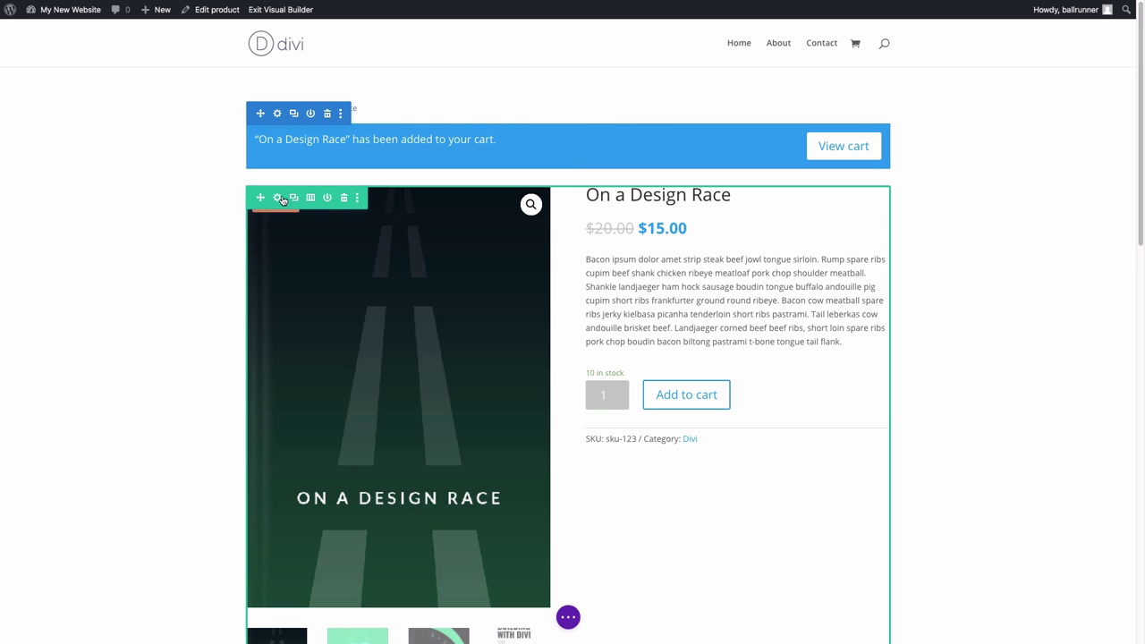
{"action": "mouse_move", "coordinate": [644, 219]}
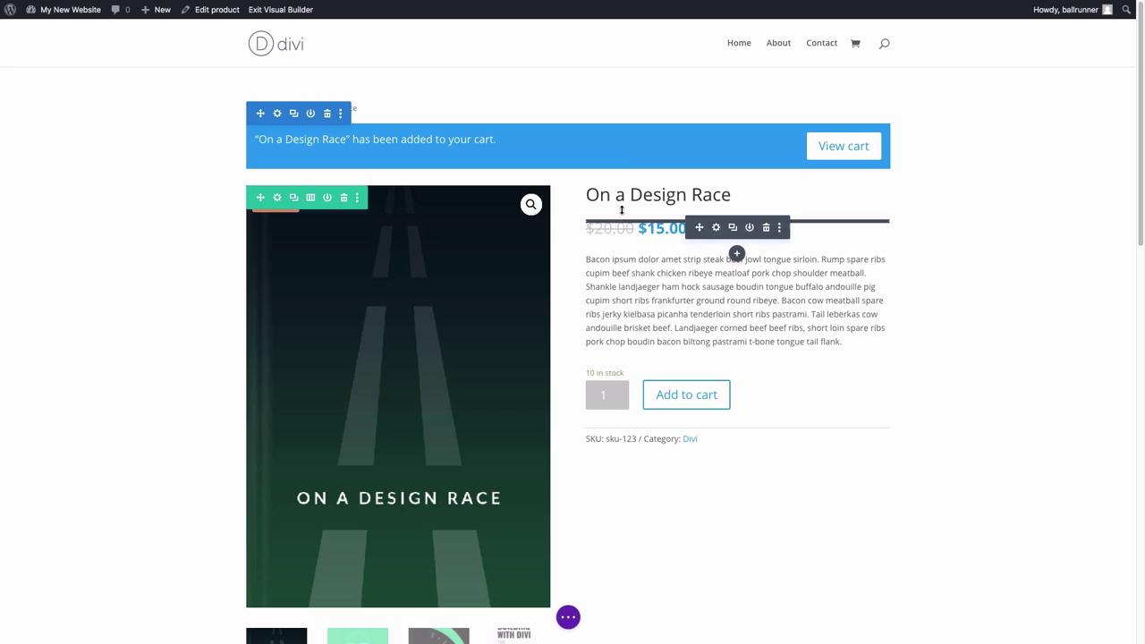
{"action": "scroll", "coordinate": [701, 264], "scroll_direction": "down", "scroll_amount": 3}
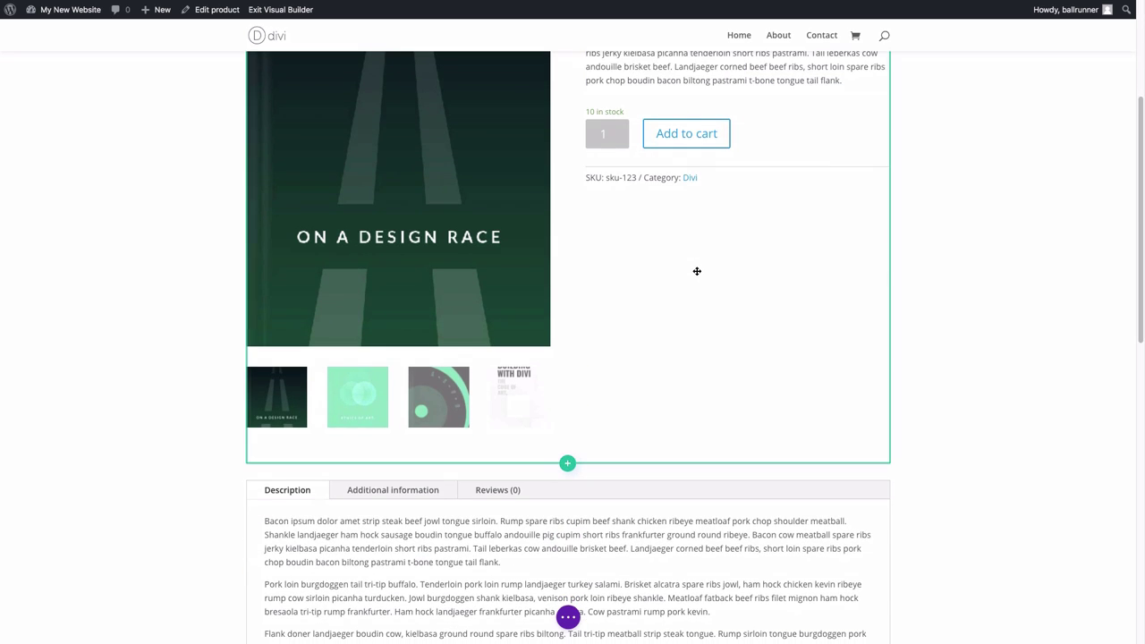
{"action": "scroll", "coordinate": [699, 268], "scroll_direction": "up", "scroll_amount": 4}
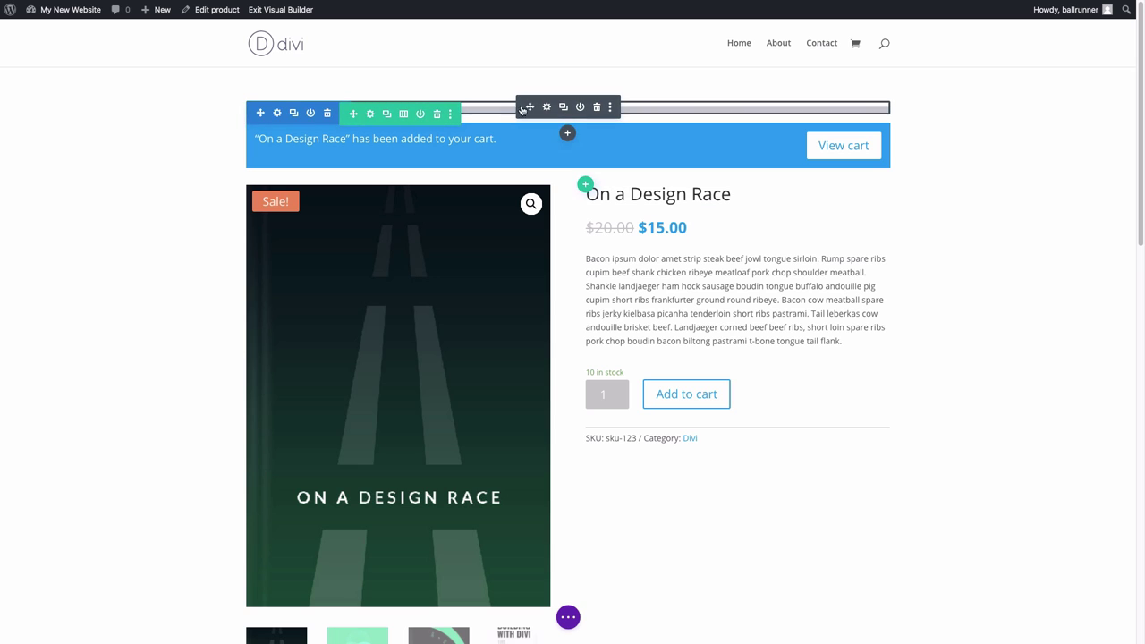
- Open the Woo Breadcrumb module's settings and review its product source choices, keeping This Product
{"action": "left_click", "coordinate": [547, 108]}
{"action": "left_click_drag", "start_coordinate": [788, 79], "coordinate": [709, 102]}
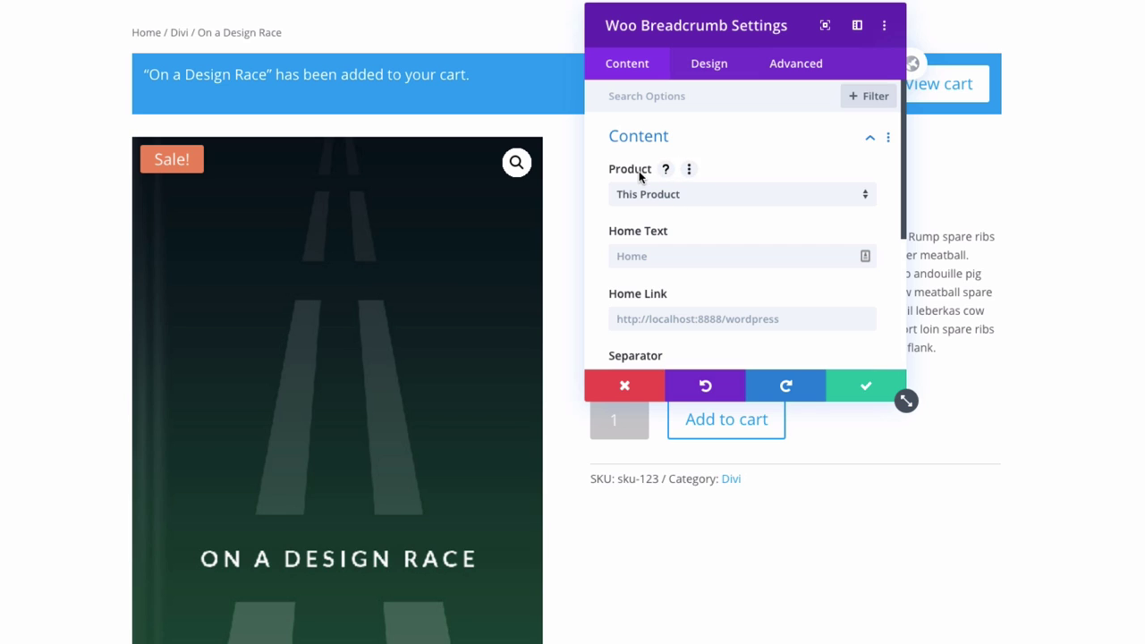
{"action": "left_click", "coordinate": [704, 204]}
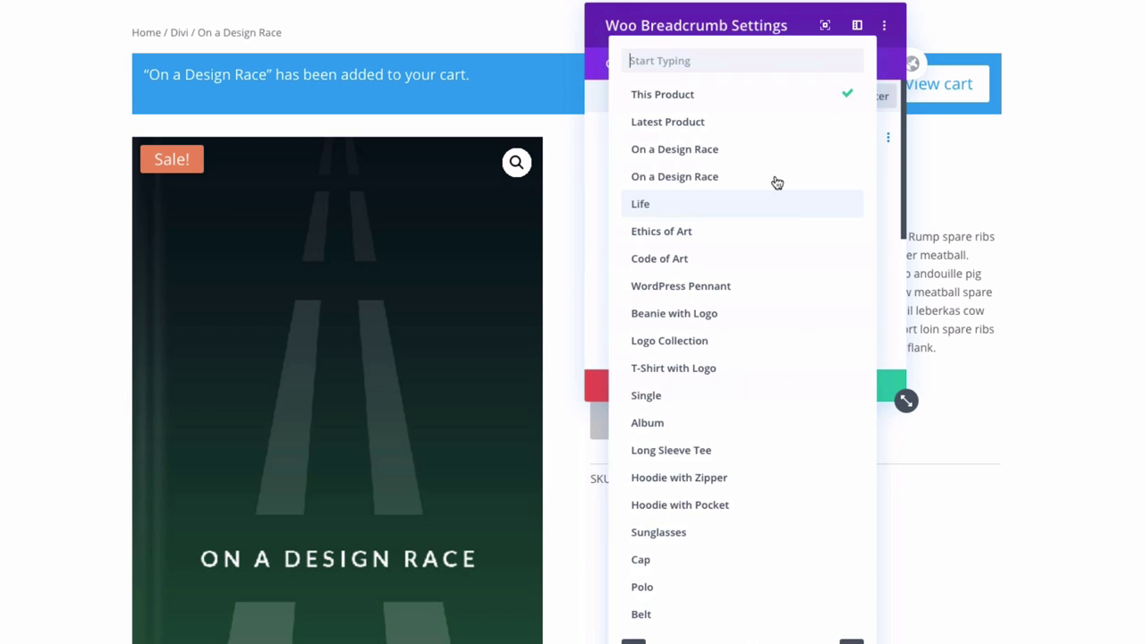
{"action": "left_click", "coordinate": [711, 94]}
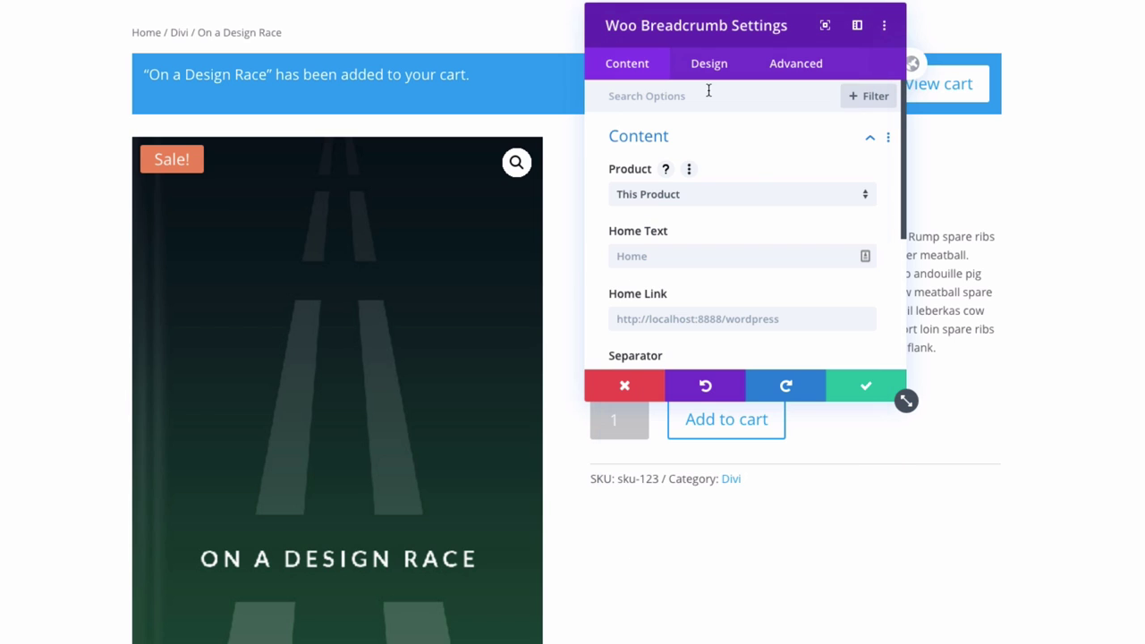
{"action": "left_click", "coordinate": [761, 208]}
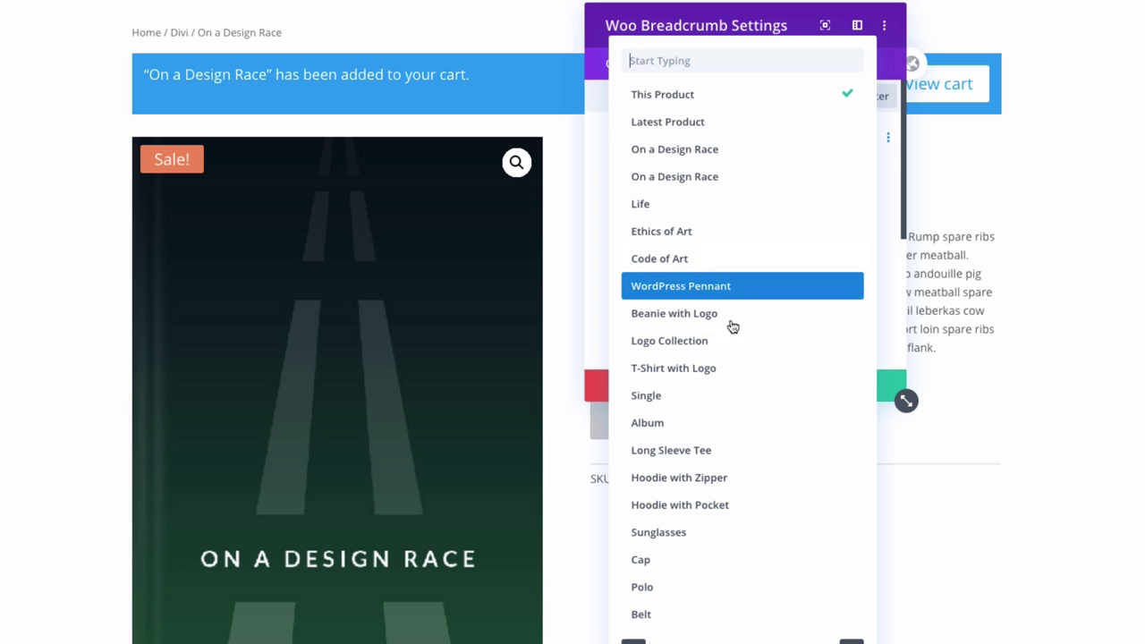
{"action": "left_click", "coordinate": [705, 125]}
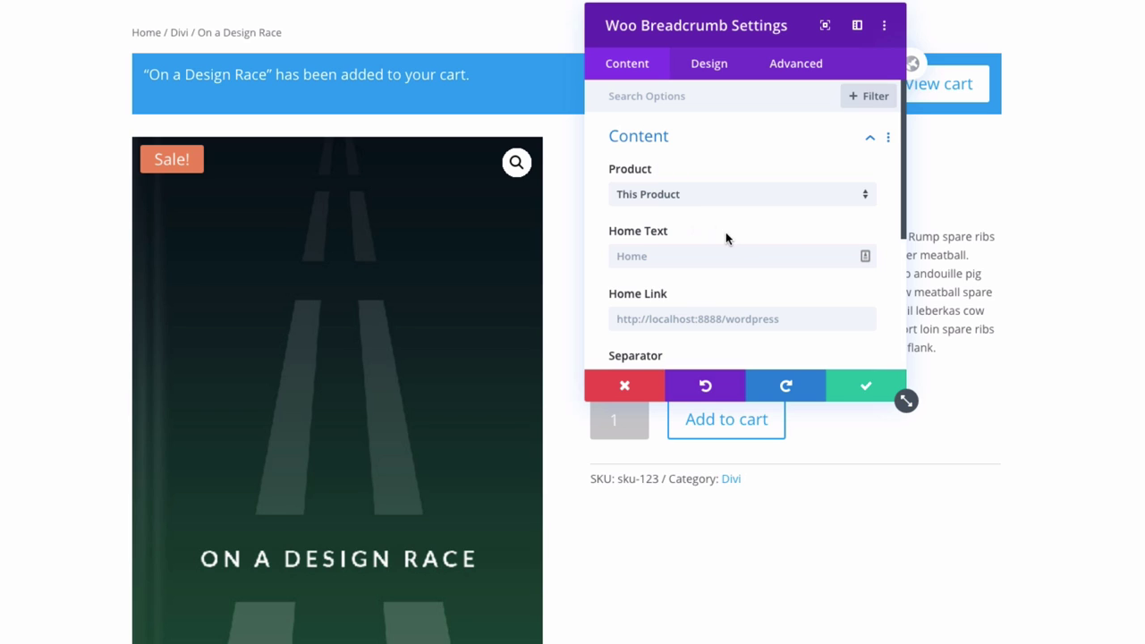
- Set the breadcrumb's home text to All Products
{"action": "left_click", "coordinate": [697, 257]}
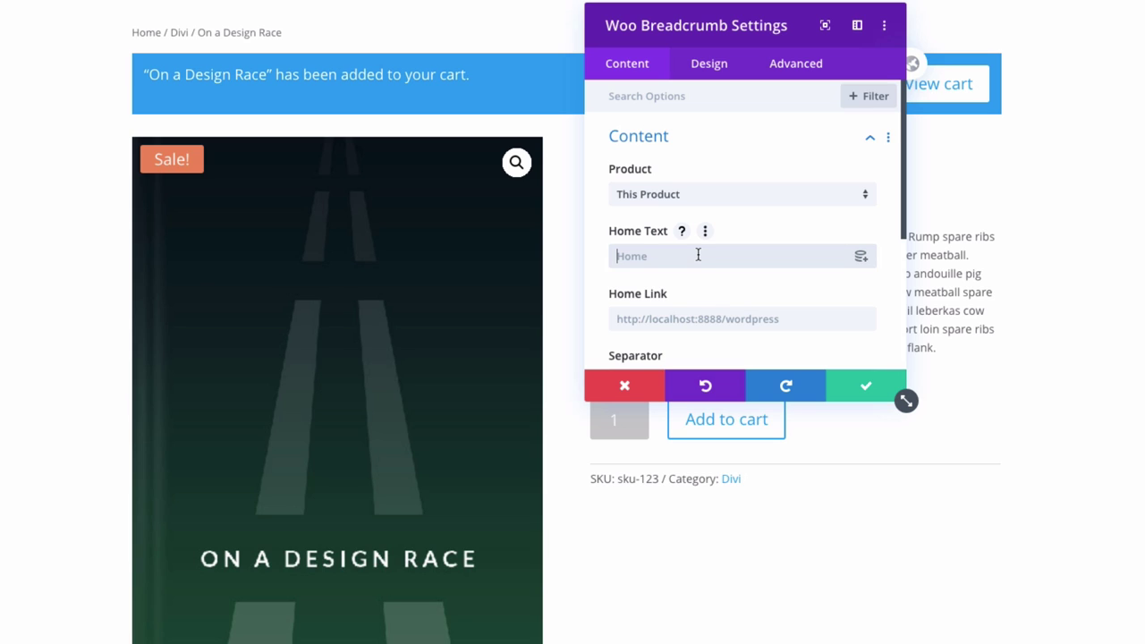
{"action": "type", "text": "All Produc"}
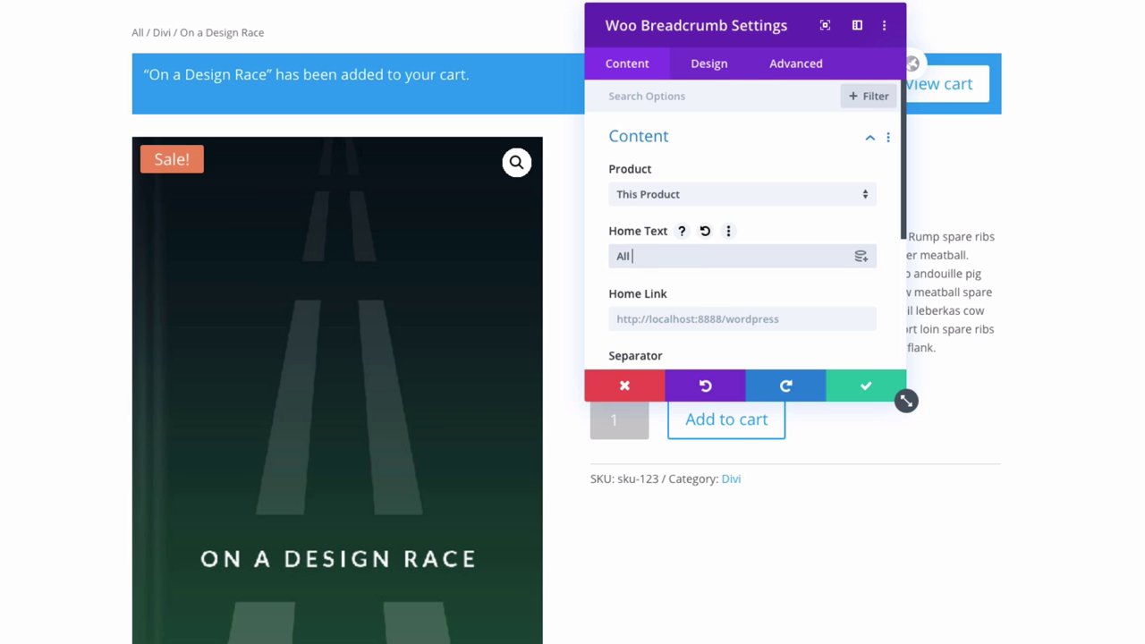
{"action": "type", "text": "ts"}
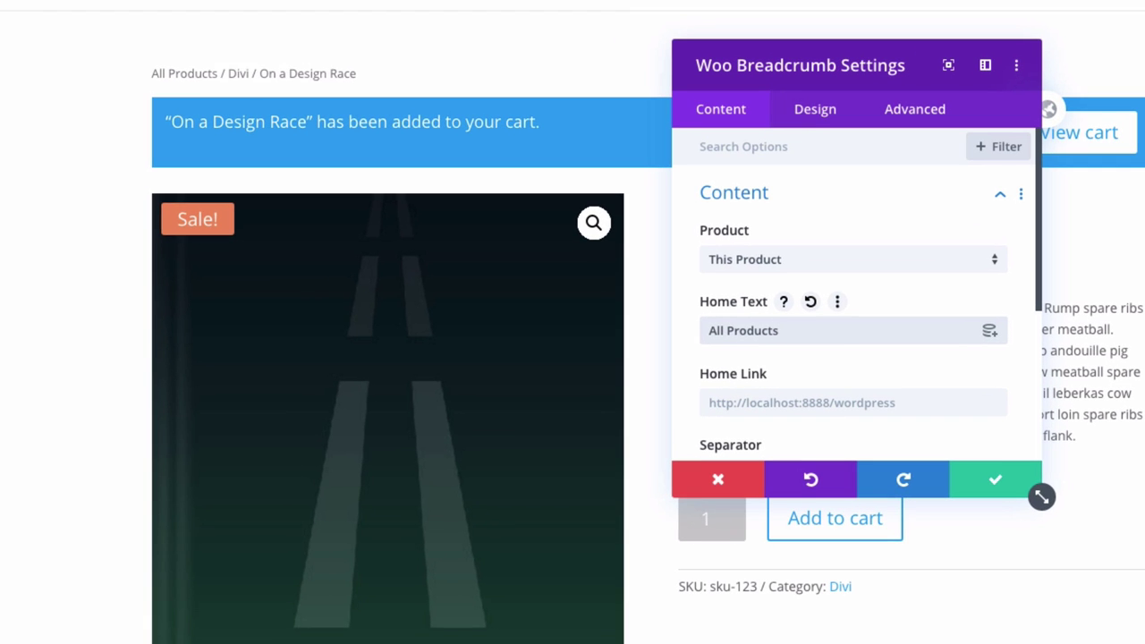
{"action": "left_click", "coordinate": [961, 367]}
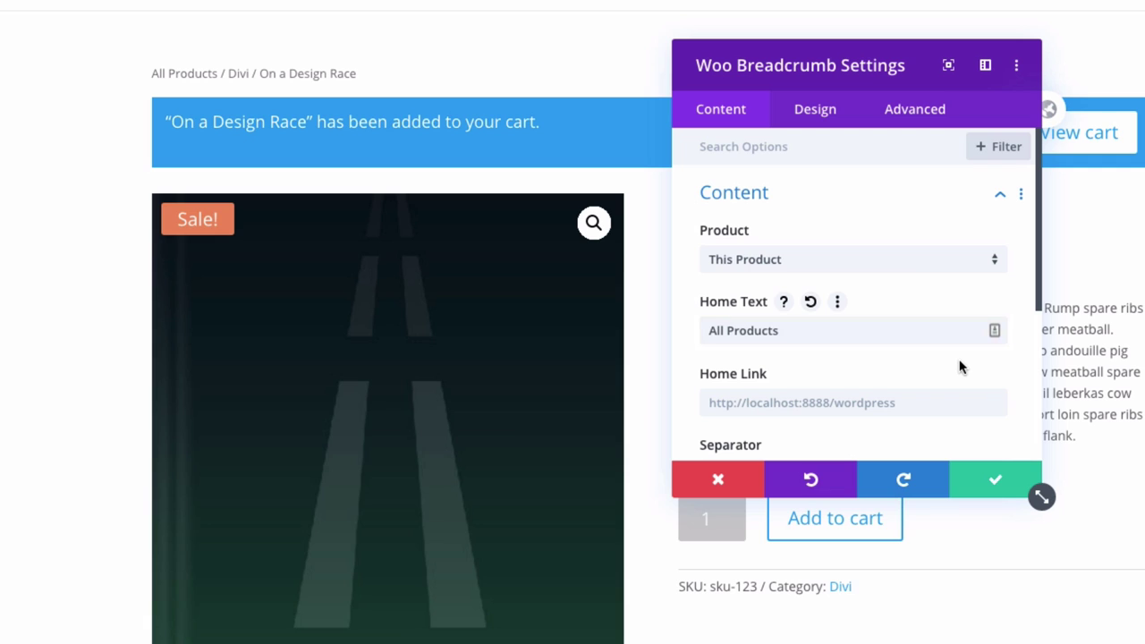
- Review the breadcrumb's empty home link, make the settings dialog taller and set the separator to /
{"action": "scroll", "coordinate": [960, 366], "scroll_direction": "down", "scroll_amount": 1}
{"action": "left_click", "coordinate": [827, 394]}
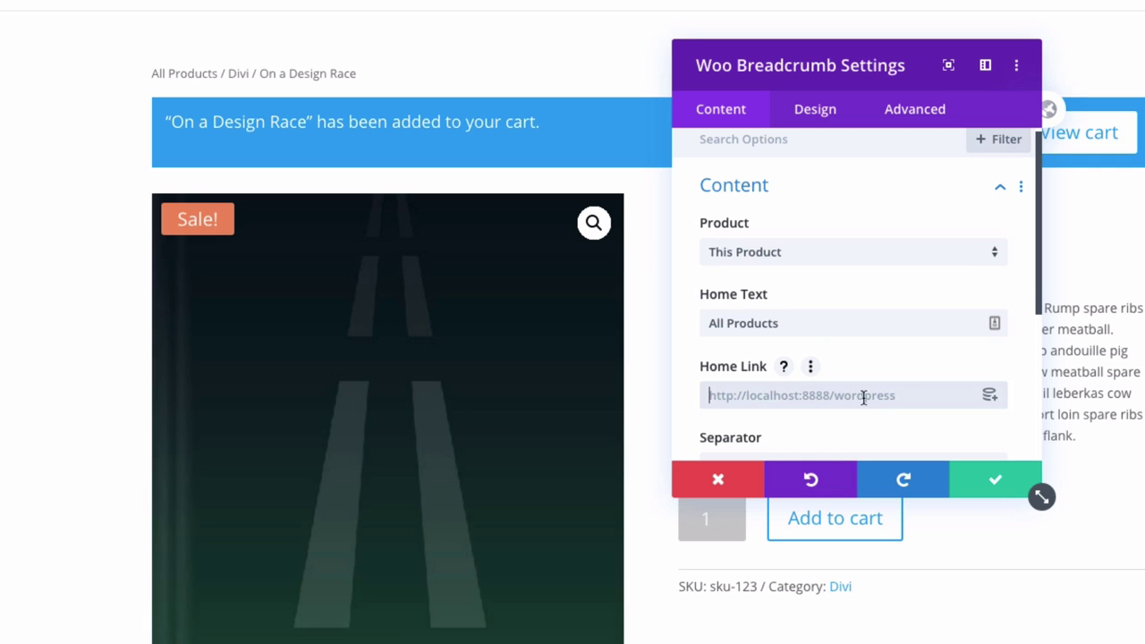
{"action": "scroll", "coordinate": [966, 393], "scroll_direction": "down", "scroll_amount": 1}
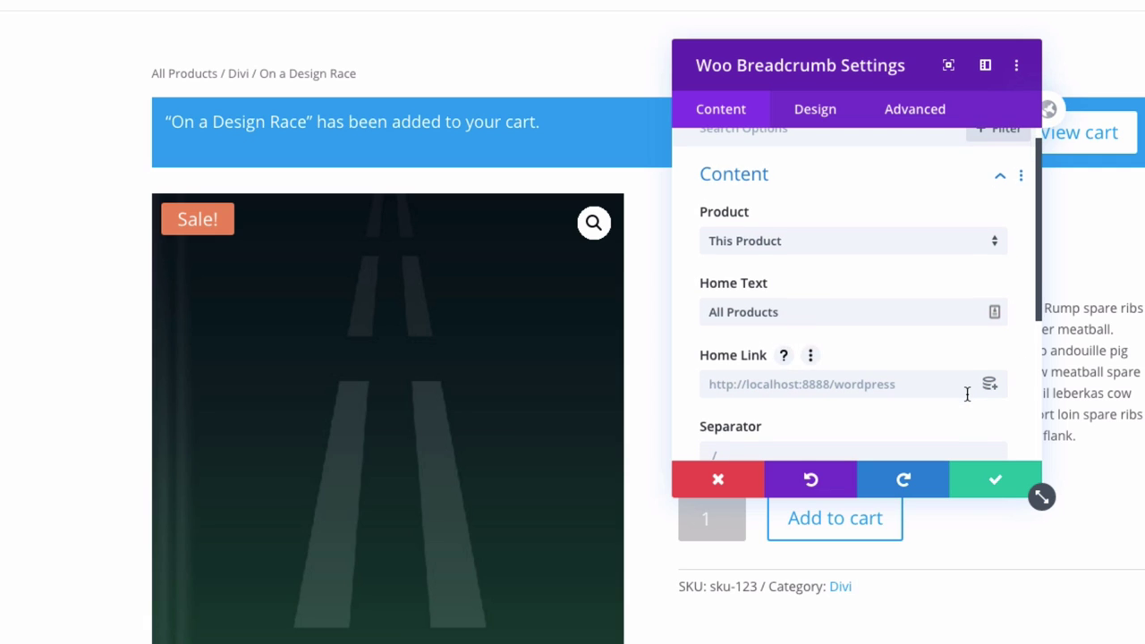
{"action": "left_click_drag", "start_coordinate": [1041, 497], "coordinate": [1041, 543]}
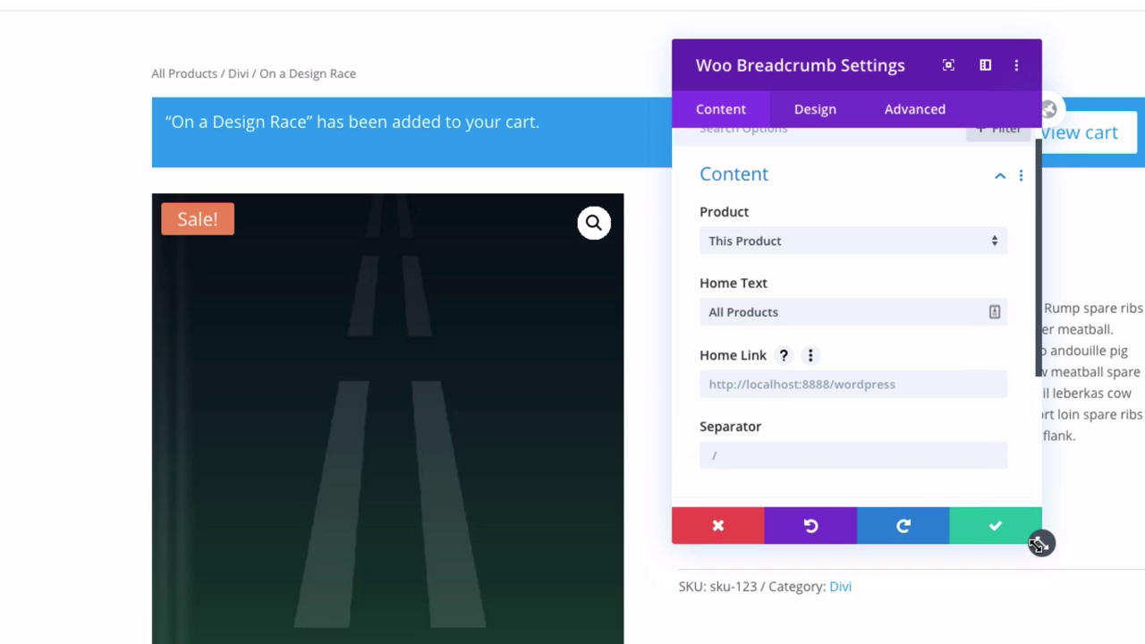
{"action": "left_click", "coordinate": [863, 448]}
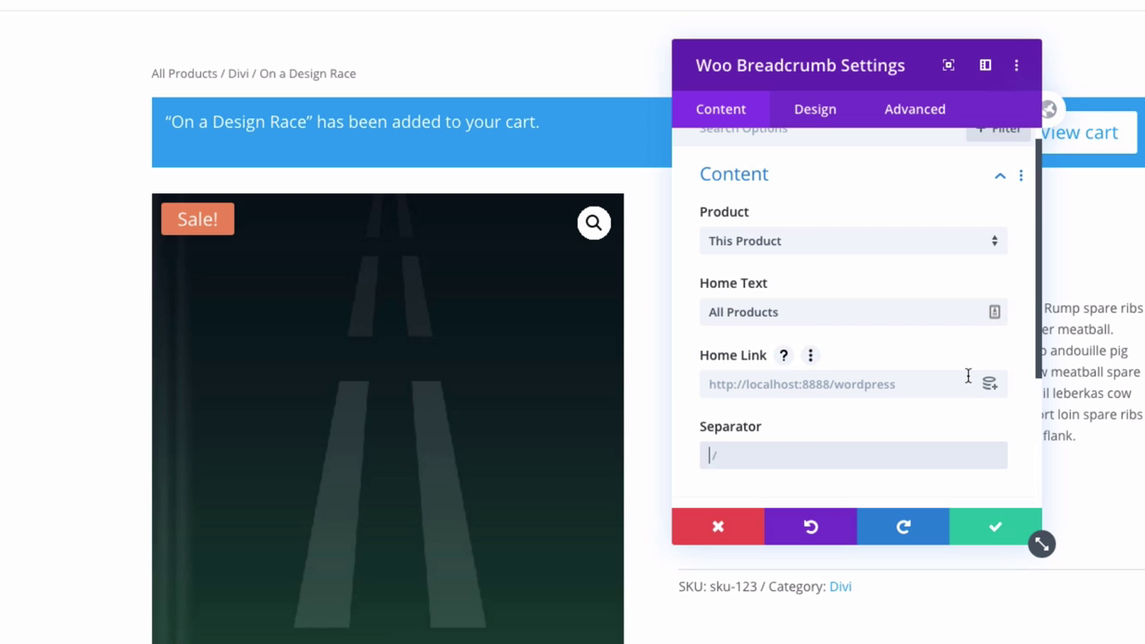
{"action": "type", "text": "-"}
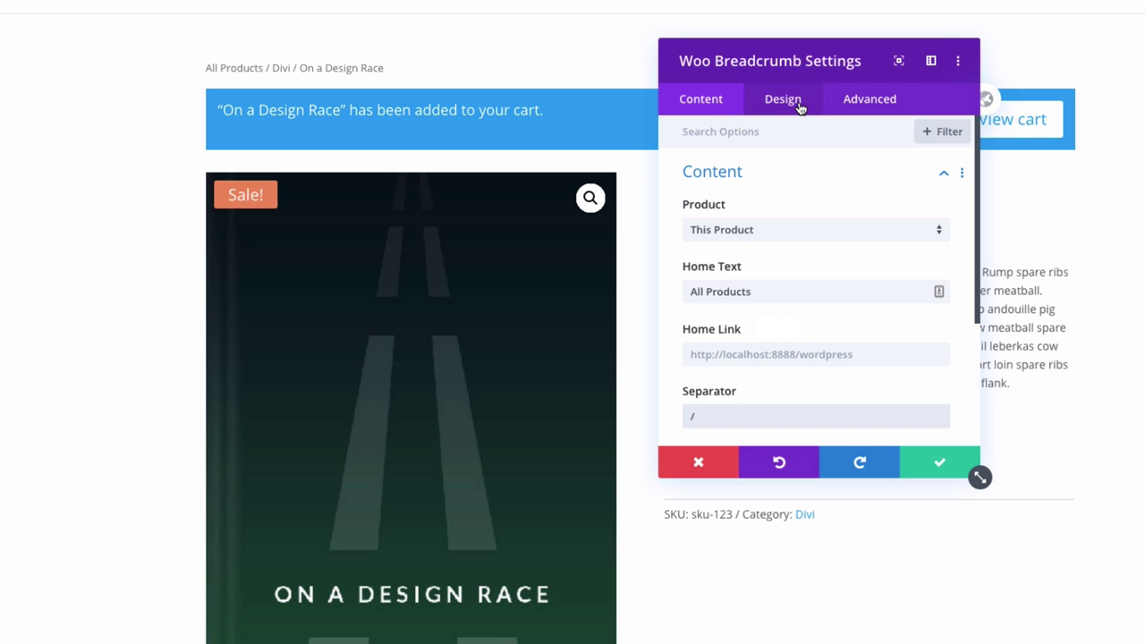
- Make the dialog taller for the breadcrumb's design options and set the breadcrumb text color to black
{"action": "left_click", "coordinate": [814, 108]}
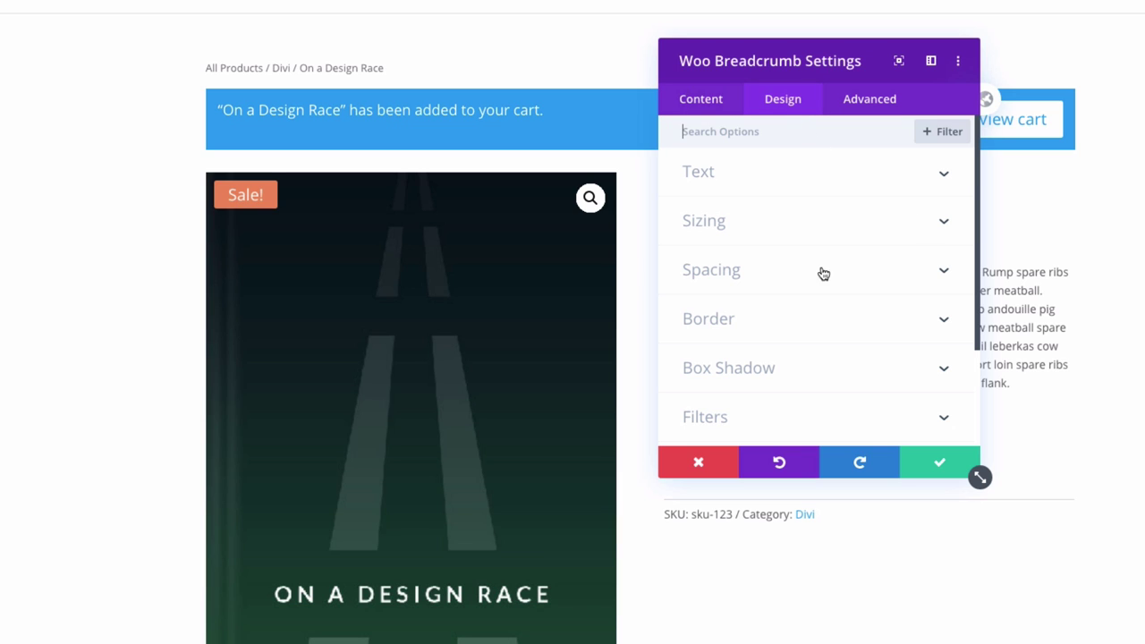
{"action": "left_click_drag", "start_coordinate": [980, 477], "coordinate": [974, 592]}
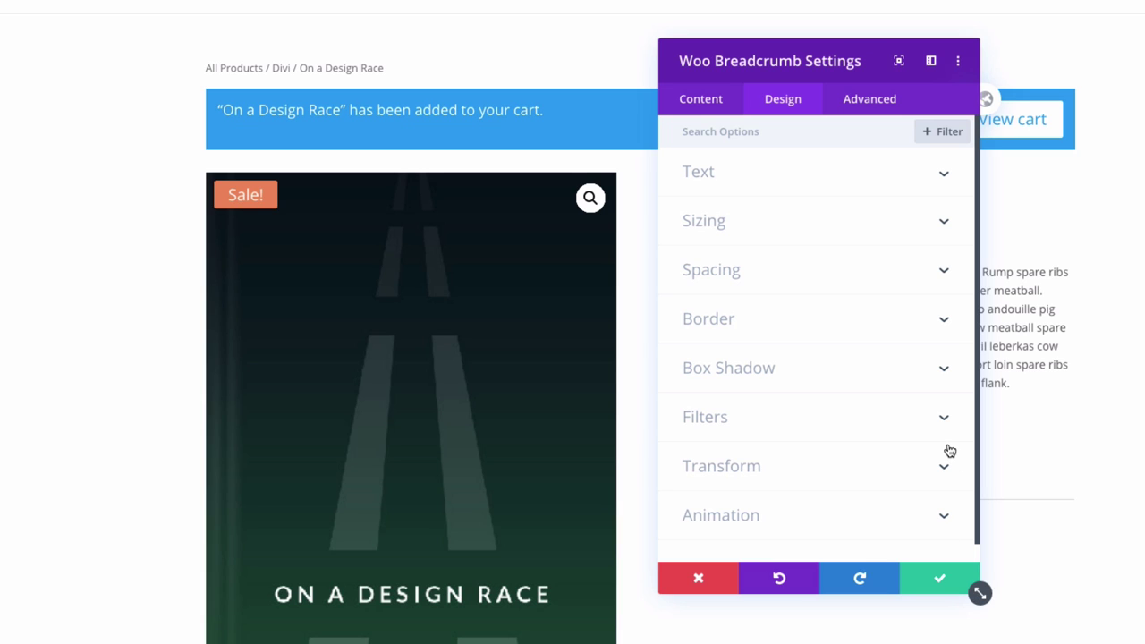
{"action": "left_click", "coordinate": [725, 179]}
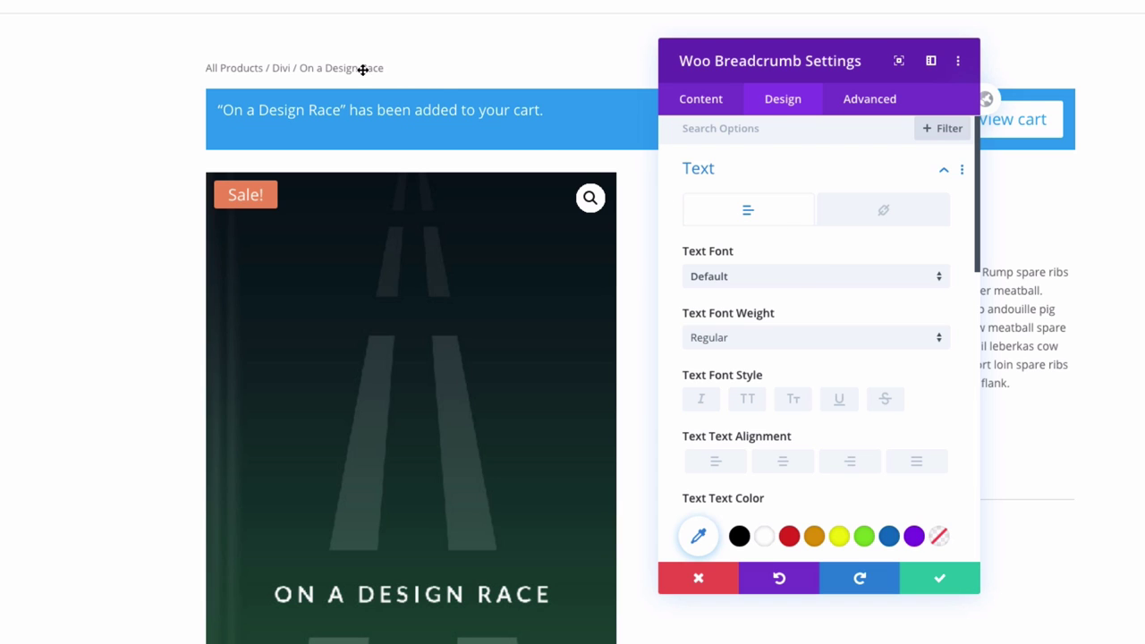
{"action": "scroll", "coordinate": [799, 287], "scroll_direction": "down", "scroll_amount": 2}
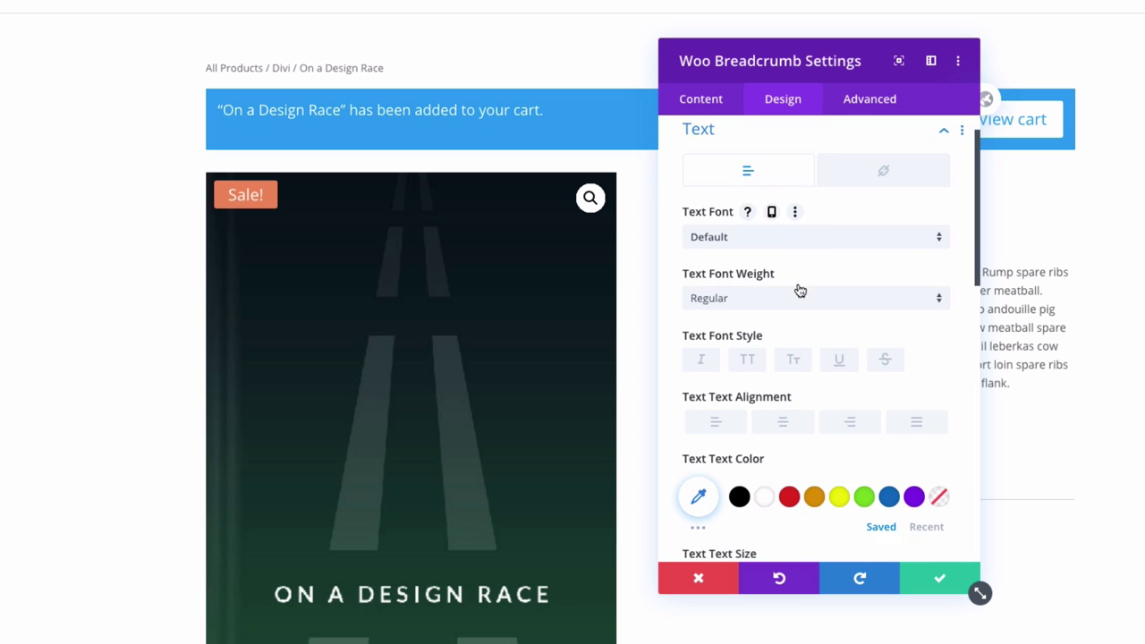
{"action": "scroll", "coordinate": [800, 291], "scroll_direction": "down", "scroll_amount": 1}
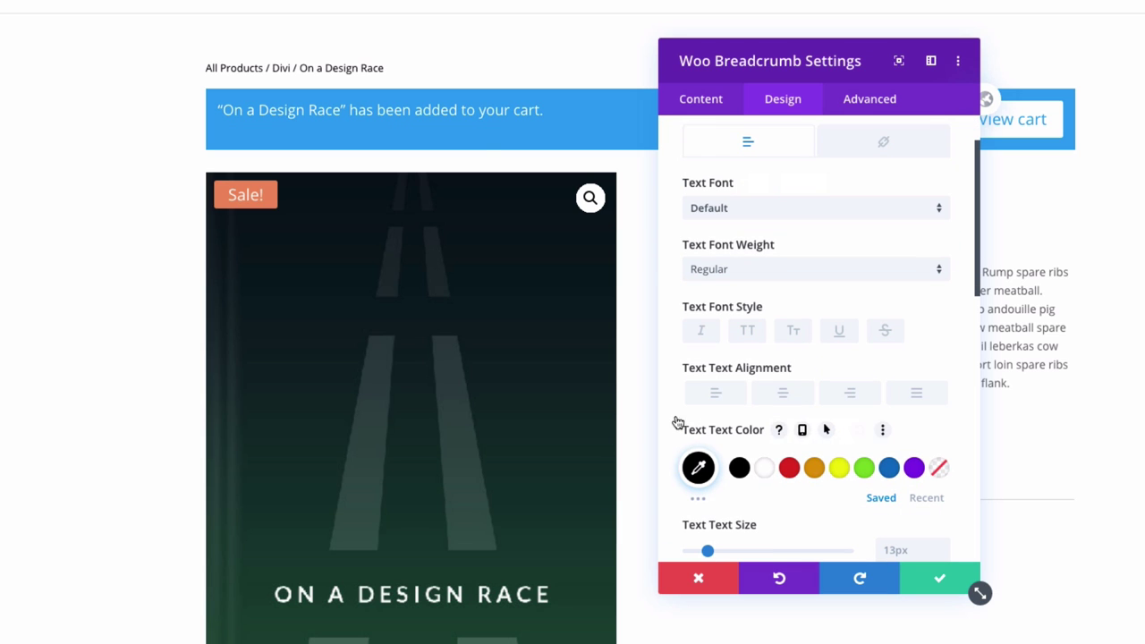
- Increase the breadcrumb's text size by 3 px
{"action": "scroll", "coordinate": [813, 481], "scroll_direction": "down", "scroll_amount": 3}
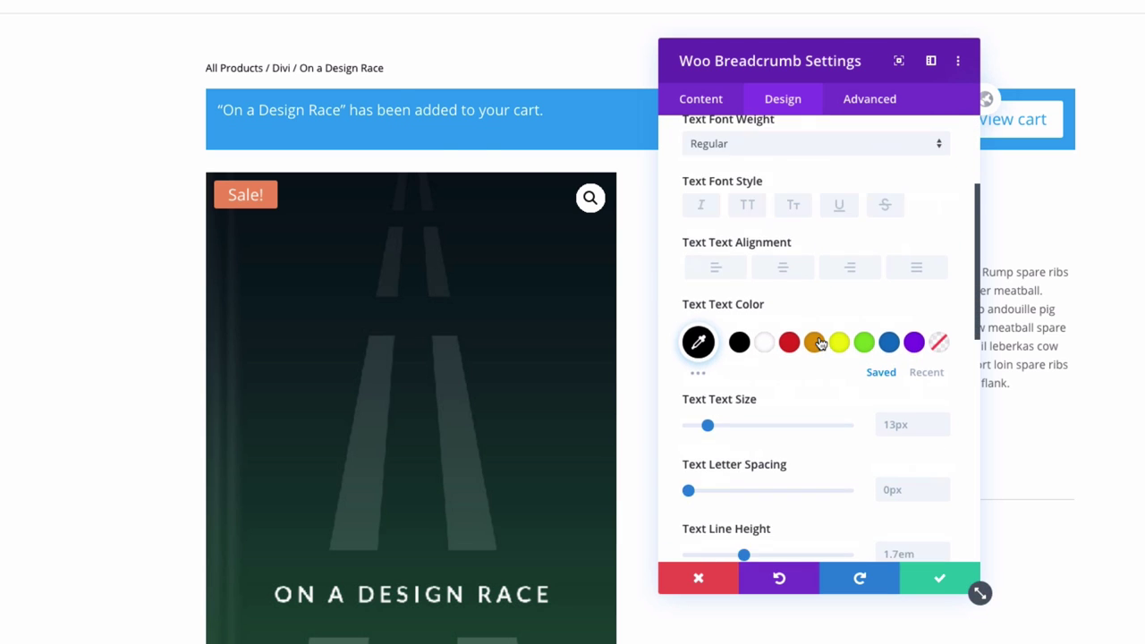
{"action": "left_click", "coordinate": [944, 421]}
{"action": "left_click", "coordinate": [944, 420]}
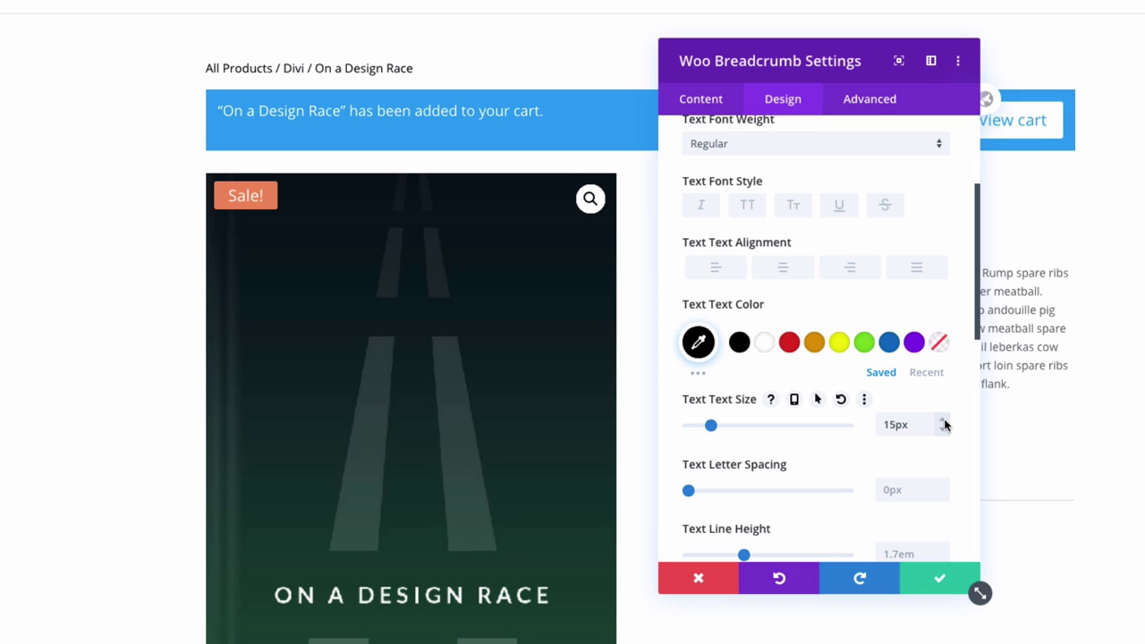
{"action": "left_click", "coordinate": [943, 421]}
- Give the breadcrumb's links a magenta-pink text color and save the module's settings
{"action": "scroll", "coordinate": [841, 393], "scroll_direction": "up", "scroll_amount": 5}
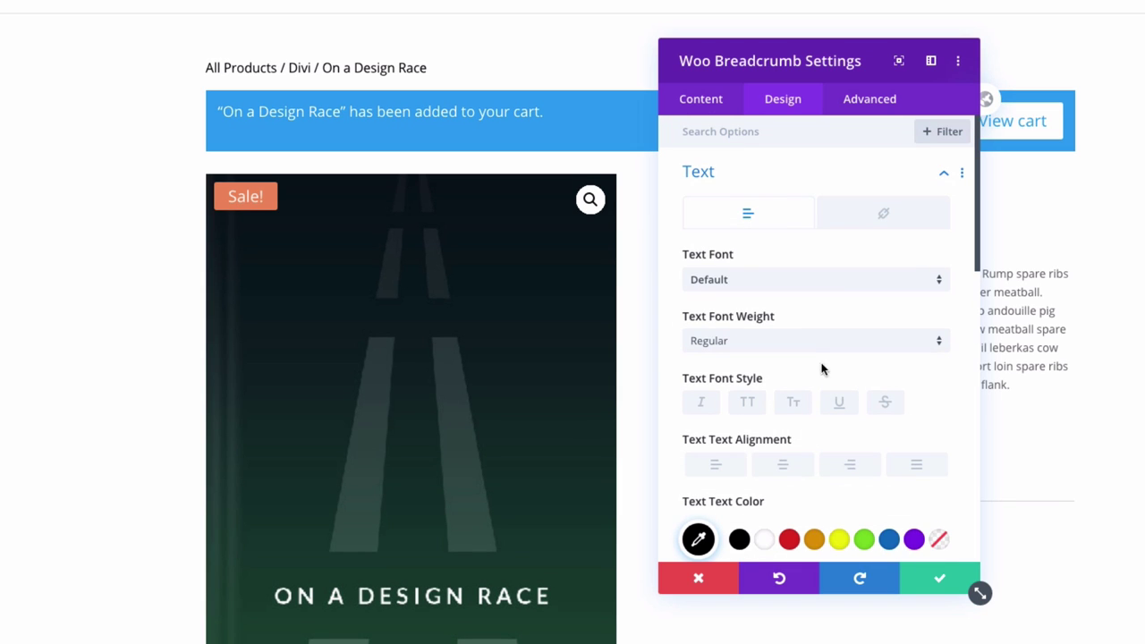
{"action": "left_click", "coordinate": [886, 221]}
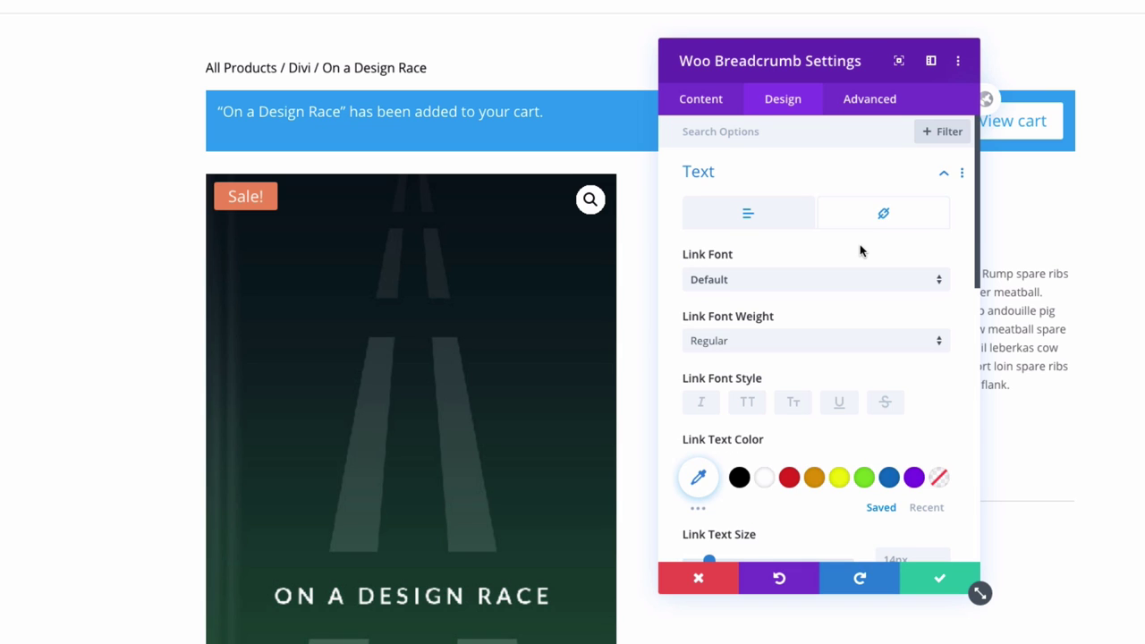
{"action": "scroll", "coordinate": [860, 251], "scroll_direction": "down", "scroll_amount": 1}
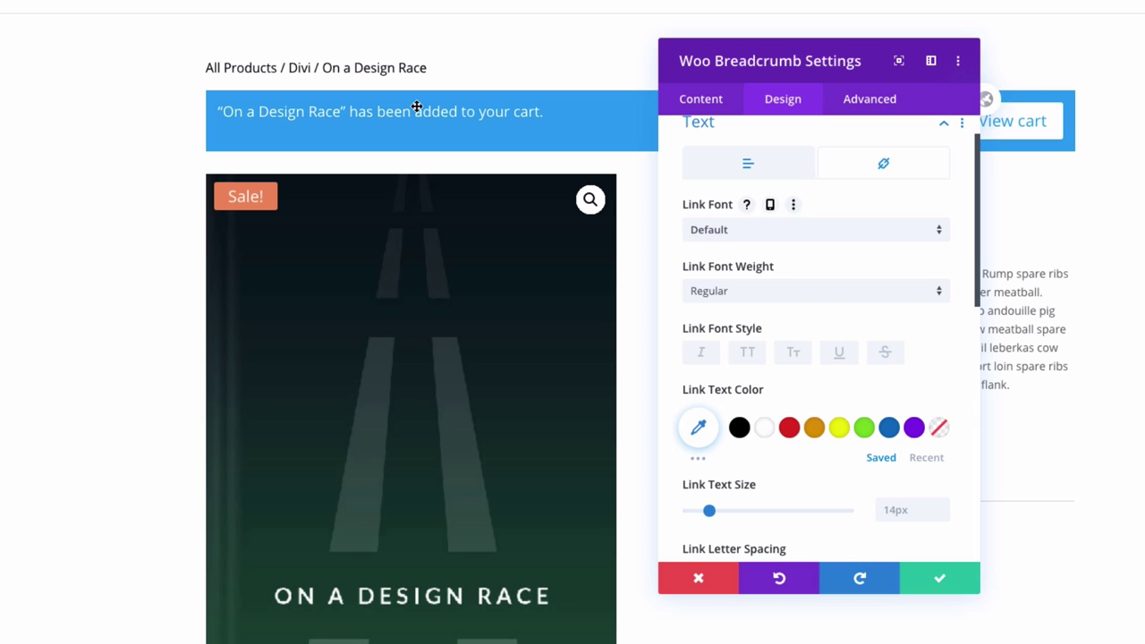
{"action": "scroll", "coordinate": [925, 402], "scroll_direction": "down", "scroll_amount": 1}
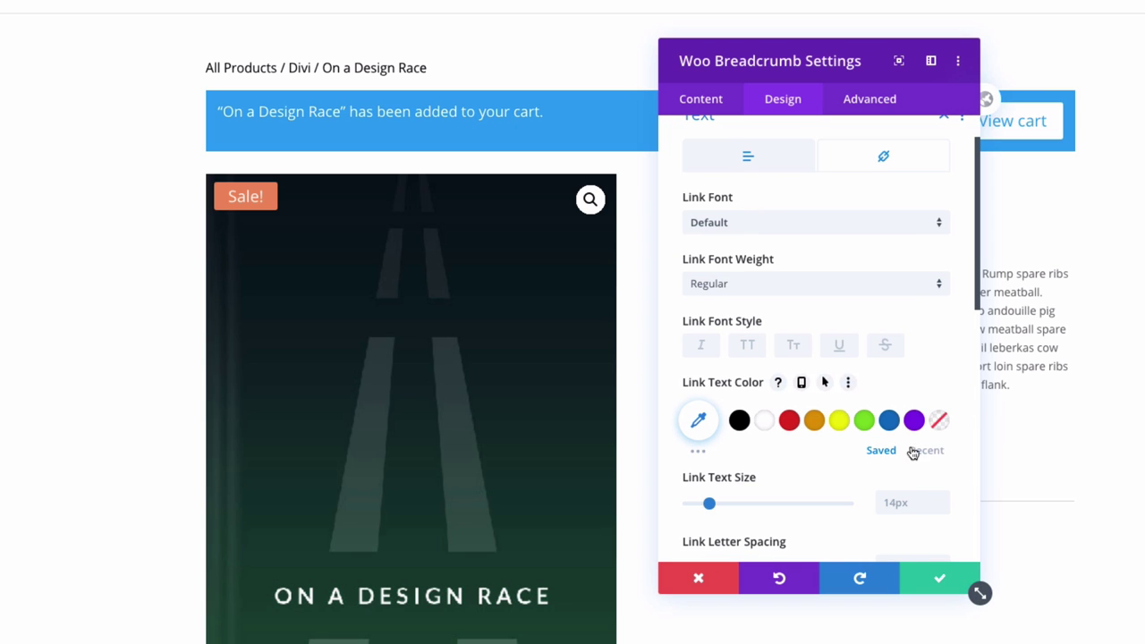
{"action": "left_click", "coordinate": [698, 424]}
{"action": "left_click", "coordinate": [937, 383]}
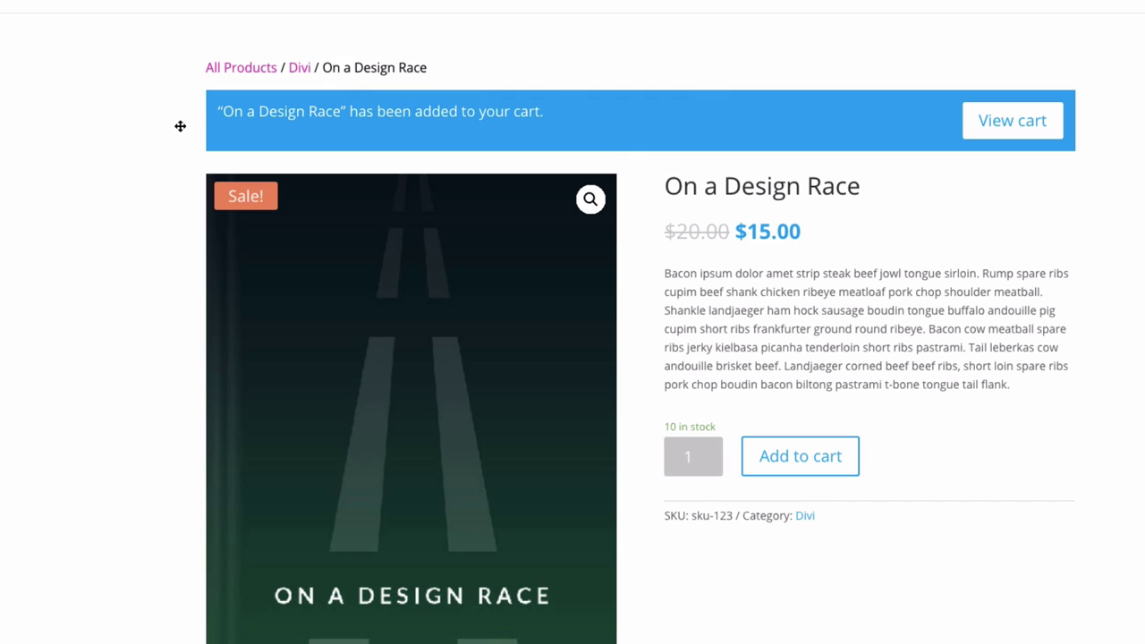
- Open the Woo Cart Notice module's settings and give its View cart button custom black text
{"action": "mouse_move", "coordinate": [662, 128]}
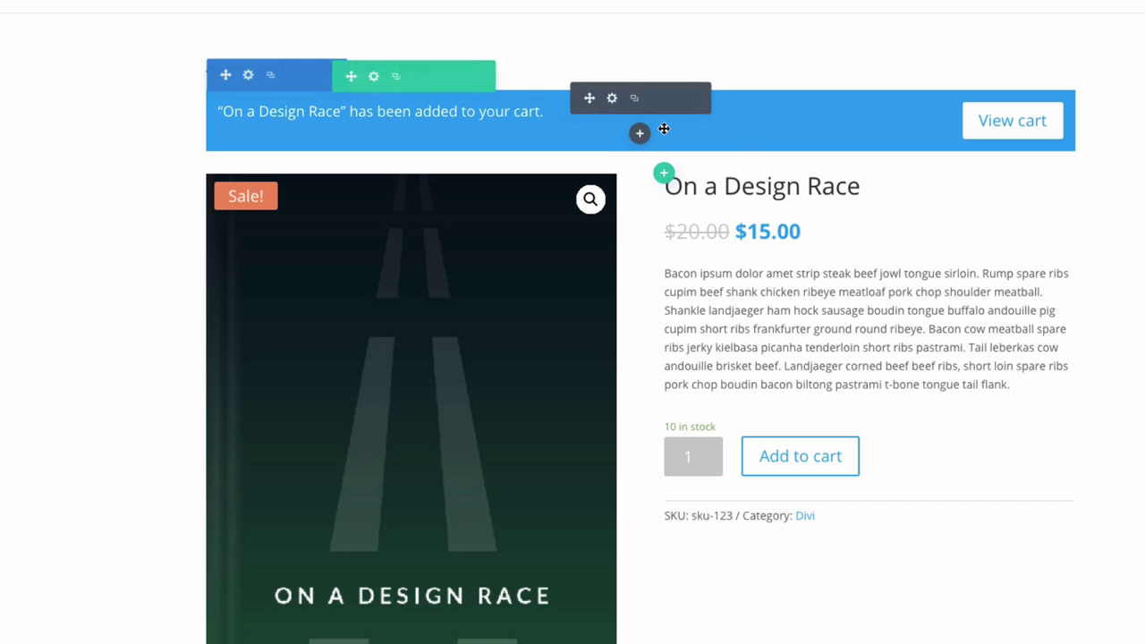
{"action": "left_click", "coordinate": [611, 98]}
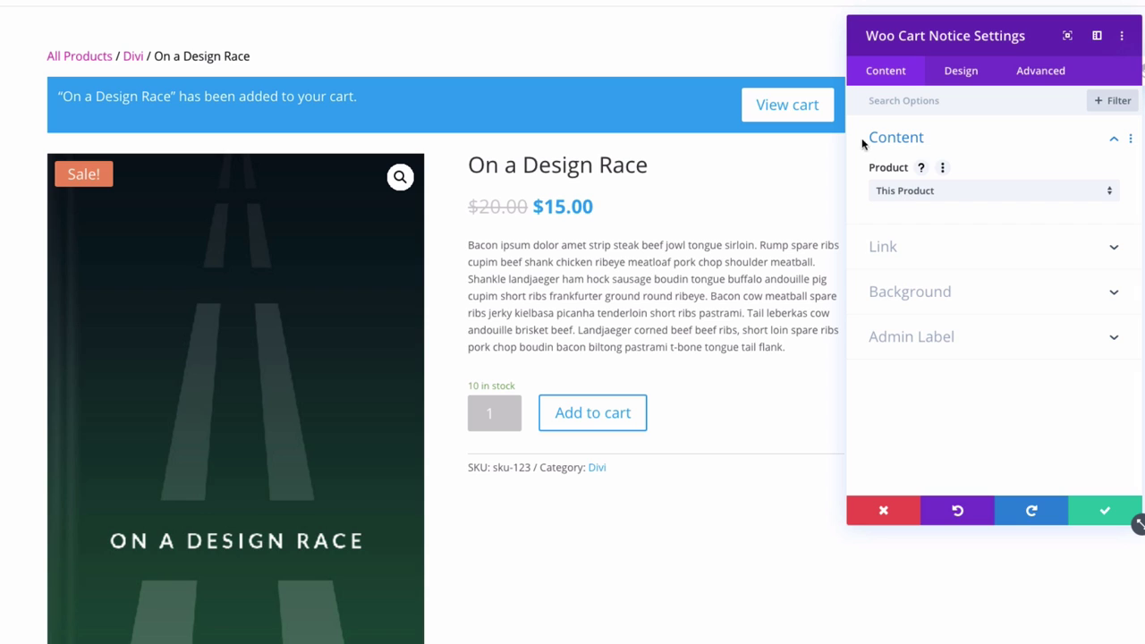
{"action": "left_click", "coordinate": [966, 76]}
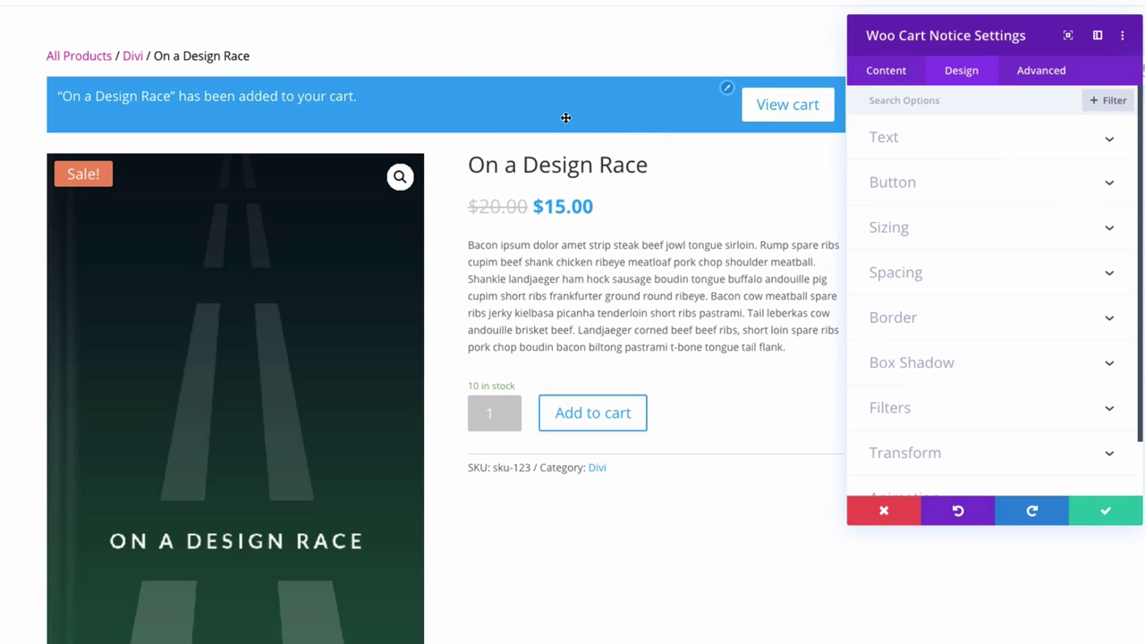
{"action": "left_click", "coordinate": [930, 194]}
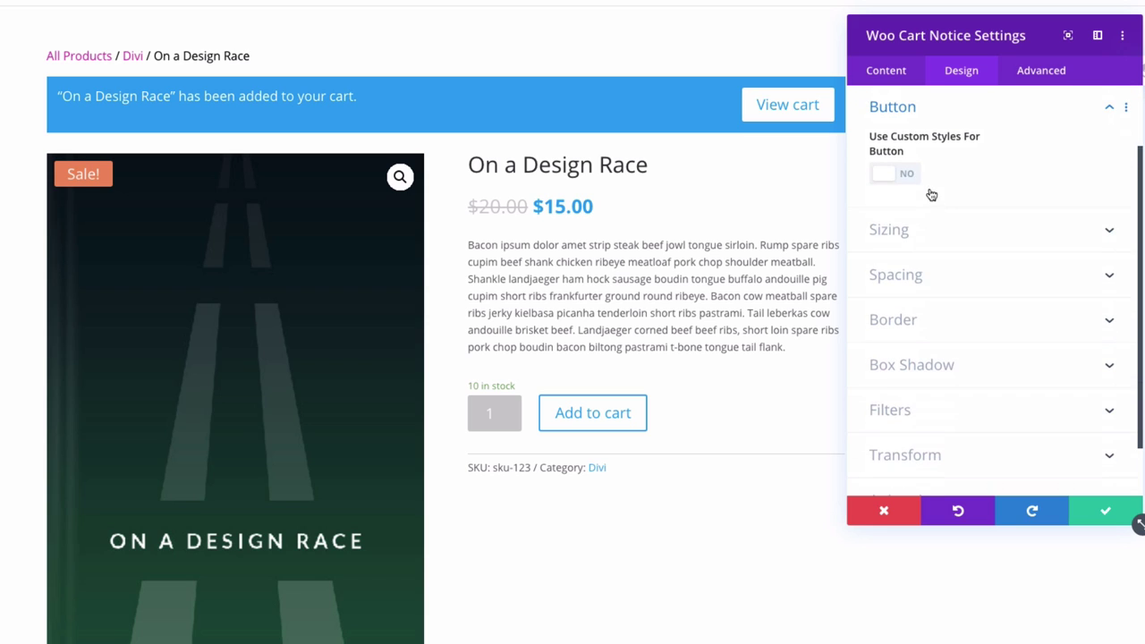
{"action": "left_click", "coordinate": [907, 109]}
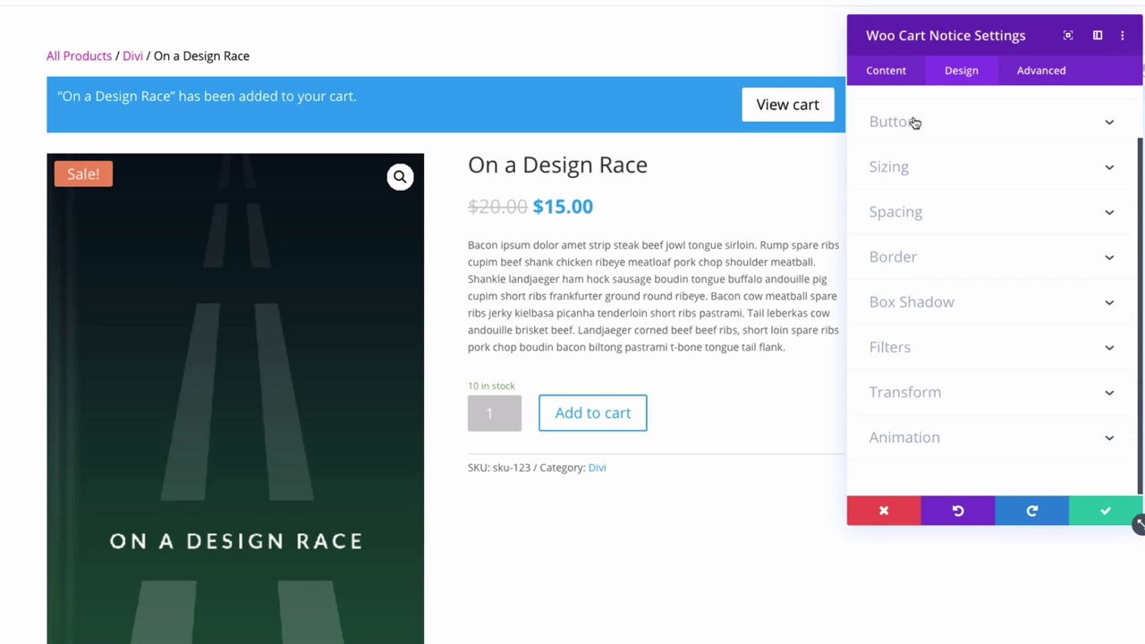
- Change the cart notice's background color to green and save the module's settings
{"action": "left_click", "coordinate": [910, 71]}
{"action": "left_click", "coordinate": [931, 234]}
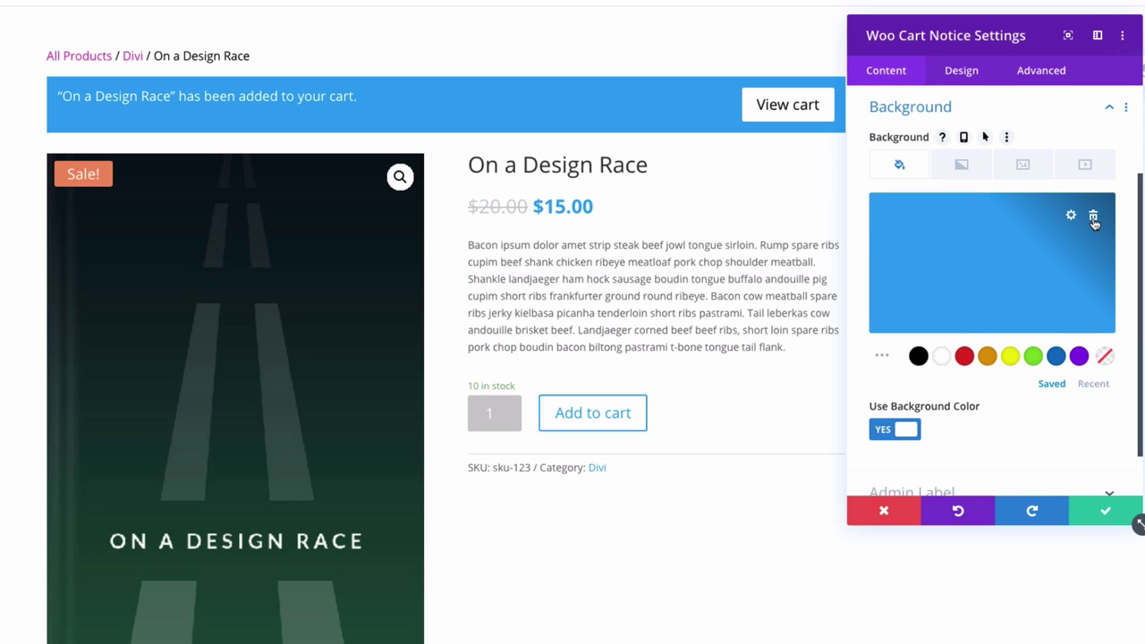
{"action": "left_click", "coordinate": [1093, 218]}
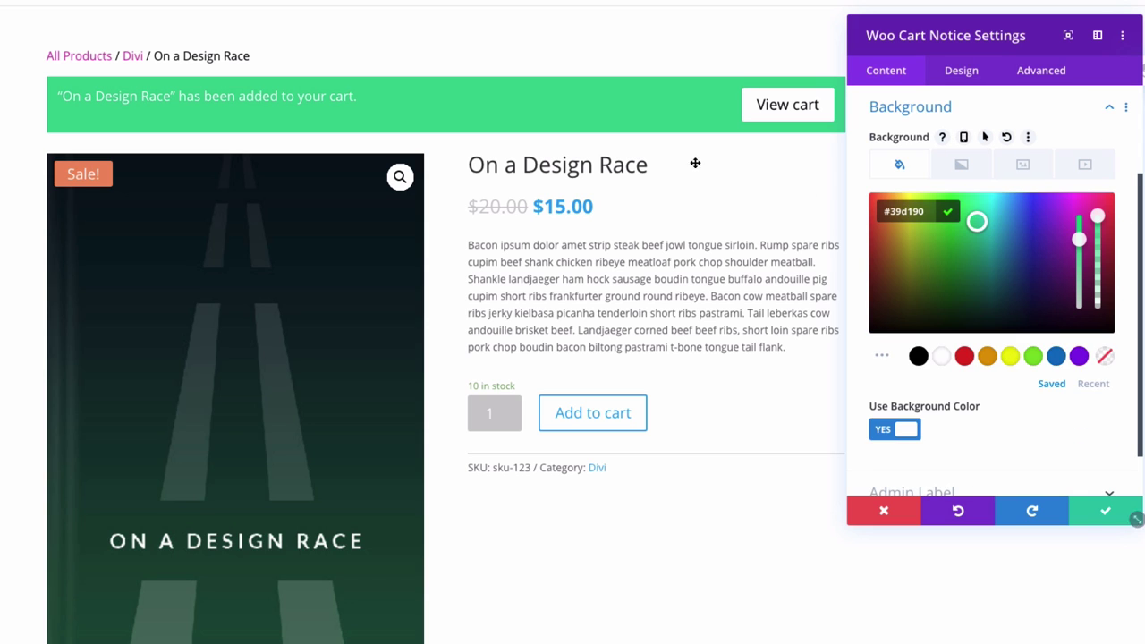
{"action": "left_click", "coordinate": [1099, 502]}
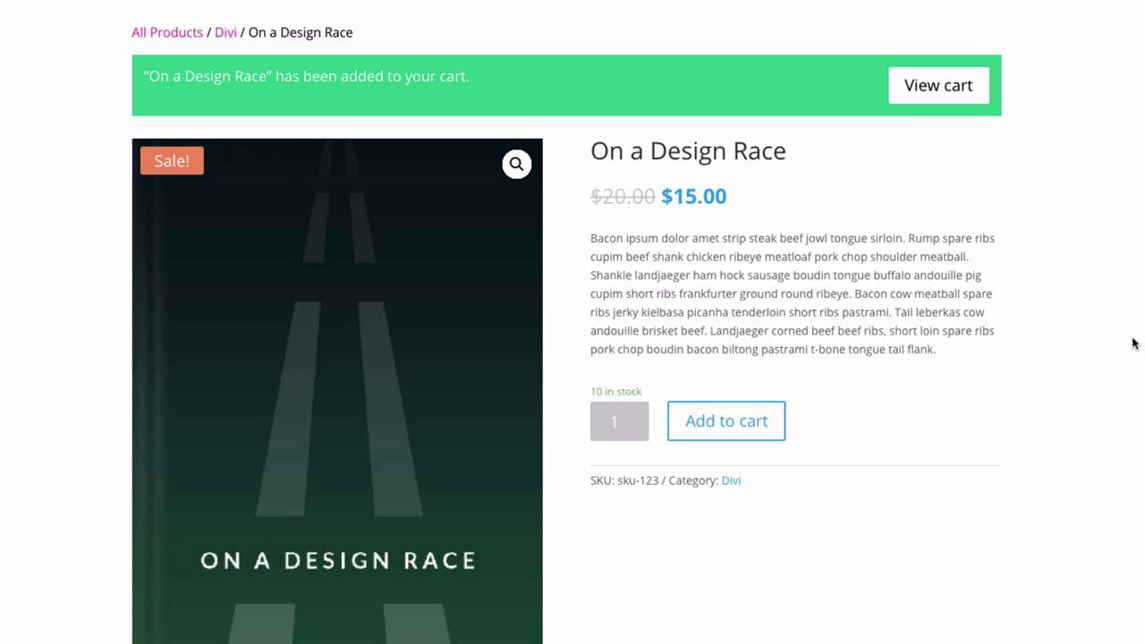
- Open the Woo Image module's settings and review its featured image, gallery and sale badge options against the page
{"action": "scroll", "coordinate": [857, 526], "scroll_direction": "down", "scroll_amount": 1}
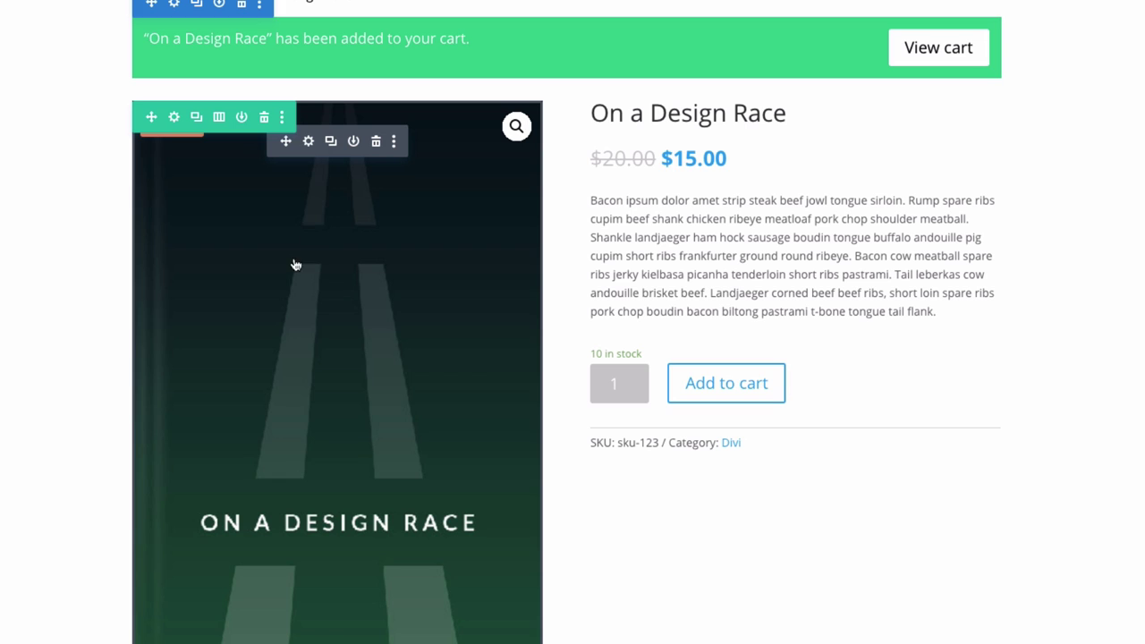
{"action": "left_click", "coordinate": [309, 143]}
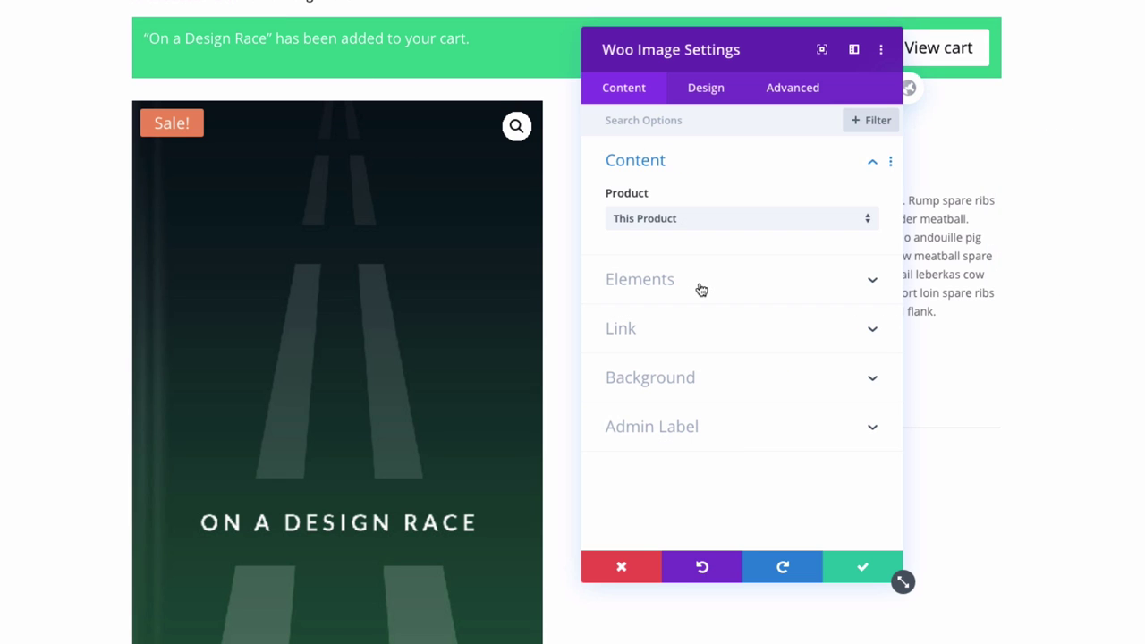
{"action": "left_click", "coordinate": [701, 286]}
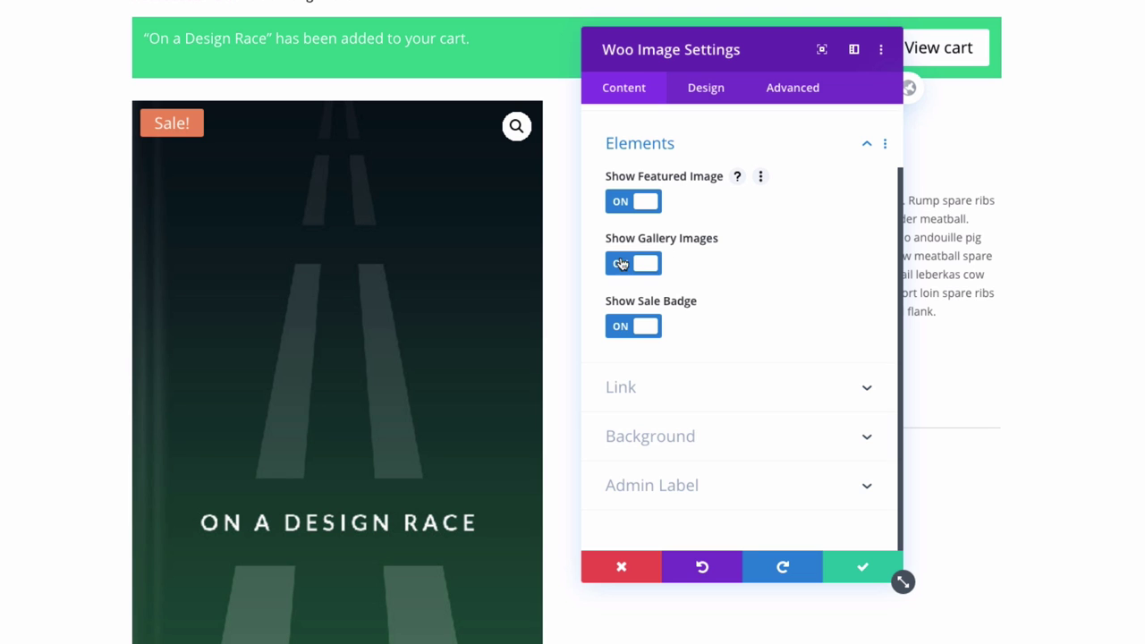
{"action": "scroll", "coordinate": [567, 363], "scroll_direction": "down", "scroll_amount": 5}
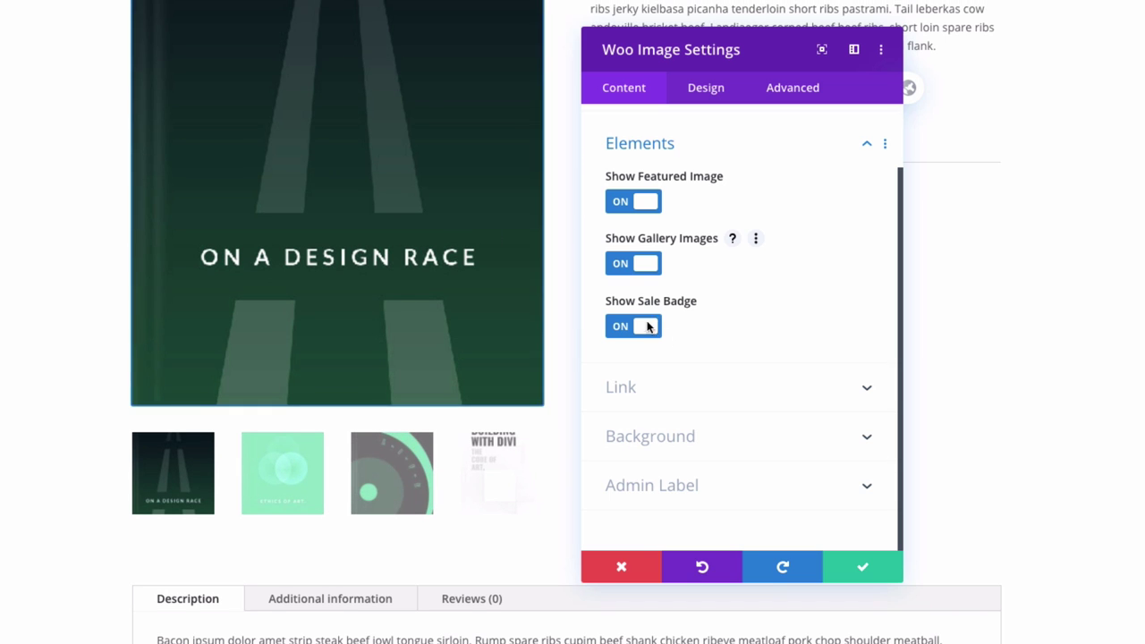
{"action": "scroll", "coordinate": [537, 320], "scroll_direction": "up", "scroll_amount": 3}
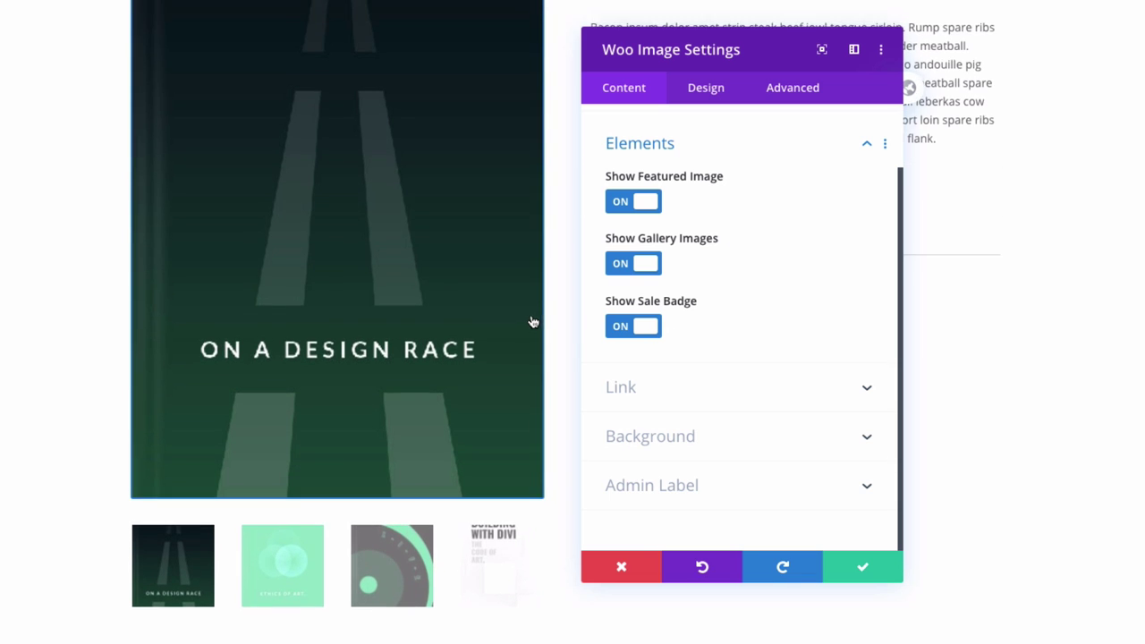
{"action": "scroll", "coordinate": [530, 324], "scroll_direction": "up", "scroll_amount": 1}
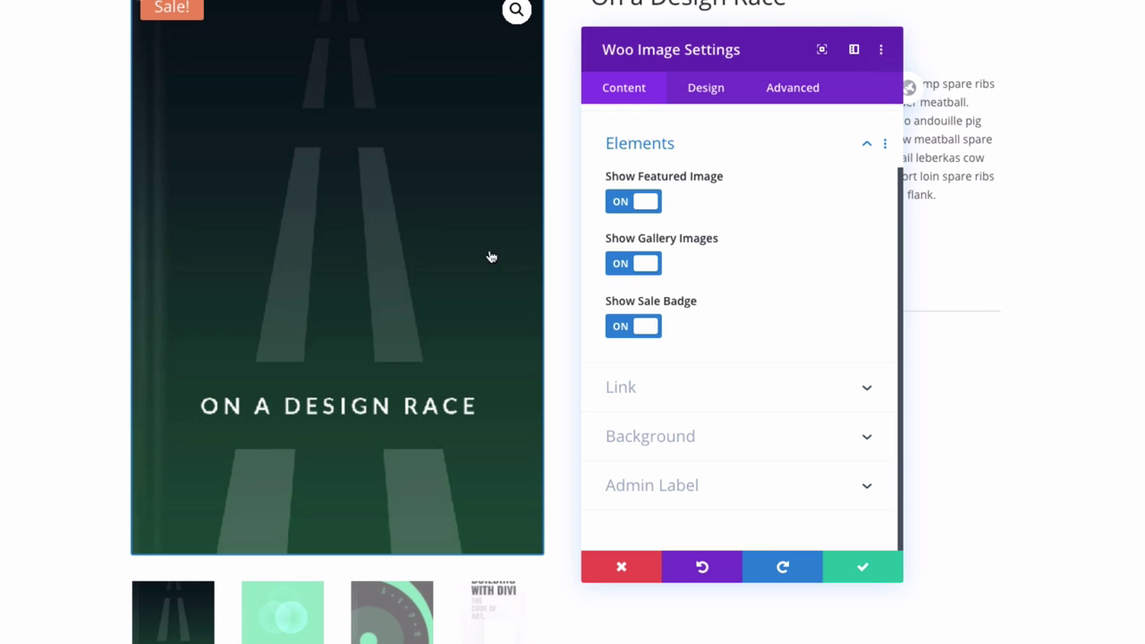
- Try hiding the product image's sale badge and gallery images, and turn both back on
{"action": "left_click", "coordinate": [633, 326]}
{"action": "left_click", "coordinate": [633, 263]}
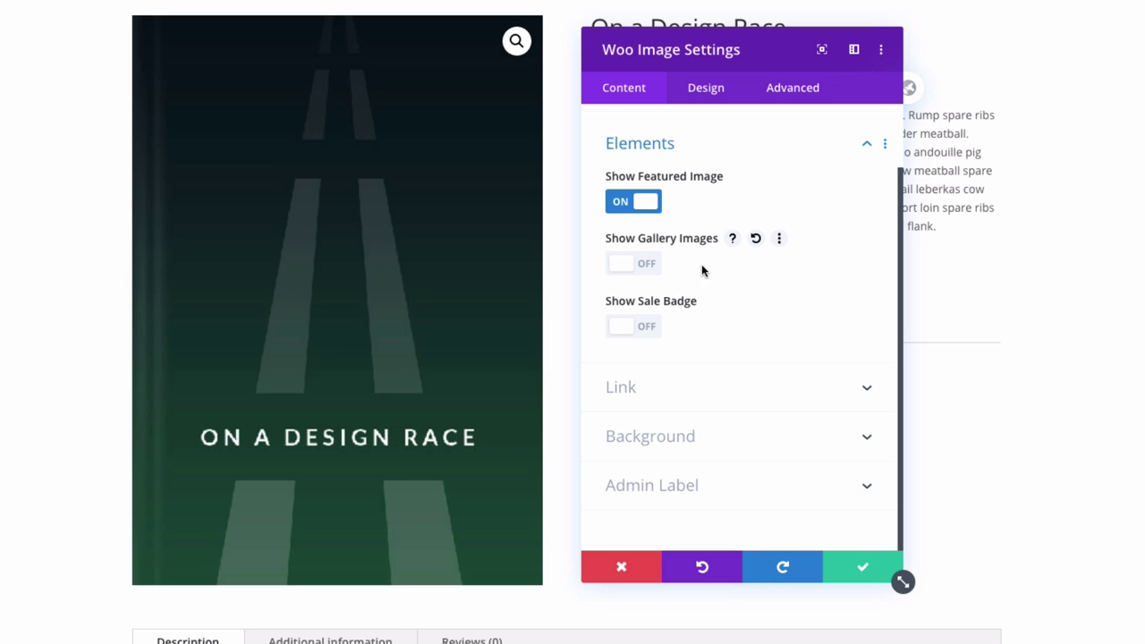
{"action": "left_click", "coordinate": [651, 264]}
{"action": "left_click", "coordinate": [649, 327]}
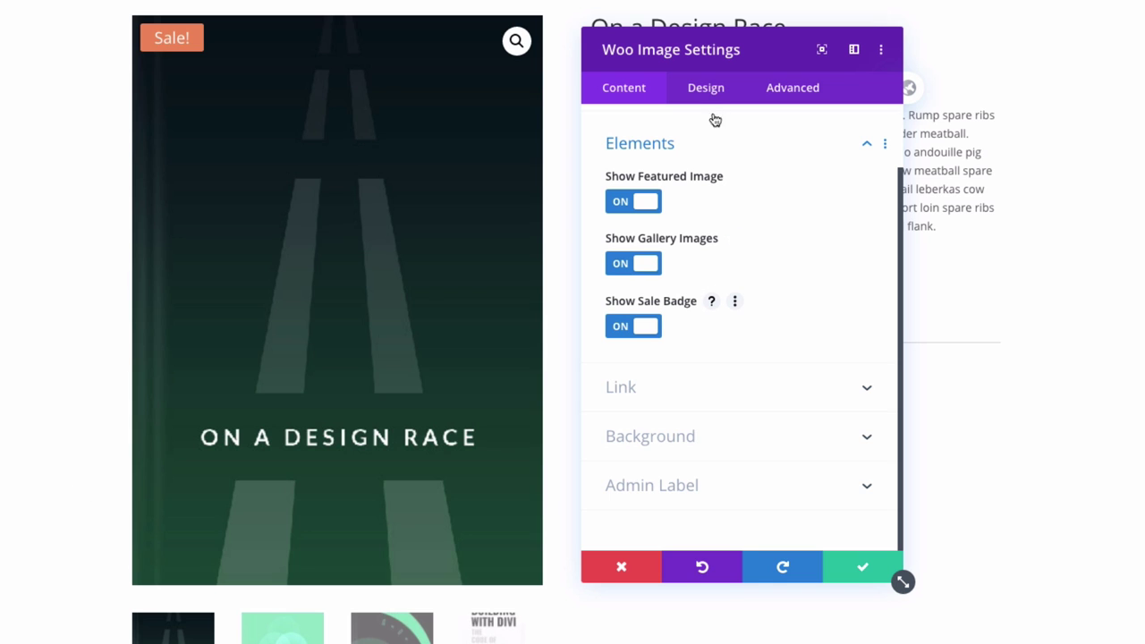
- Review the product image's design options and round all four image corners to 11 px
{"action": "left_click", "coordinate": [711, 90]}
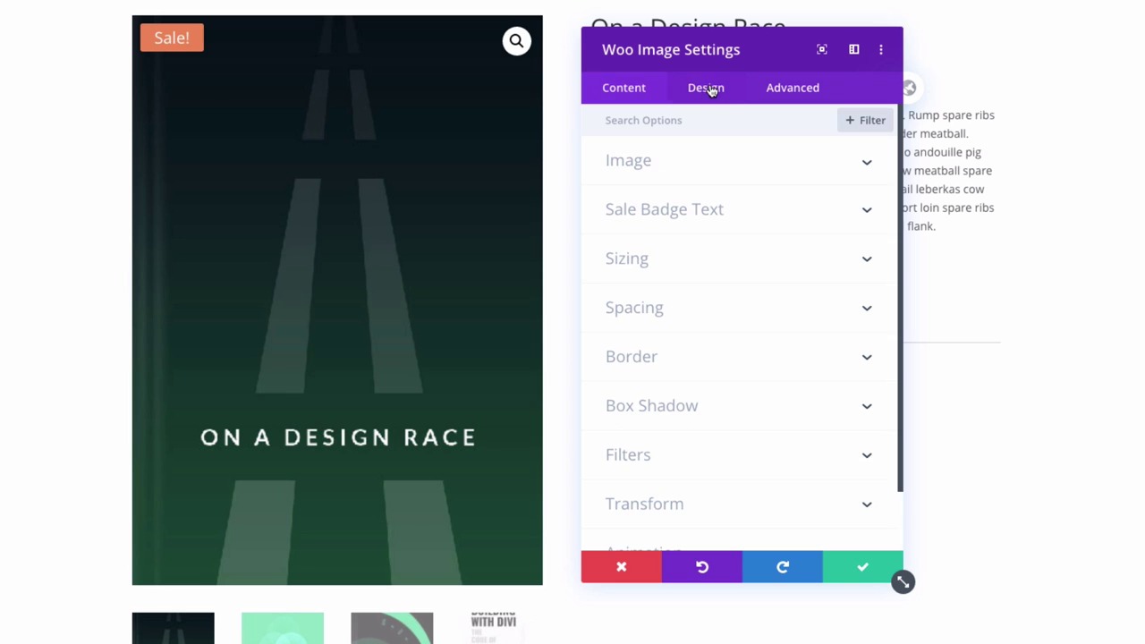
{"action": "left_click", "coordinate": [736, 164]}
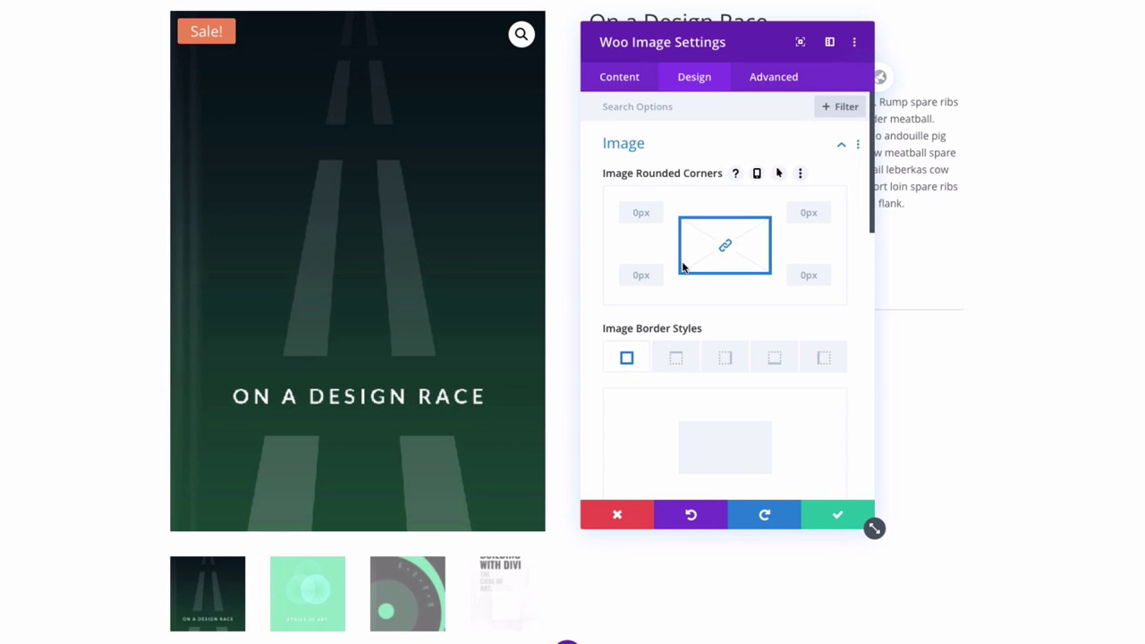
{"action": "scroll", "coordinate": [682, 266], "scroll_direction": "down", "scroll_amount": 3}
{"action": "scroll", "coordinate": [684, 266], "scroll_direction": "down", "scroll_amount": 2}
{"action": "scroll", "coordinate": [684, 266], "scroll_direction": "up", "scroll_amount": 5}
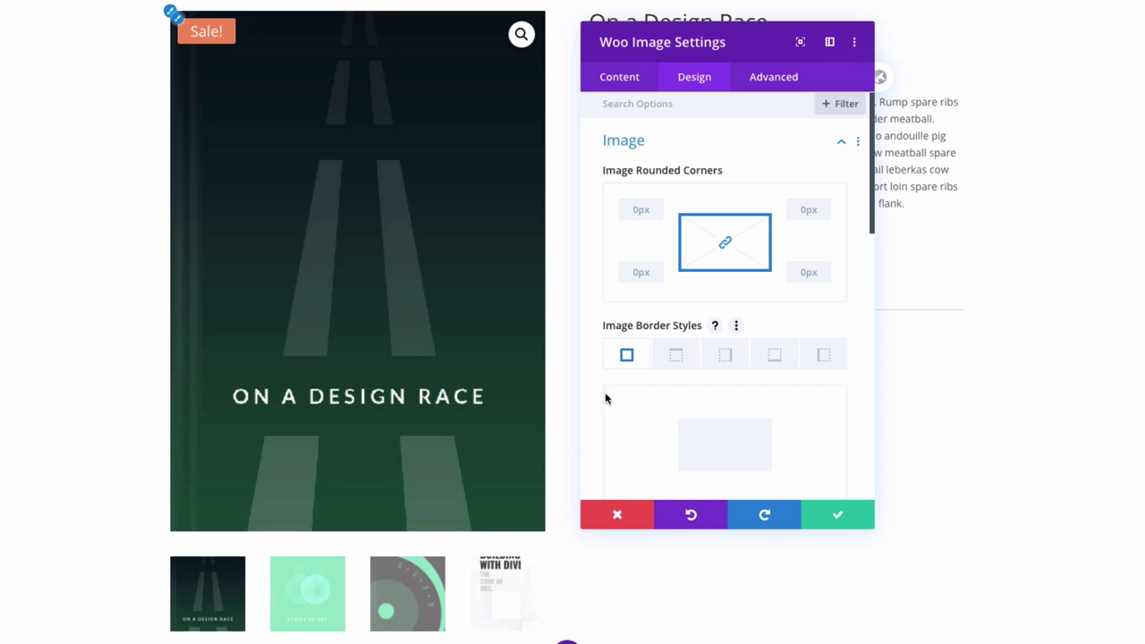
{"action": "left_click_drag", "start_coordinate": [647, 211], "coordinate": [656, 209]}
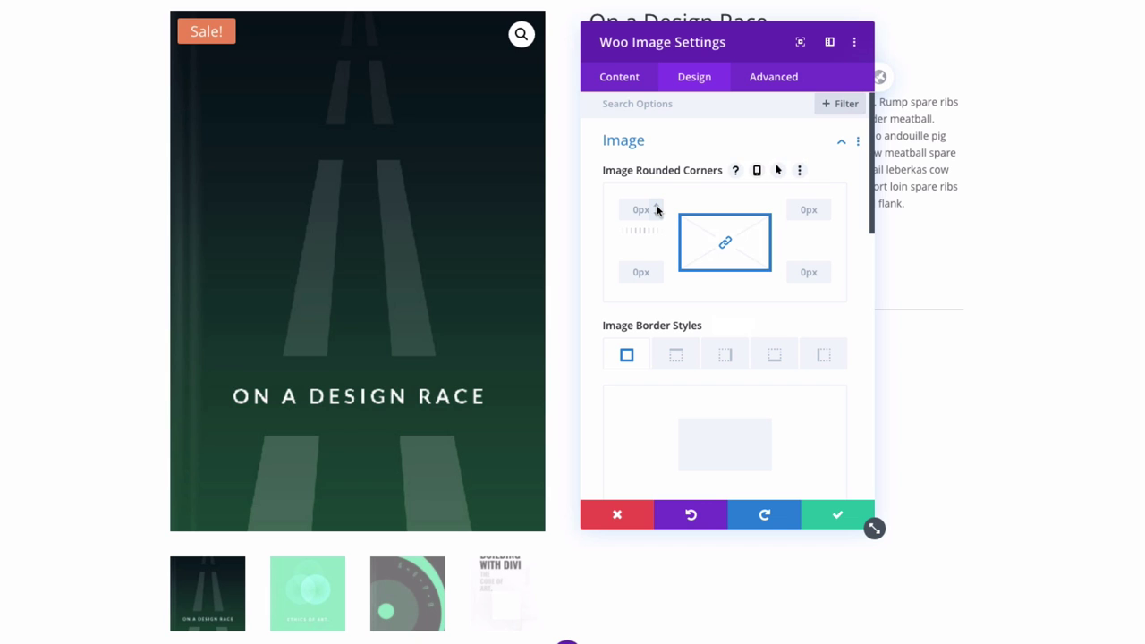
{"action": "key", "text": "Up"}
{"action": "key", "text": "Up"}
{"action": "left_click", "coordinate": [657, 206]}
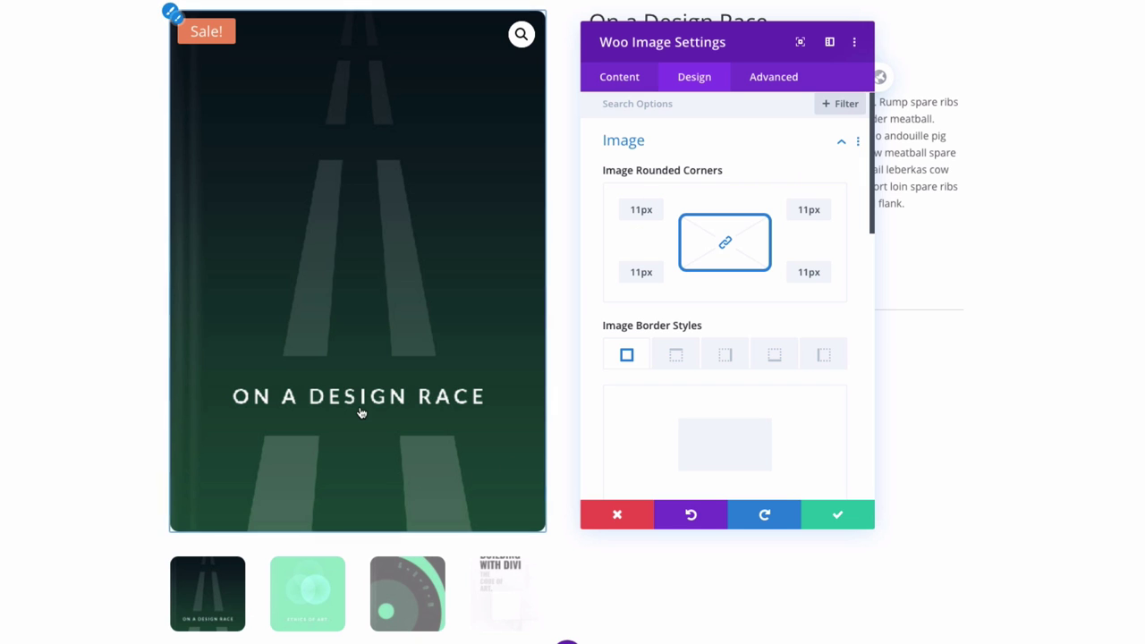
- Apply the bottom drop shadow preset to the product images and check it on the gallery thumbnails
{"action": "scroll", "coordinate": [758, 309], "scroll_direction": "down", "scroll_amount": 5}
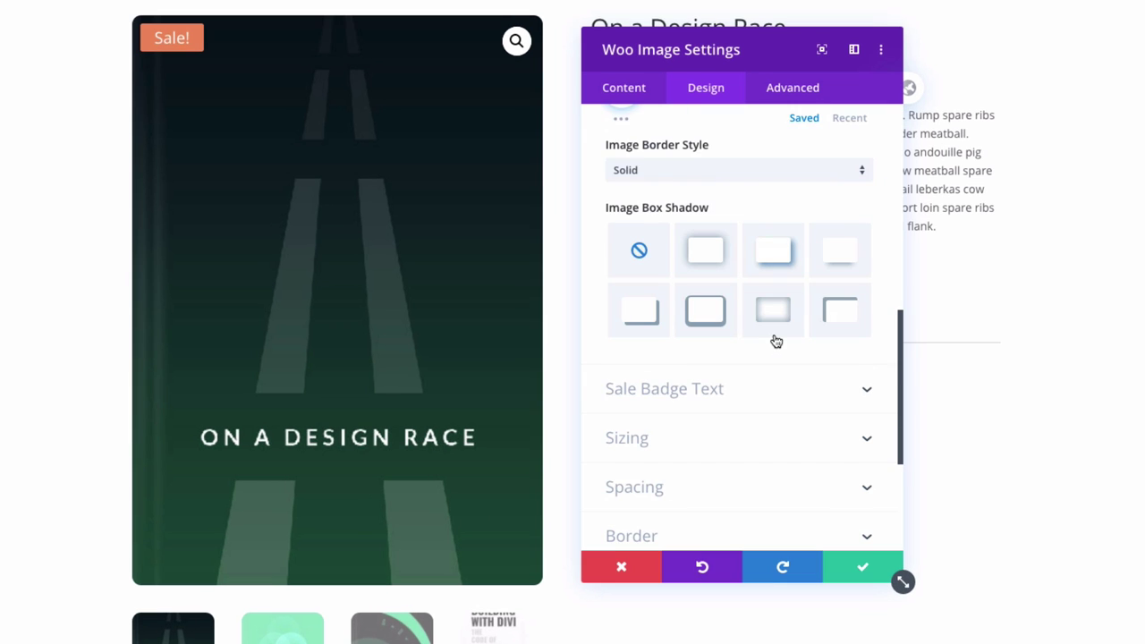
{"action": "left_click", "coordinate": [836, 263]}
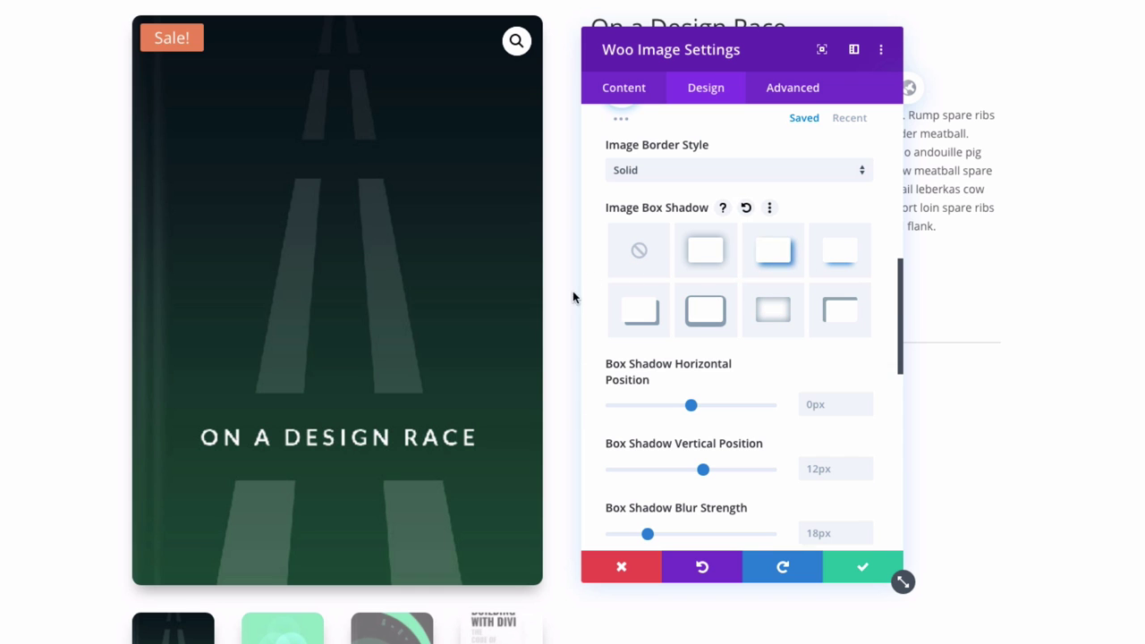
{"action": "scroll", "coordinate": [54, 570], "scroll_direction": "down", "scroll_amount": 2}
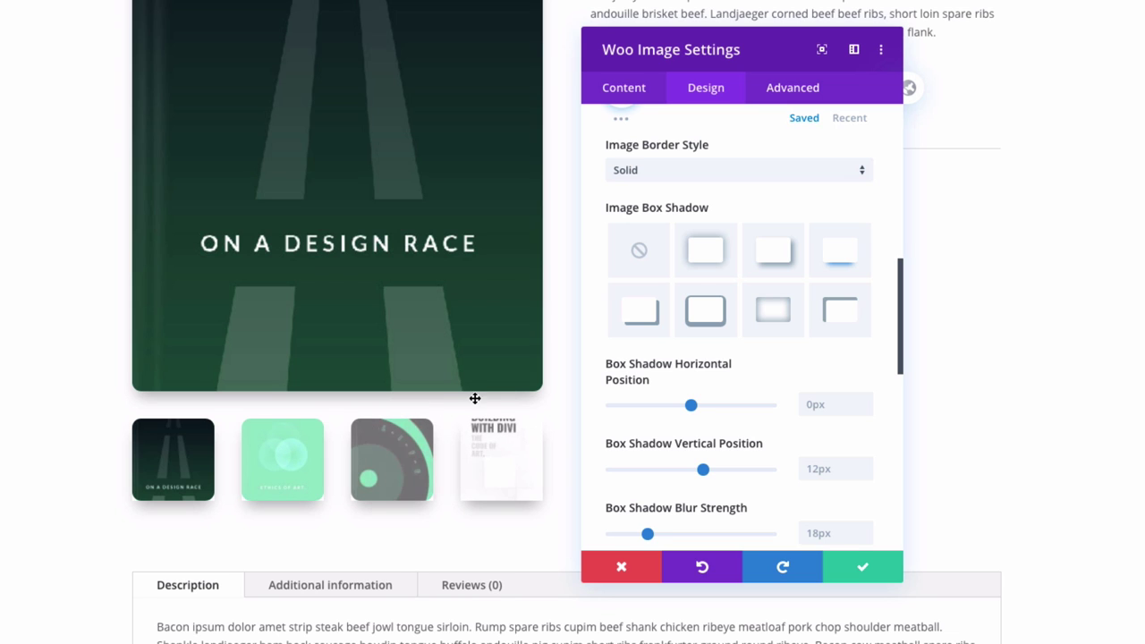
{"action": "scroll", "coordinate": [800, 331], "scroll_direction": "up", "scroll_amount": 6}
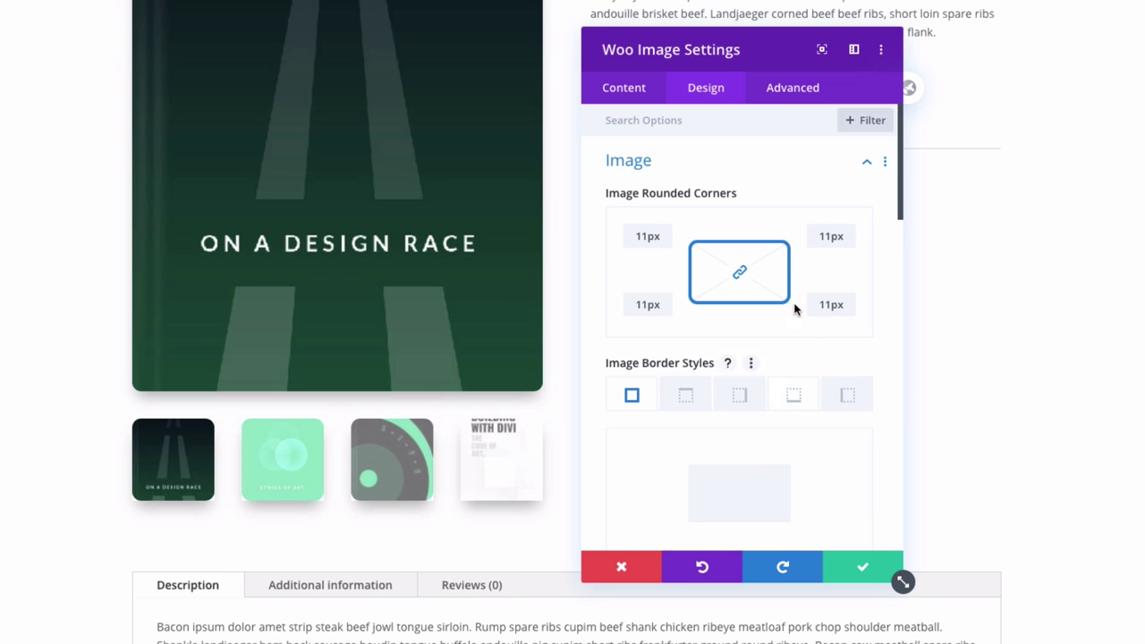
{"action": "left_click", "coordinate": [734, 172]}
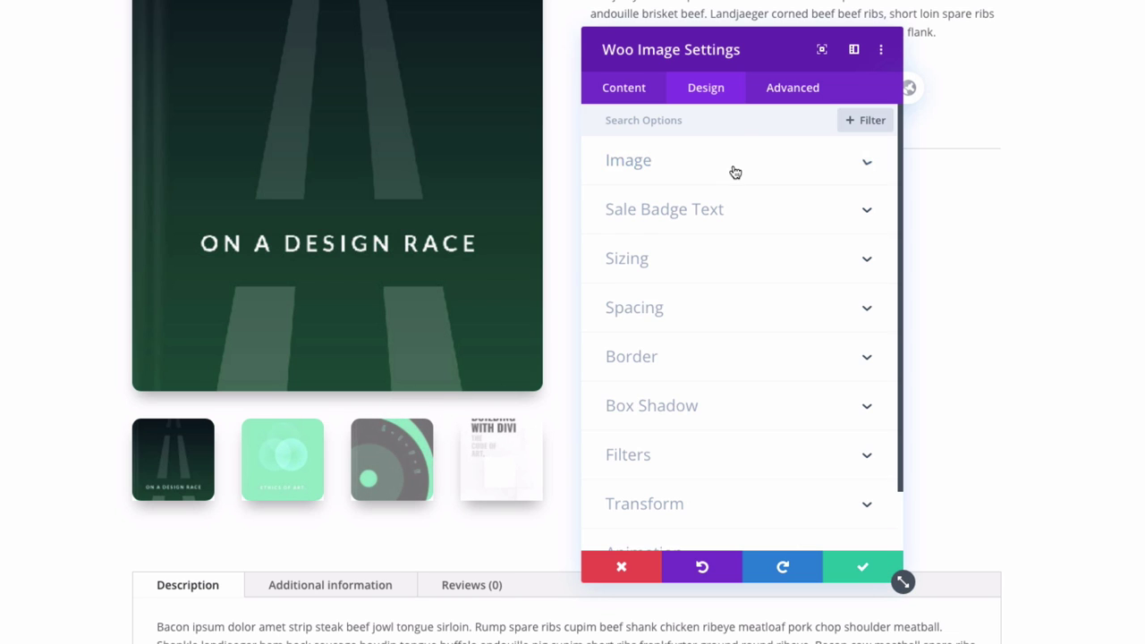
- Set the sale badge color to the recently used magenta and save the image module's settings
{"action": "left_click", "coordinate": [707, 219]}
{"action": "scroll", "coordinate": [715, 161], "scroll_direction": "up", "scroll_amount": 2}
{"action": "left_click", "coordinate": [849, 228]}
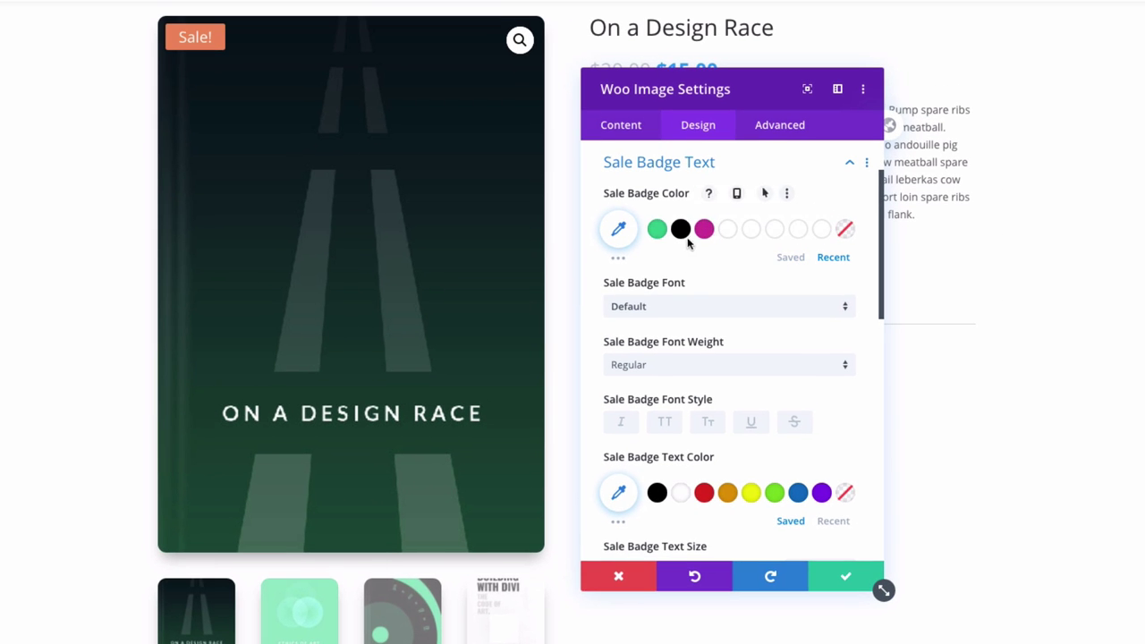
{"action": "left_click", "coordinate": [713, 199]}
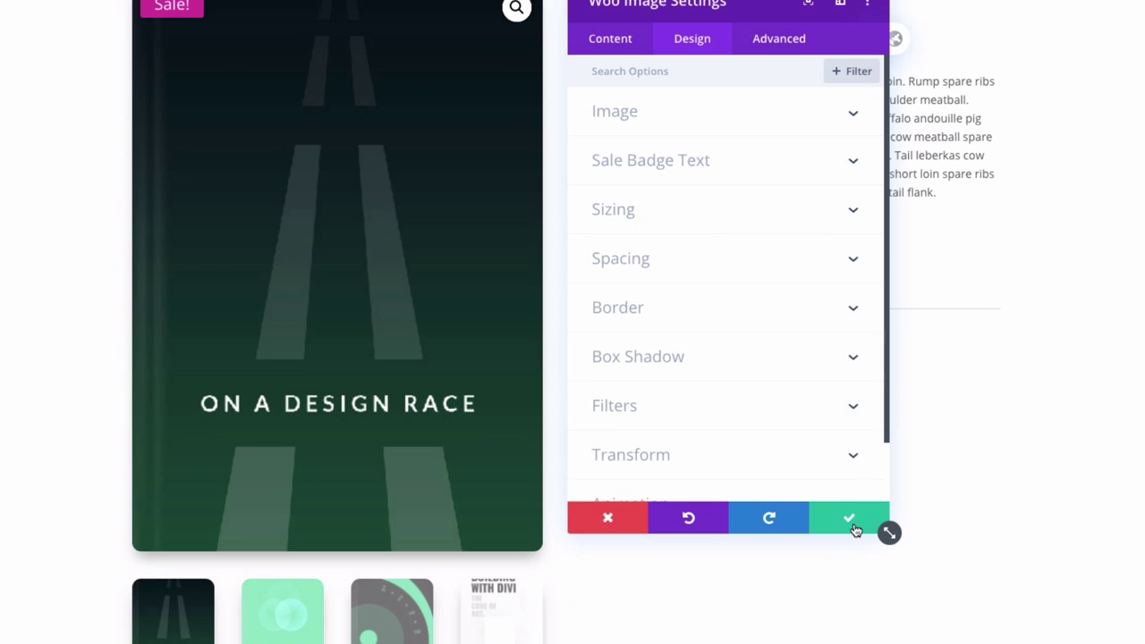
{"action": "left_click", "coordinate": [848, 526]}
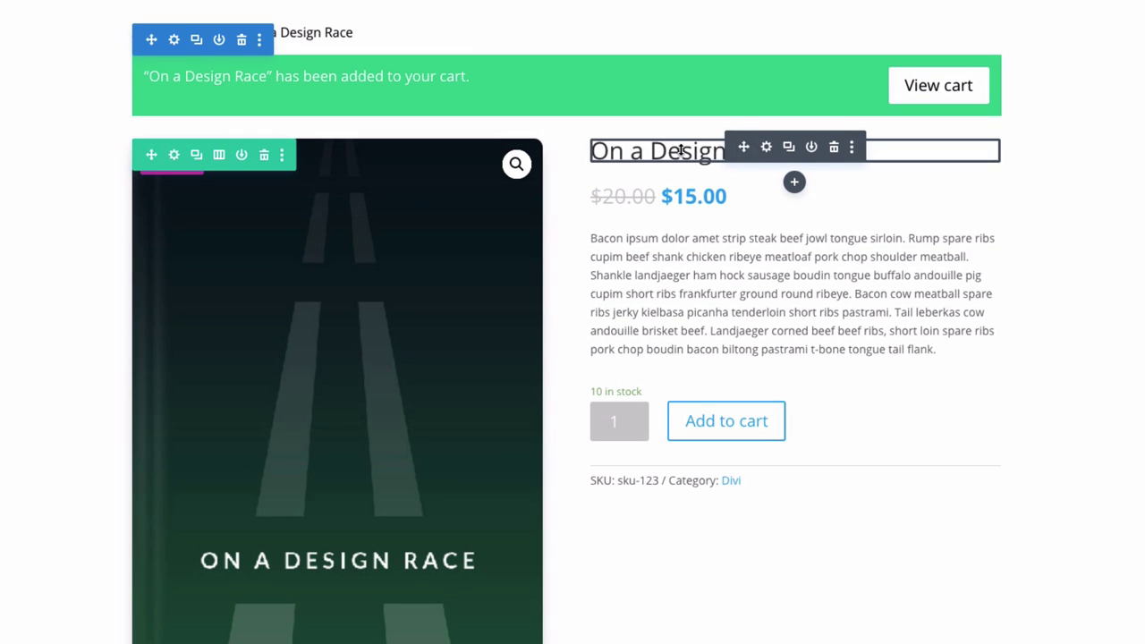
- Open the Woo Title module's title text design options and set the title font weight to Semi Bold
{"action": "left_click", "coordinate": [767, 148]}
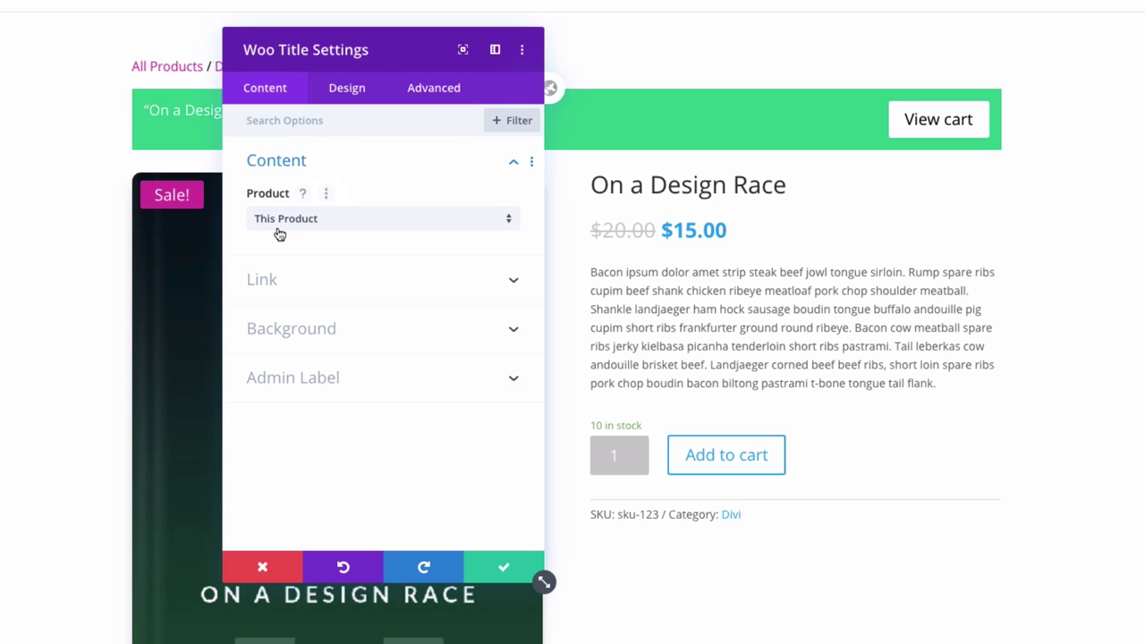
{"action": "left_click", "coordinate": [348, 89]}
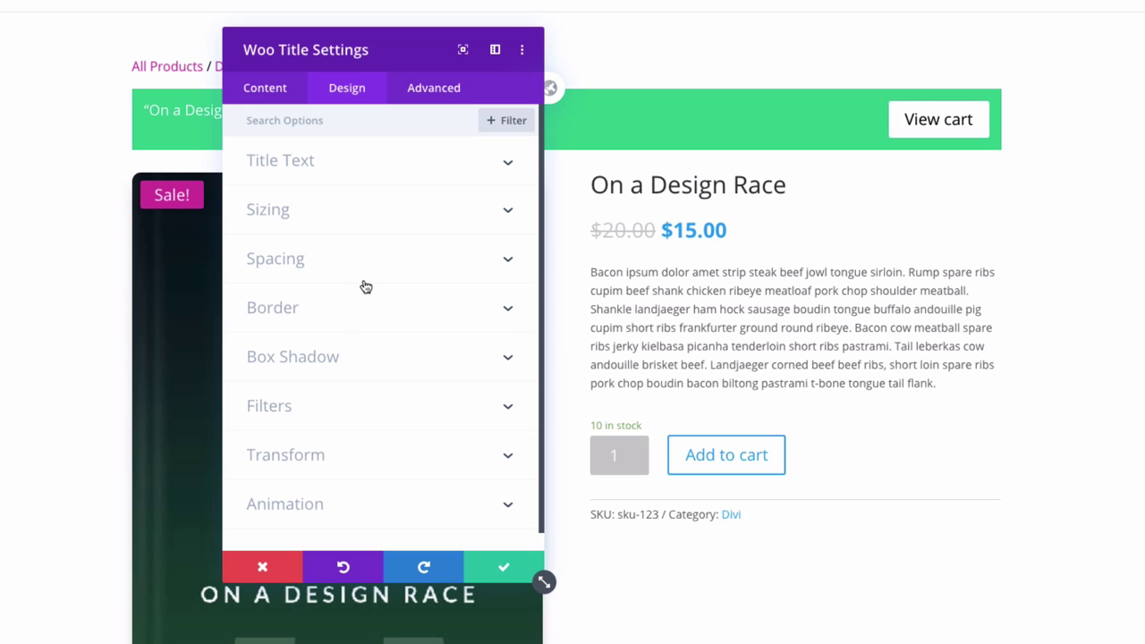
{"action": "left_click", "coordinate": [332, 176]}
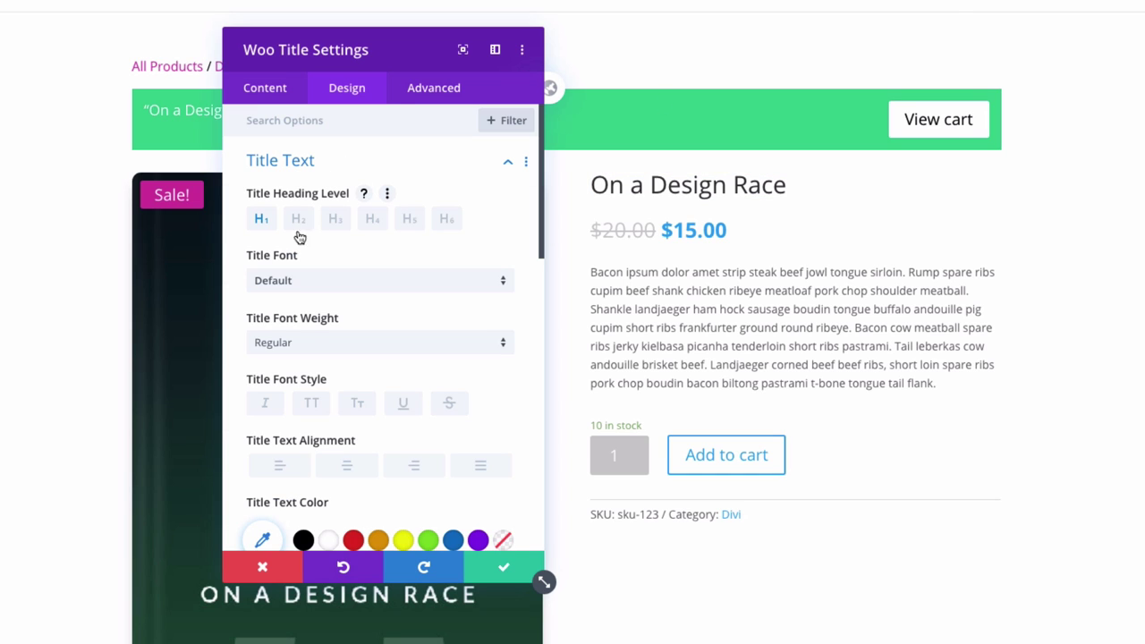
{"action": "scroll", "coordinate": [245, 236], "scroll_direction": "down", "scroll_amount": 4}
{"action": "scroll", "coordinate": [307, 224], "scroll_direction": "up", "scroll_amount": 4}
{"action": "scroll", "coordinate": [338, 293], "scroll_direction": "down", "scroll_amount": 1}
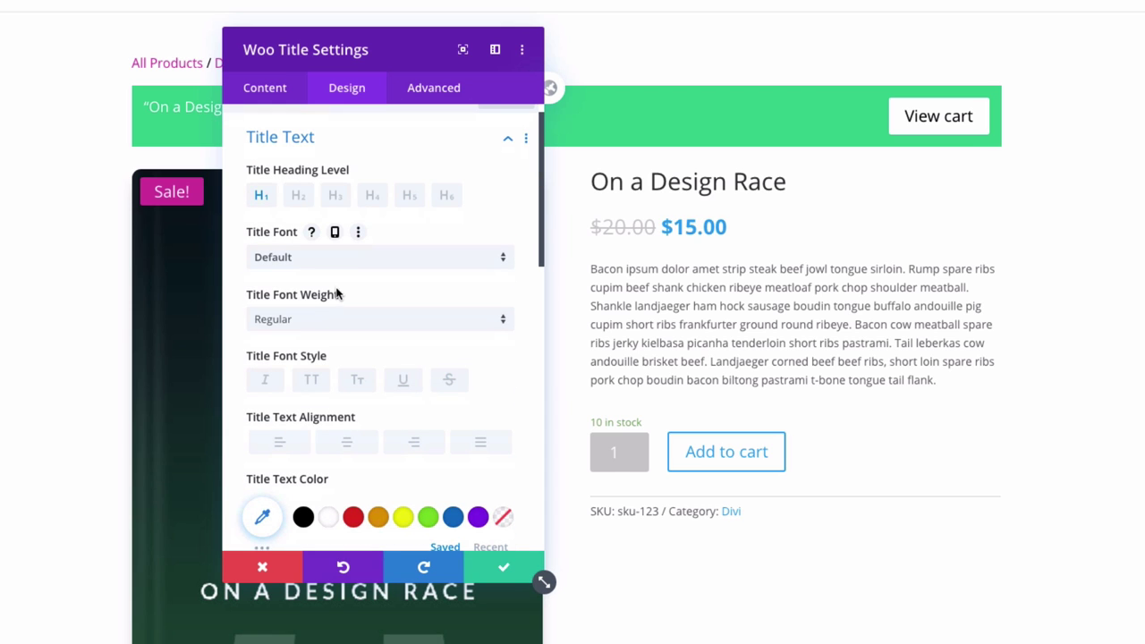
{"action": "left_click", "coordinate": [336, 323]}
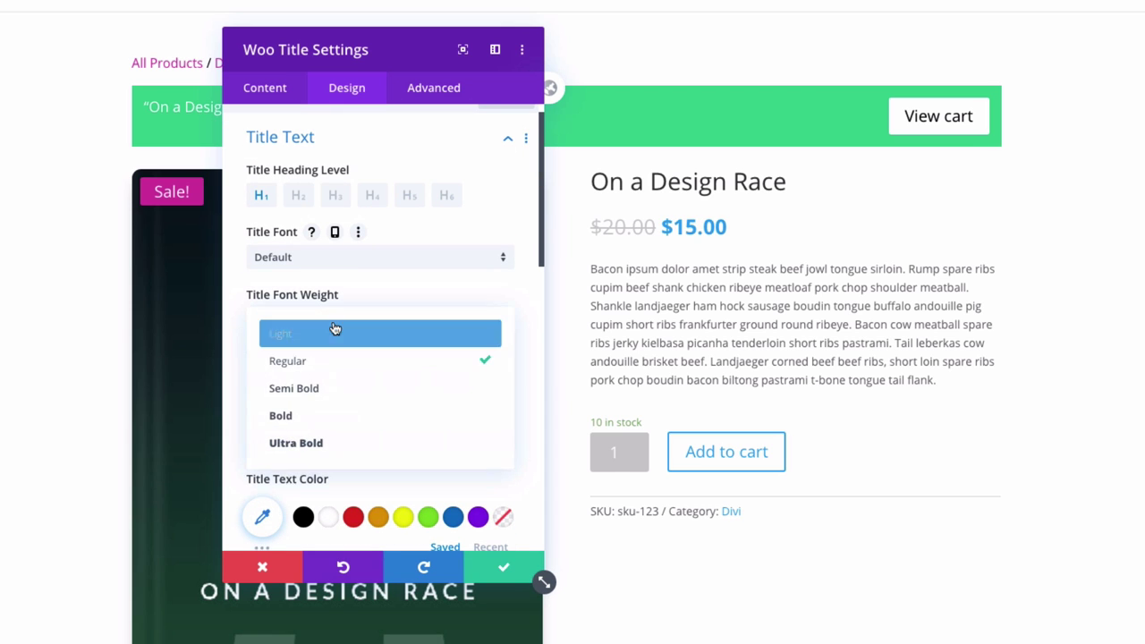
{"action": "left_click", "coordinate": [325, 393]}
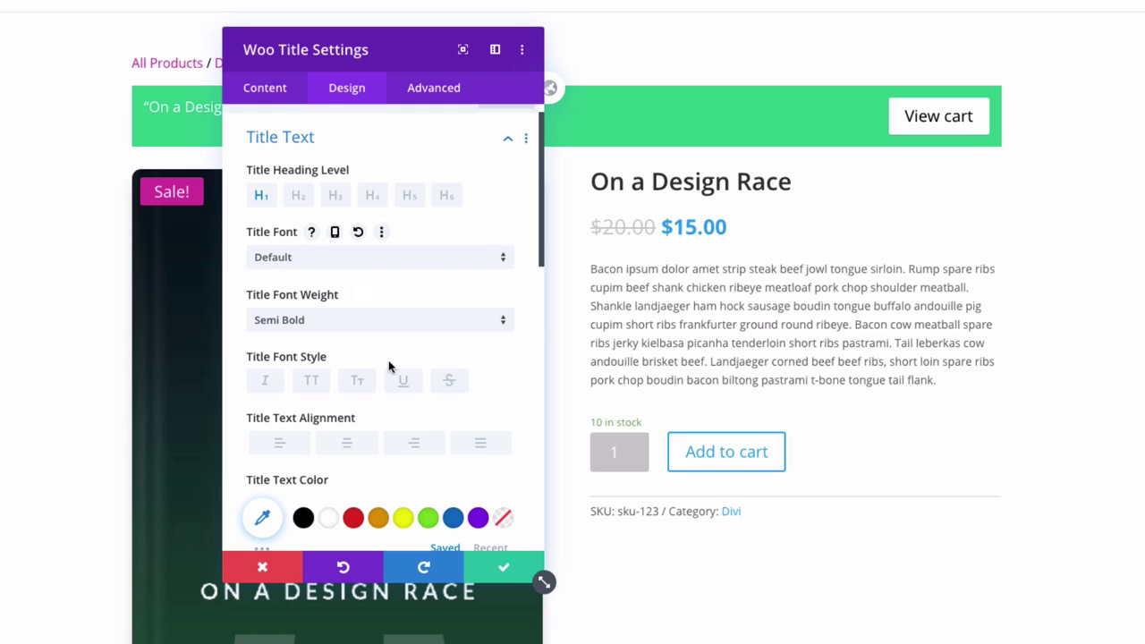
- Set the product title's text size to 40px and save the Woo Title module's settings
{"action": "scroll", "coordinate": [465, 394], "scroll_direction": "down", "scroll_amount": 3}
{"action": "left_click", "coordinate": [499, 407]}
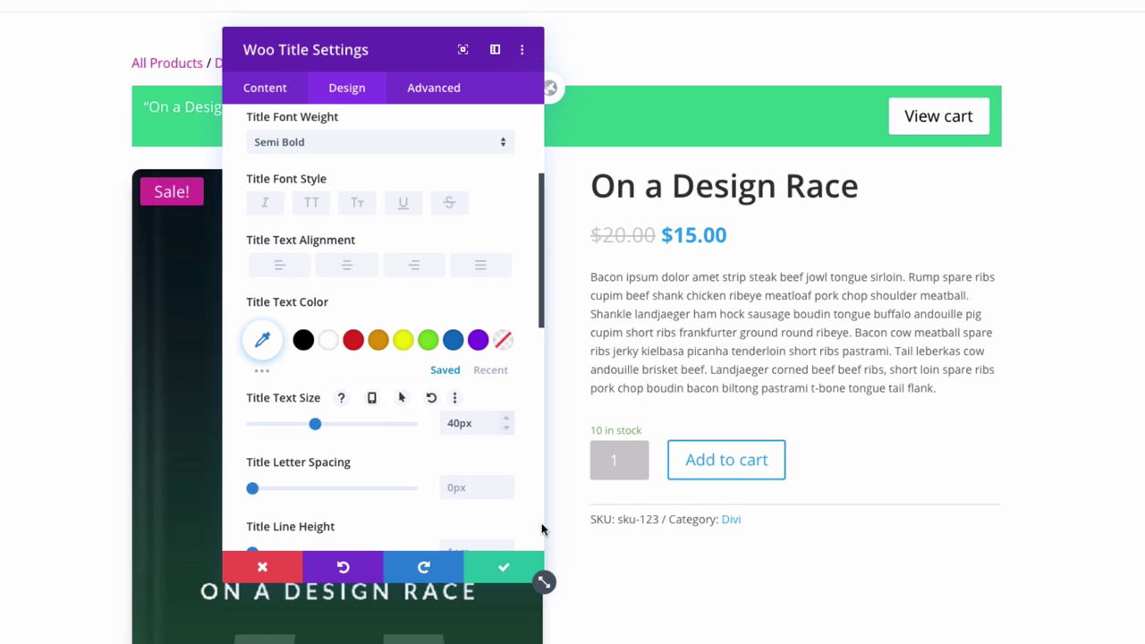
{"action": "left_click", "coordinate": [503, 570]}
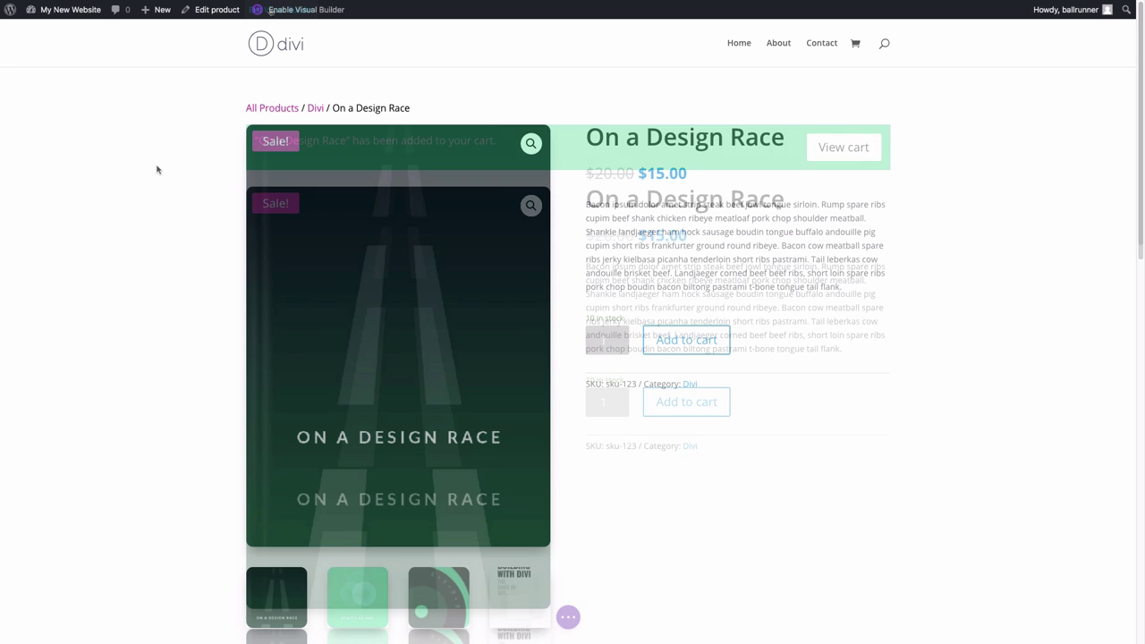
- Submit a five-star review of the product reading "Amazing" on the live product page
{"action": "scroll", "coordinate": [157, 170], "scroll_direction": "down", "scroll_amount": 5}
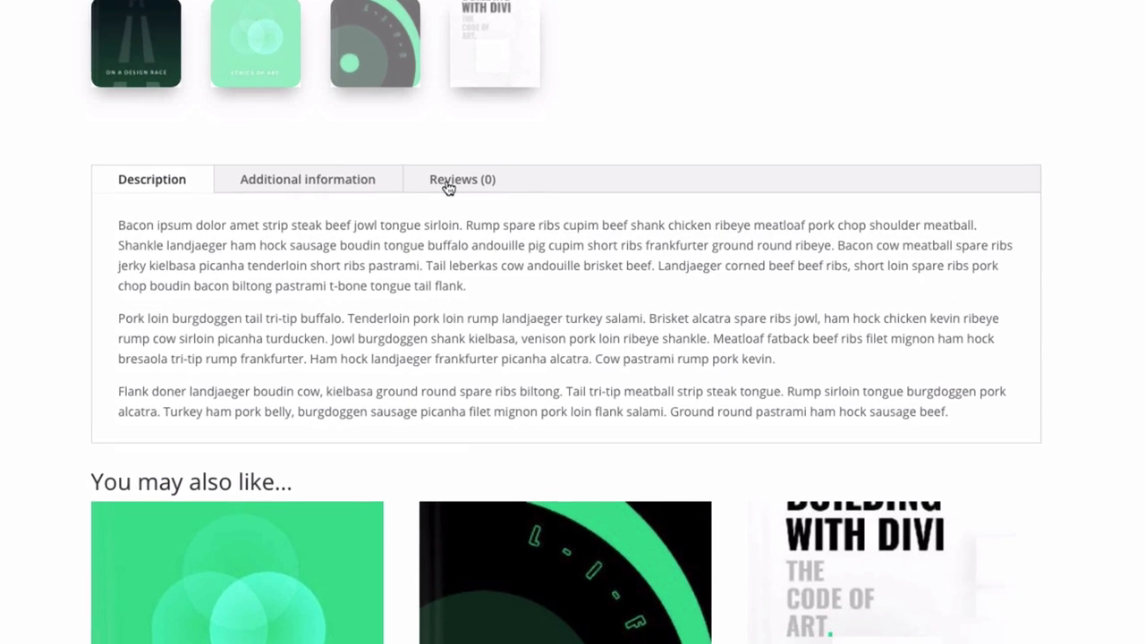
{"action": "left_click", "coordinate": [486, 230]}
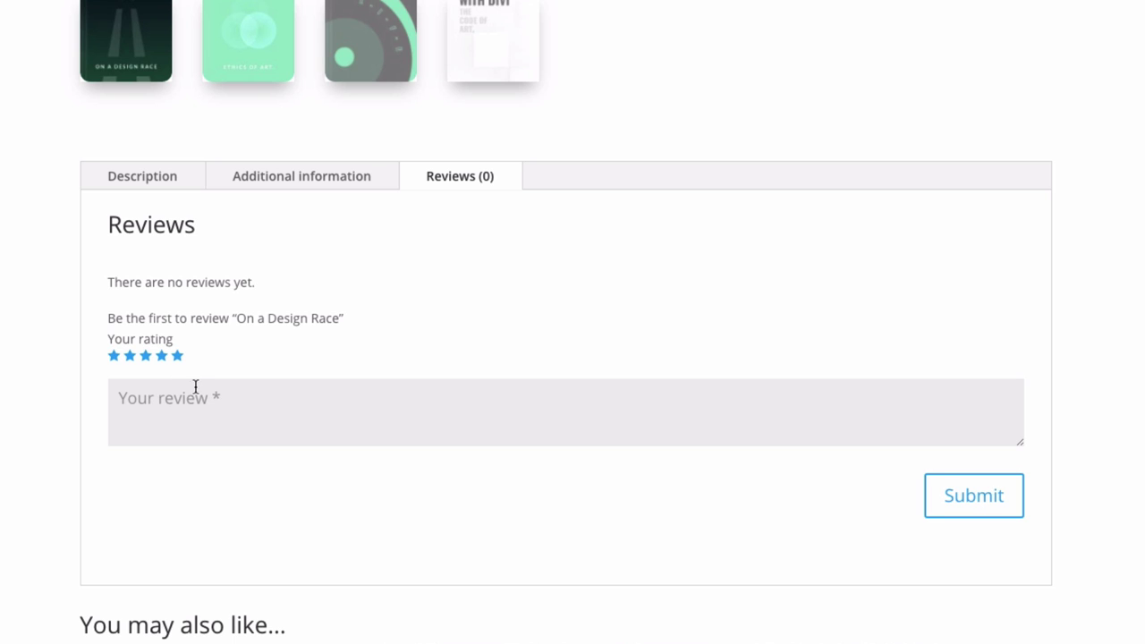
{"action": "left_click", "coordinate": [188, 395]}
{"action": "type", "text": "Amazing"}
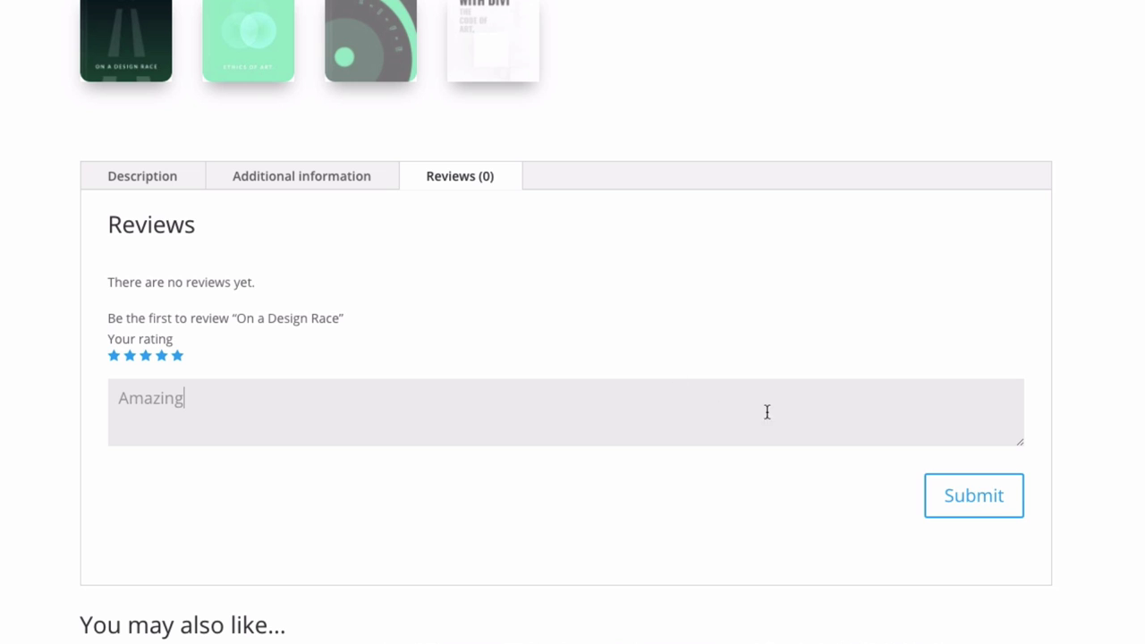
{"action": "left_click", "coordinate": [964, 497]}
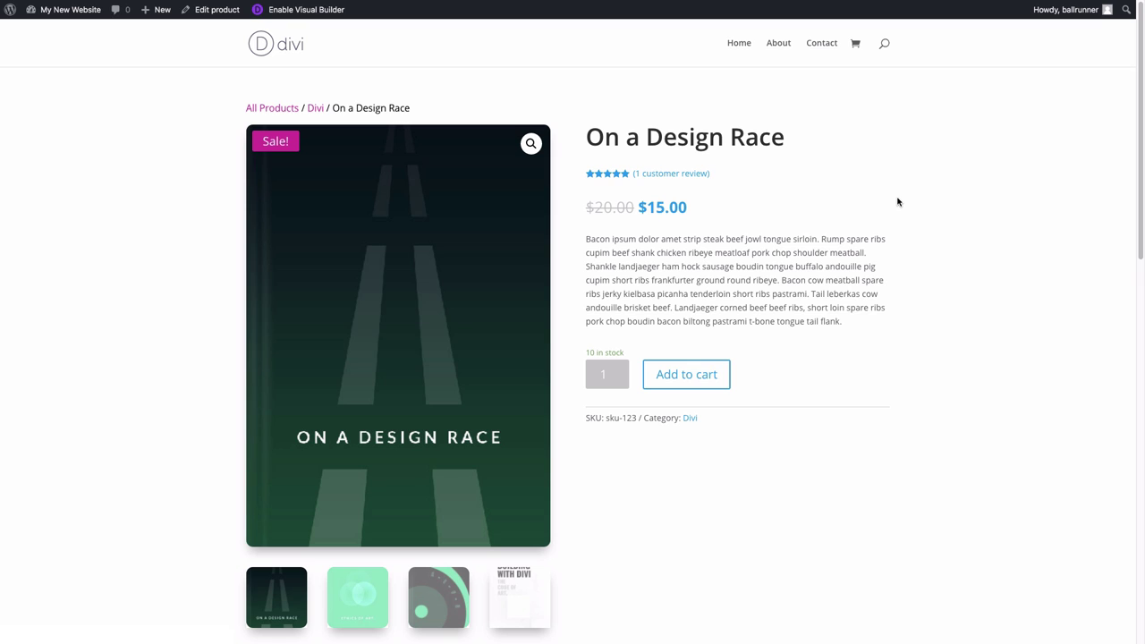
- Enable the Visual Builder and open the Woo Rating module's layout design options
{"action": "left_click", "coordinate": [304, 9]}
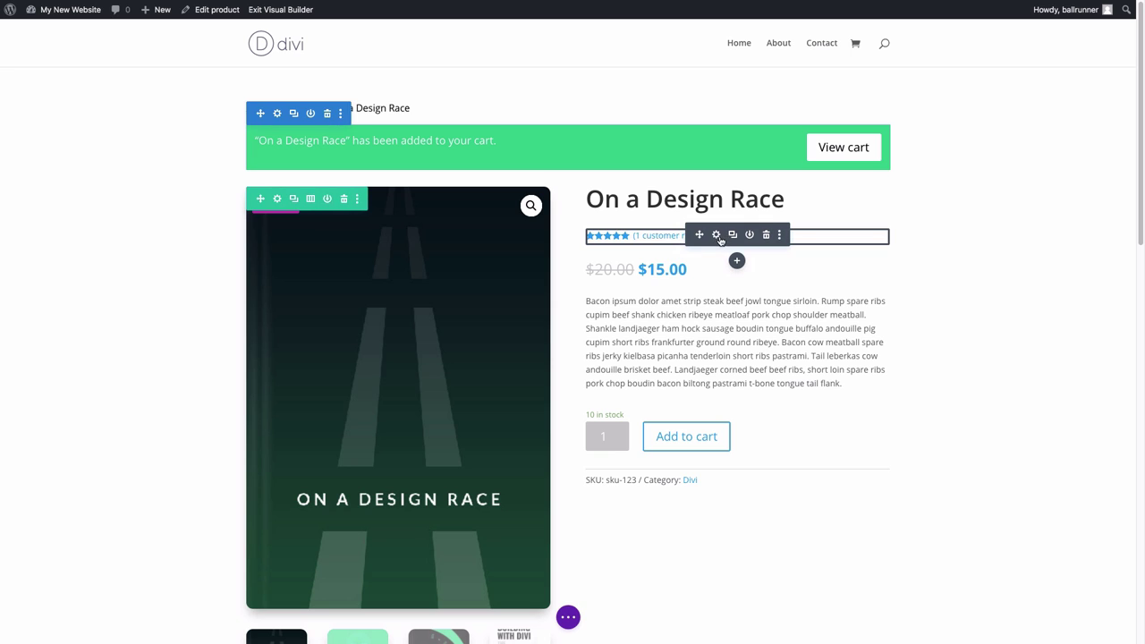
{"action": "left_click", "coordinate": [716, 234]}
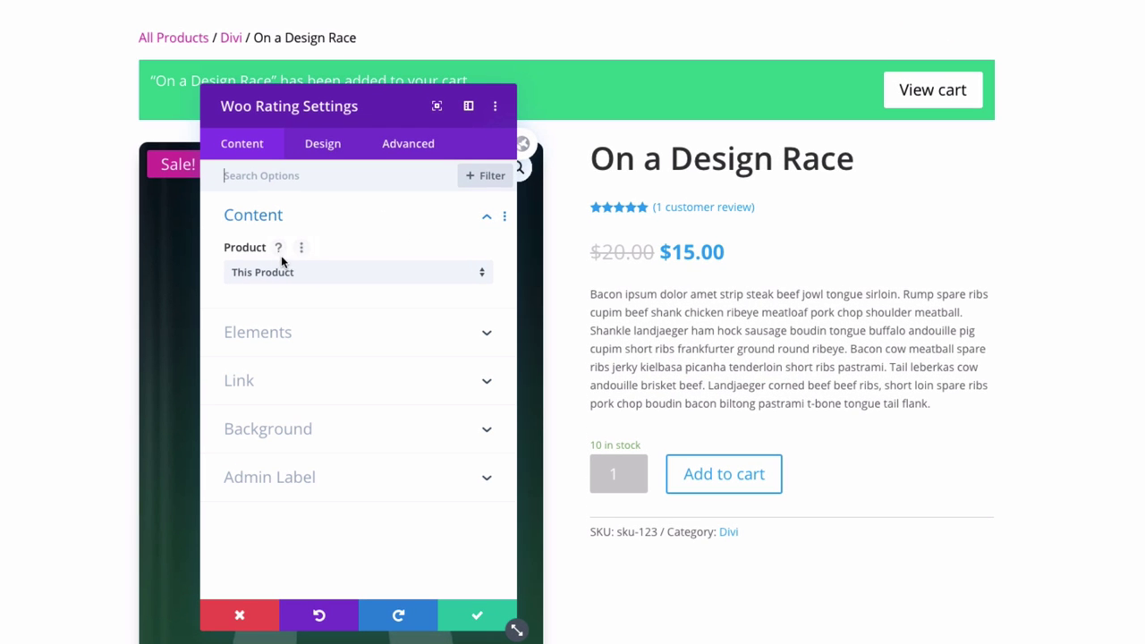
{"action": "left_click", "coordinate": [323, 154]}
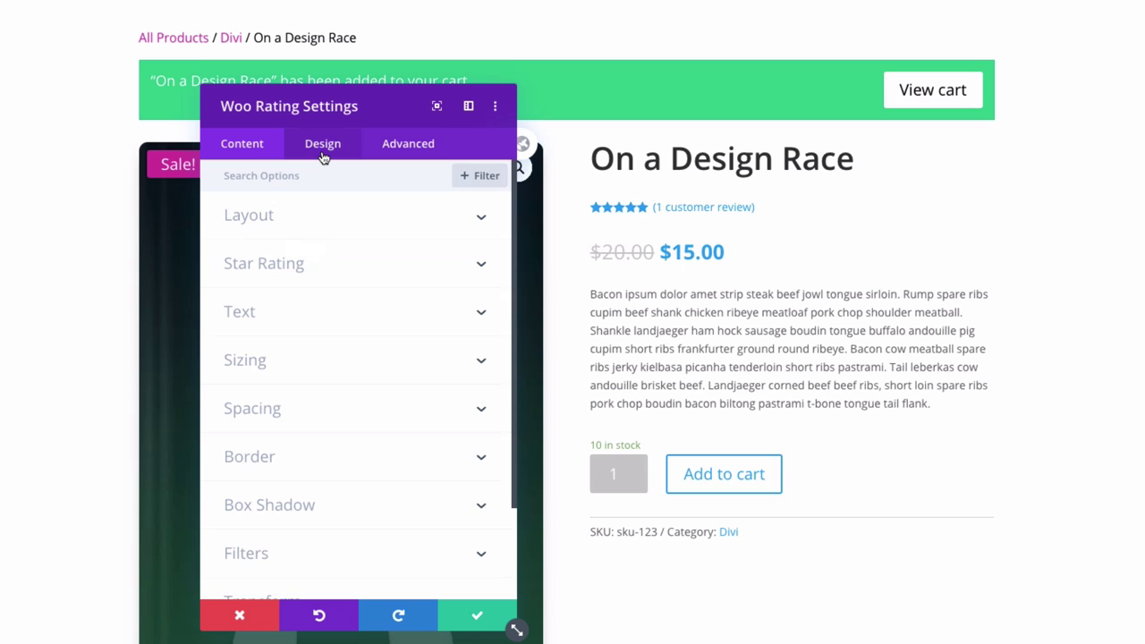
{"action": "left_click_drag", "start_coordinate": [383, 106], "coordinate": [416, 103]}
{"action": "left_click", "coordinate": [350, 218]}
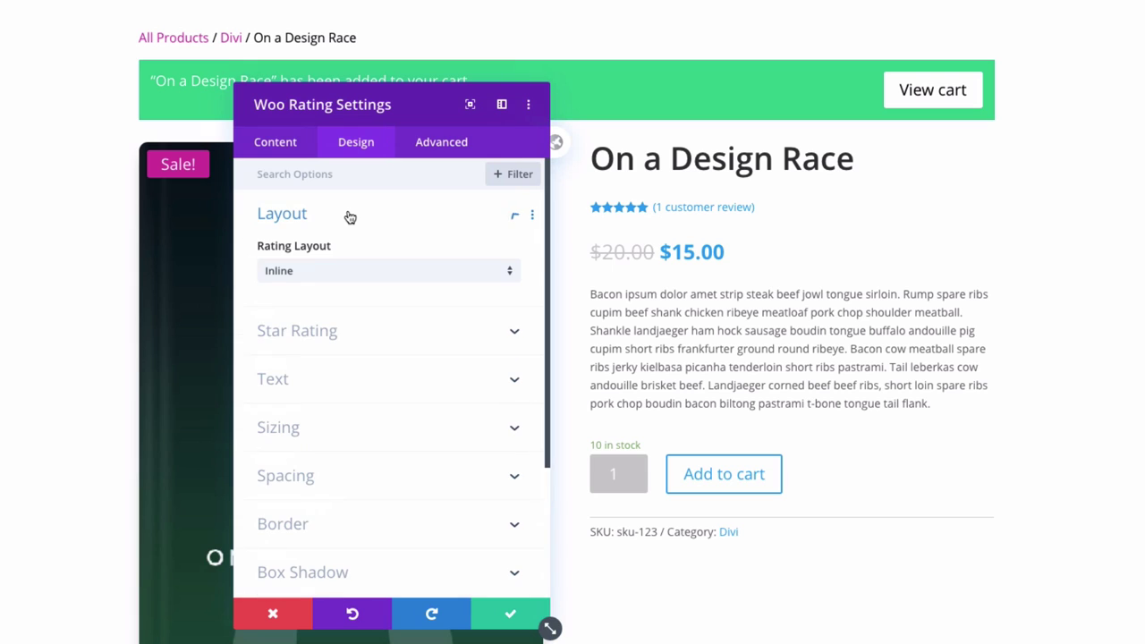
- Try the Stacked rating layout and switch it back to Inline
{"action": "left_click", "coordinate": [320, 274]}
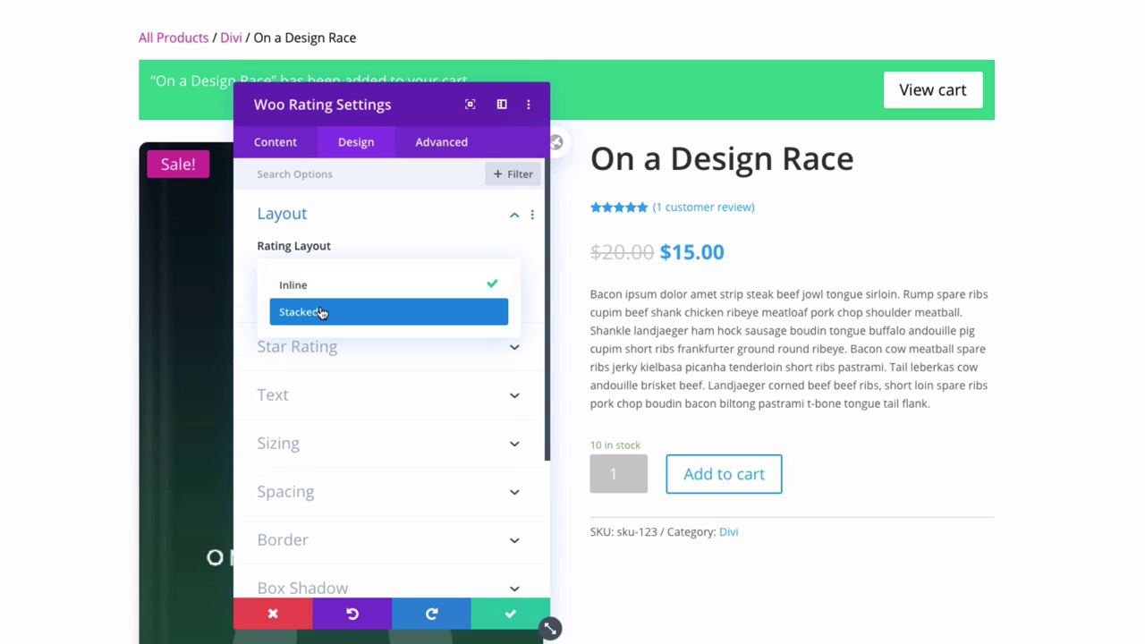
{"action": "left_click", "coordinate": [319, 310]}
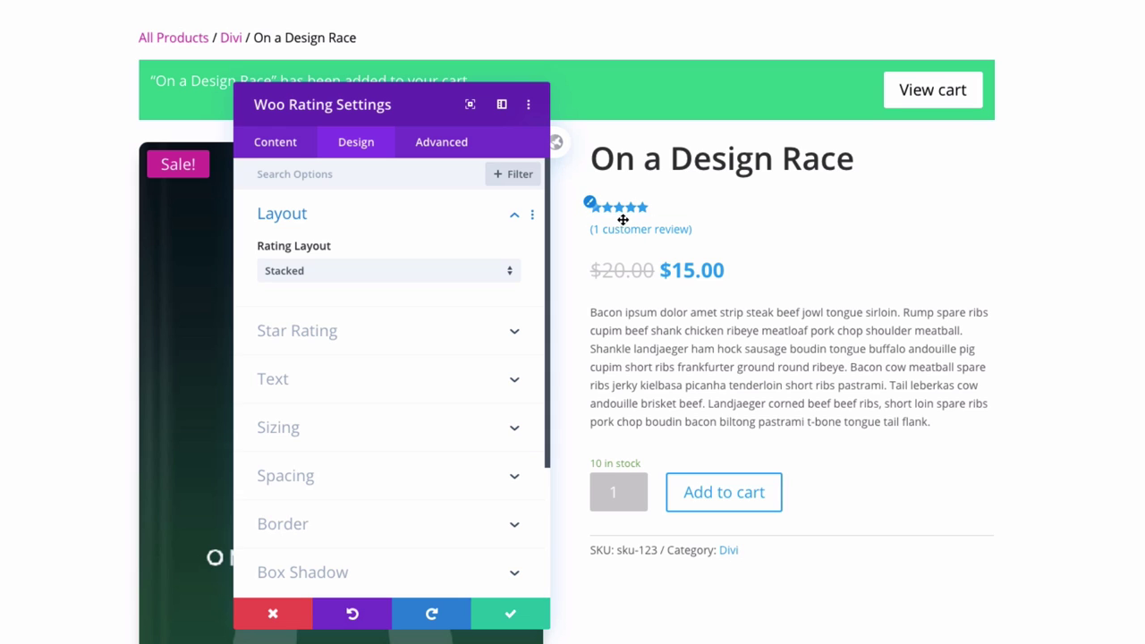
{"action": "left_click", "coordinate": [295, 273]}
{"action": "left_click", "coordinate": [302, 287]}
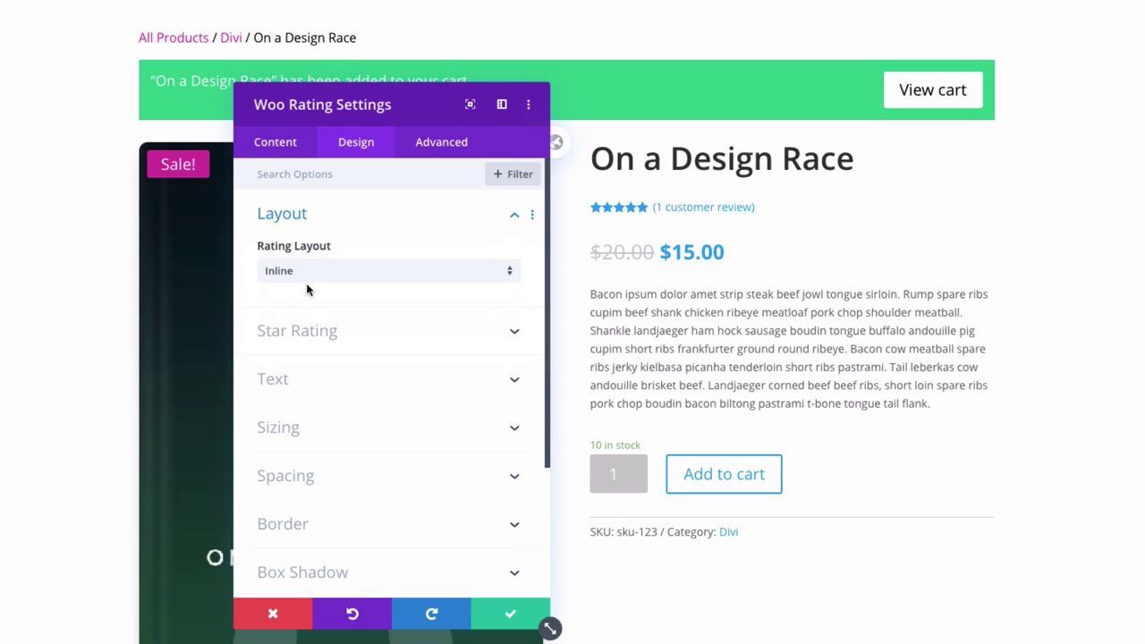
- Set the star rating's color to the recently used magenta and its text size to 16px
{"action": "left_click", "coordinate": [301, 332]}
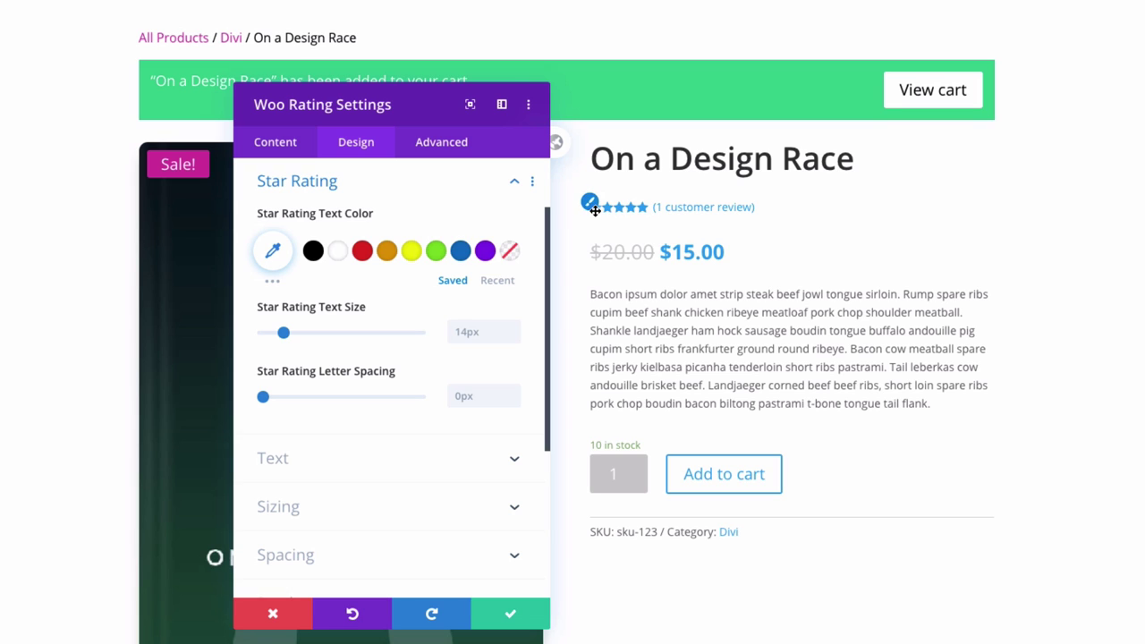
{"action": "left_click", "coordinate": [499, 280]}
{"action": "left_click", "coordinate": [386, 250]}
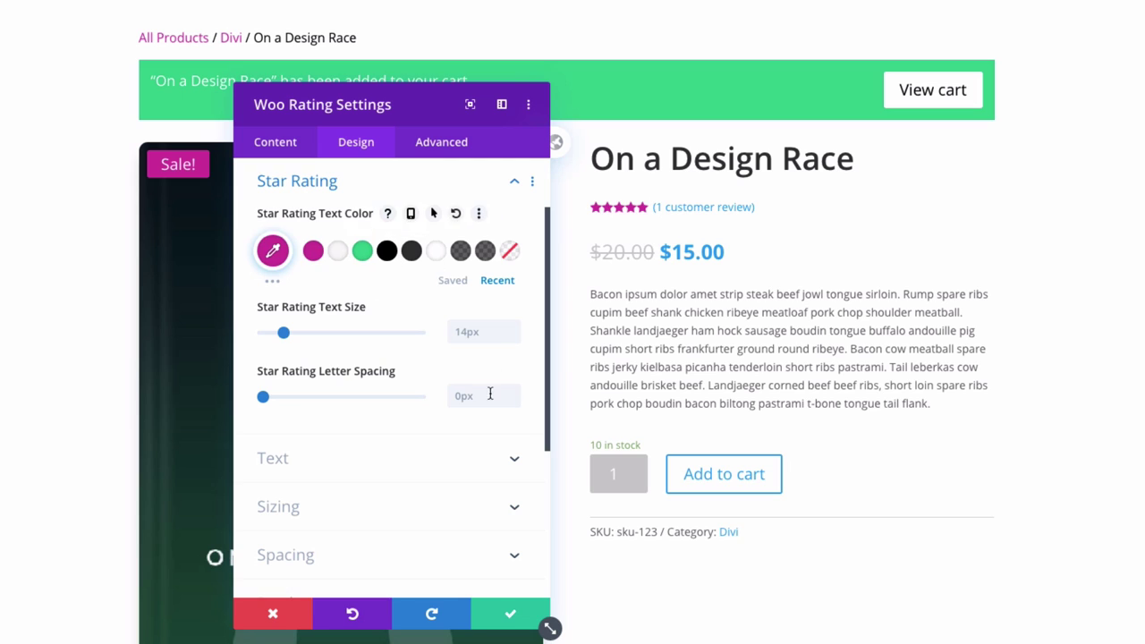
{"action": "left_click", "coordinate": [514, 331]}
{"action": "left_click", "coordinate": [514, 331]}
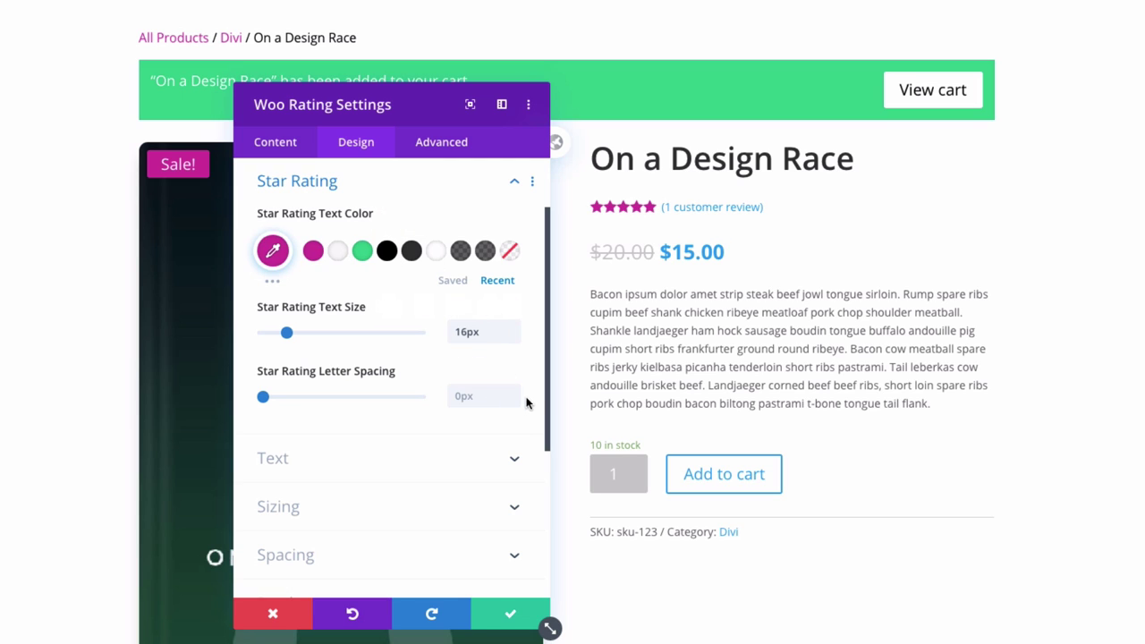
- Set the customer review text to the recently used green at 16px and save the Woo Rating module's settings
{"action": "left_click", "coordinate": [396, 460]}
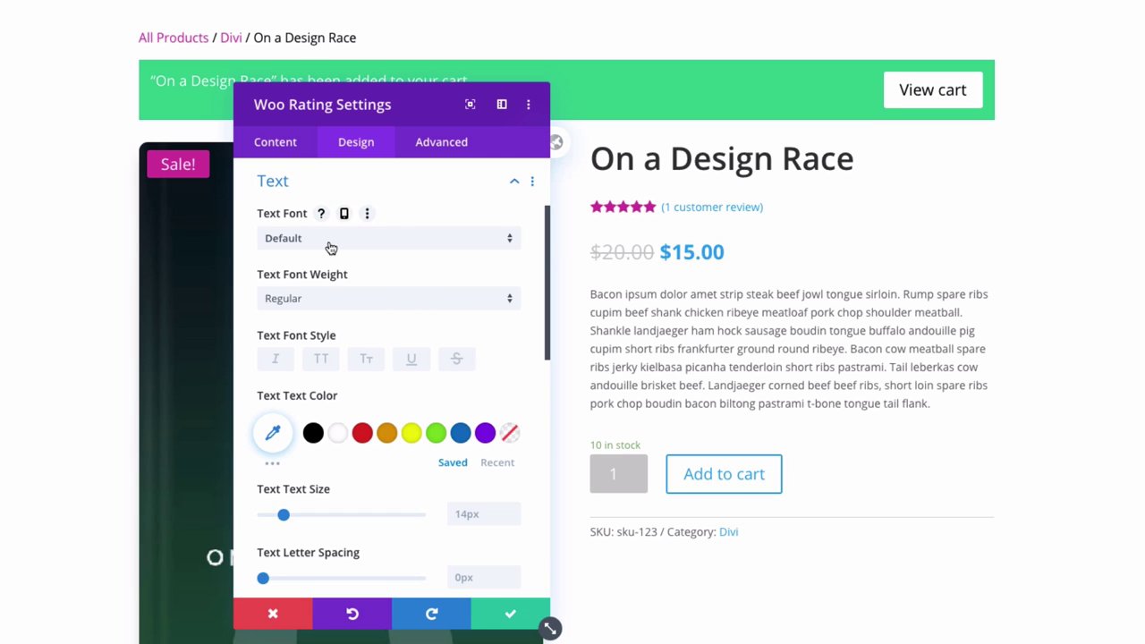
{"action": "left_click", "coordinate": [497, 462]}
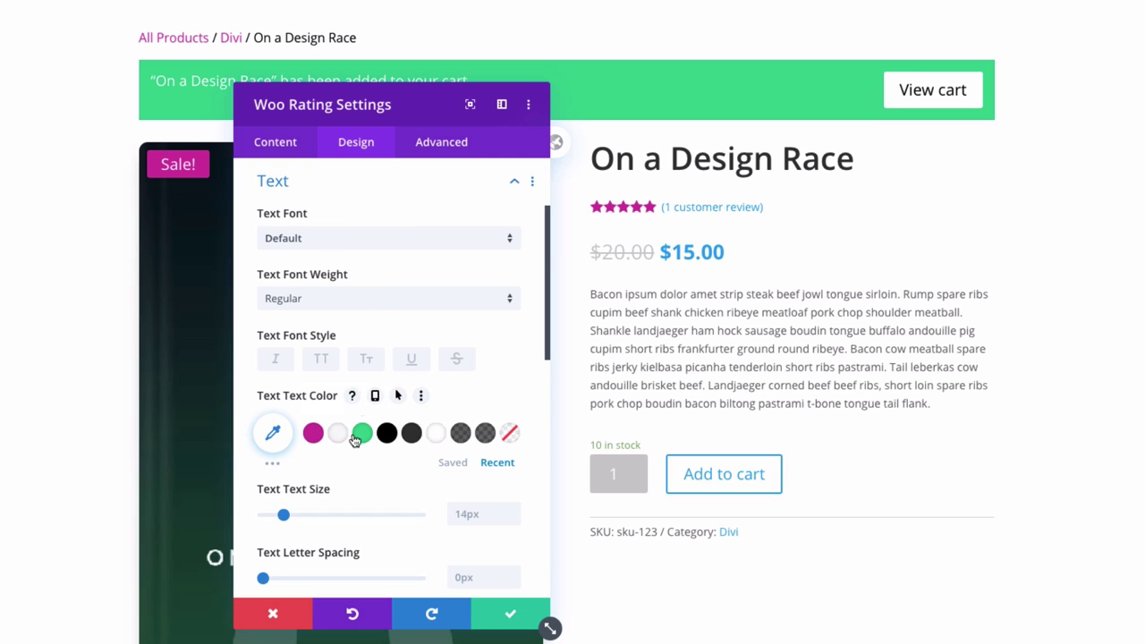
{"action": "left_click", "coordinate": [361, 436]}
{"action": "left_click", "coordinate": [513, 511]}
{"action": "left_click", "coordinate": [512, 512]}
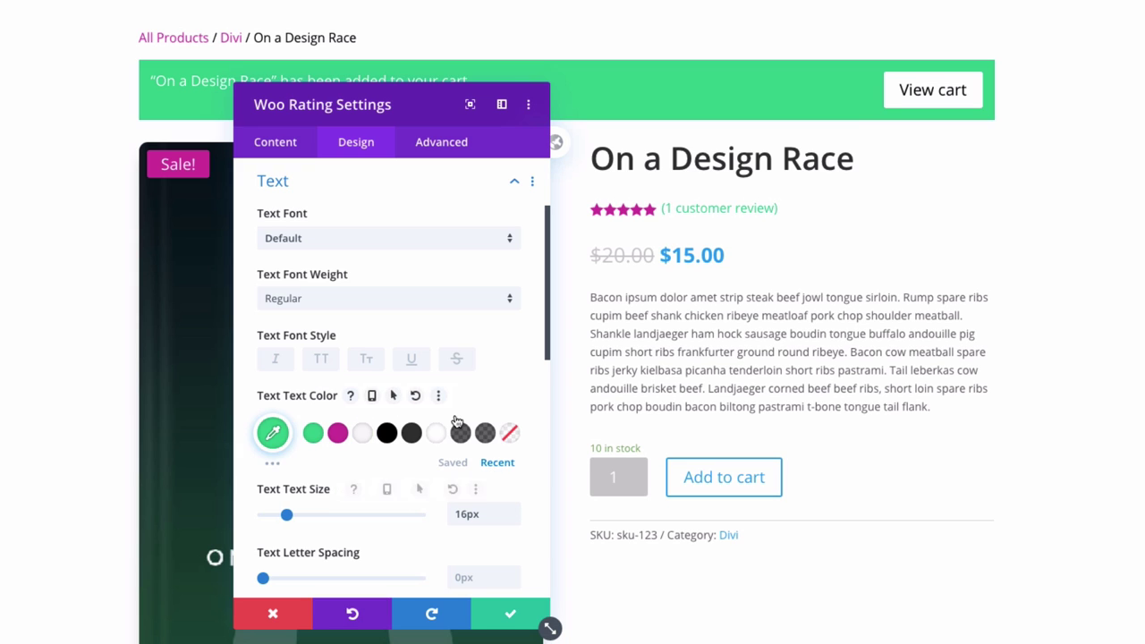
{"action": "left_click", "coordinate": [495, 619]}
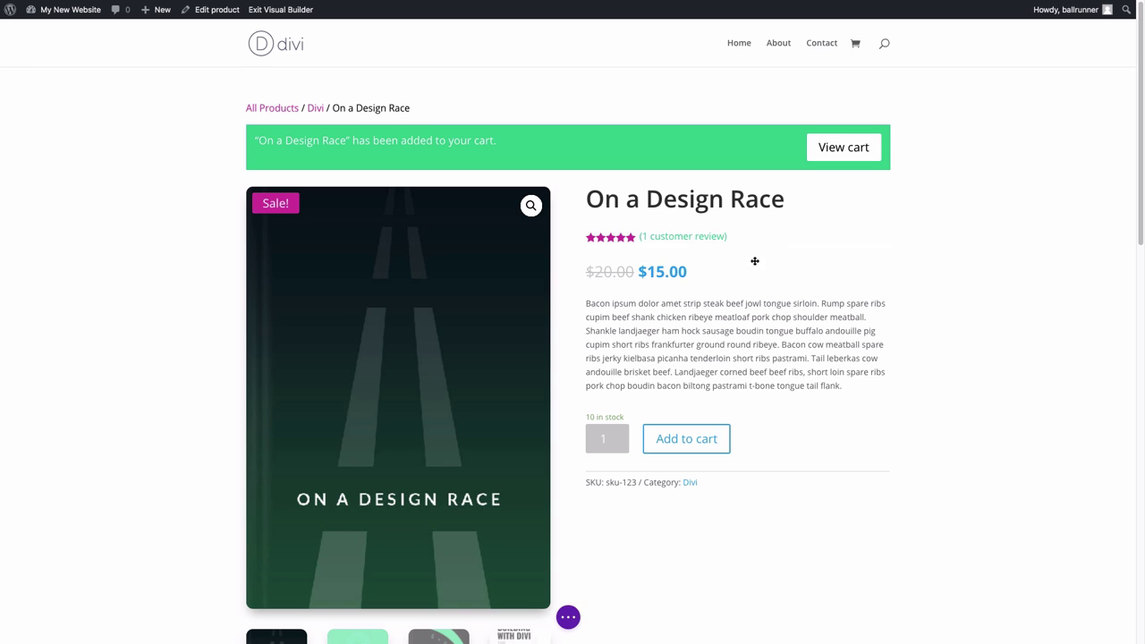
- Open the Woo Price module's design settings and examine its Price Text options
{"action": "mouse_move", "coordinate": [716, 275]}
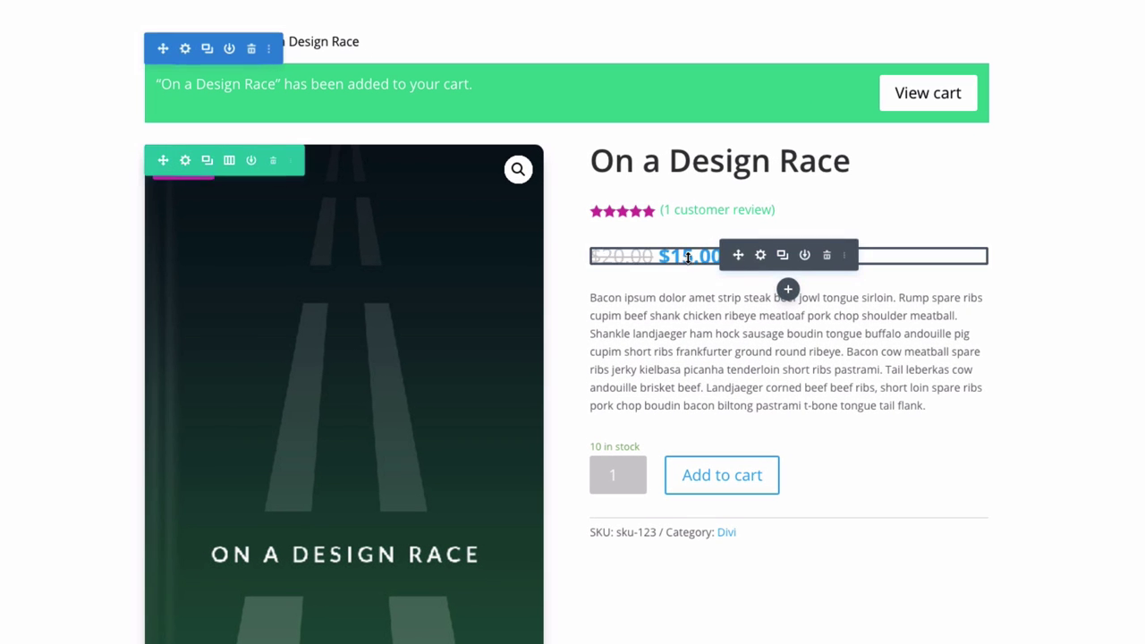
{"action": "left_click", "coordinate": [760, 255]}
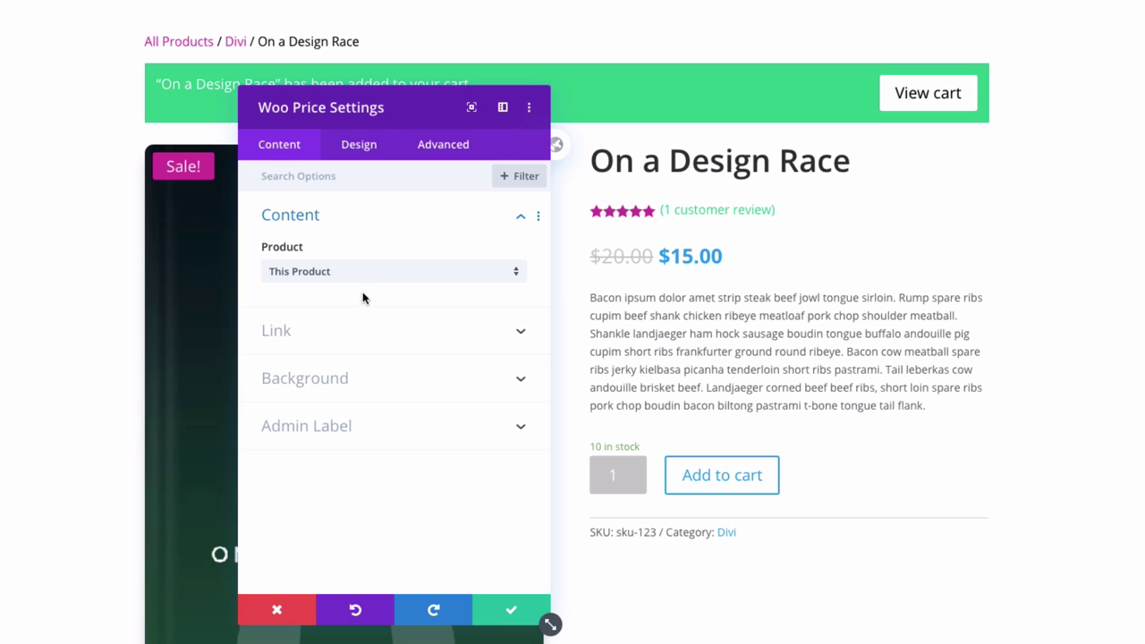
{"action": "left_click", "coordinate": [359, 153]}
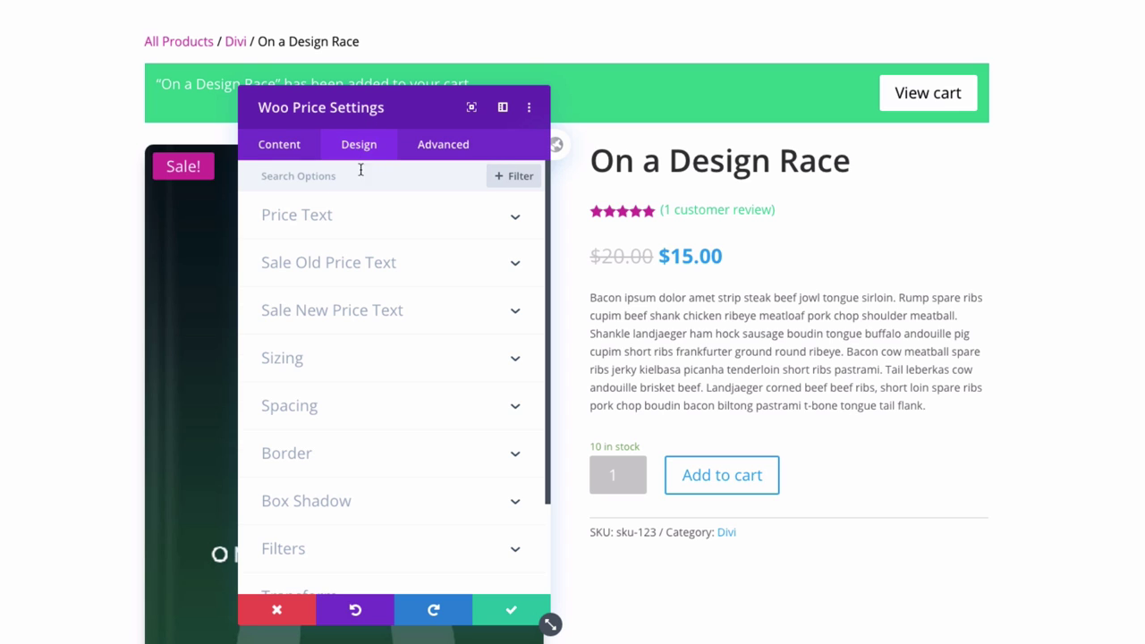
{"action": "left_click", "coordinate": [320, 223]}
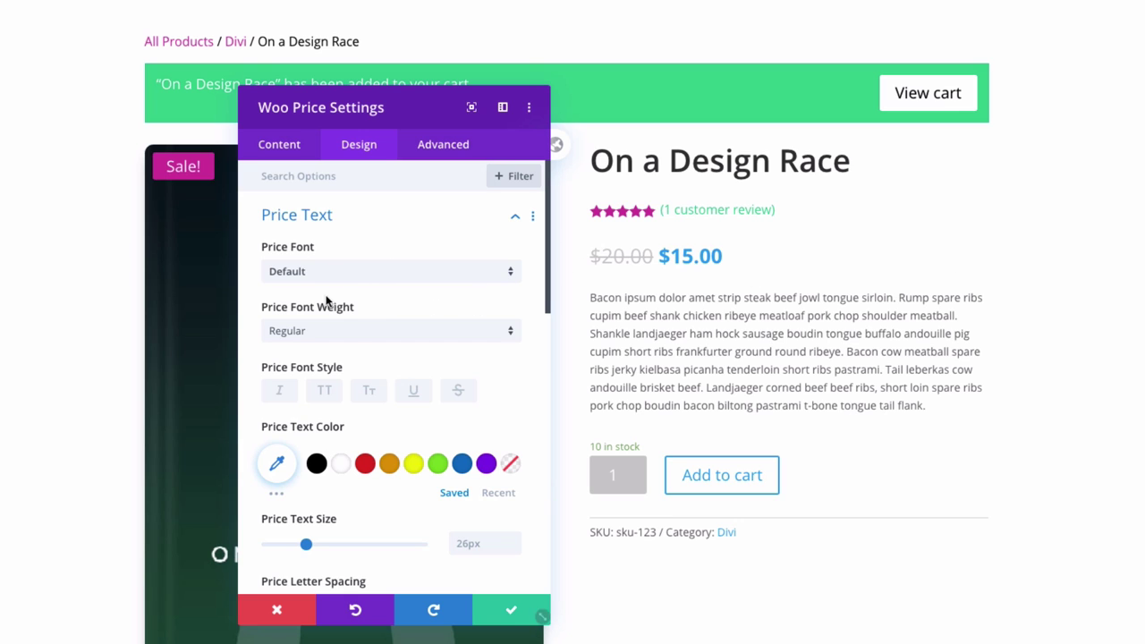
{"action": "scroll", "coordinate": [441, 368], "scroll_direction": "down", "scroll_amount": 1}
{"action": "scroll", "coordinate": [441, 374], "scroll_direction": "up", "scroll_amount": 1}
{"action": "left_click", "coordinate": [376, 221]}
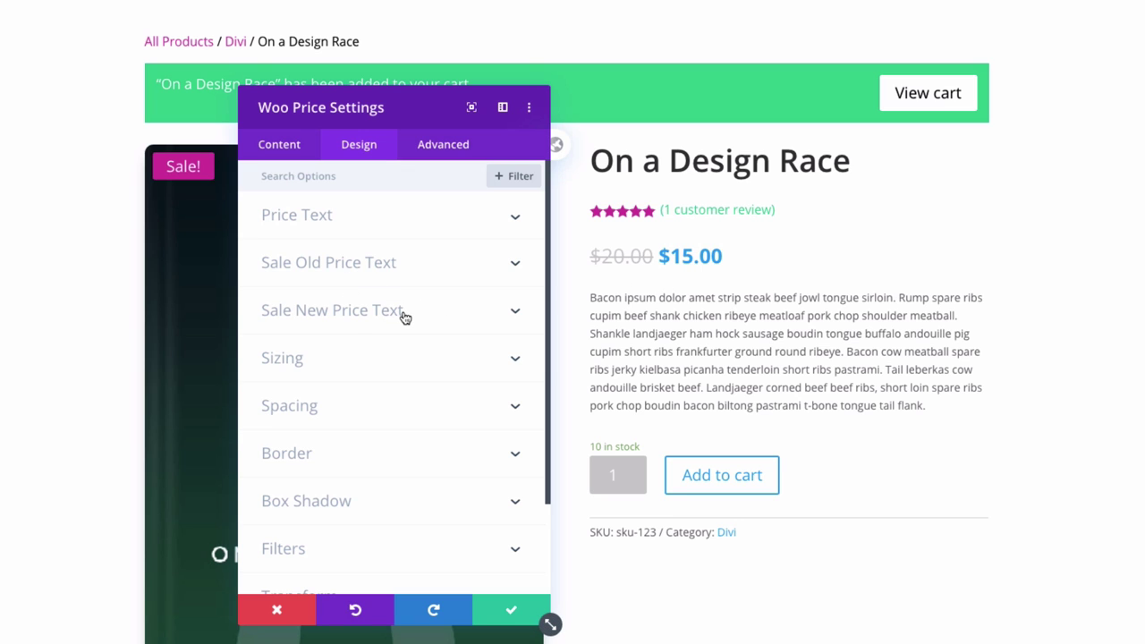
- Set the new sale price's text color to the recently used green
{"action": "left_click", "coordinate": [370, 313]}
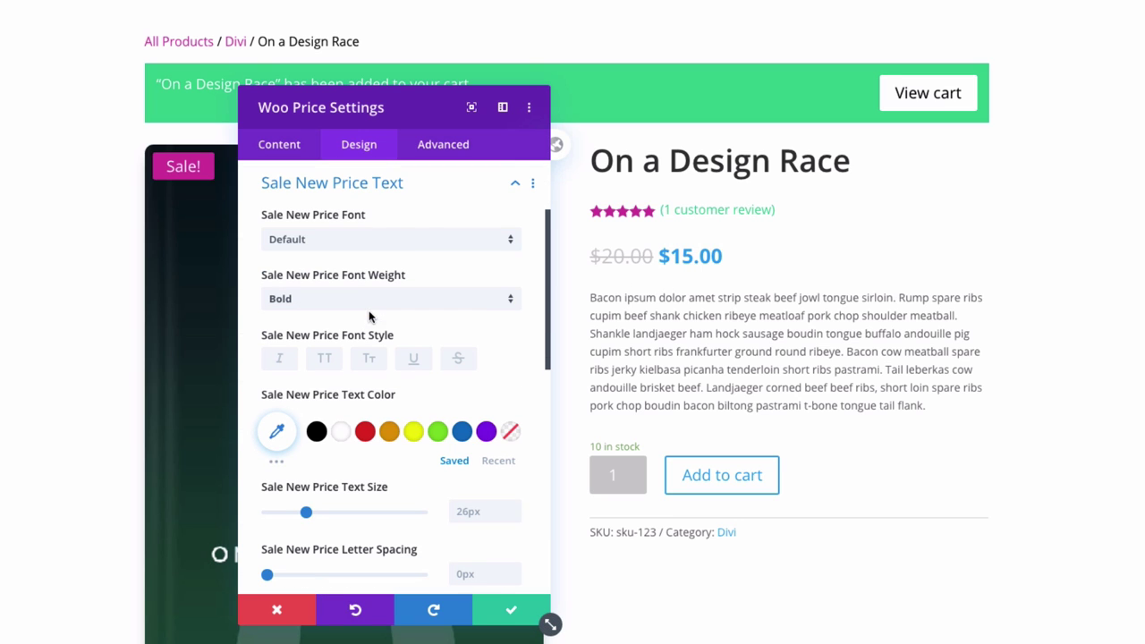
{"action": "left_click", "coordinate": [500, 460]}
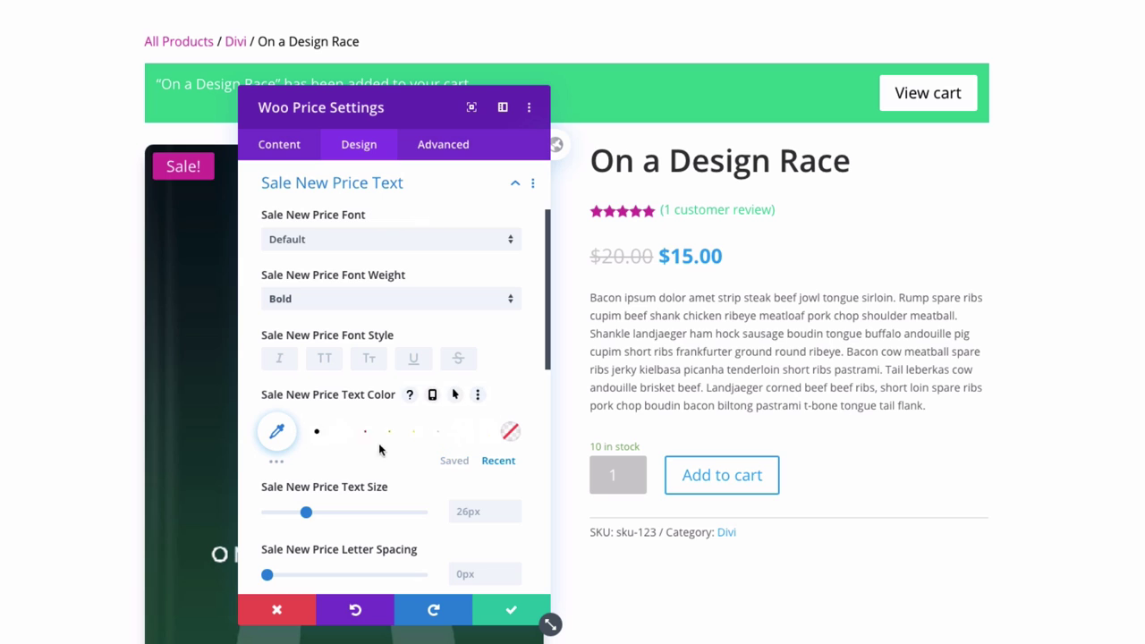
{"action": "left_click", "coordinate": [341, 431]}
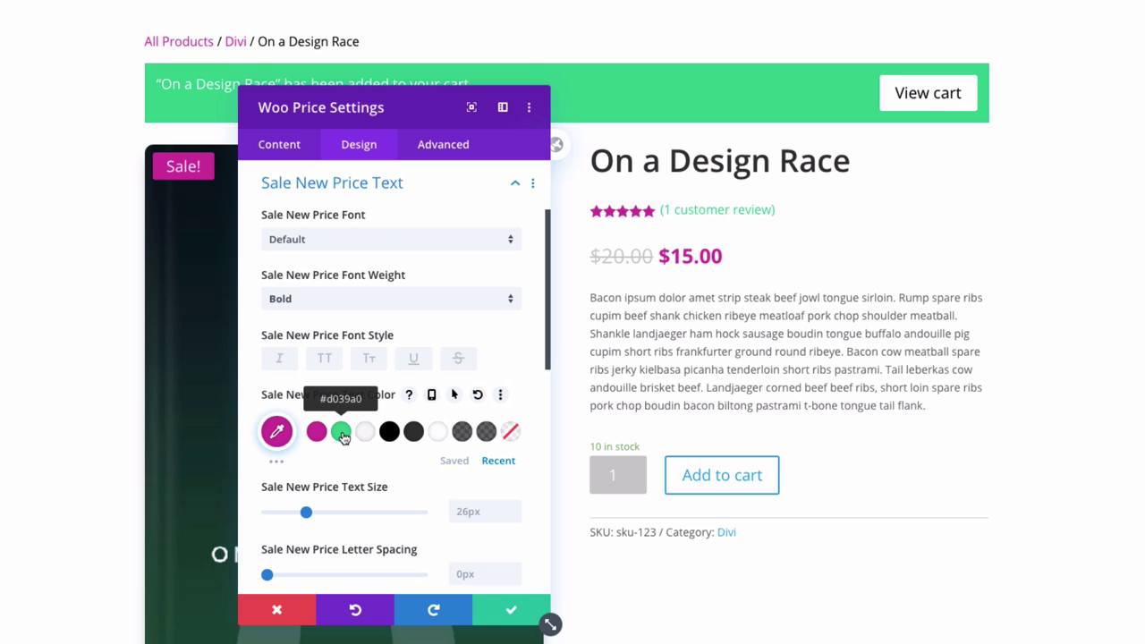
{"action": "left_click", "coordinate": [341, 432]}
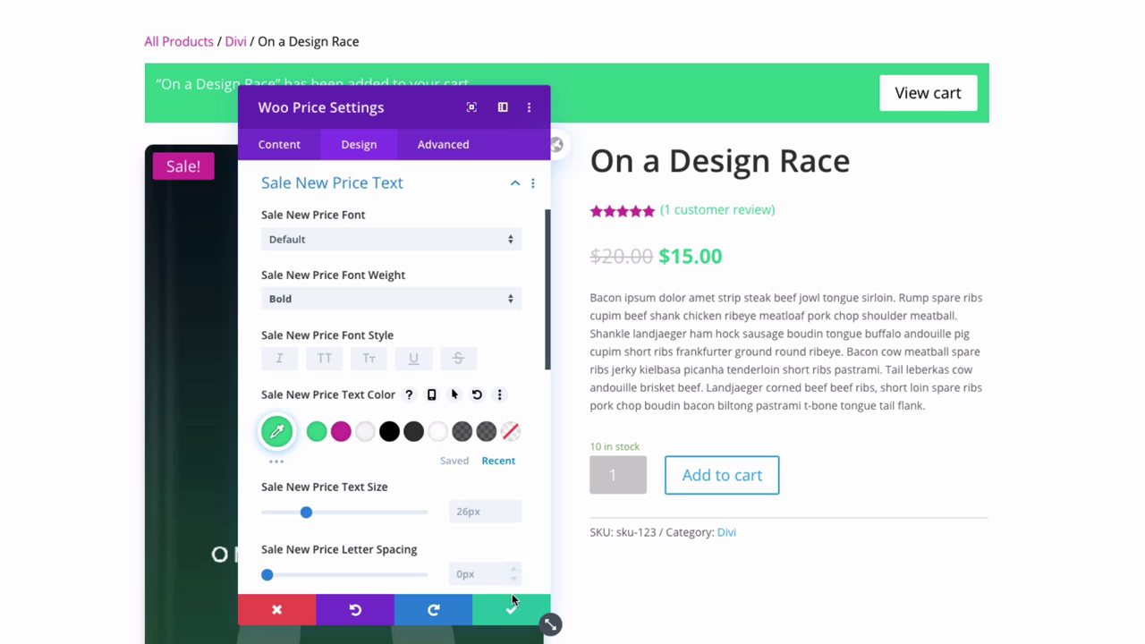
- Set the old sale price's text color to black and save the Woo Price module's settings
{"action": "scroll", "coordinate": [434, 399], "scroll_direction": "up", "scroll_amount": 3}
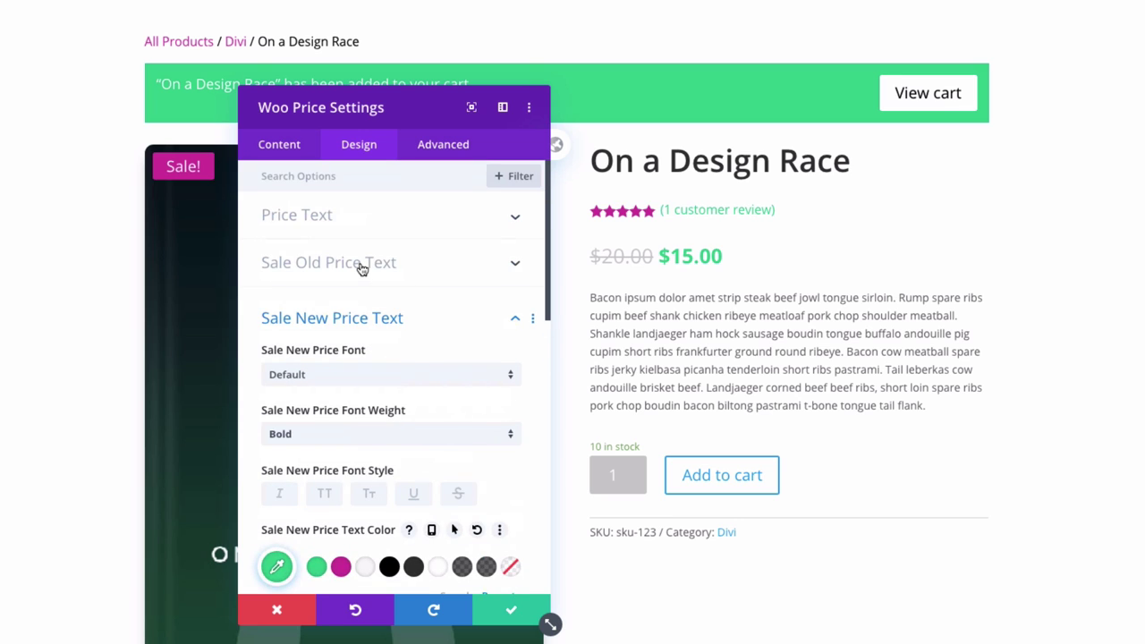
{"action": "left_click", "coordinate": [361, 263]}
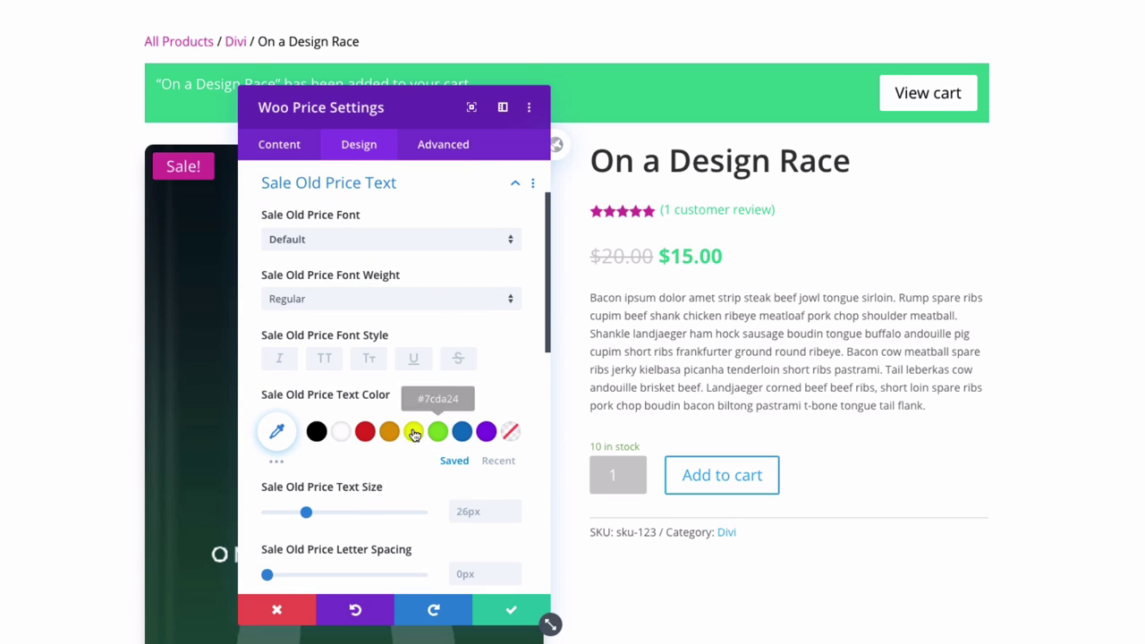
{"action": "left_click", "coordinate": [317, 432]}
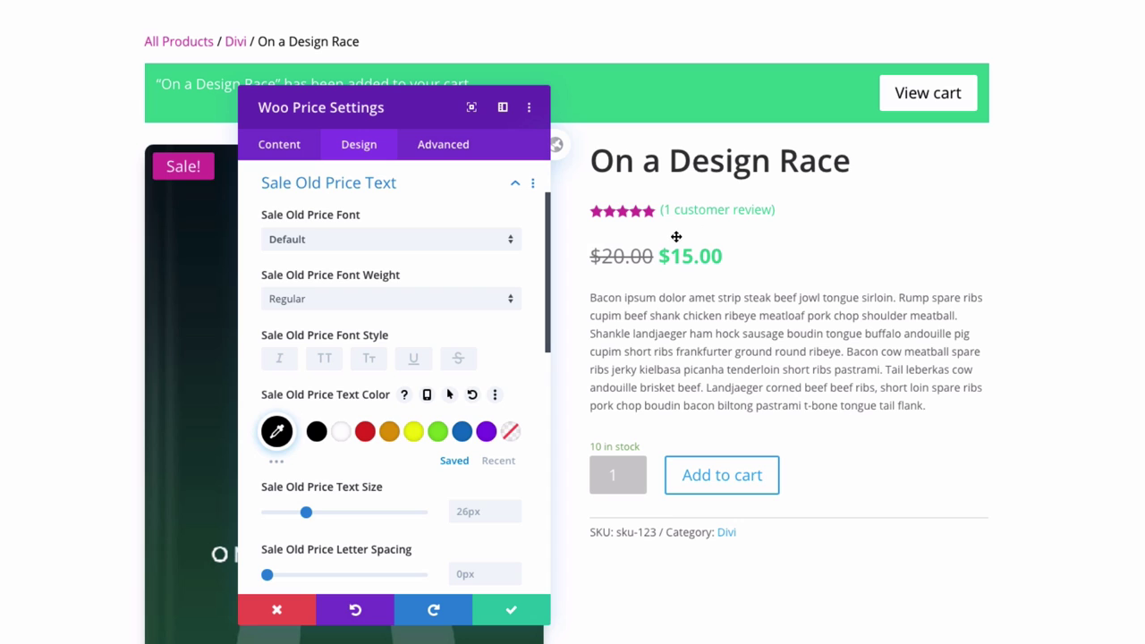
{"action": "left_click", "coordinate": [508, 612]}
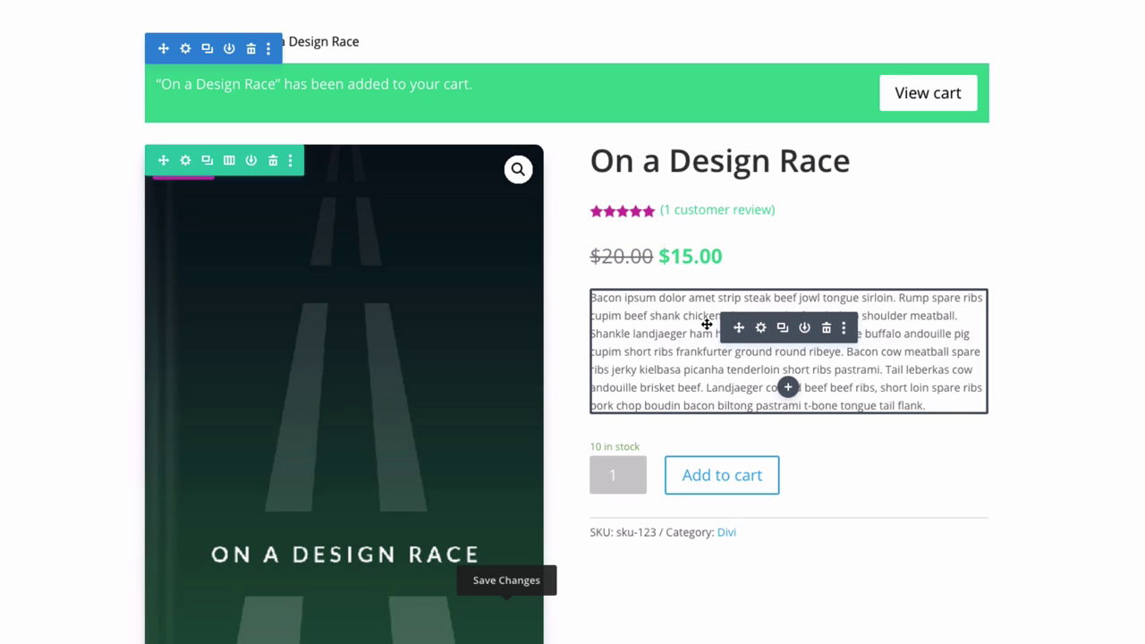
- Open the Woo Description module's settings and examine the Description Type choices
{"action": "left_click", "coordinate": [761, 329]}
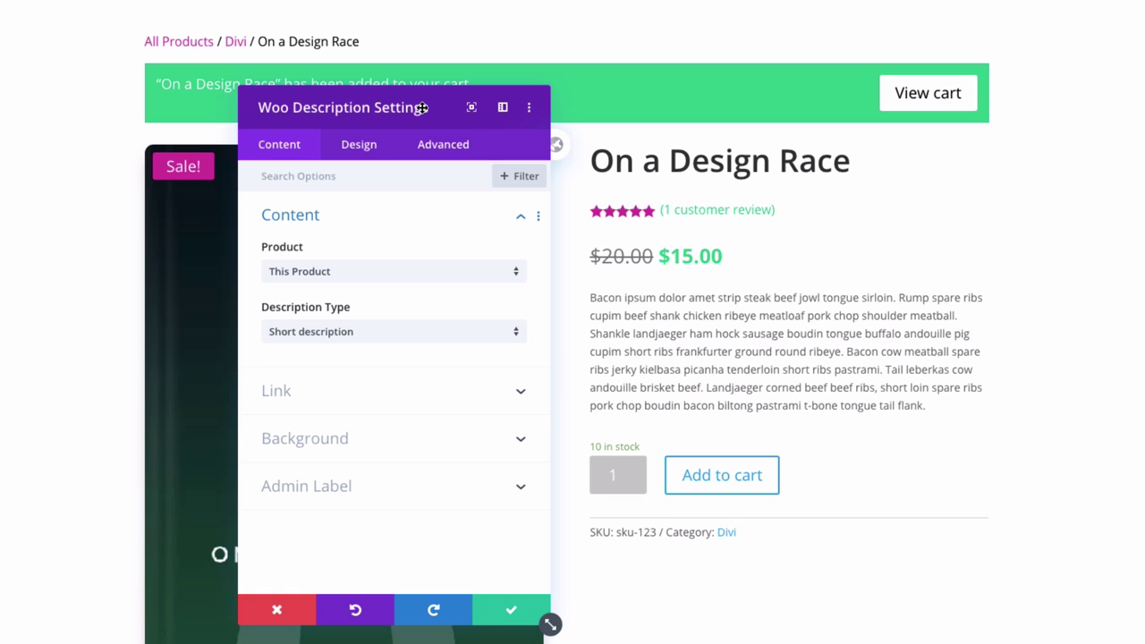
{"action": "left_click", "coordinate": [333, 333]}
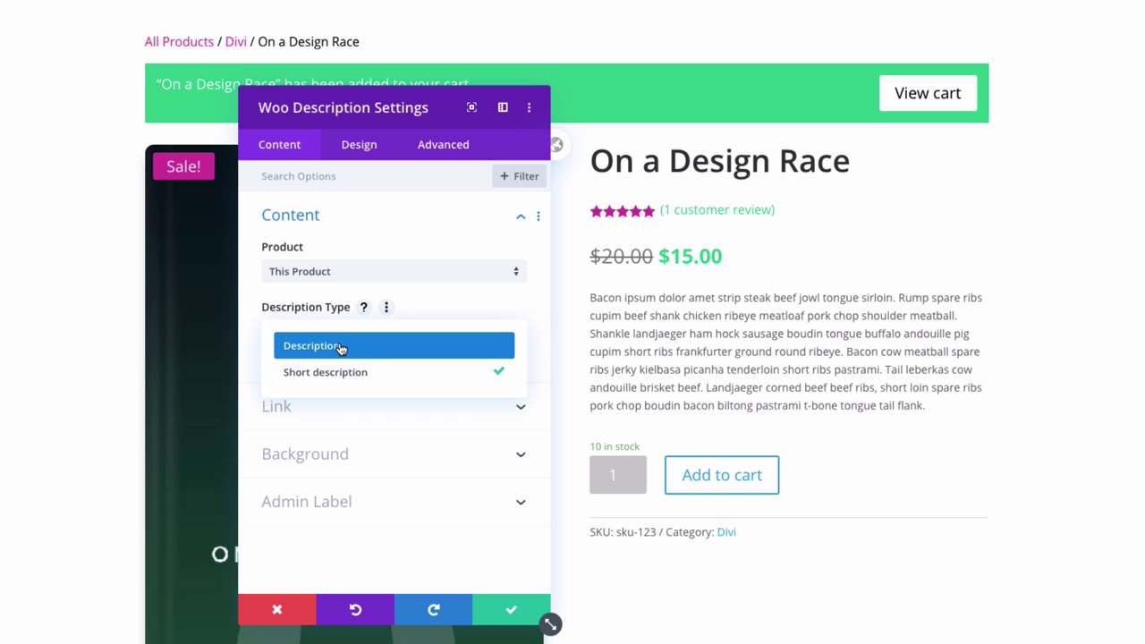
{"action": "left_click", "coordinate": [355, 146]}
- Examine the Woo Description module's design options for body text, links, lists and quotes
{"action": "left_click", "coordinate": [357, 154]}
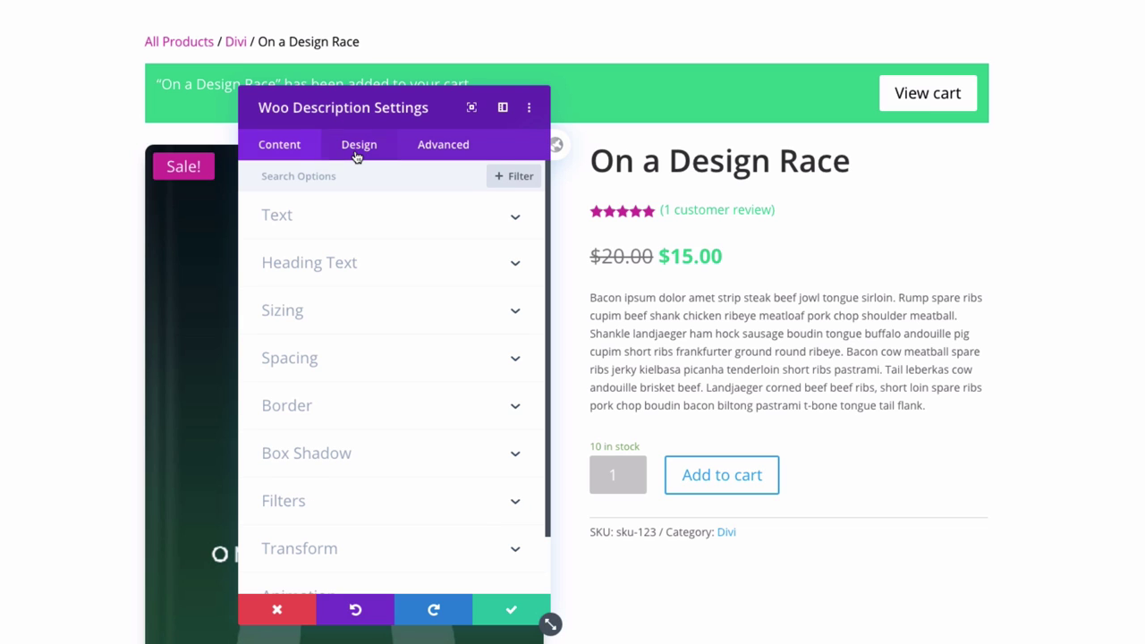
{"action": "left_click", "coordinate": [330, 228]}
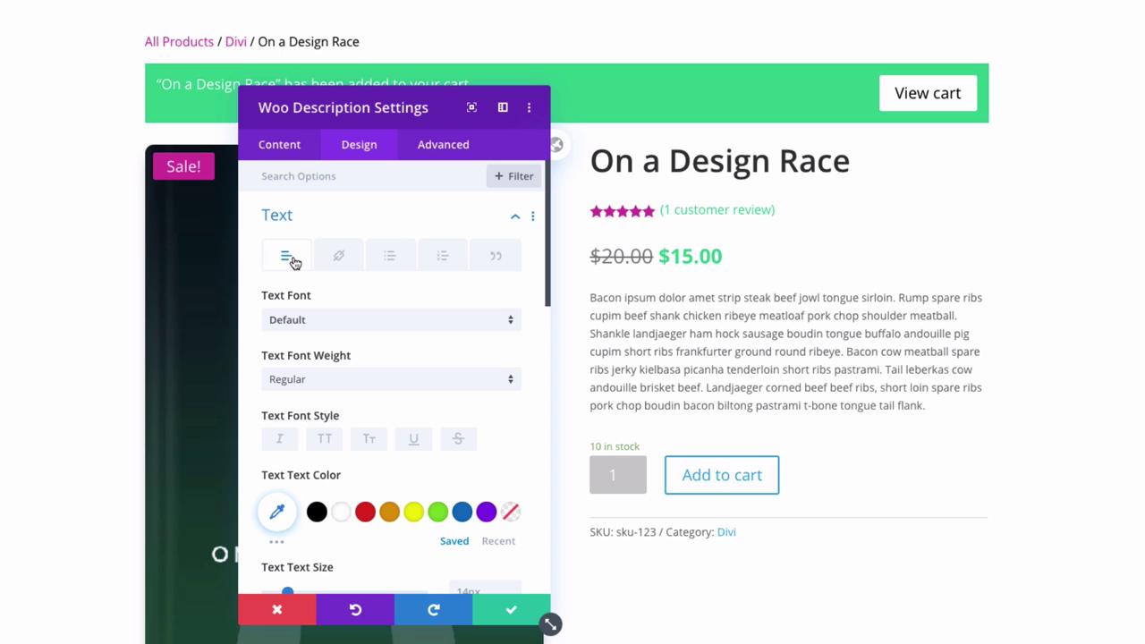
{"action": "left_click", "coordinate": [342, 262]}
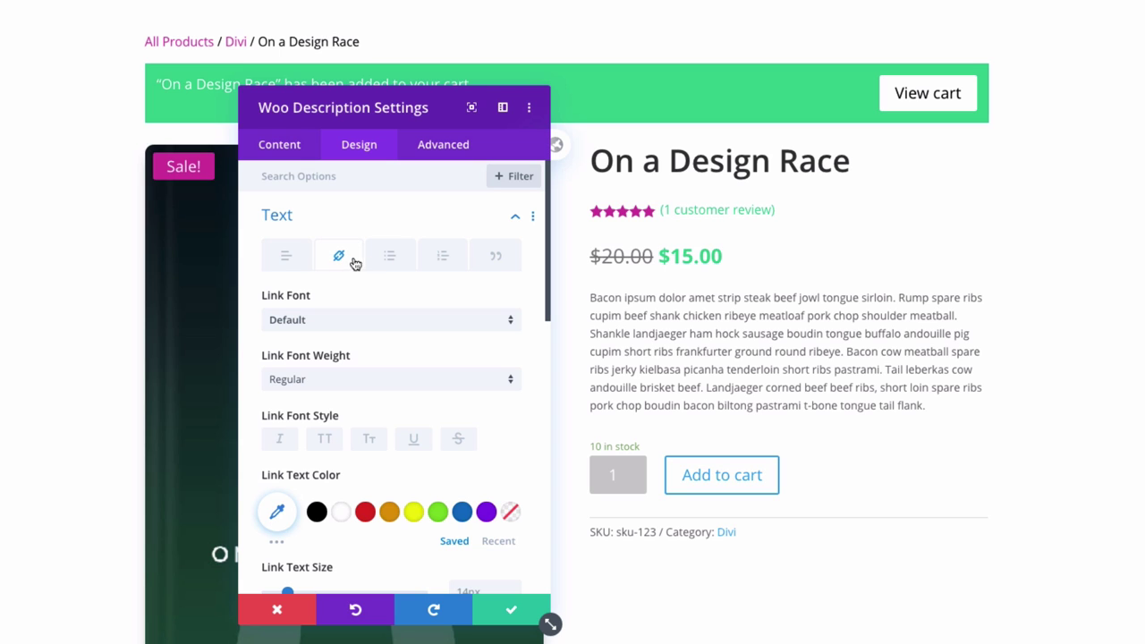
{"action": "left_click", "coordinate": [393, 262]}
{"action": "left_click", "coordinate": [450, 261]}
{"action": "left_click", "coordinate": [492, 259]}
{"action": "left_click", "coordinate": [340, 262]}
{"action": "left_click", "coordinate": [295, 266]}
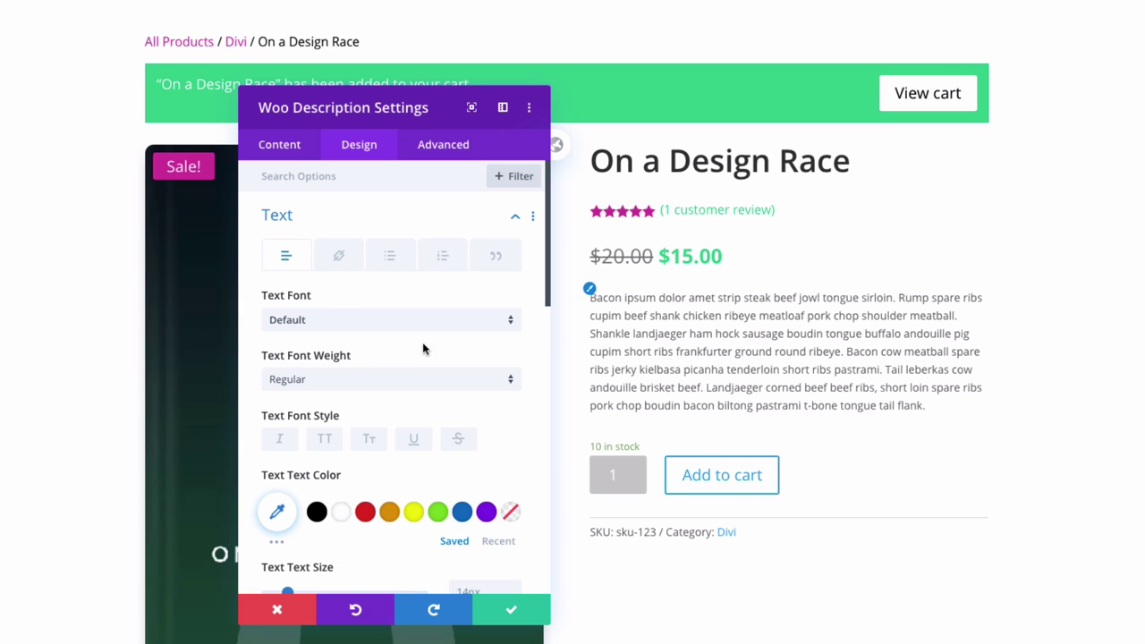
{"action": "mouse_move", "coordinate": [375, 295]}
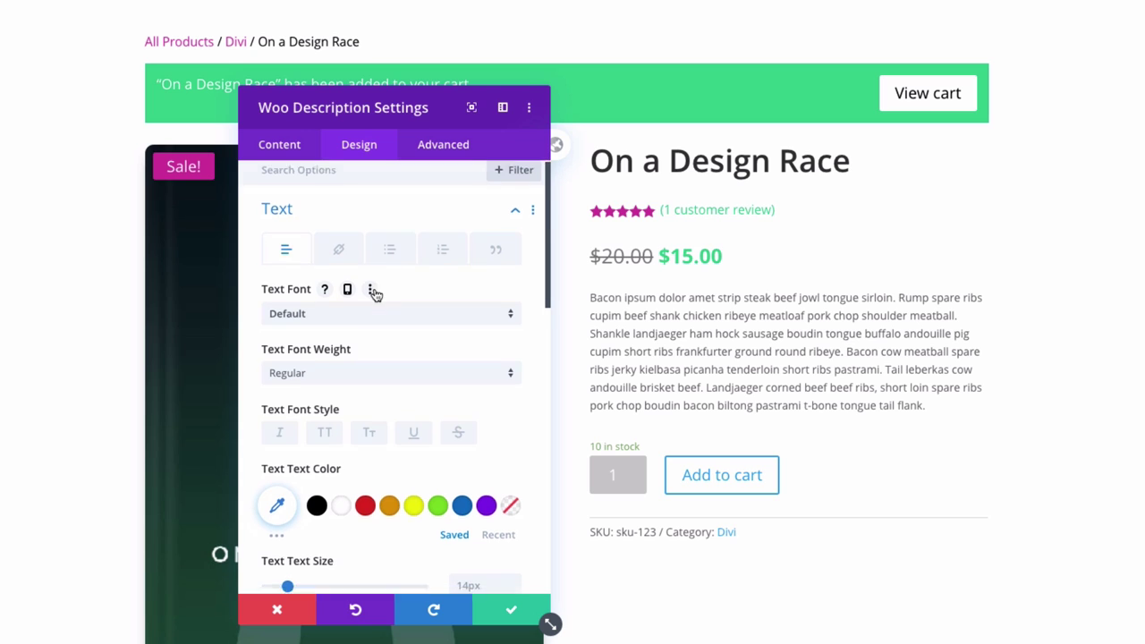
{"action": "scroll", "coordinate": [375, 295], "scroll_direction": "down", "scroll_amount": 10}
{"action": "scroll", "coordinate": [376, 295], "scroll_direction": "up", "scroll_amount": 1}
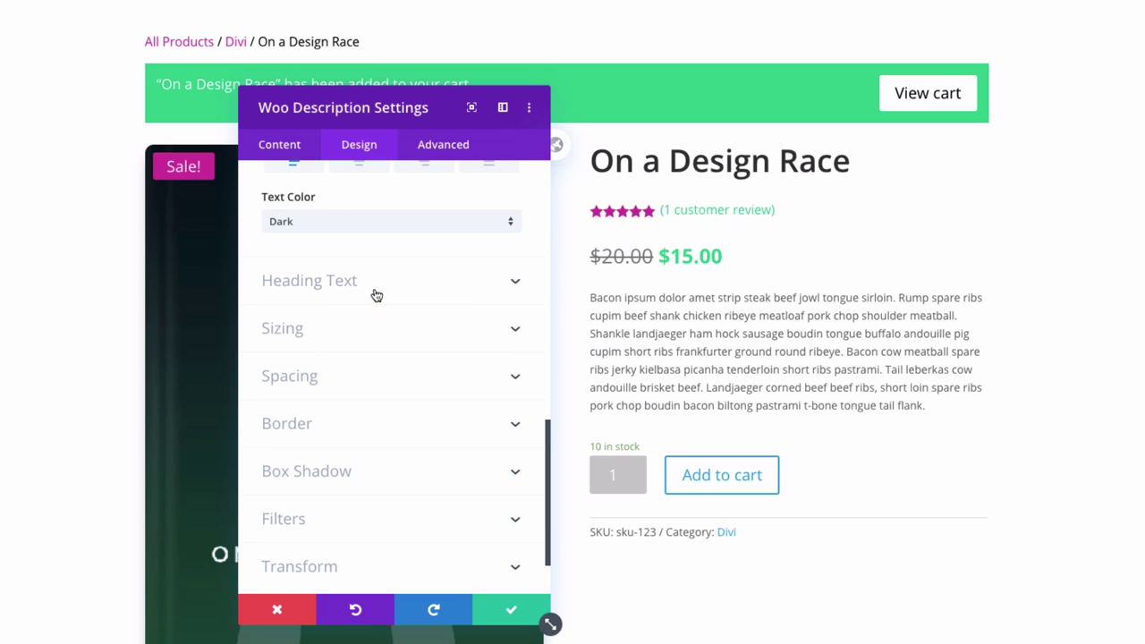
- Give the Woo Description module a #f8f8f8 background color
{"action": "left_click", "coordinate": [283, 145]}
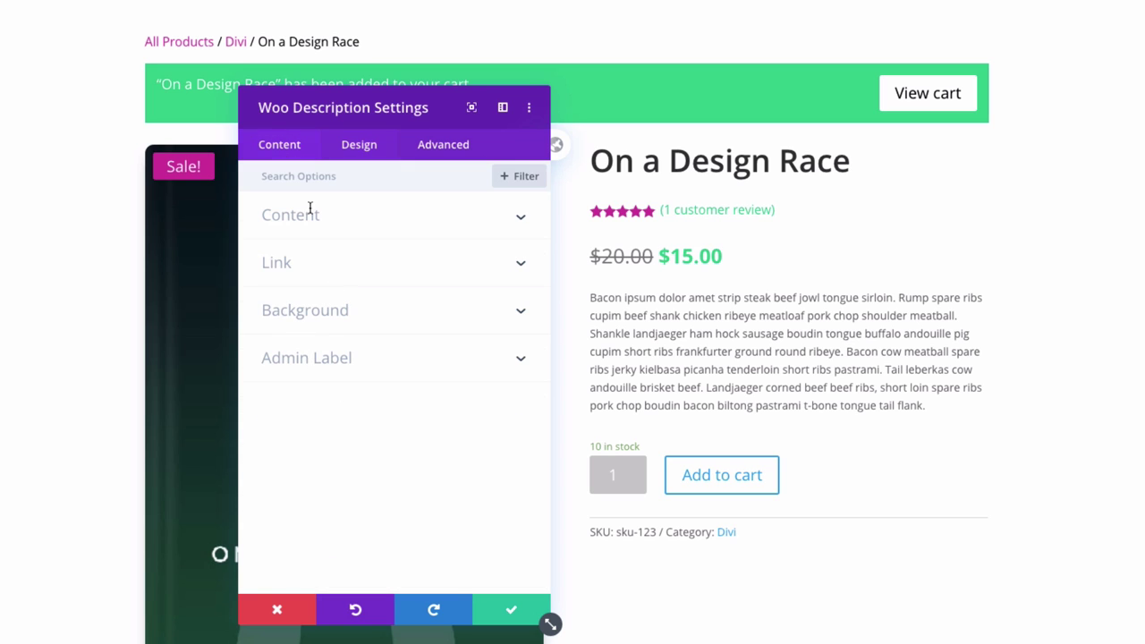
{"action": "left_click", "coordinate": [330, 307]}
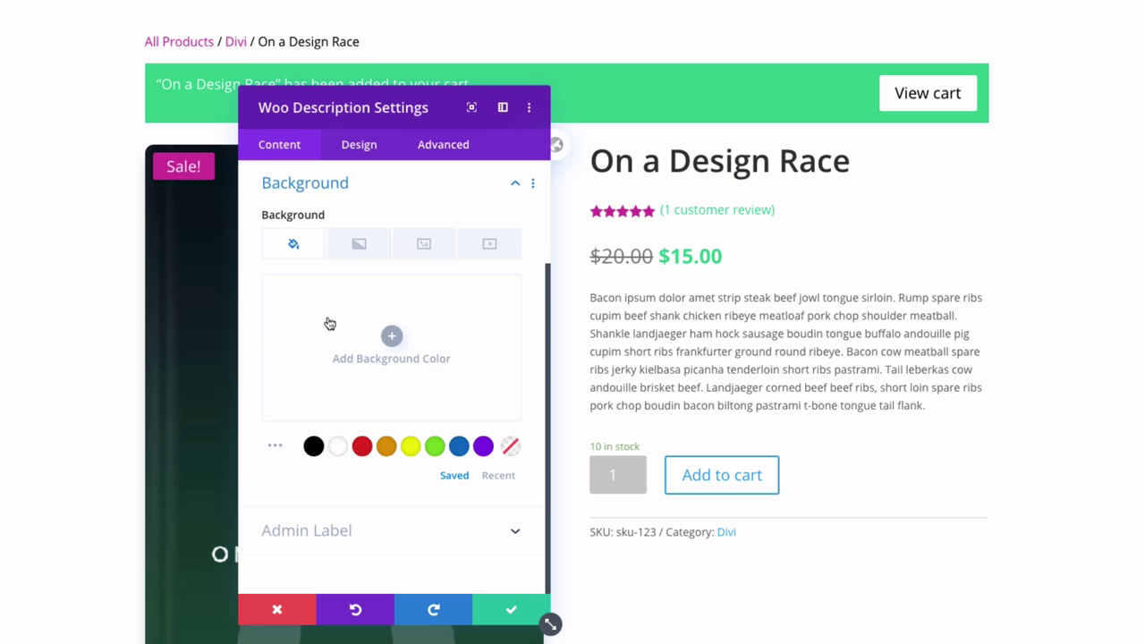
{"action": "left_click", "coordinate": [390, 337]}
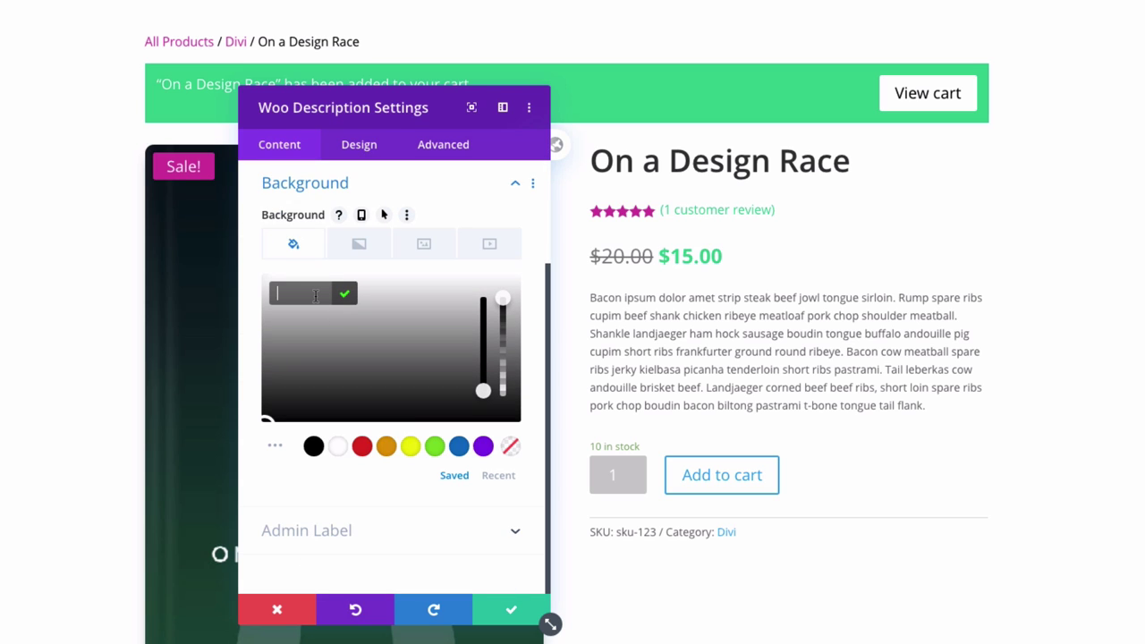
{"action": "type", "text": "#f8f8f8"}
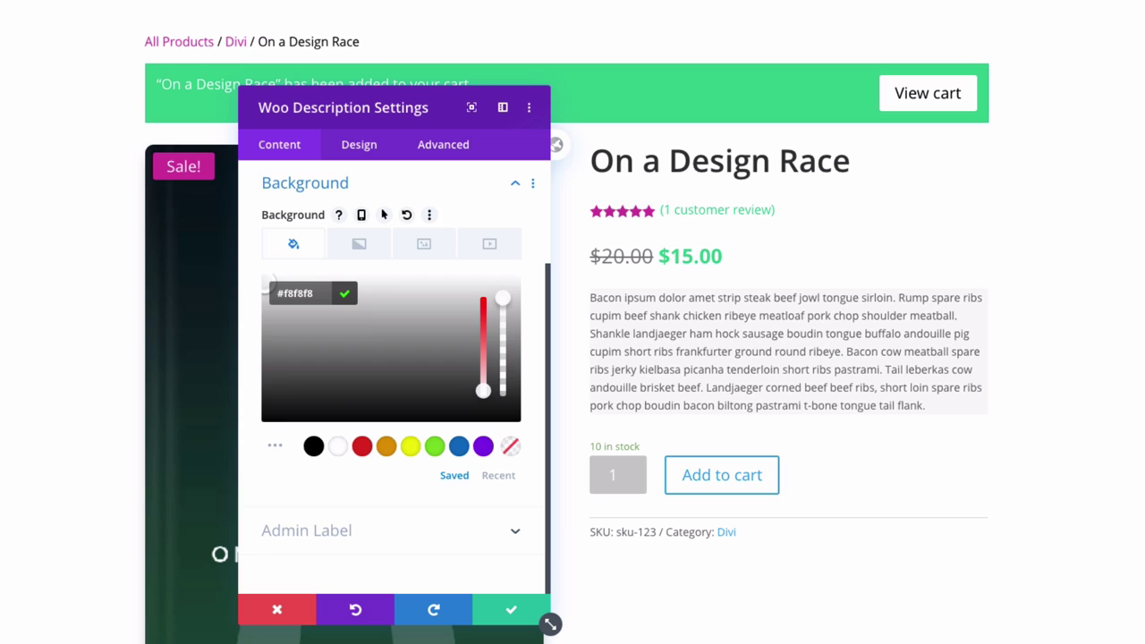
{"action": "left_click", "coordinate": [327, 183]}
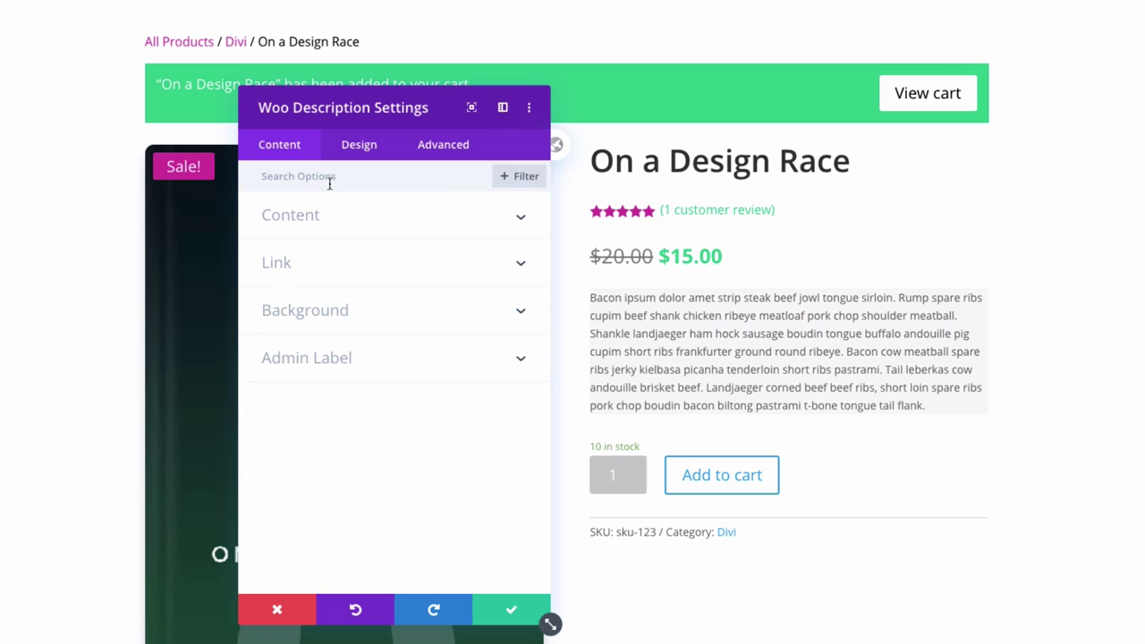
- Set the description's padding to 3% top and bottom and 5% left and right, with a -5% left margin
{"action": "left_click", "coordinate": [369, 145]}
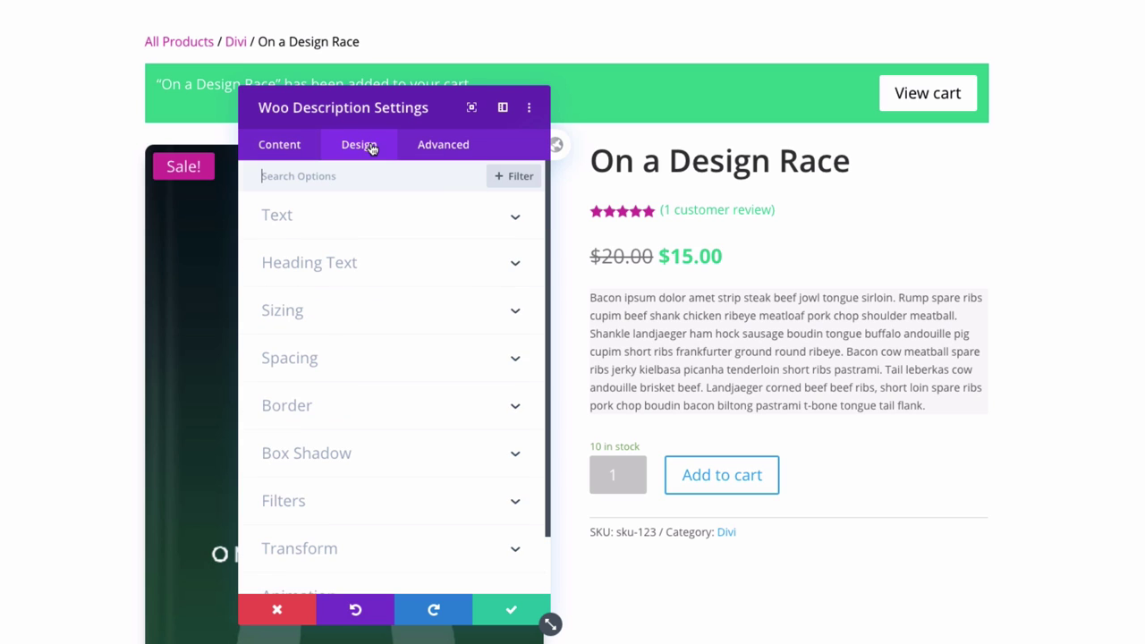
{"action": "left_click", "coordinate": [334, 365]}
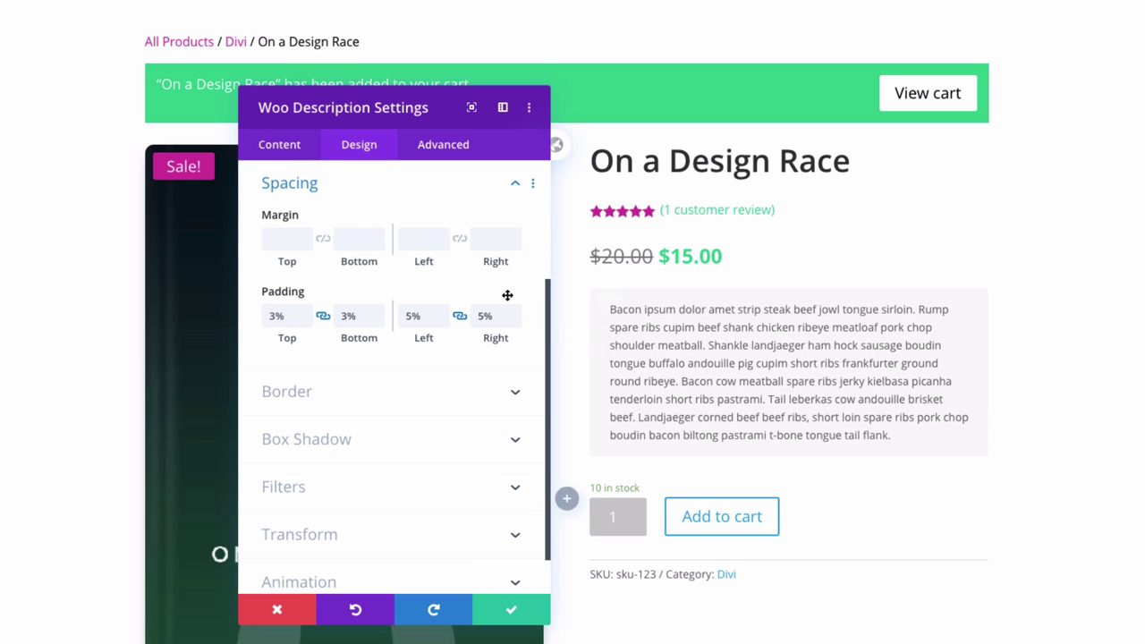
{"action": "left_click", "coordinate": [422, 244]}
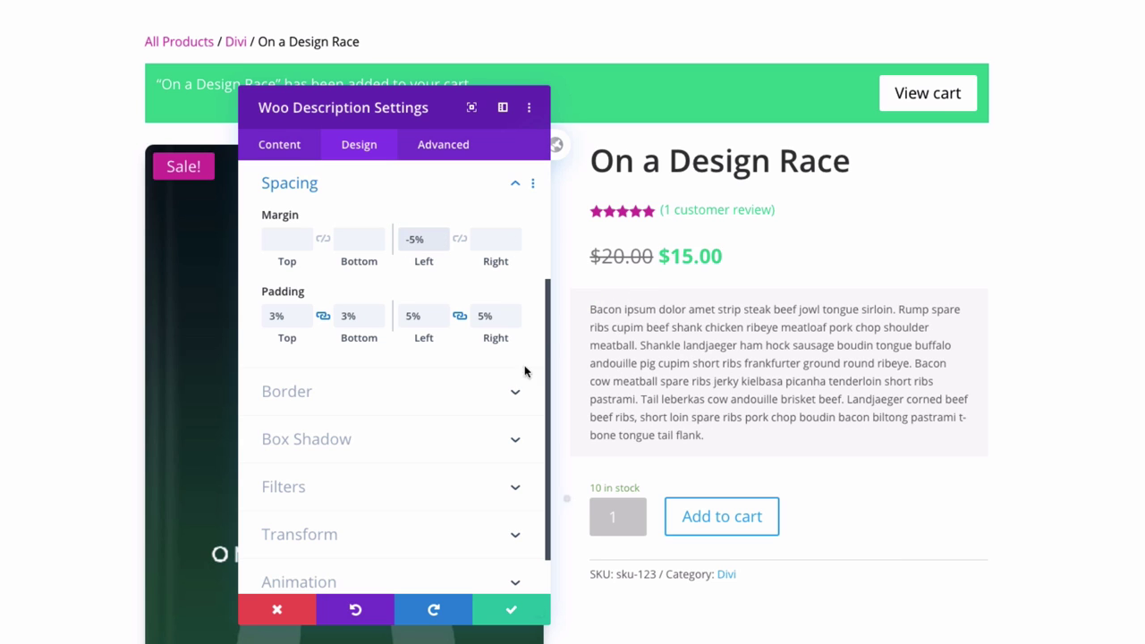
- Apply the bottom-edge box shadow preset to the description and save the Woo Description module's settings
{"action": "left_click", "coordinate": [352, 441]}
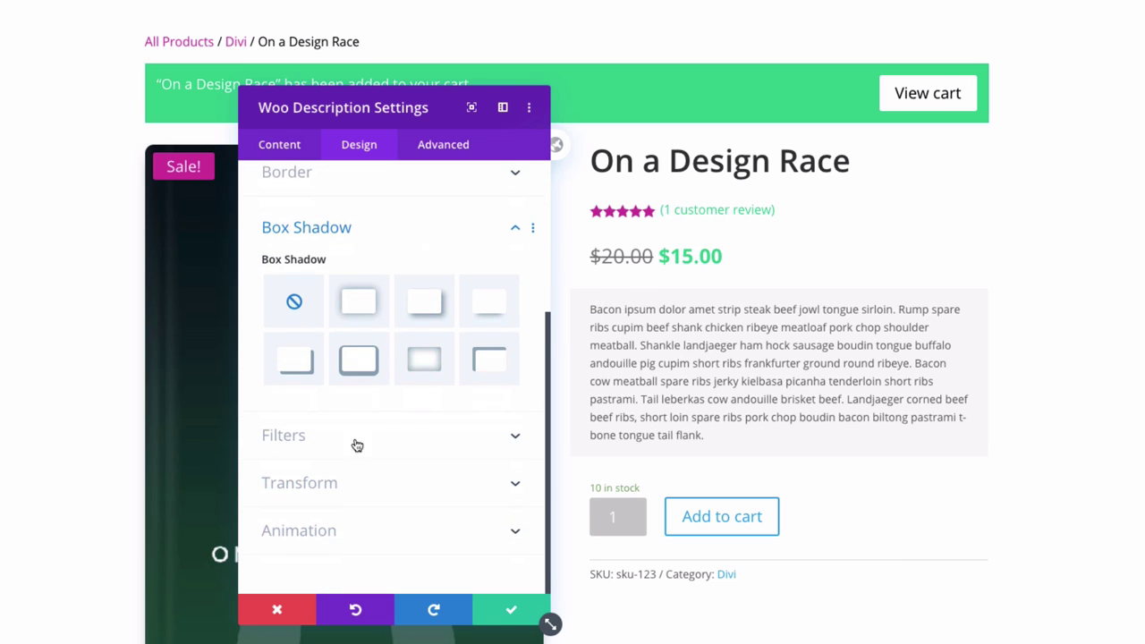
{"action": "left_click", "coordinate": [491, 311]}
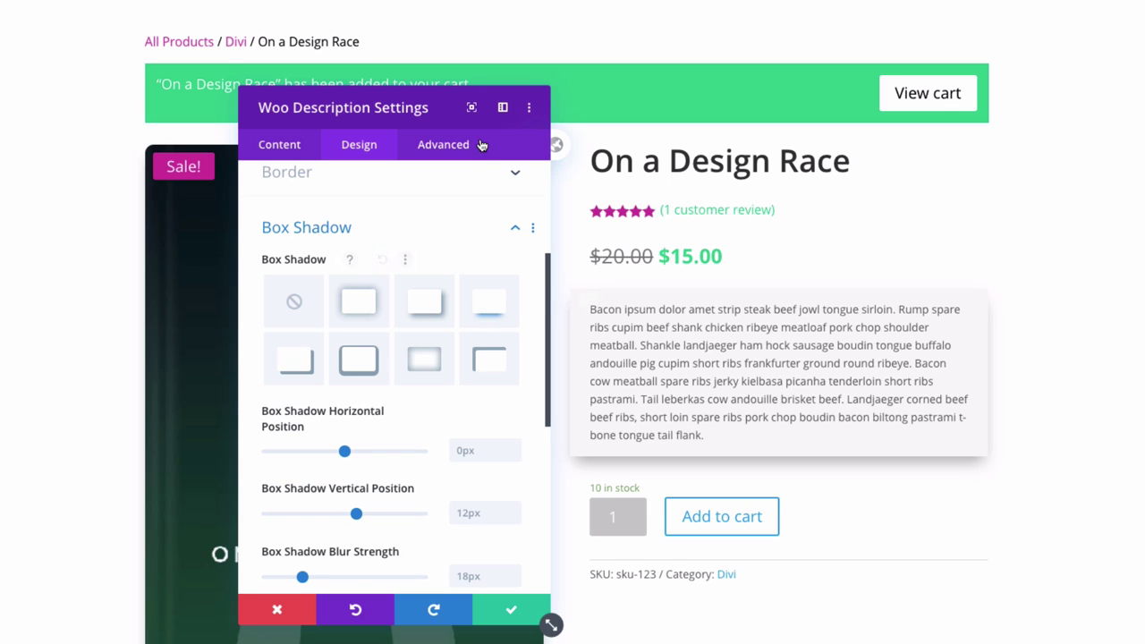
{"action": "mouse_move", "coordinate": [424, 109]}
{"action": "left_mouse_down"}
{"action": "mouse_move", "coordinate": [401, 108]}
{"action": "mouse_move", "coordinate": [411, 109]}
{"action": "left_mouse_up"}
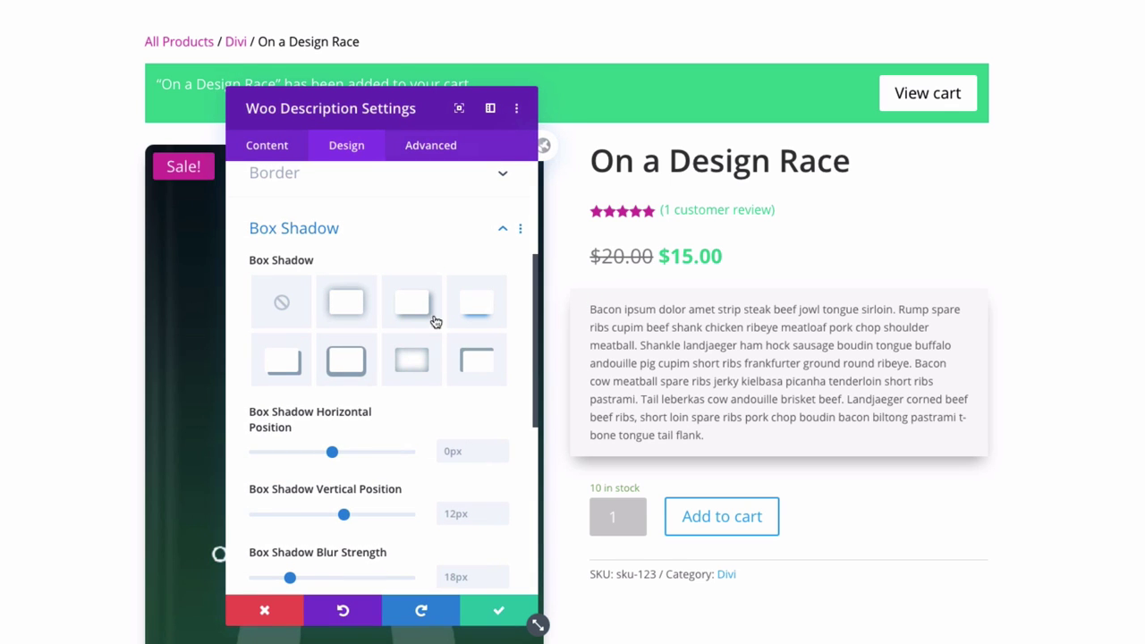
{"action": "left_click", "coordinate": [487, 608]}
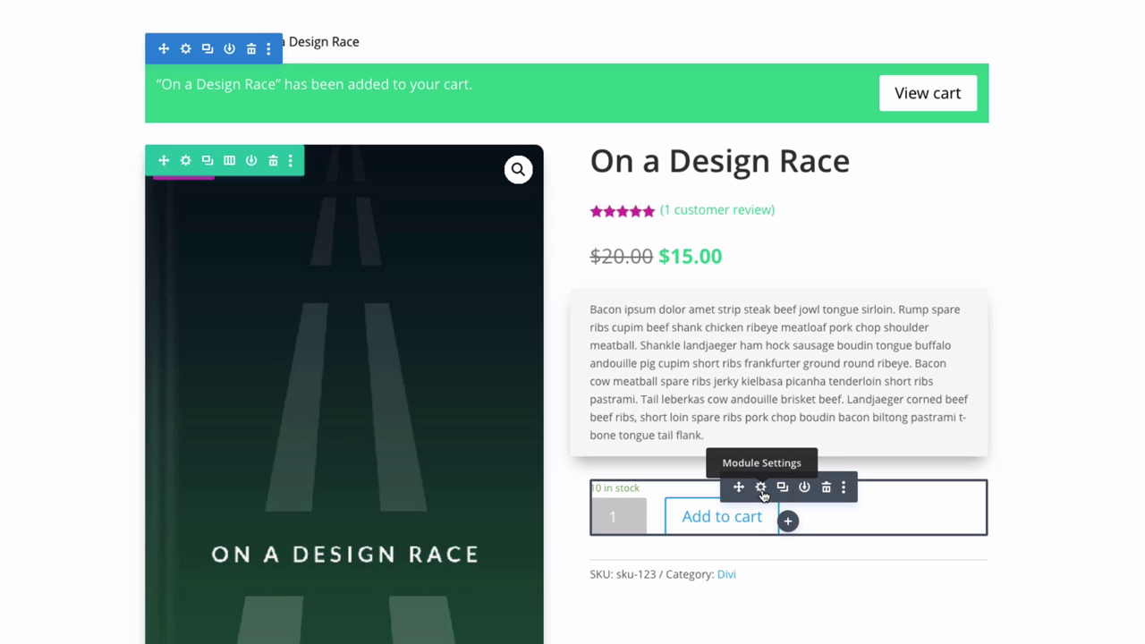
- Open the Woo Add To Cart module's settings, examine its Elements options and toggle Show Stock off and back on
{"action": "left_click", "coordinate": [760, 488]}
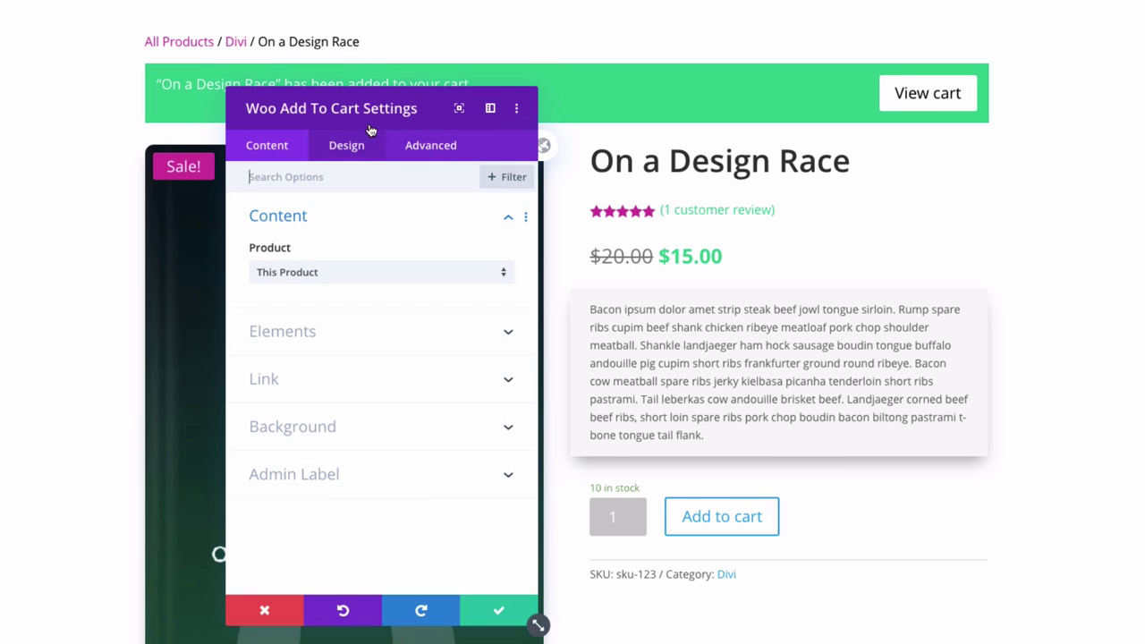
{"action": "left_click_drag", "start_coordinate": [373, 116], "coordinate": [381, 121]}
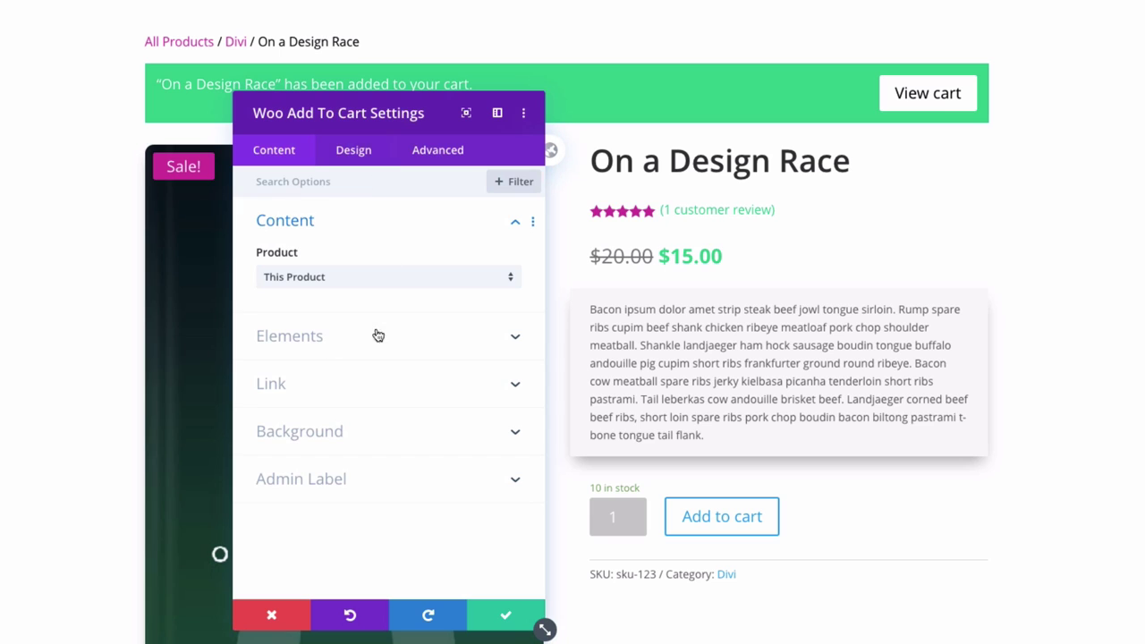
{"action": "left_click", "coordinate": [340, 338]}
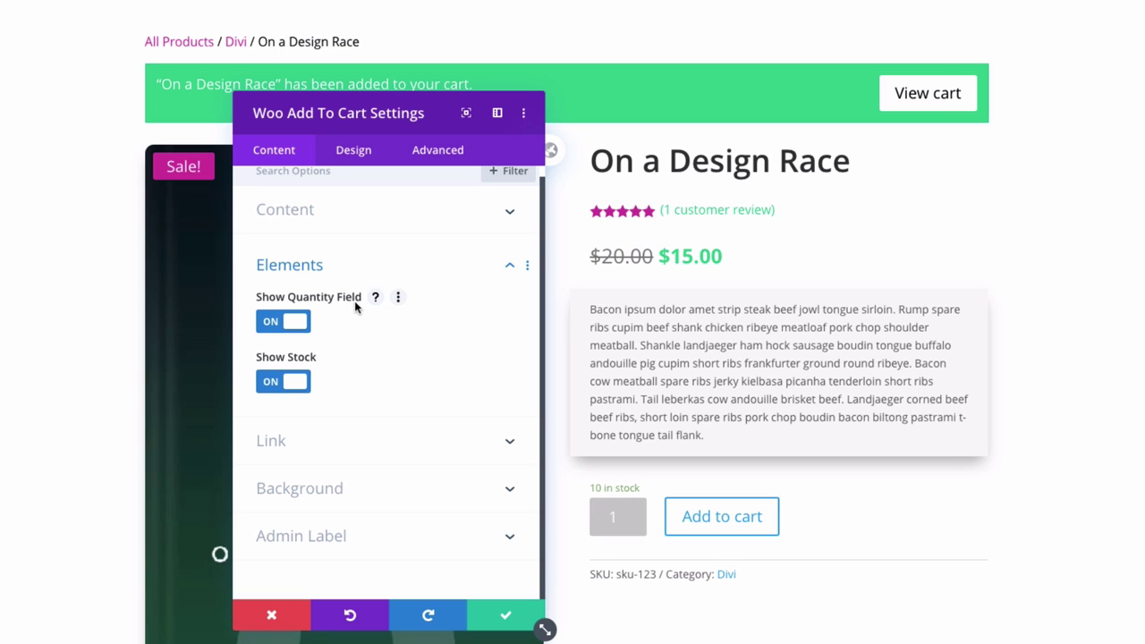
{"action": "left_click", "coordinate": [616, 519]}
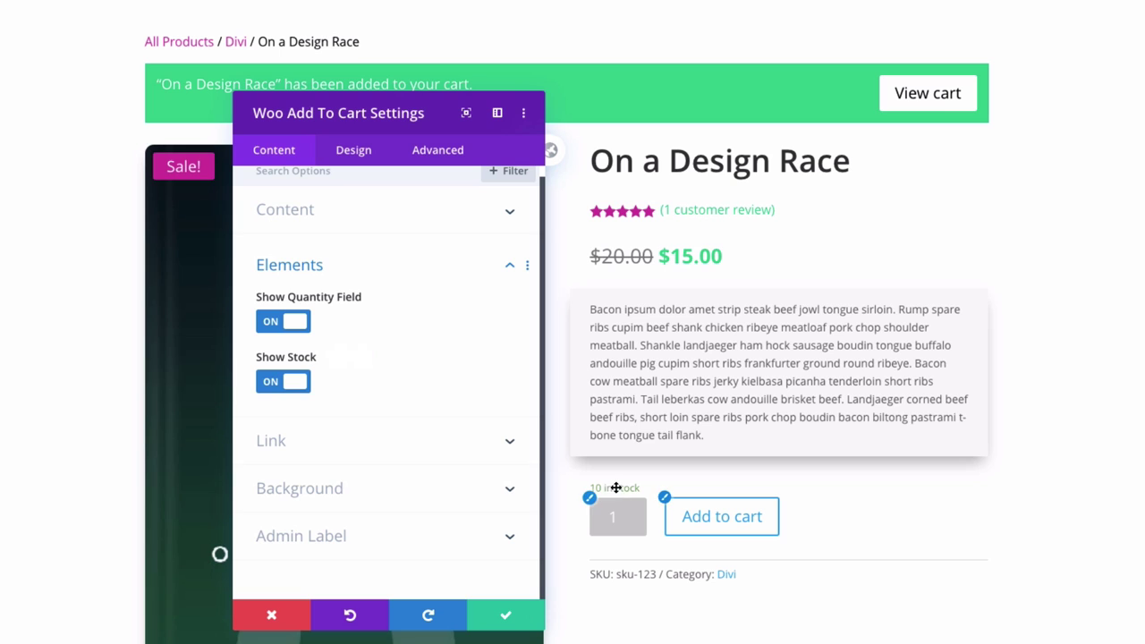
{"action": "left_click", "coordinate": [296, 383]}
{"action": "left_click", "coordinate": [298, 383]}
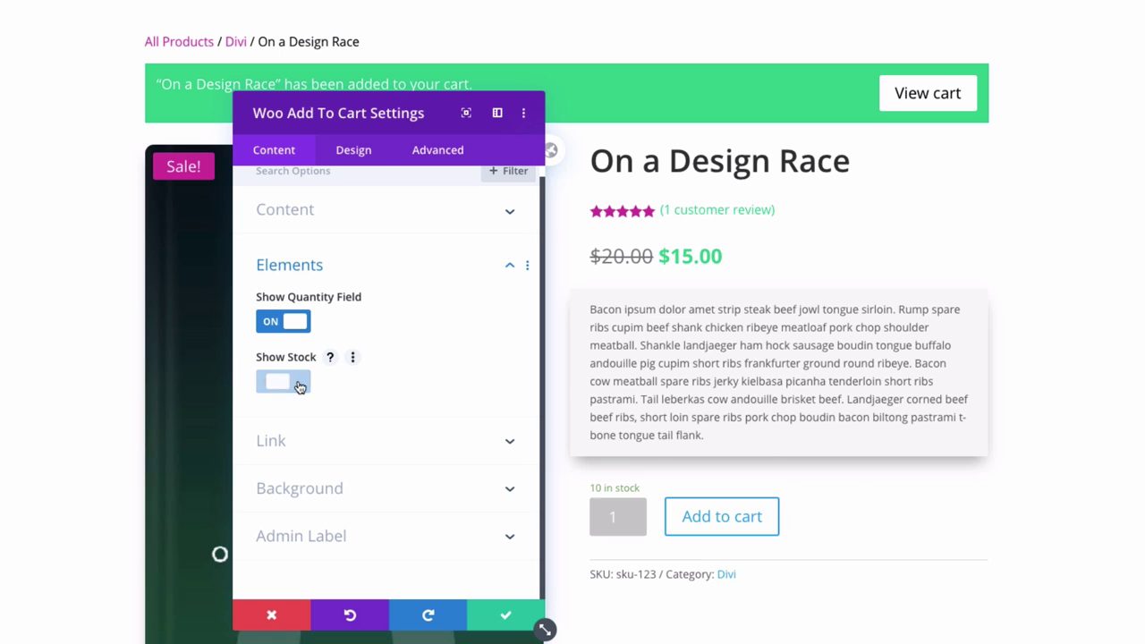
- Set the Woo Add To Cart module's text to the recently used magenta at 16px
{"action": "left_click", "coordinate": [370, 152]}
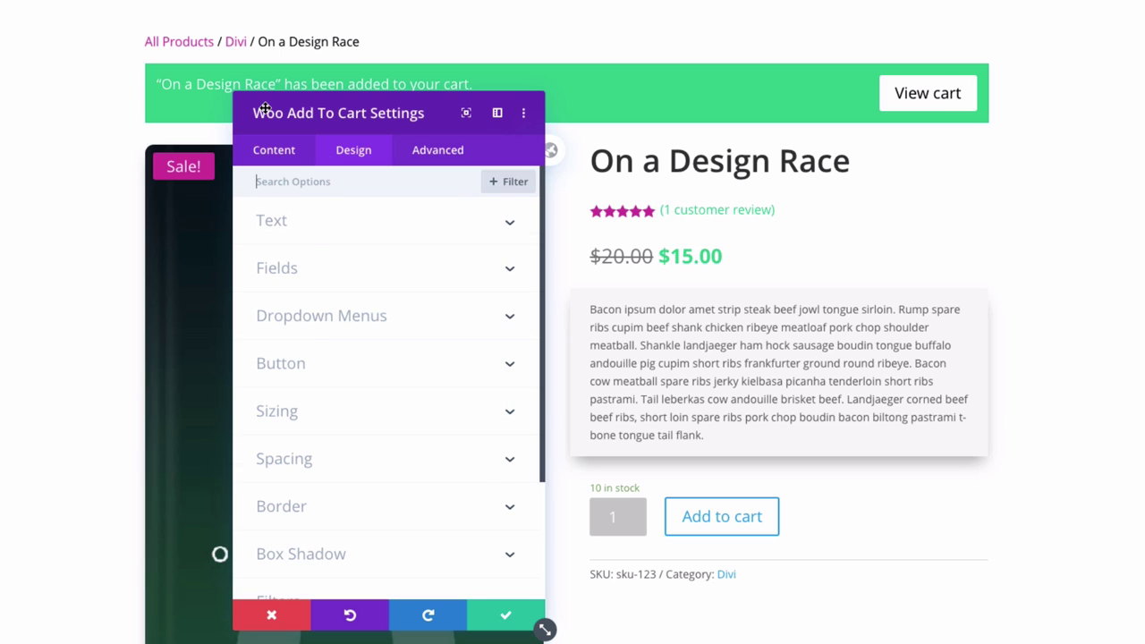
{"action": "left_click", "coordinate": [313, 236]}
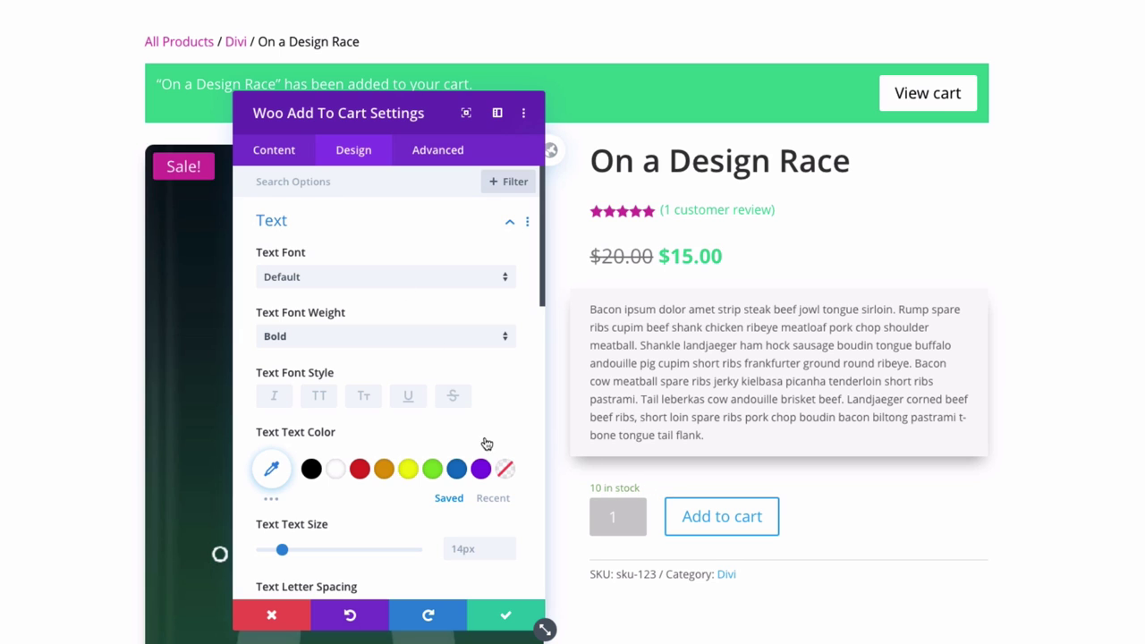
{"action": "left_click", "coordinate": [494, 498]}
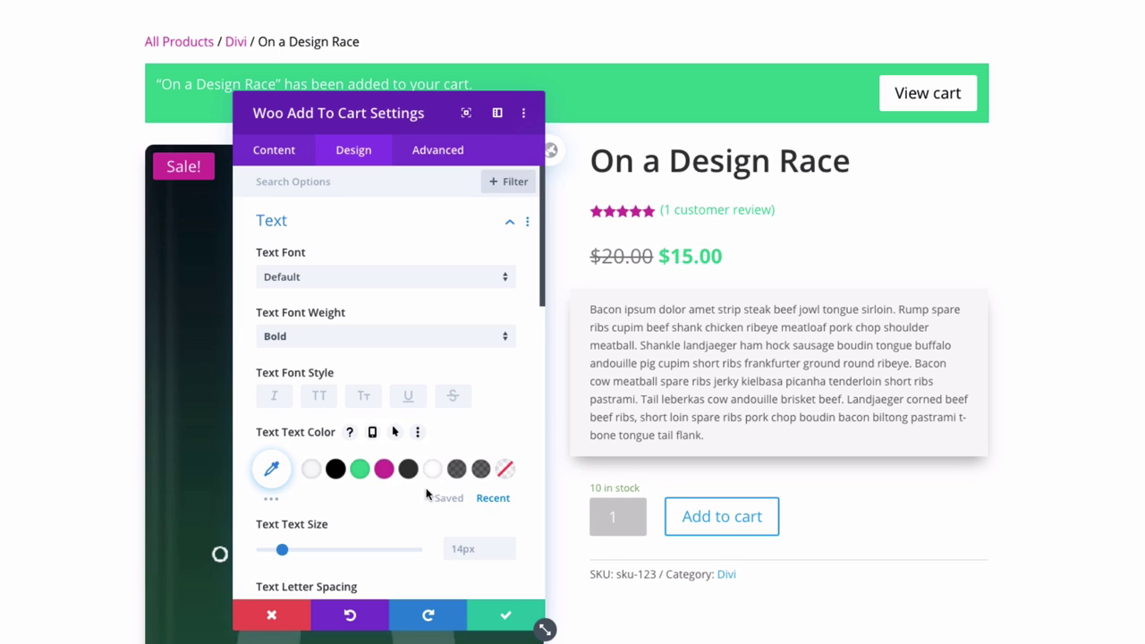
{"action": "left_click", "coordinate": [383, 468]}
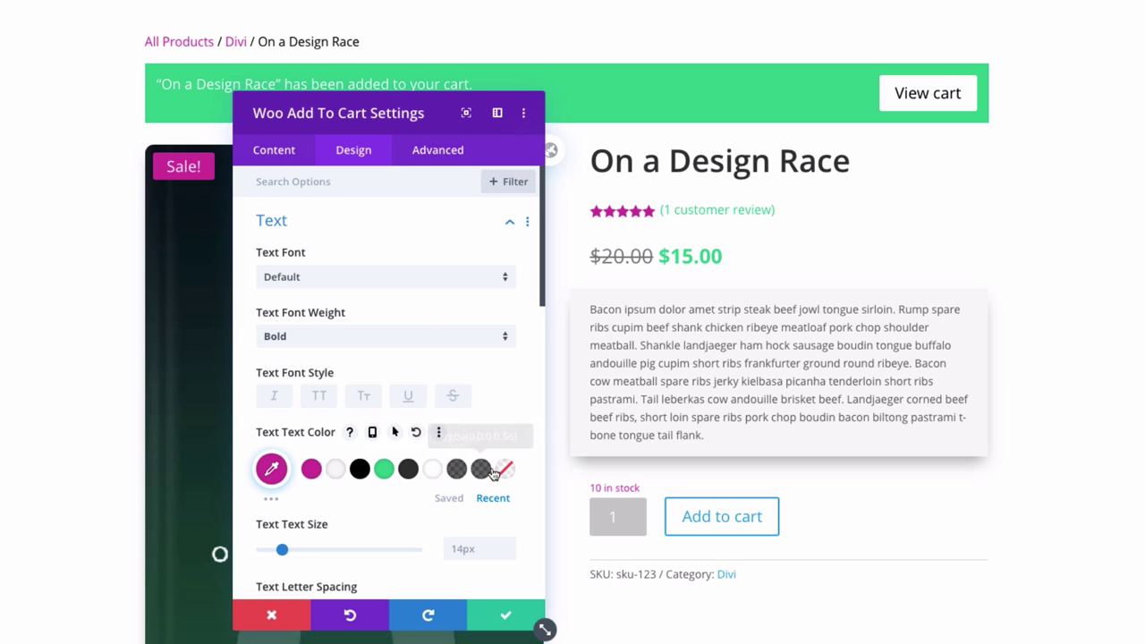
{"action": "left_click", "coordinate": [508, 546]}
{"action": "left_click", "coordinate": [508, 545]}
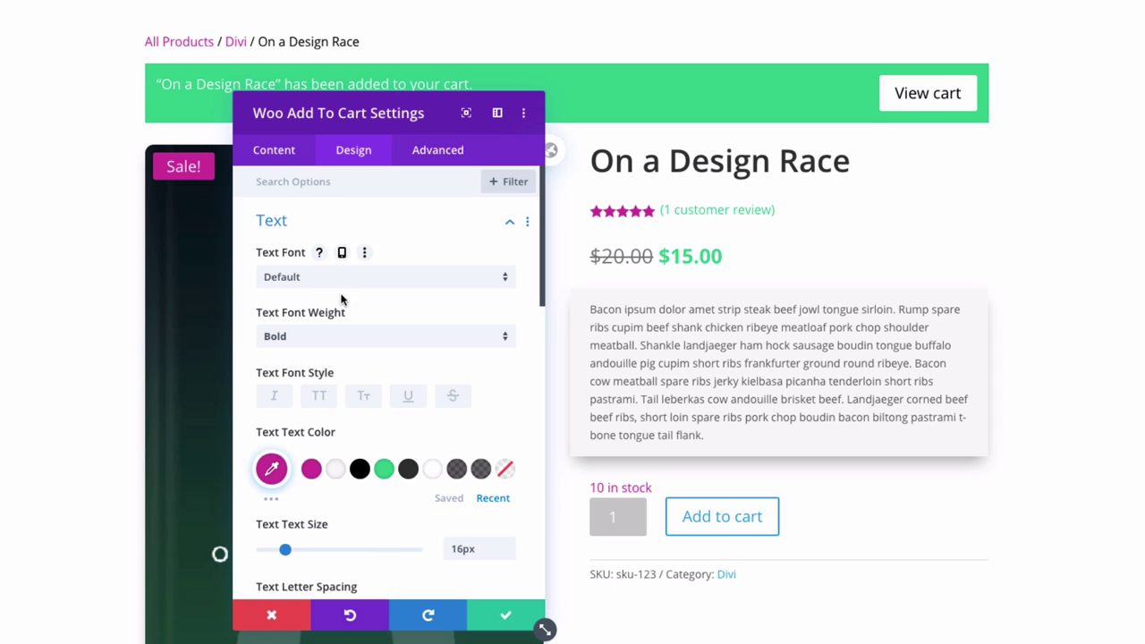
{"action": "left_click", "coordinate": [324, 225]}
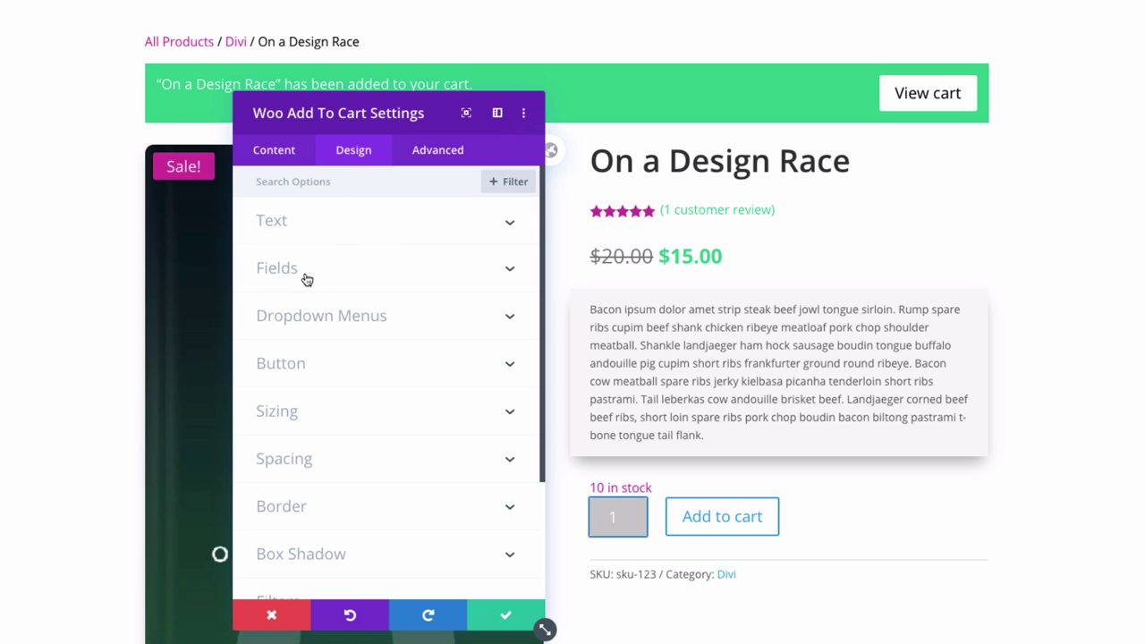
- Set the background color of the add-to-cart quantity field to dark gray
{"action": "left_click", "coordinate": [303, 269]}
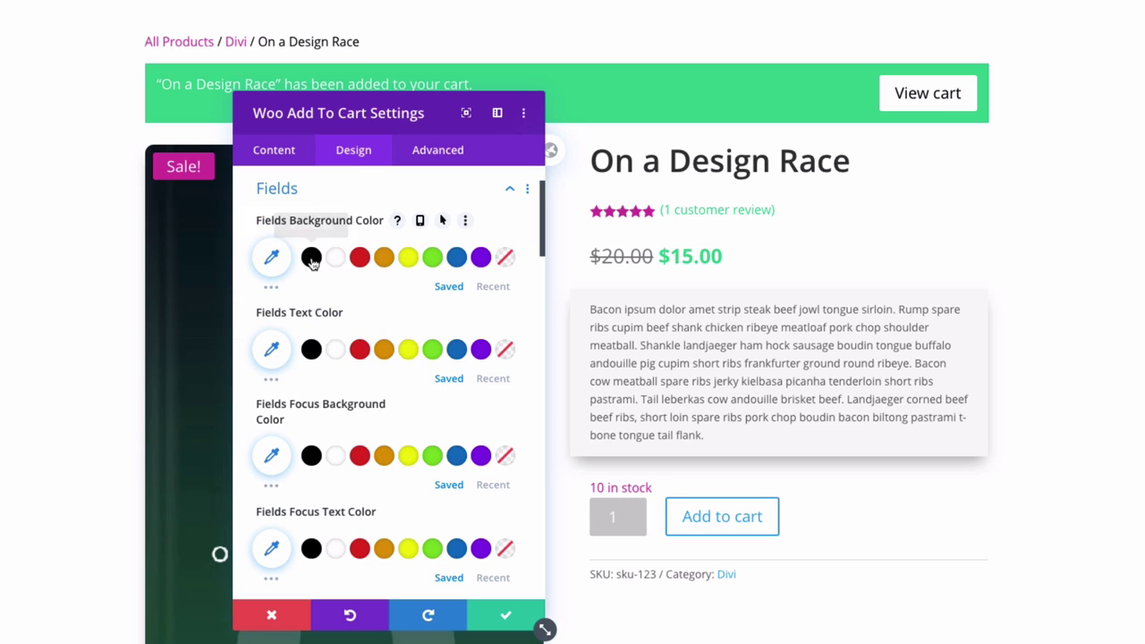
{"action": "left_click", "coordinate": [271, 257]}
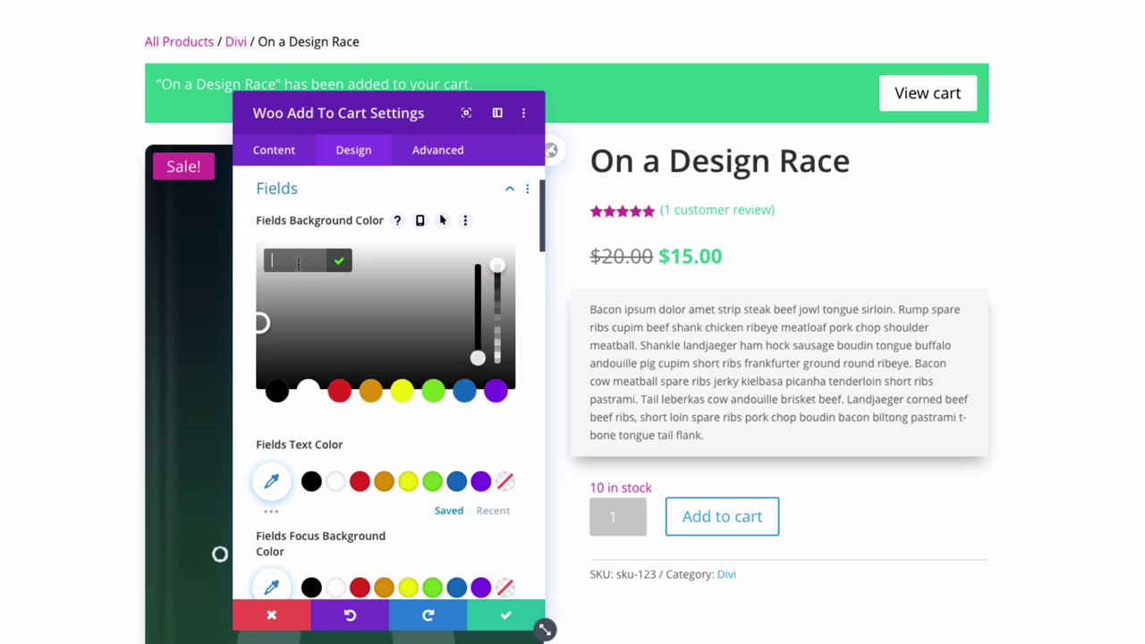
{"action": "left_click", "coordinate": [338, 192]}
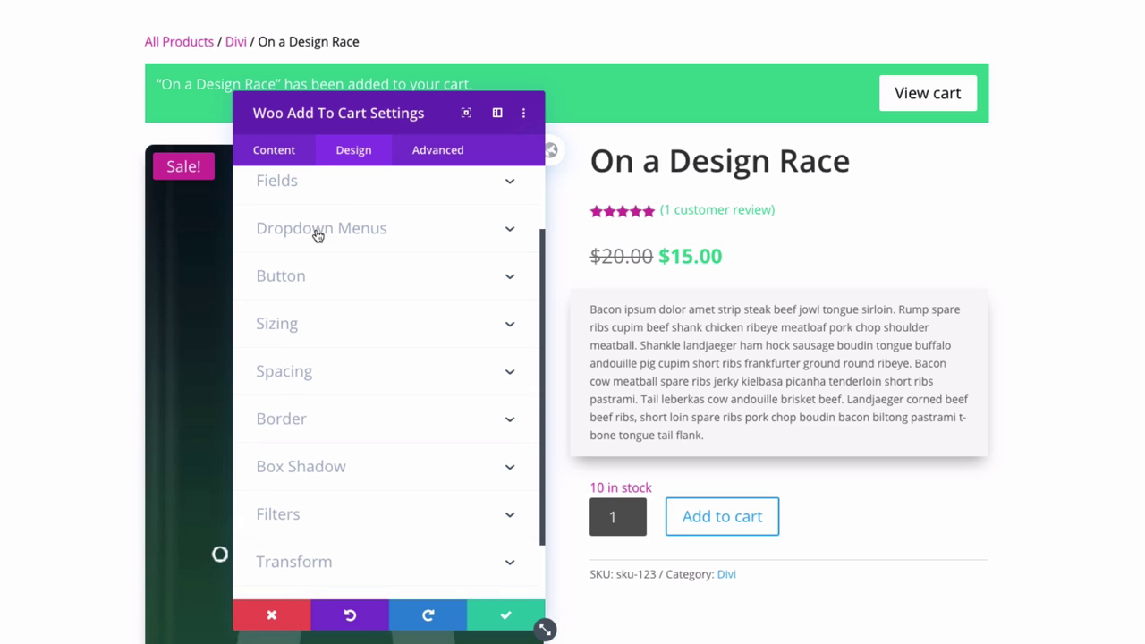
{"action": "left_click", "coordinate": [317, 231]}
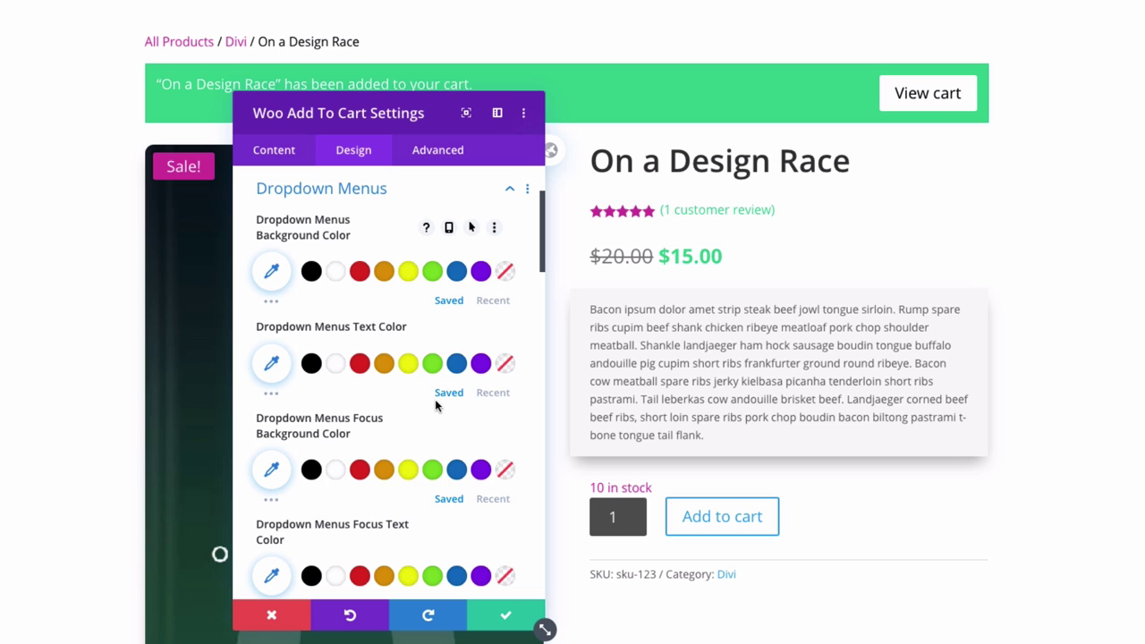
{"action": "left_click", "coordinate": [340, 187]}
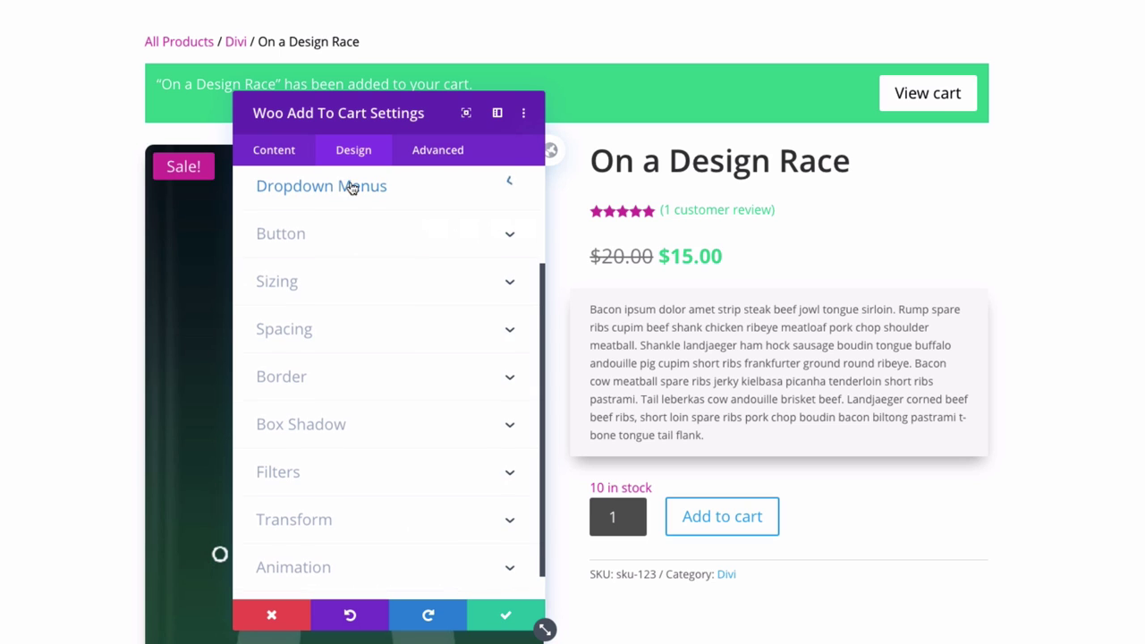
{"action": "left_click", "coordinate": [348, 187]}
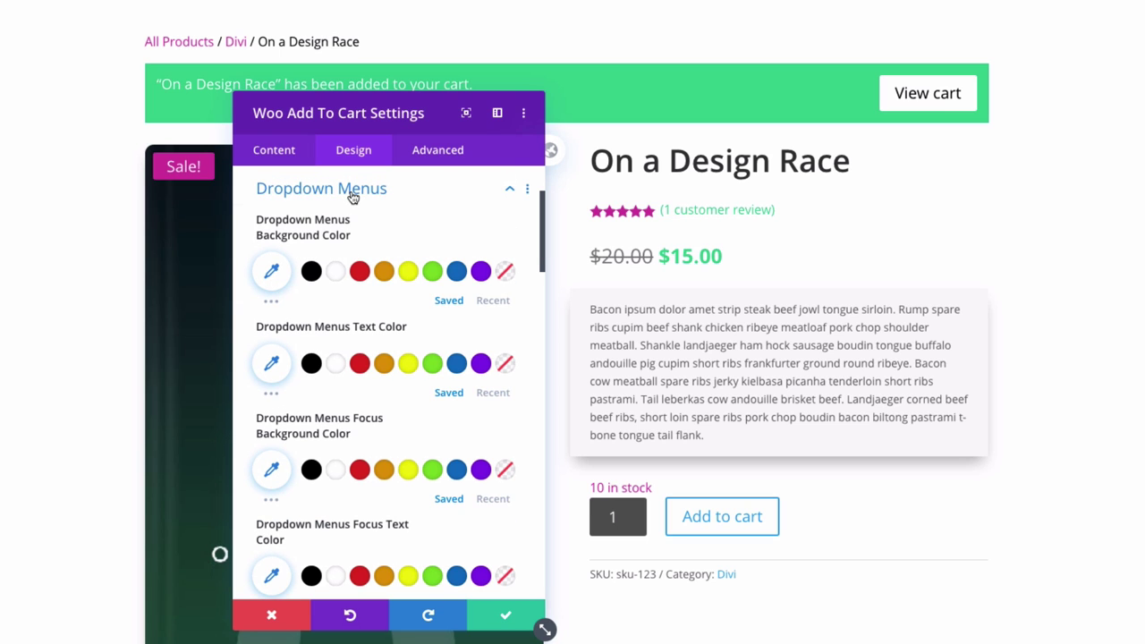
{"action": "left_click", "coordinate": [351, 195]}
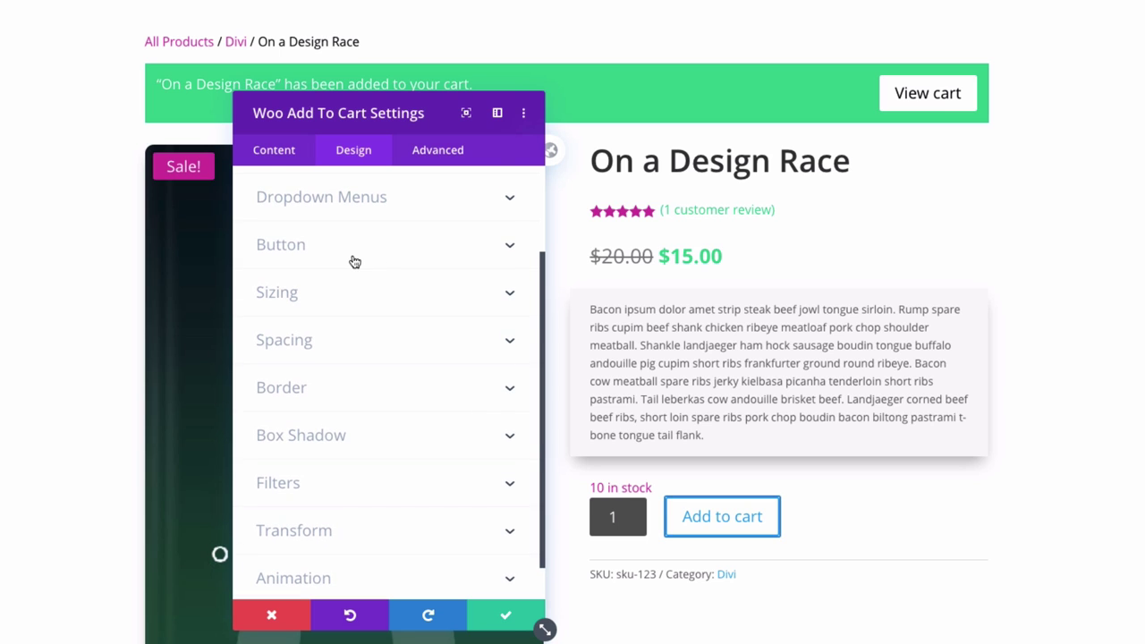
- Enable custom styles for the Add to cart button and set its text color to the recently used off-white
{"action": "left_click", "coordinate": [326, 255]}
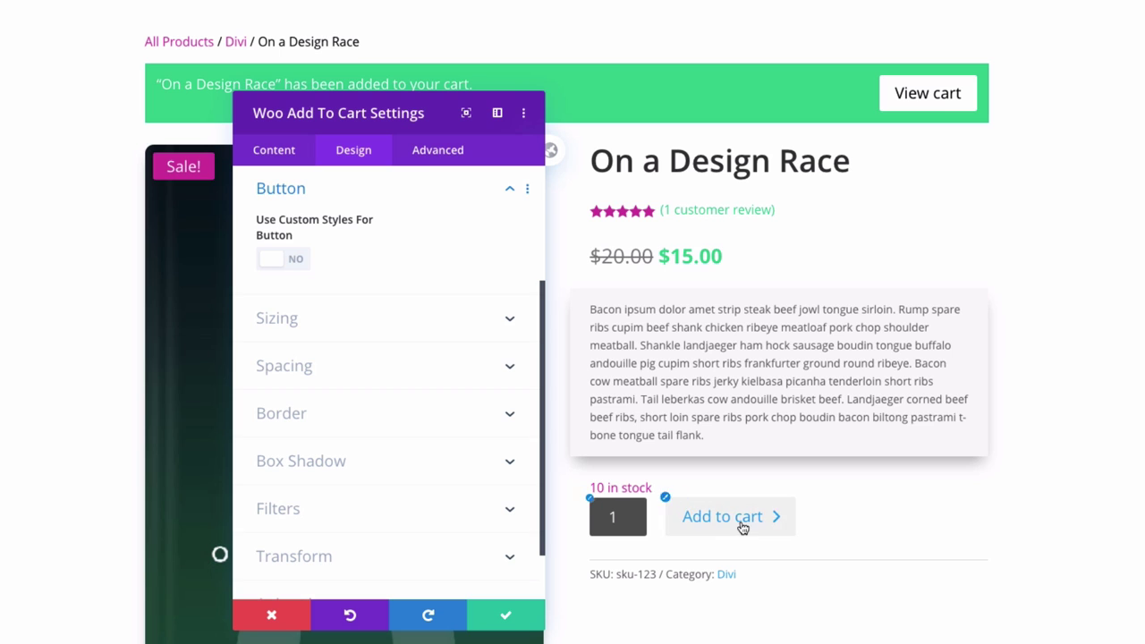
{"action": "left_click", "coordinate": [299, 263]}
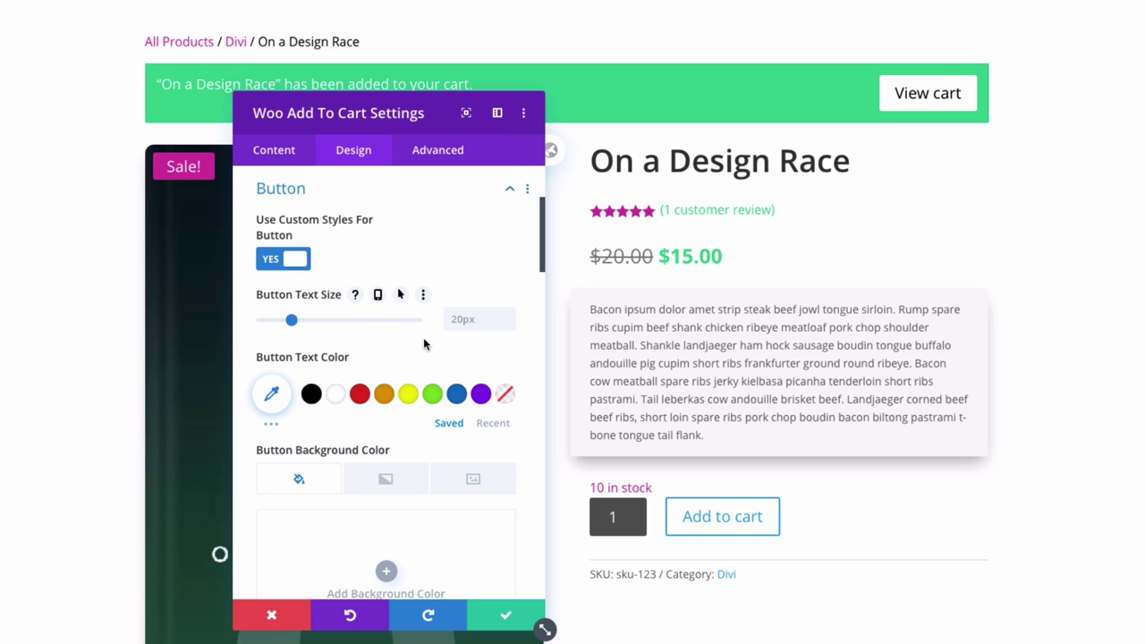
{"action": "left_click", "coordinate": [492, 422]}
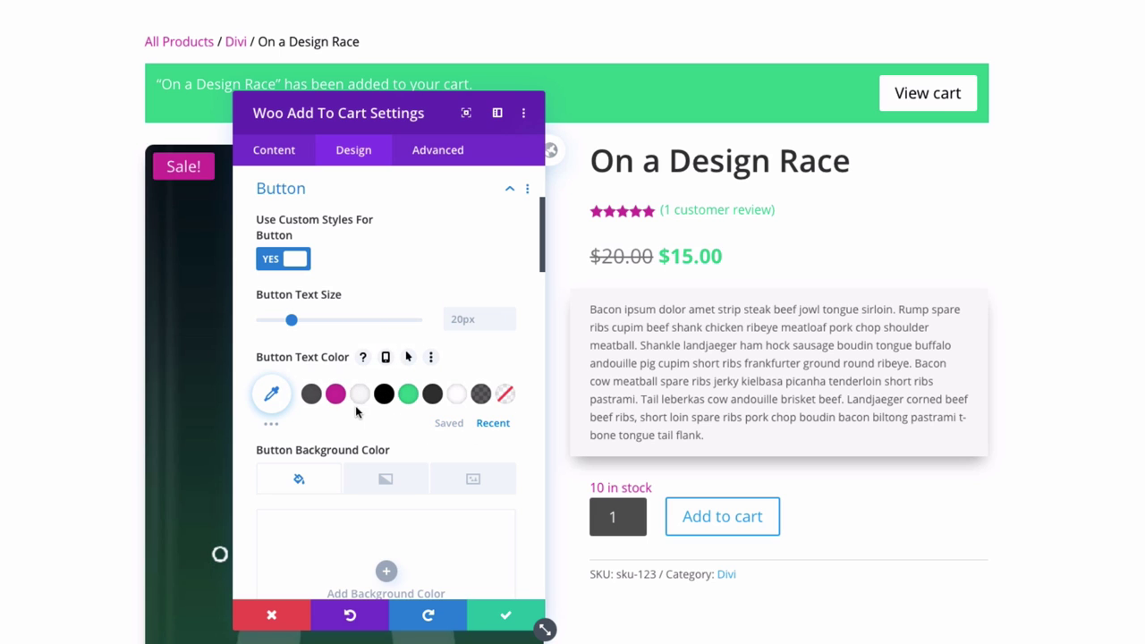
{"action": "left_click", "coordinate": [359, 393]}
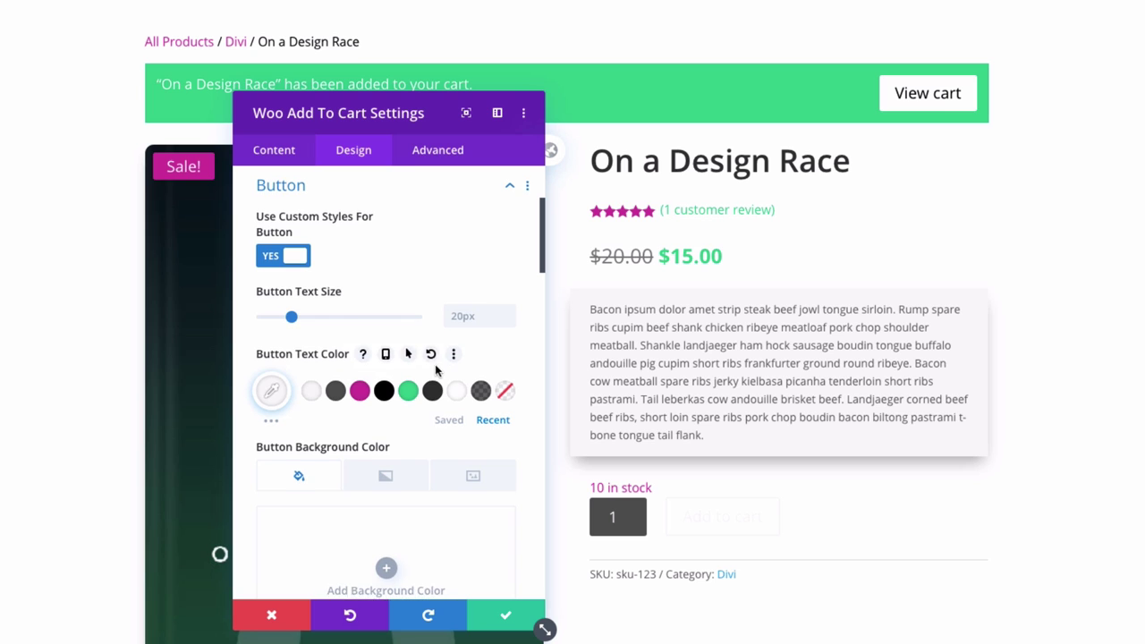
- Give the Add to cart button the recently used green background color and save the module settings
{"action": "scroll", "coordinate": [437, 369], "scroll_direction": "down", "scroll_amount": 1}
{"action": "left_click", "coordinate": [386, 531]}
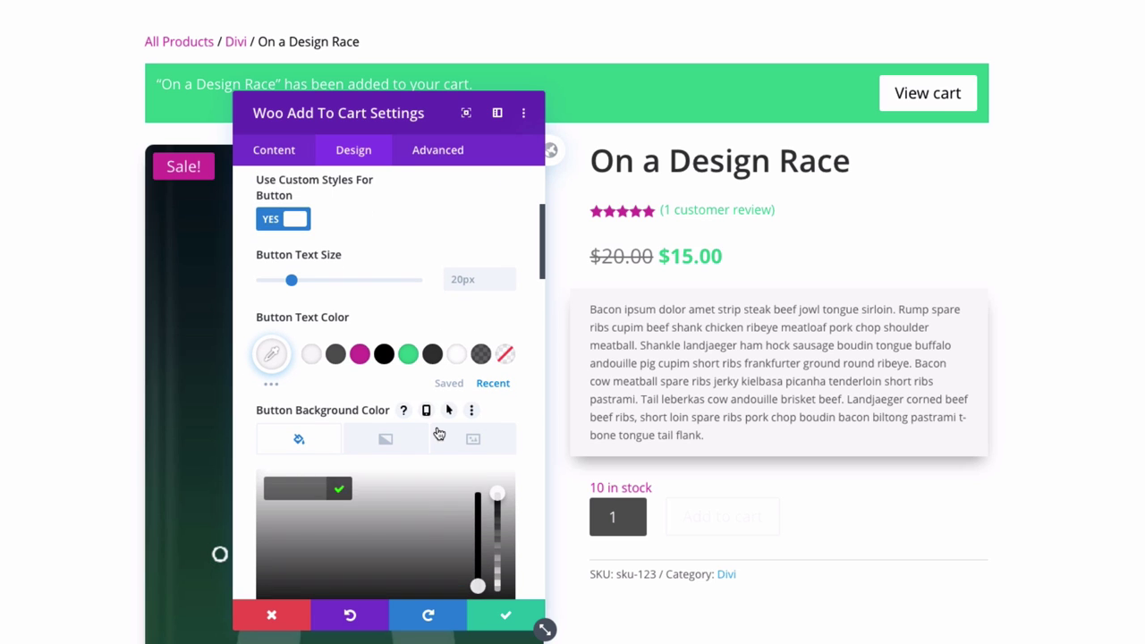
{"action": "scroll", "coordinate": [444, 430], "scroll_direction": "down", "scroll_amount": 2}
{"action": "left_click", "coordinate": [408, 558]}
{"action": "scroll", "coordinate": [507, 572], "scroll_direction": "down", "scroll_amount": 8}
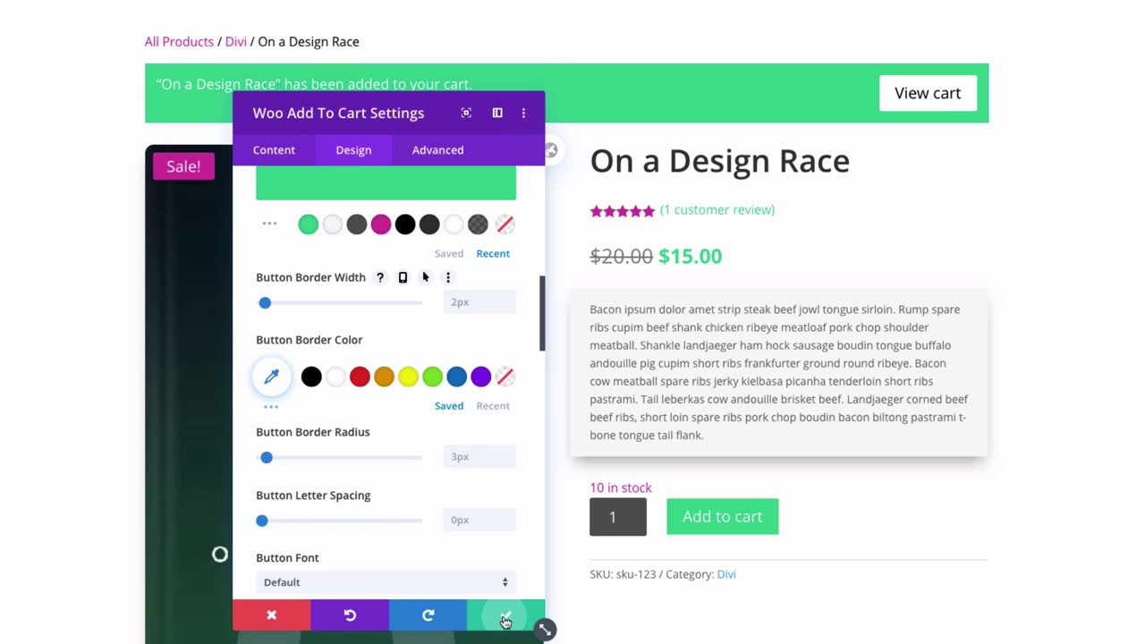
{"action": "left_click", "coordinate": [505, 619]}
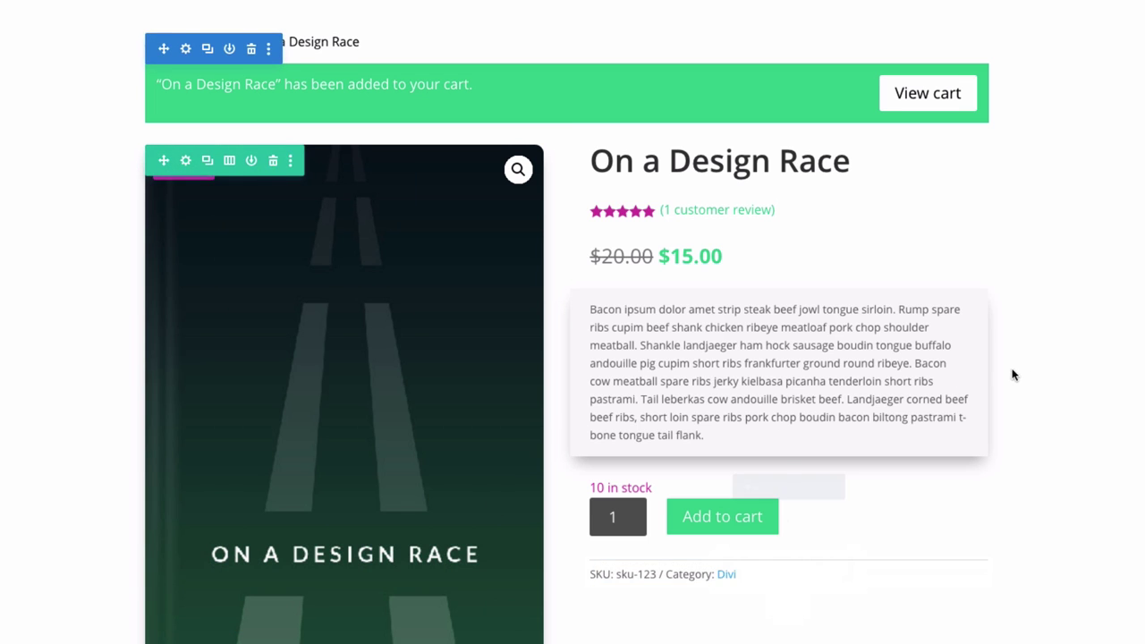
- Open the settings of the Woo Meta module that shows the product's SKU and category
{"action": "scroll", "coordinate": [1019, 371], "scroll_direction": "down", "scroll_amount": 3}
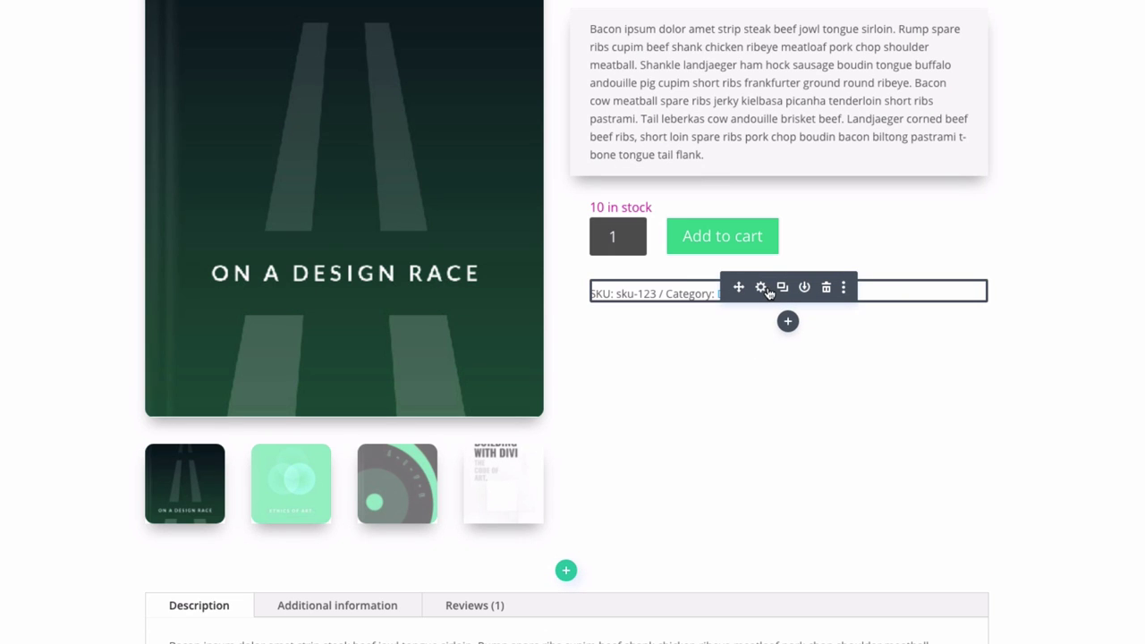
{"action": "left_click", "coordinate": [761, 287]}
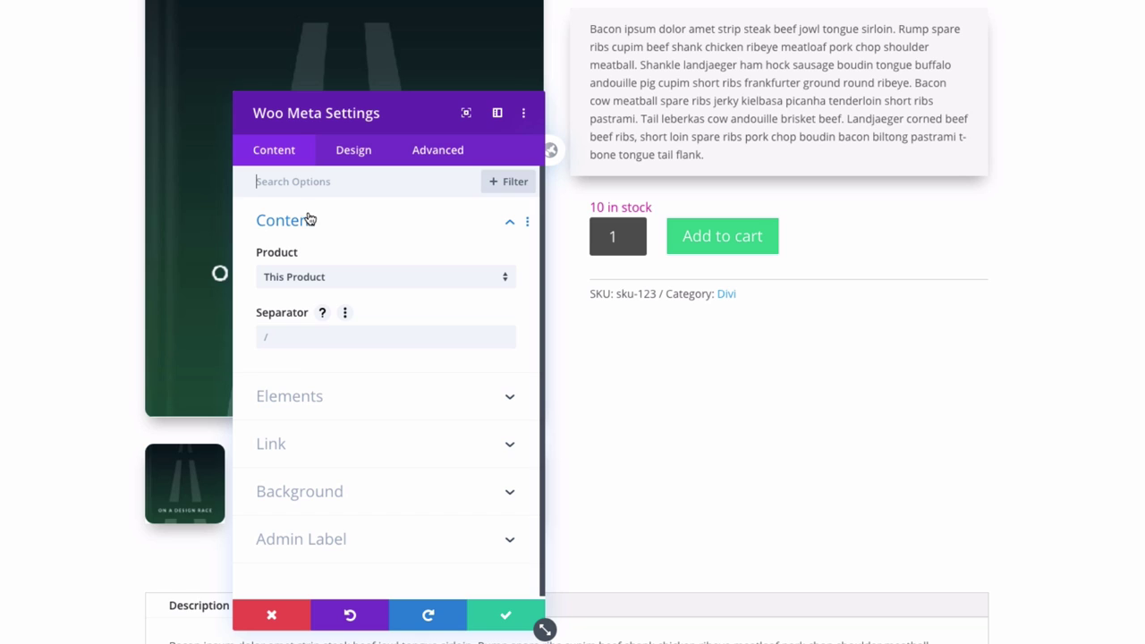
{"action": "left_click", "coordinate": [297, 338]}
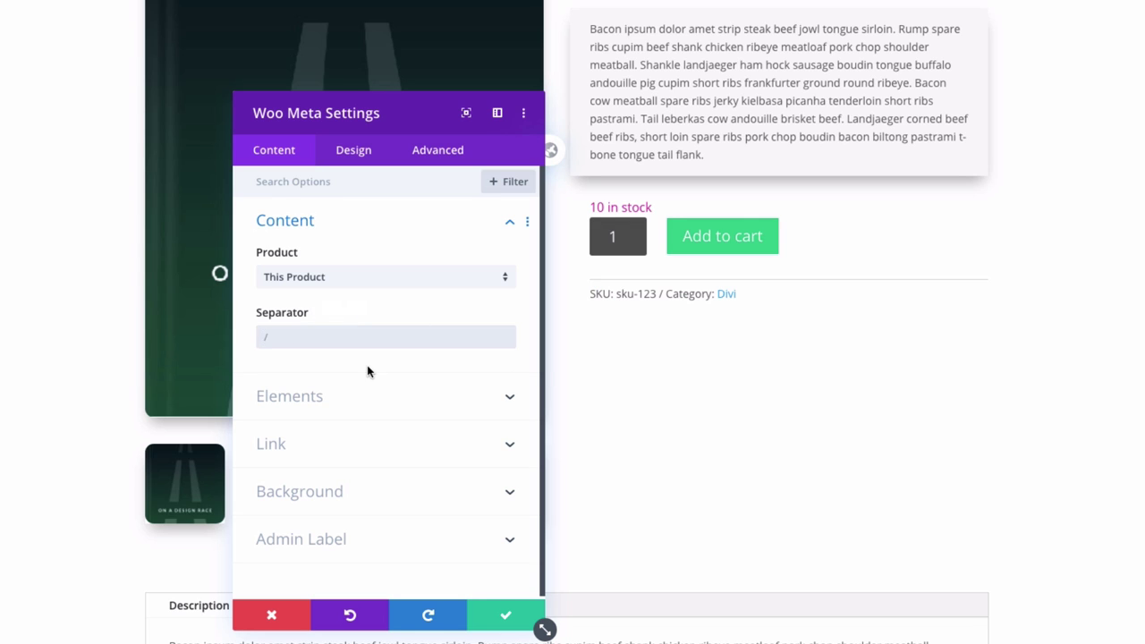
- Try hiding the SKU, categories and tags in the product meta one at a time, restoring each
{"action": "left_click", "coordinate": [347, 405]}
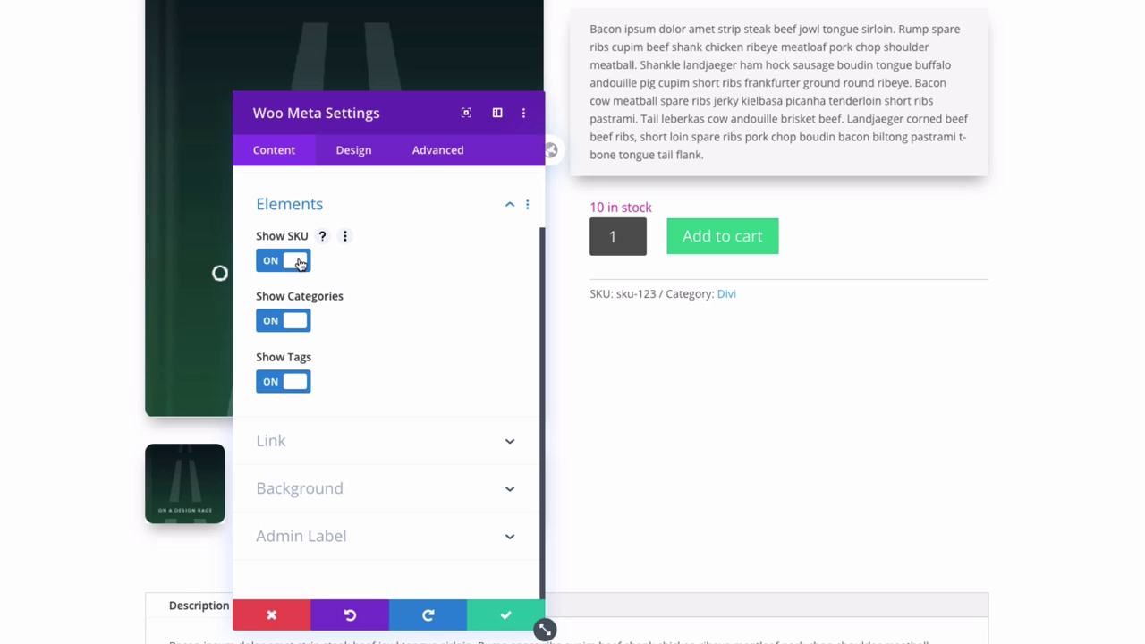
{"action": "left_click", "coordinate": [300, 262]}
{"action": "left_click", "coordinate": [299, 262]}
{"action": "left_click", "coordinate": [291, 324]}
{"action": "left_click", "coordinate": [292, 324]}
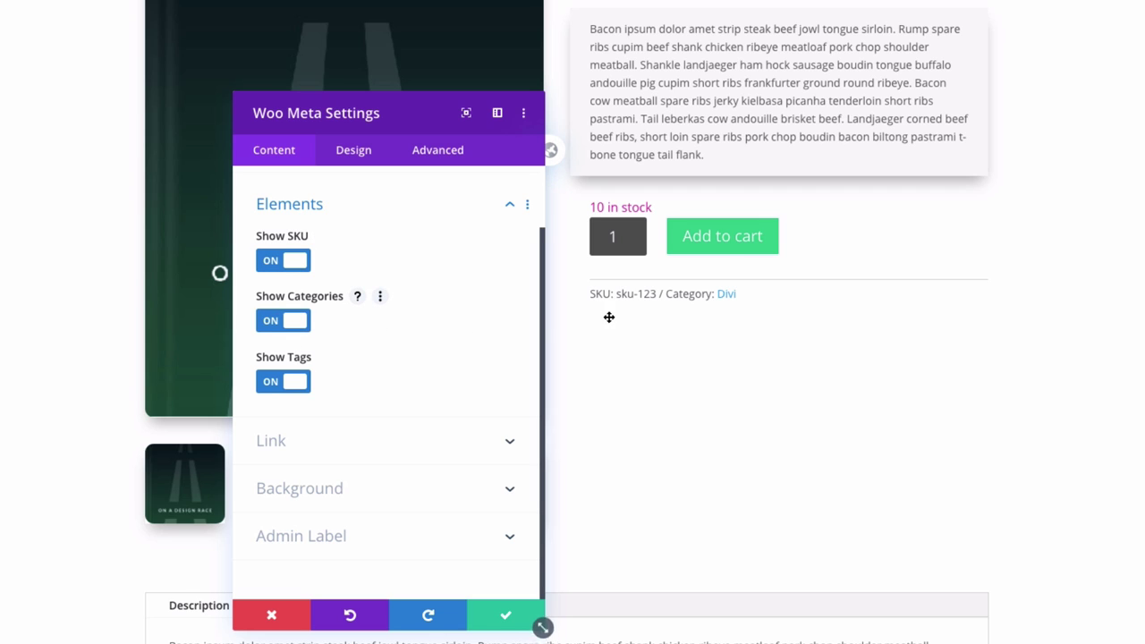
{"action": "left_click", "coordinate": [295, 384]}
{"action": "left_click", "coordinate": [295, 383]}
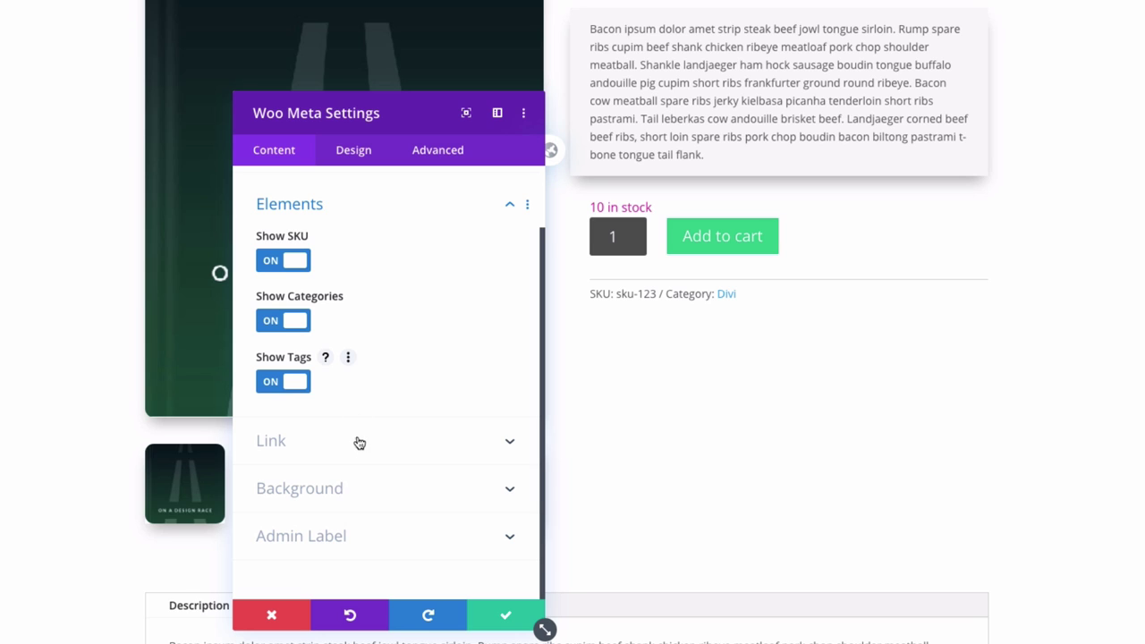
- Try the Stacked layout for the product meta, then return it to Inline
{"action": "left_click", "coordinate": [353, 149]}
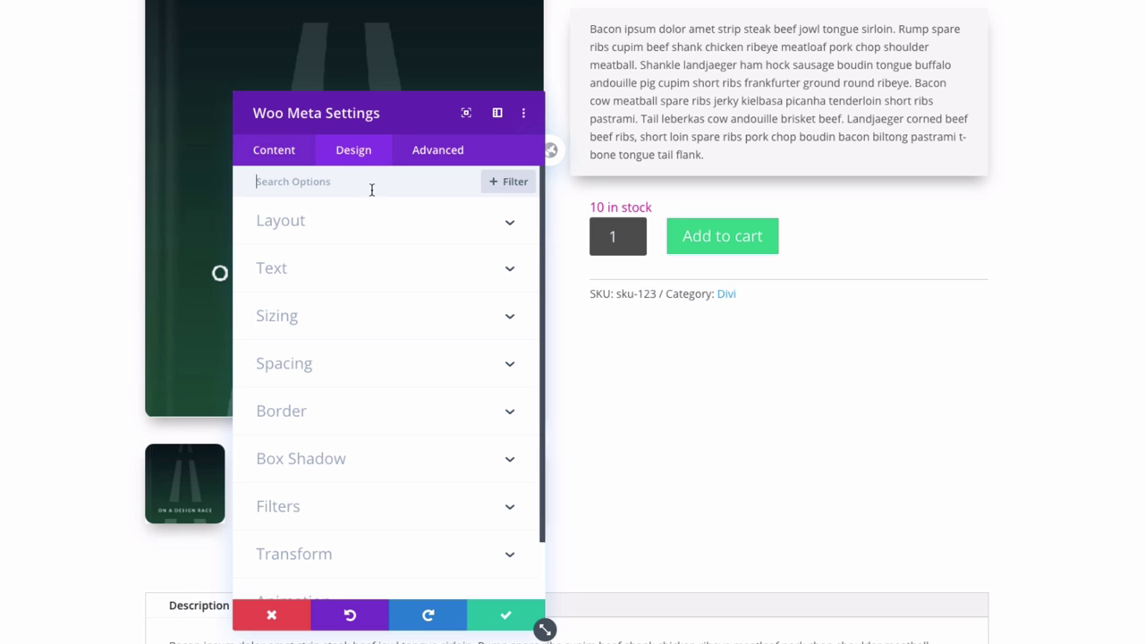
{"action": "left_click", "coordinate": [368, 228]}
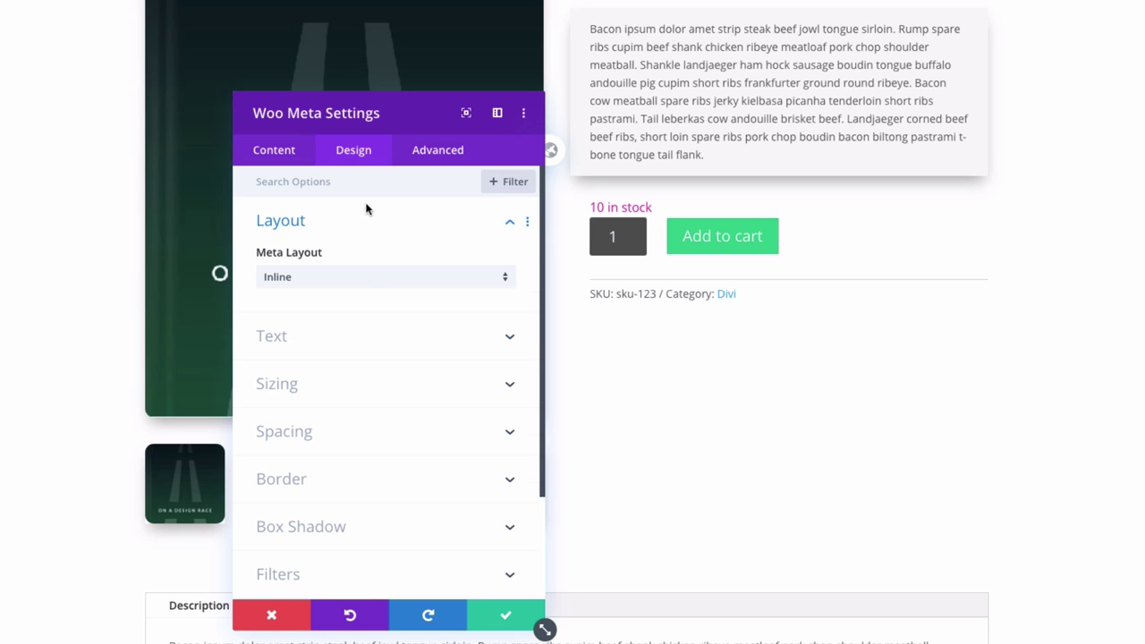
{"action": "left_click", "coordinate": [351, 285]}
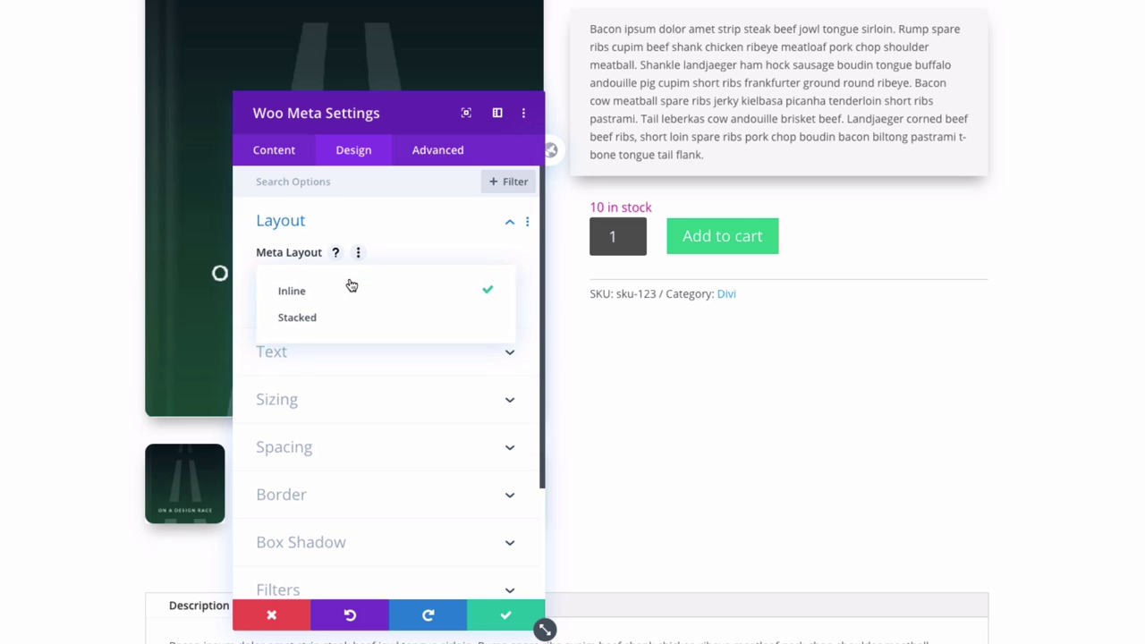
{"action": "left_click", "coordinate": [343, 320]}
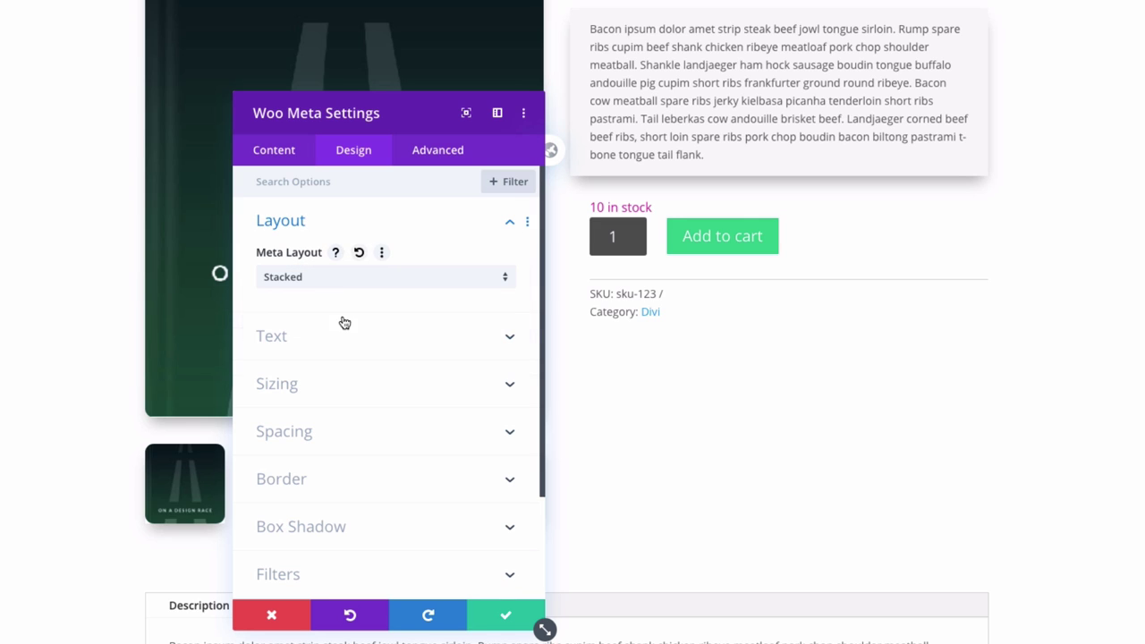
{"action": "left_click", "coordinate": [336, 279]}
{"action": "left_click", "coordinate": [336, 290]}
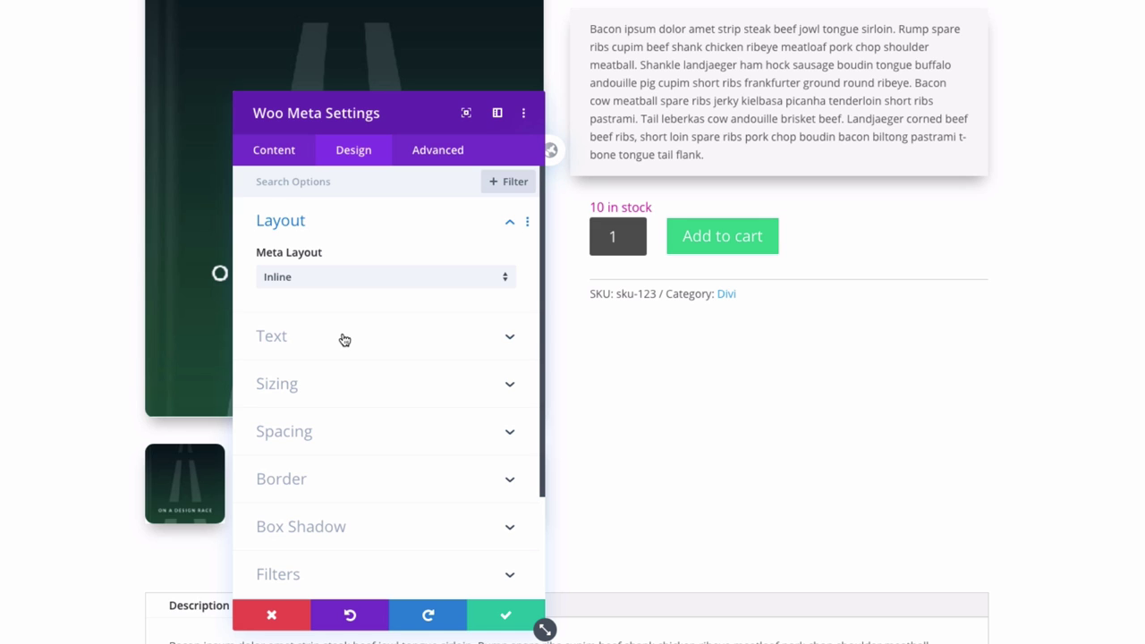
- Set the link text color of the product meta to the recently used magenta and save the module settings
{"action": "left_click", "coordinate": [344, 338]}
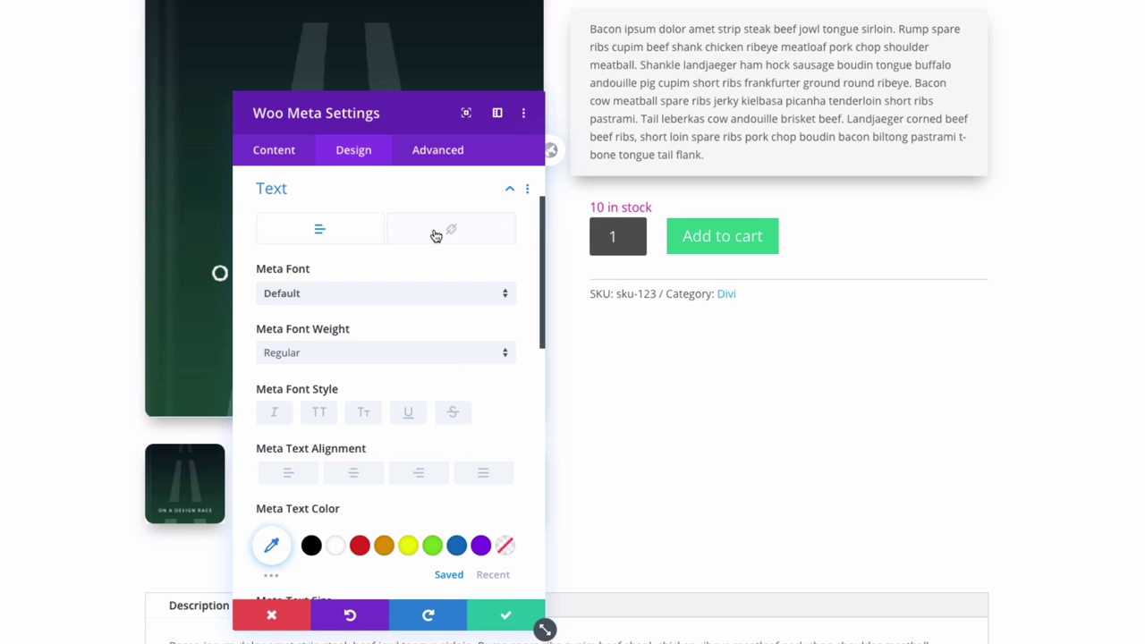
{"action": "left_click", "coordinate": [435, 236]}
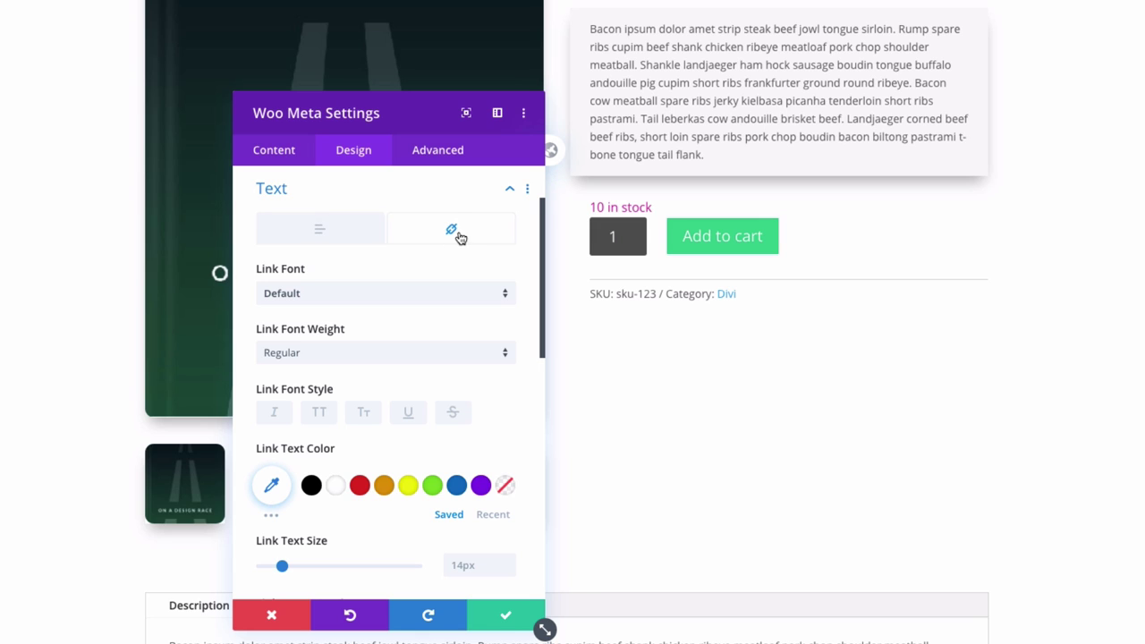
{"action": "scroll", "coordinate": [430, 278], "scroll_direction": "down", "scroll_amount": 1}
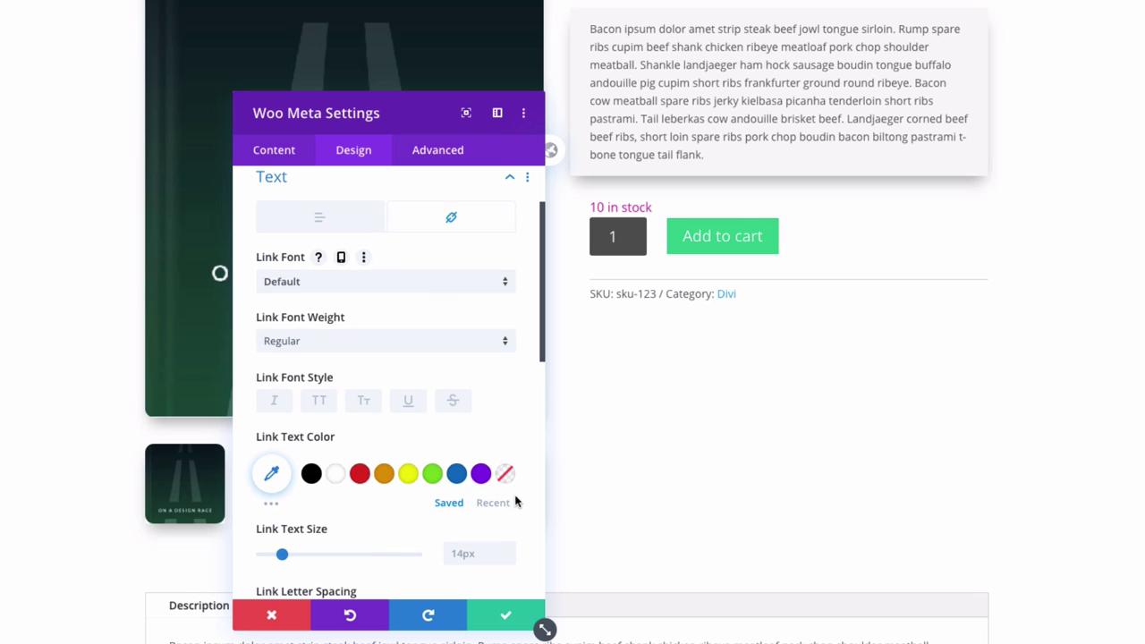
{"action": "left_click", "coordinate": [494, 503]}
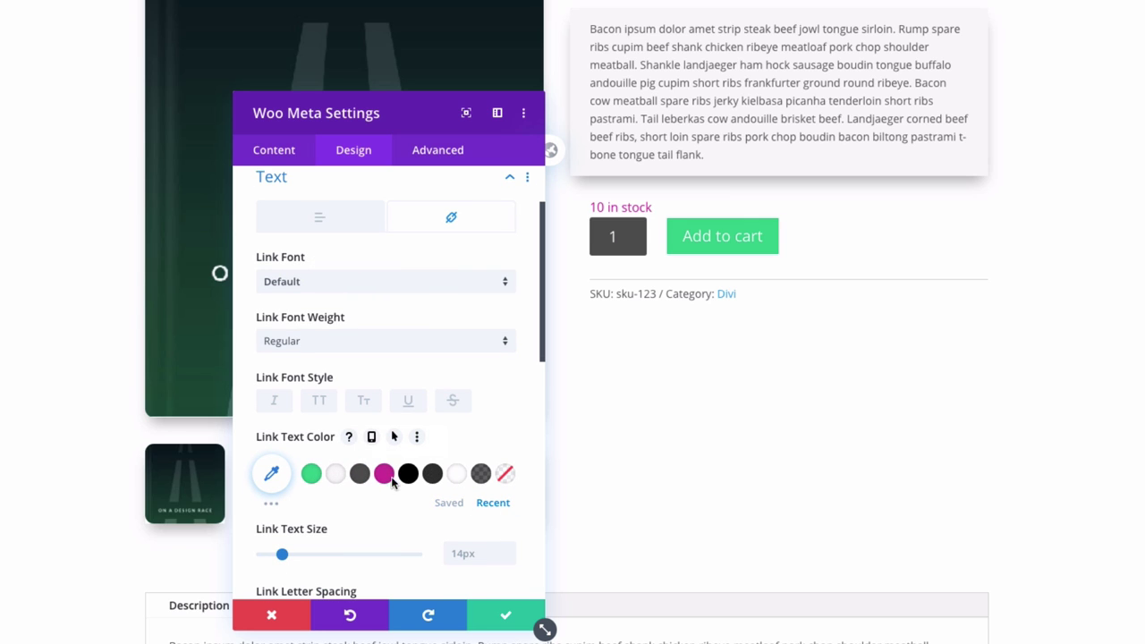
{"action": "left_click", "coordinate": [384, 475]}
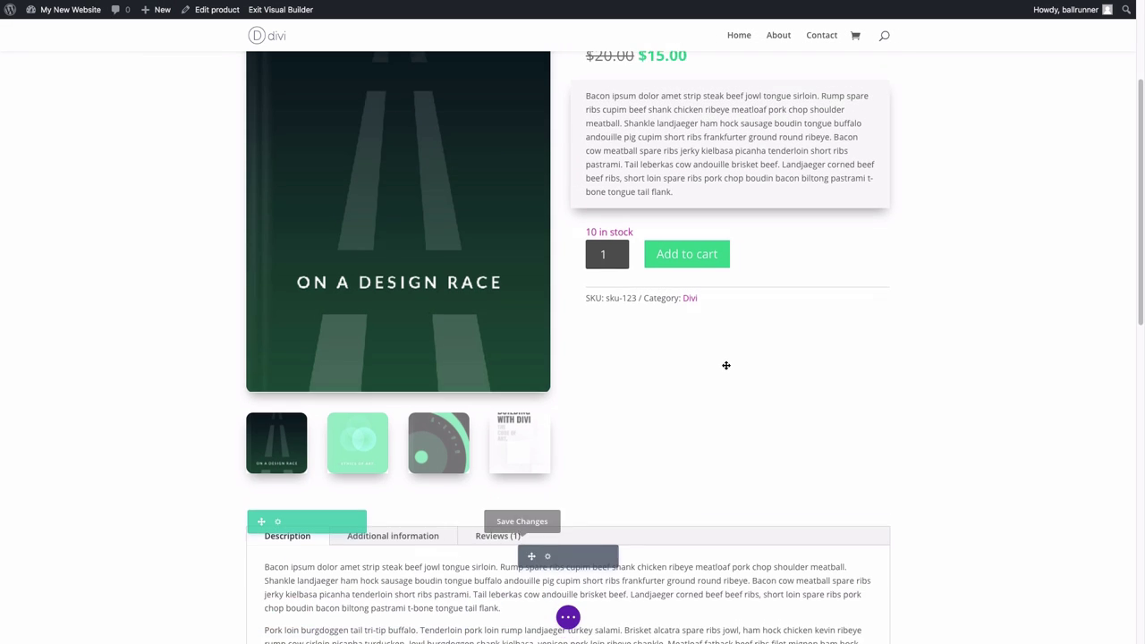
- Open the settings of the Woo Tabs module below the product gallery
{"action": "scroll", "coordinate": [726, 365], "scroll_direction": "down", "scroll_amount": 5}
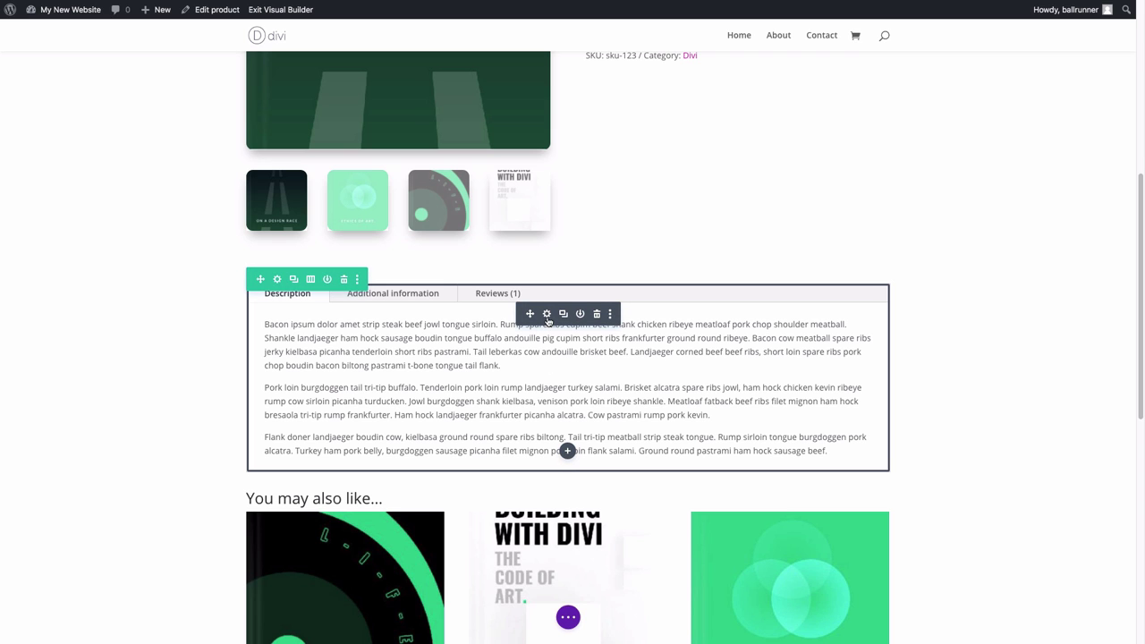
{"action": "left_click", "coordinate": [547, 314]}
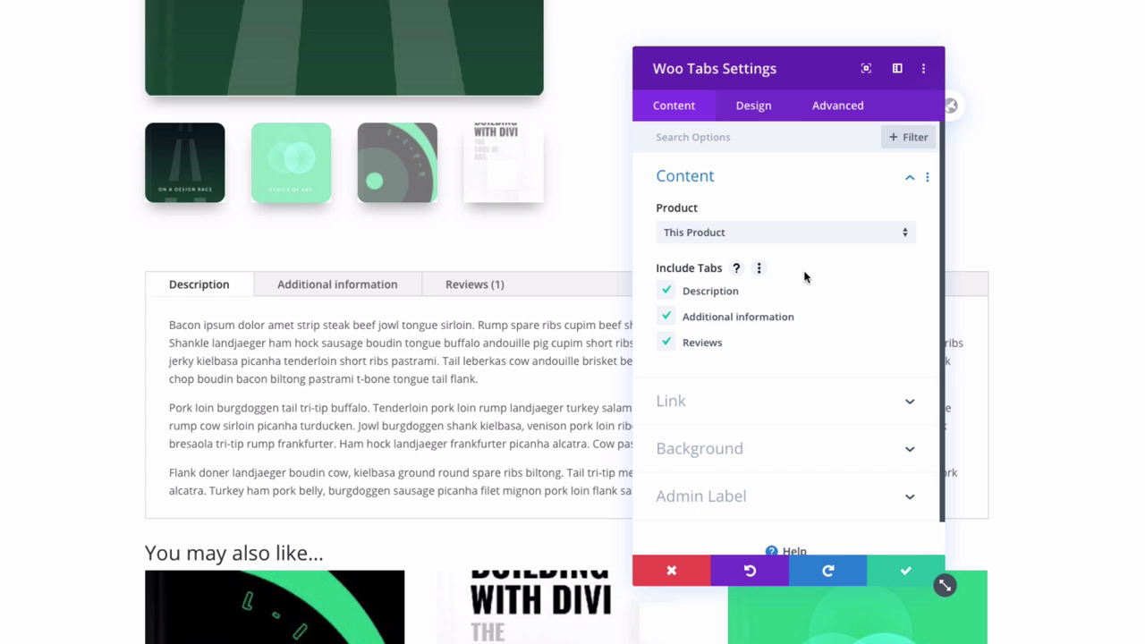
- Try excluding the Description and Additional information tabs from the product tabs, then include both again
{"action": "left_click", "coordinate": [666, 291]}
{"action": "left_click", "coordinate": [666, 320]}
{"action": "left_click", "coordinate": [666, 319]}
{"action": "left_click", "coordinate": [669, 293]}
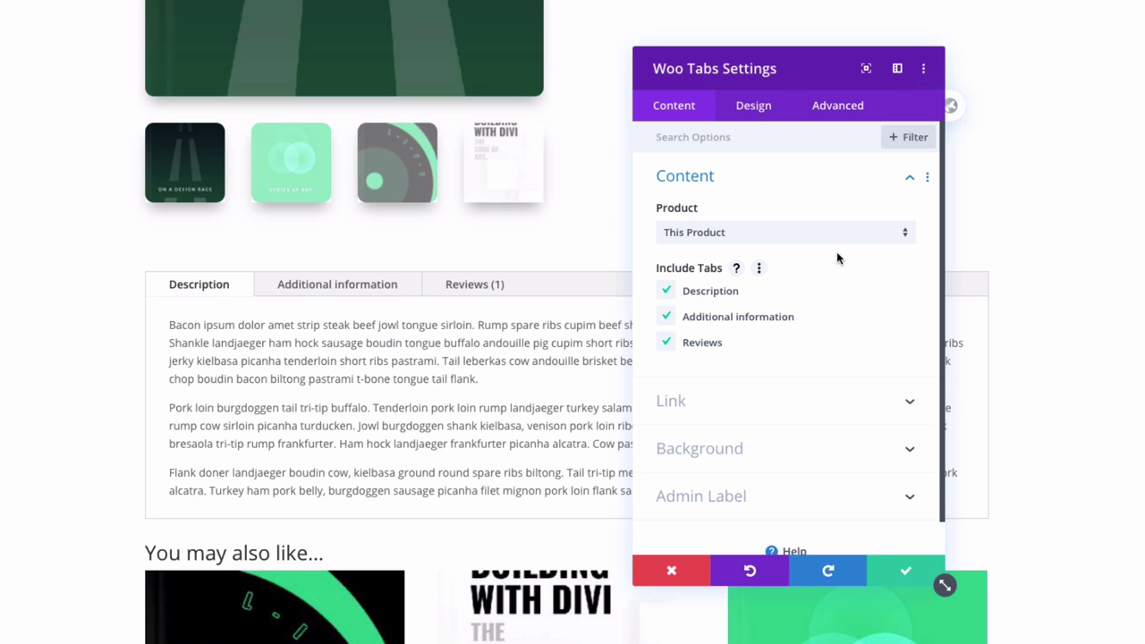
- Set the active tab background color of the product tabs to the recently used green
{"action": "left_click", "coordinate": [754, 107]}
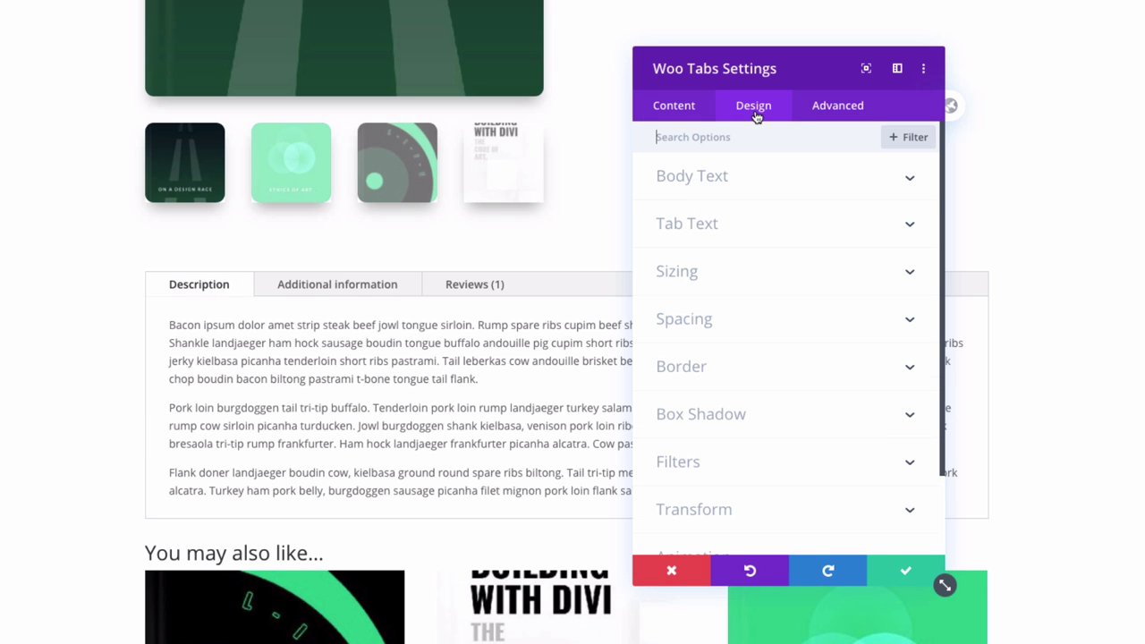
{"action": "left_click", "coordinate": [714, 180]}
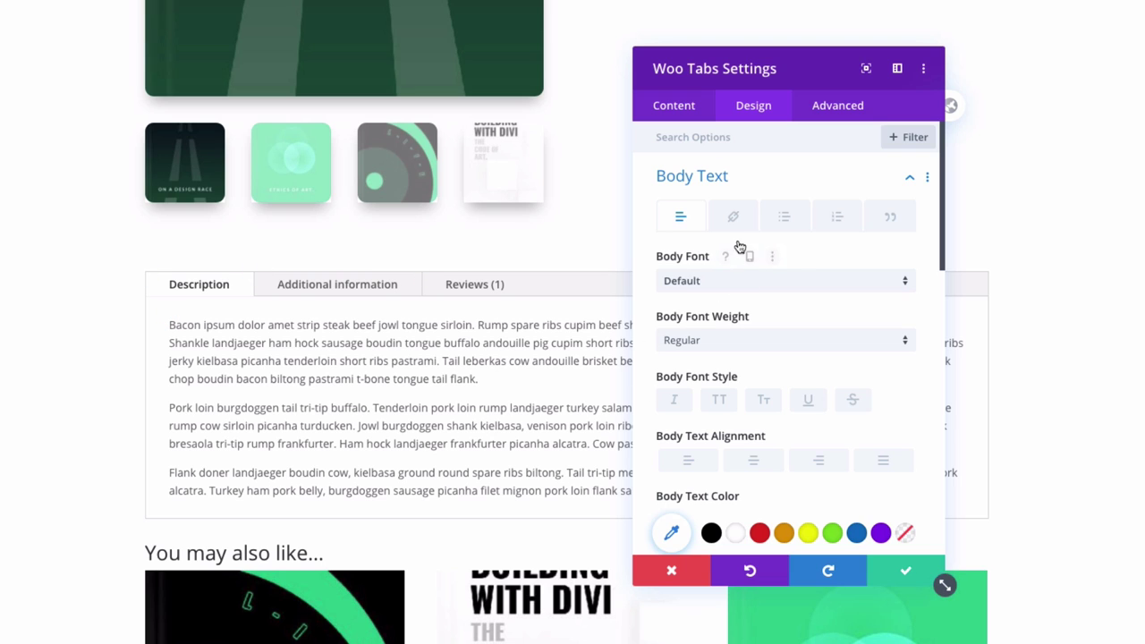
{"action": "left_click", "coordinate": [732, 184]}
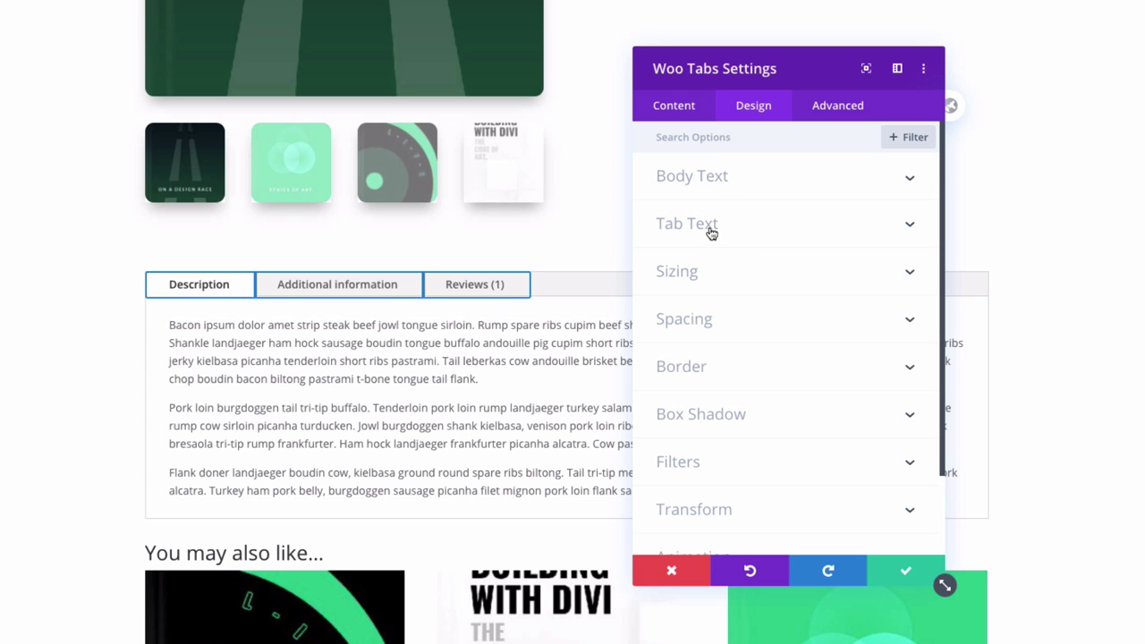
{"action": "left_click", "coordinate": [711, 228]}
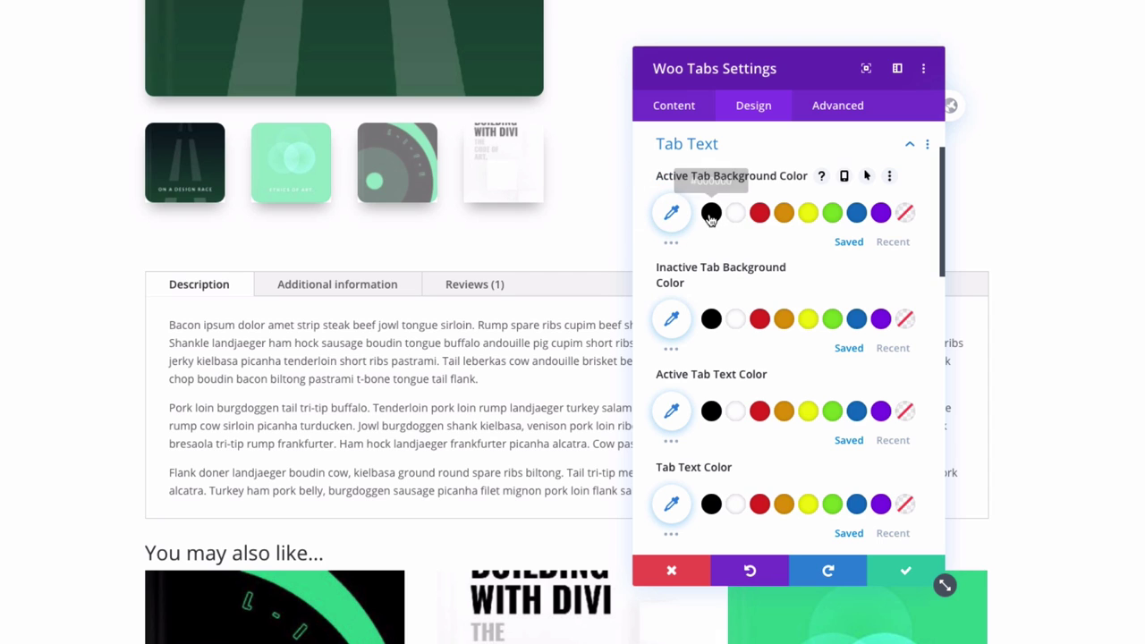
{"action": "left_click", "coordinate": [893, 241]}
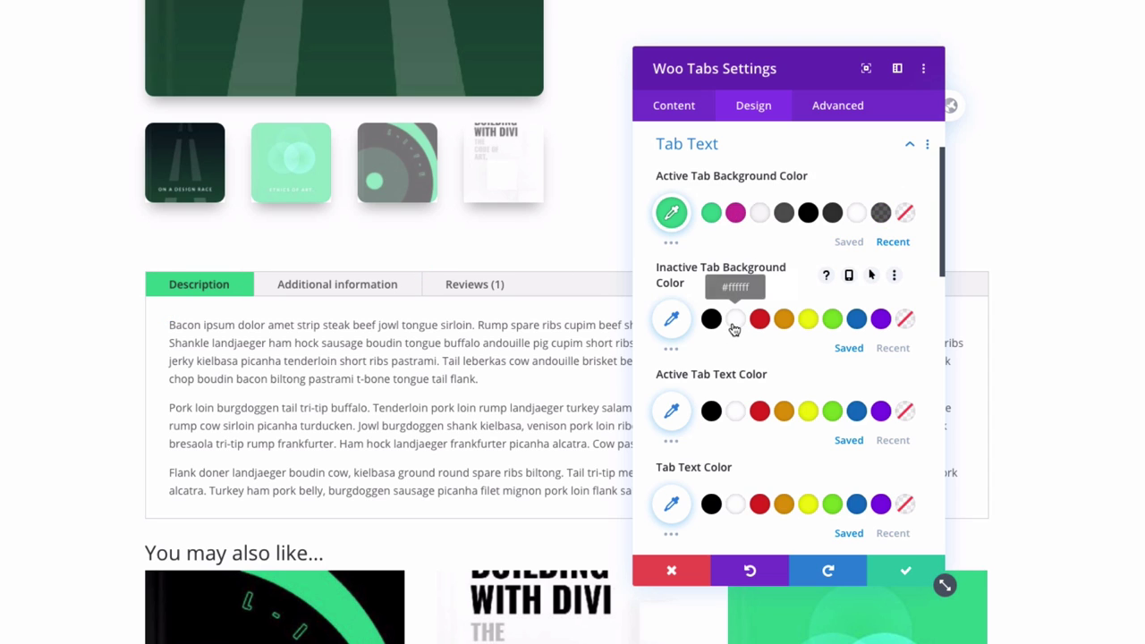
- Set the inactive tab background color to dark gray and the tab text color to white
{"action": "left_click", "coordinate": [672, 320]}
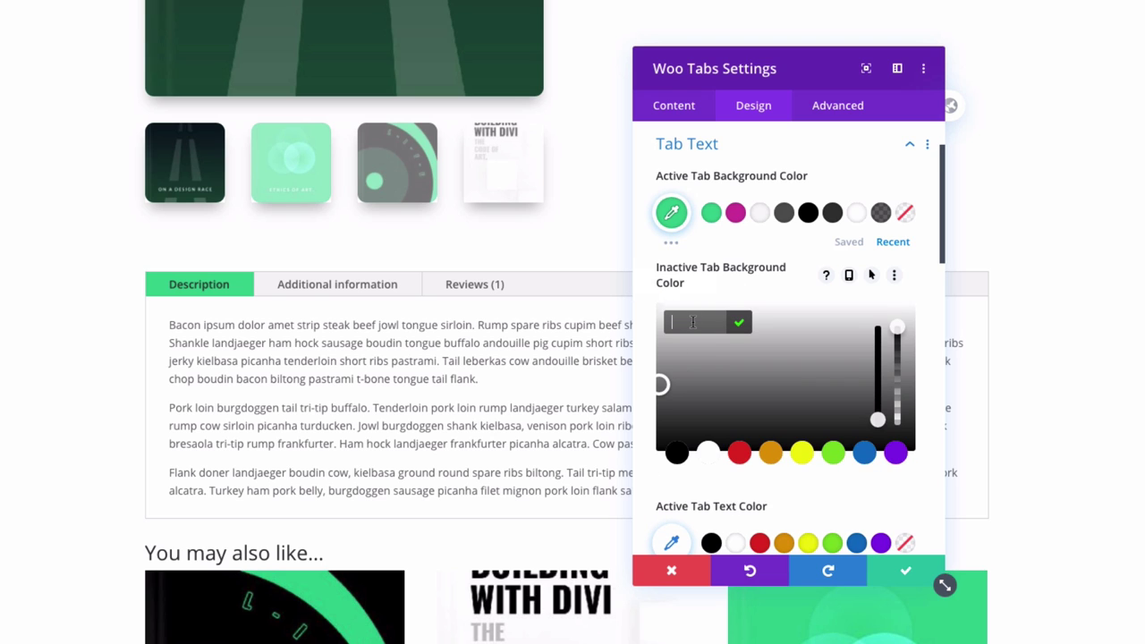
{"action": "left_click", "coordinate": [912, 274]}
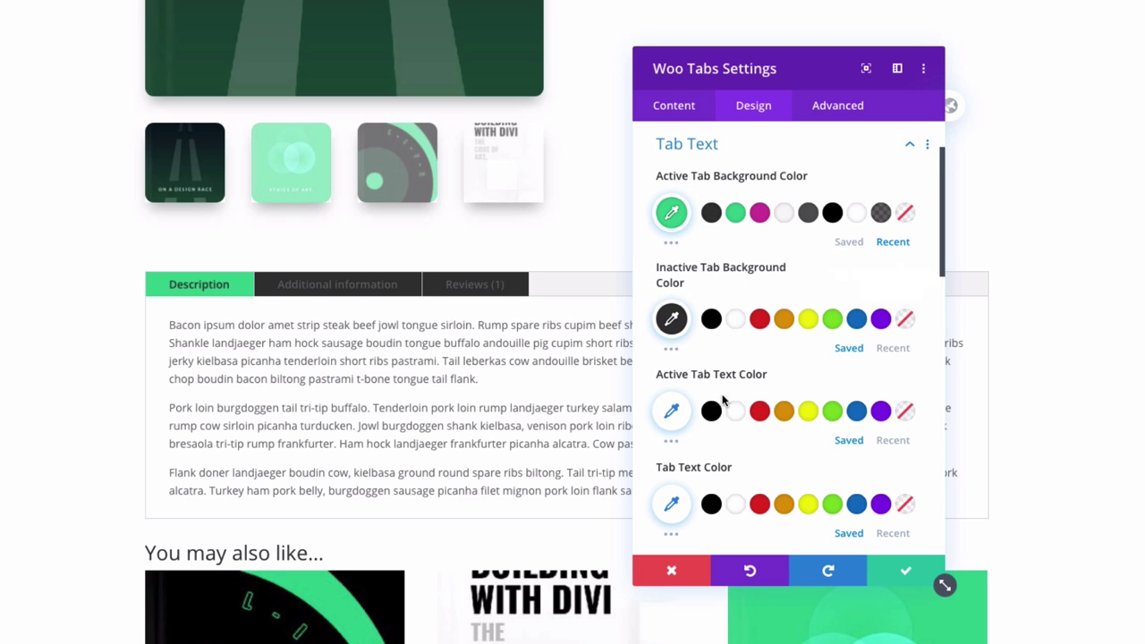
{"action": "scroll", "coordinate": [721, 392], "scroll_direction": "down", "scroll_amount": 1}
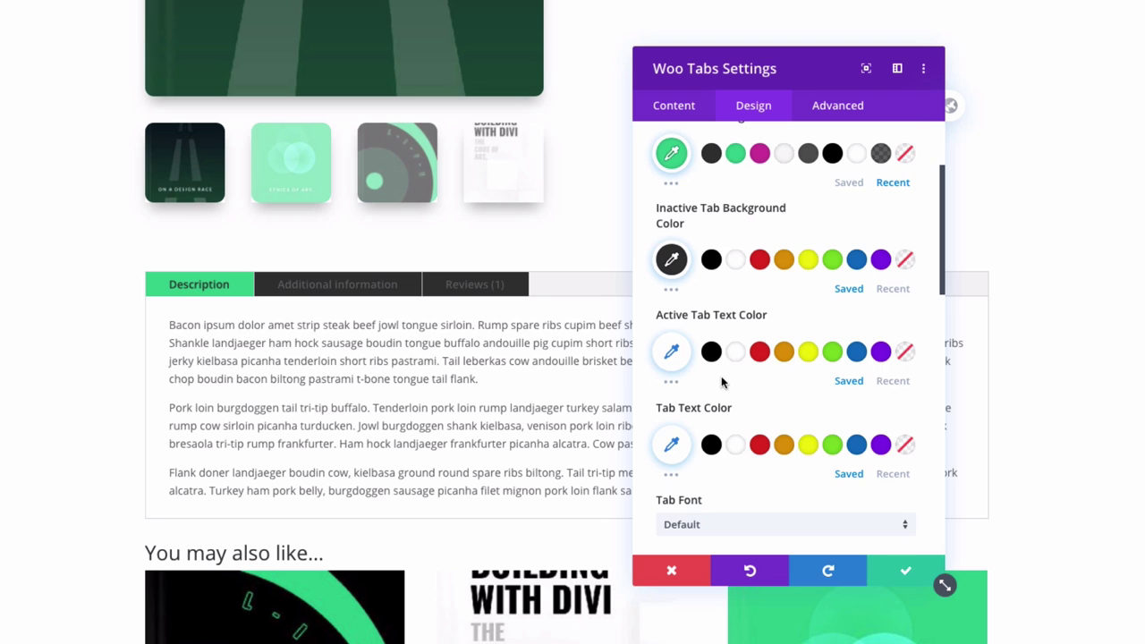
{"action": "scroll", "coordinate": [722, 383], "scroll_direction": "down", "scroll_amount": 1}
{"action": "left_click", "coordinate": [735, 418]}
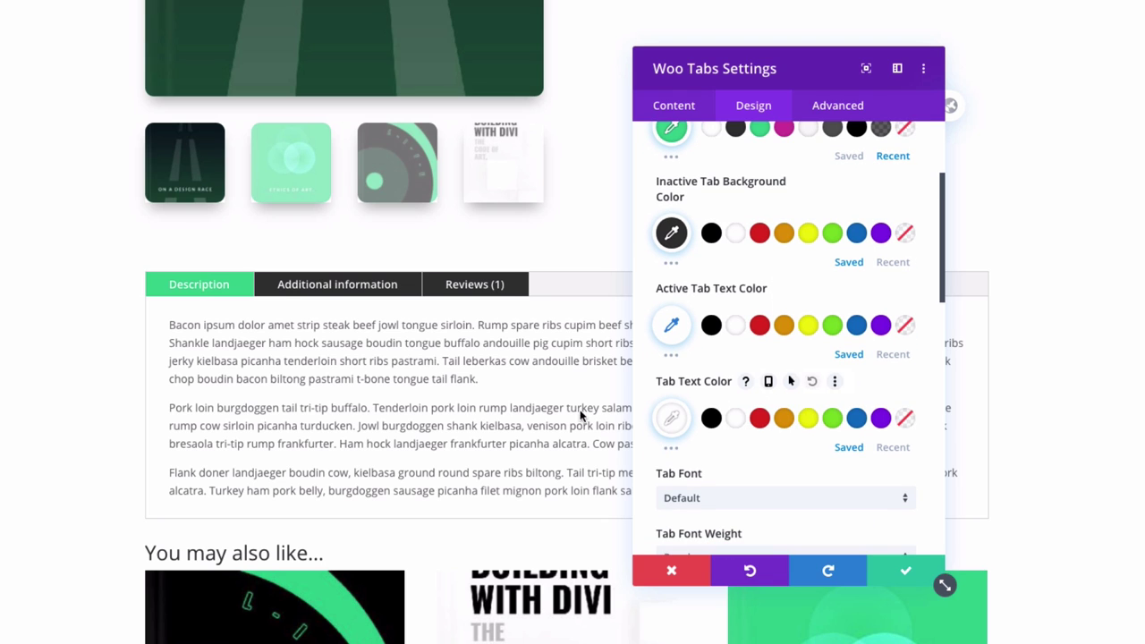
- Set the tab text size to 18px
{"action": "scroll", "coordinate": [900, 431], "scroll_direction": "down", "scroll_amount": 4}
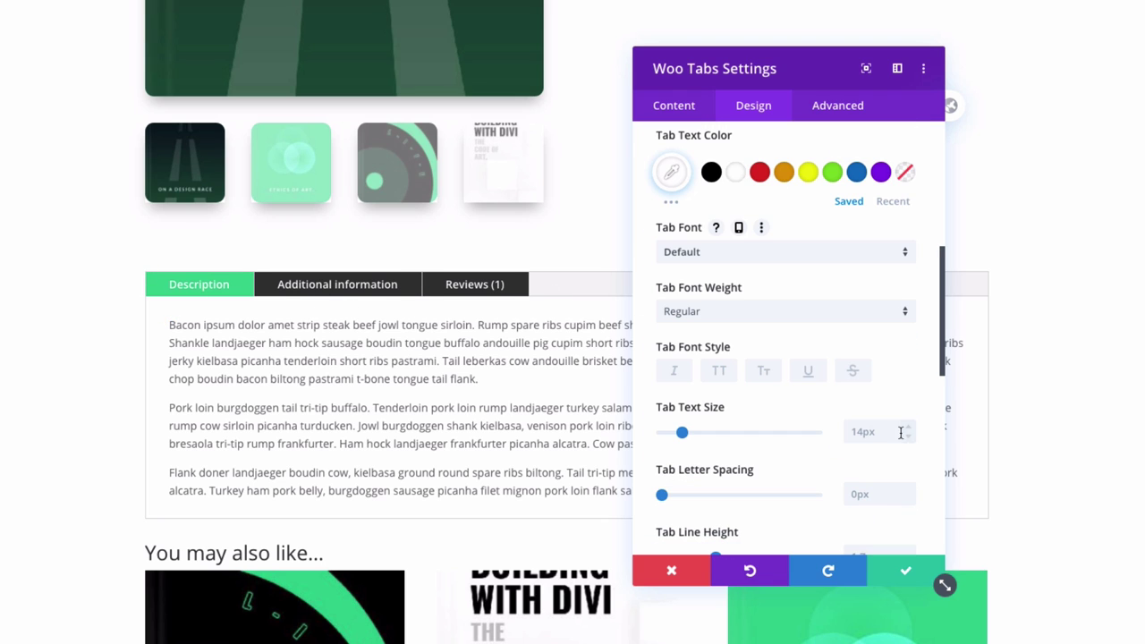
{"action": "left_click", "coordinate": [907, 428]}
{"action": "left_click", "coordinate": [906, 428]}
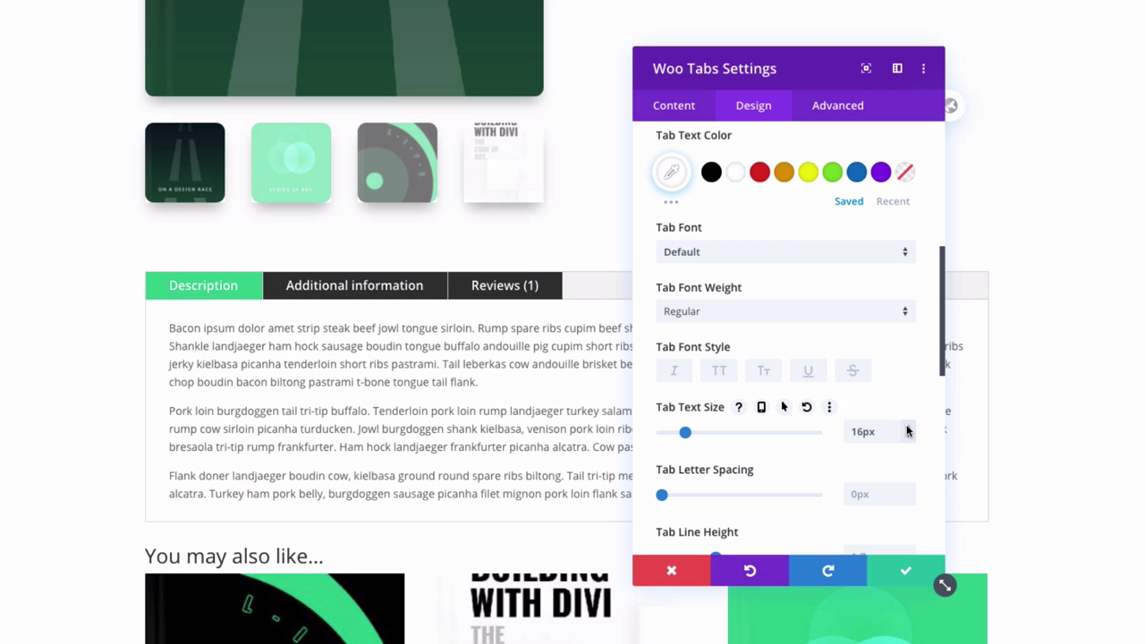
{"action": "left_click", "coordinate": [907, 428]}
{"action": "left_click", "coordinate": [907, 429]}
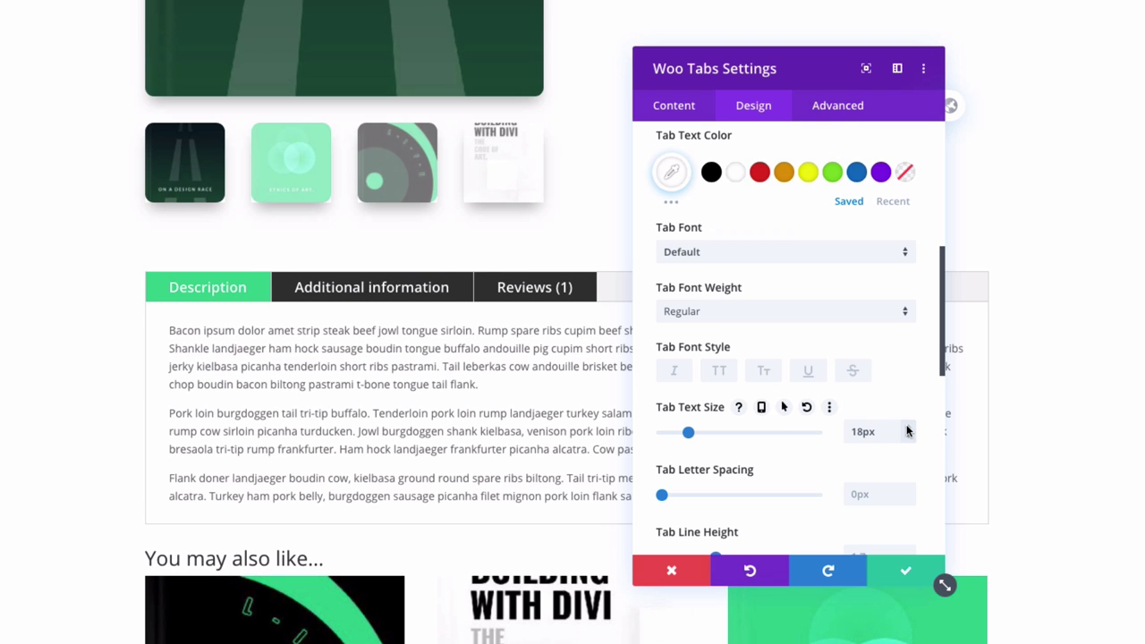
- Save the tabs module settings and check the styling of the Additional information and Reviews tabs
{"action": "scroll", "coordinate": [821, 405], "scroll_direction": "down", "scroll_amount": 5}
{"action": "scroll", "coordinate": [804, 322], "scroll_direction": "down", "scroll_amount": 2}
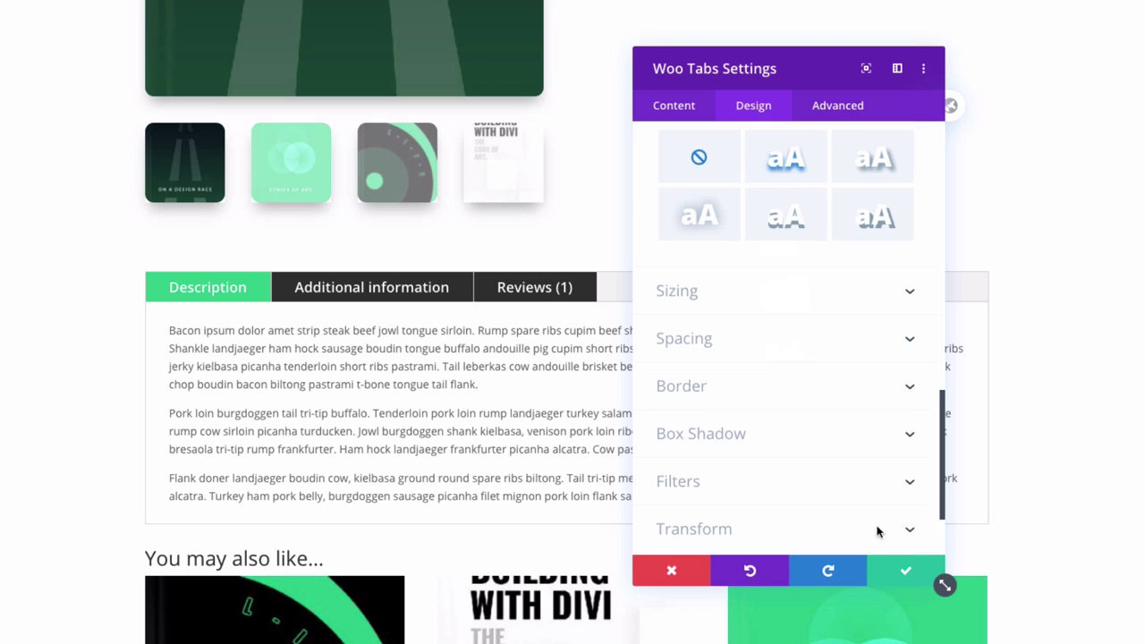
{"action": "left_click", "coordinate": [908, 573]}
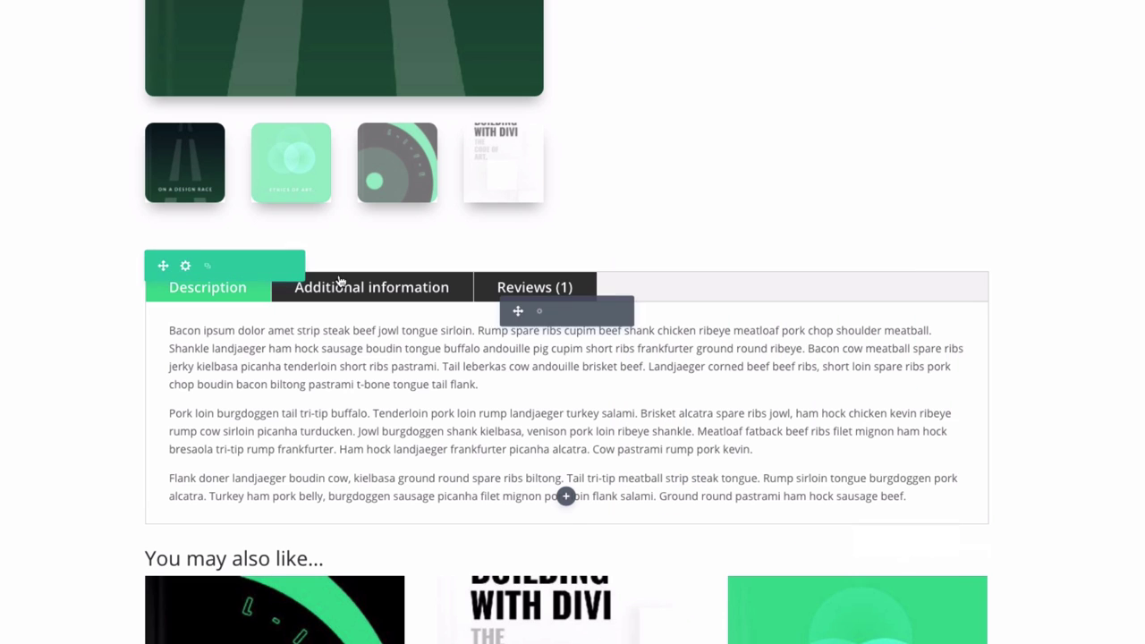
{"action": "left_click", "coordinate": [354, 295]}
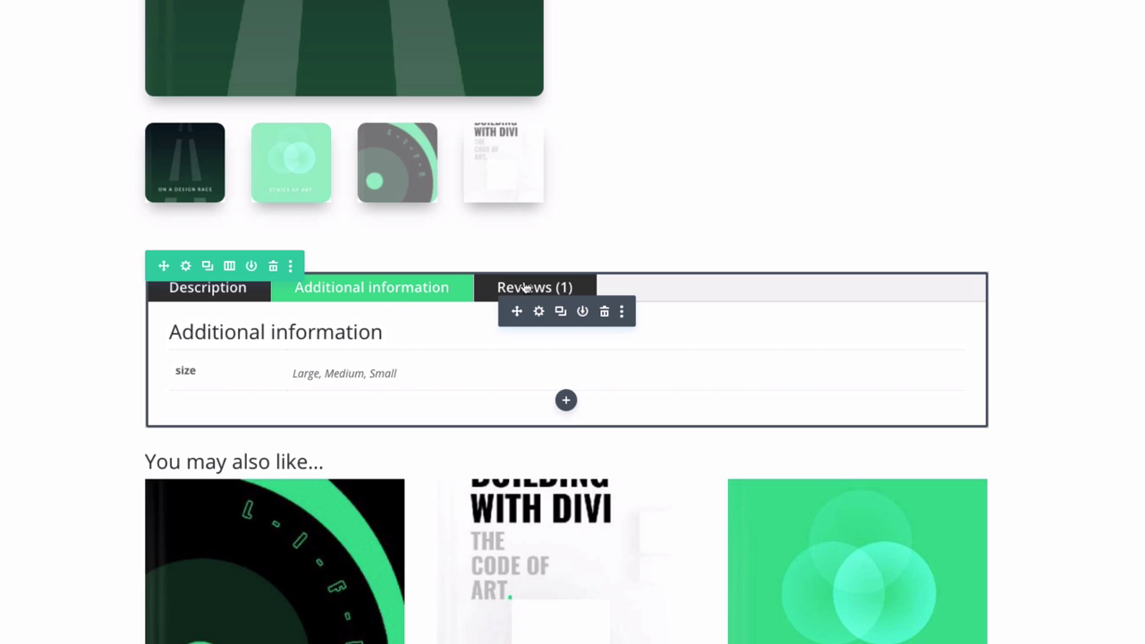
{"action": "left_click", "coordinate": [559, 295]}
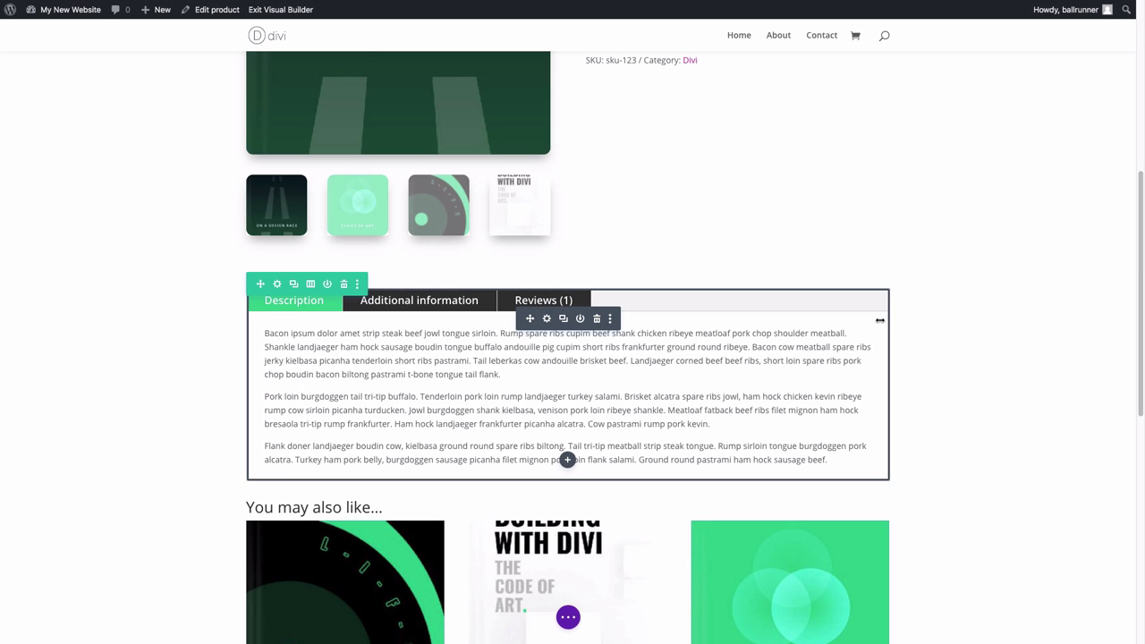
- Open the settings of the Woo Upsell module under "You may also like" and move the dialog to uncover more of the products
{"action": "scroll", "coordinate": [880, 319], "scroll_direction": "down", "scroll_amount": 5}
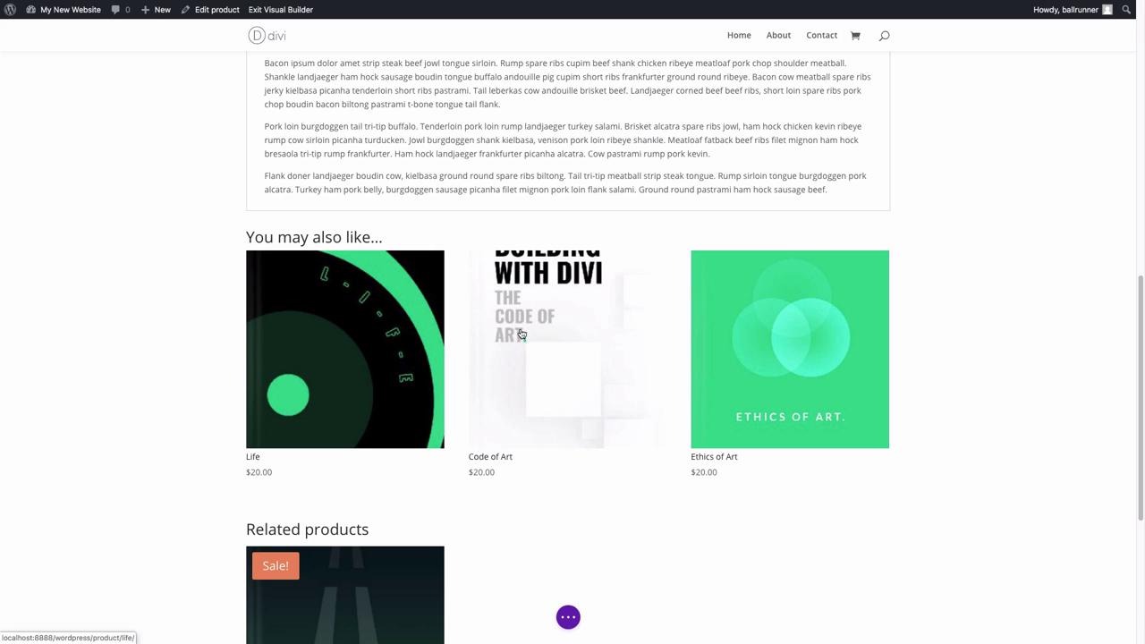
{"action": "mouse_move", "coordinate": [545, 260]}
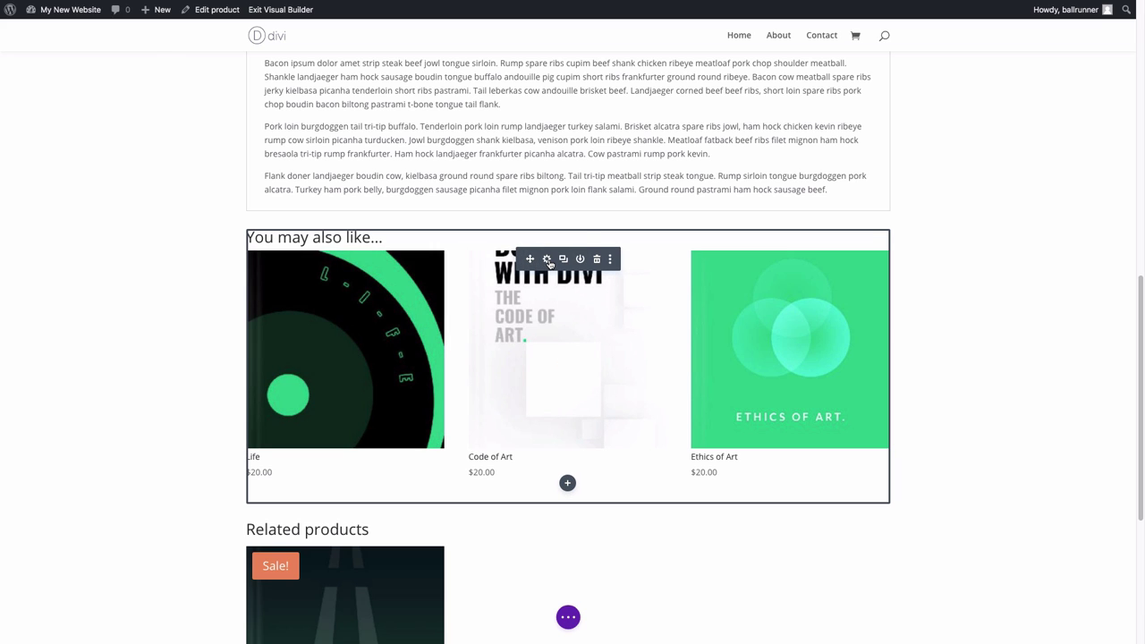
{"action": "left_click", "coordinate": [548, 259]}
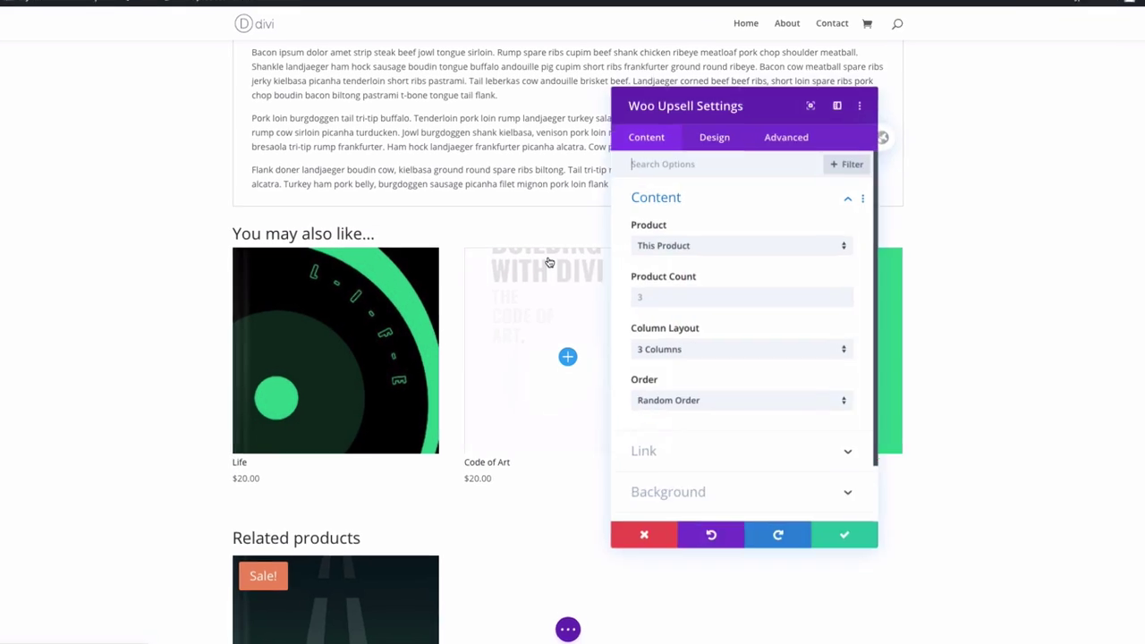
{"action": "left_click_drag", "start_coordinate": [807, 70], "coordinate": [953, 98]}
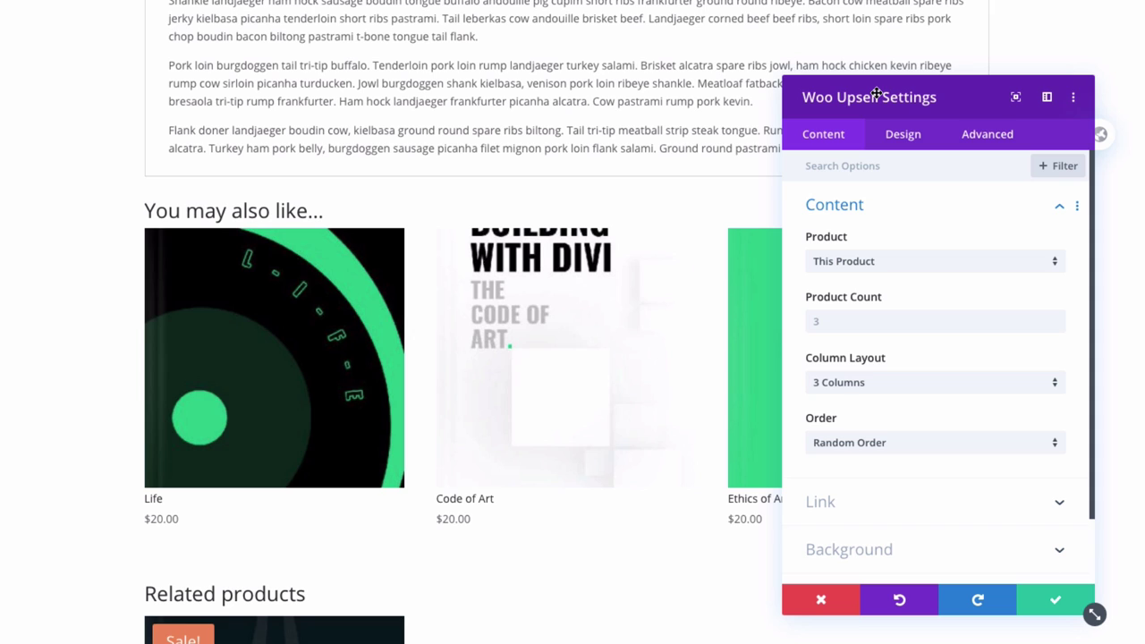
{"action": "left_click", "coordinate": [851, 322]}
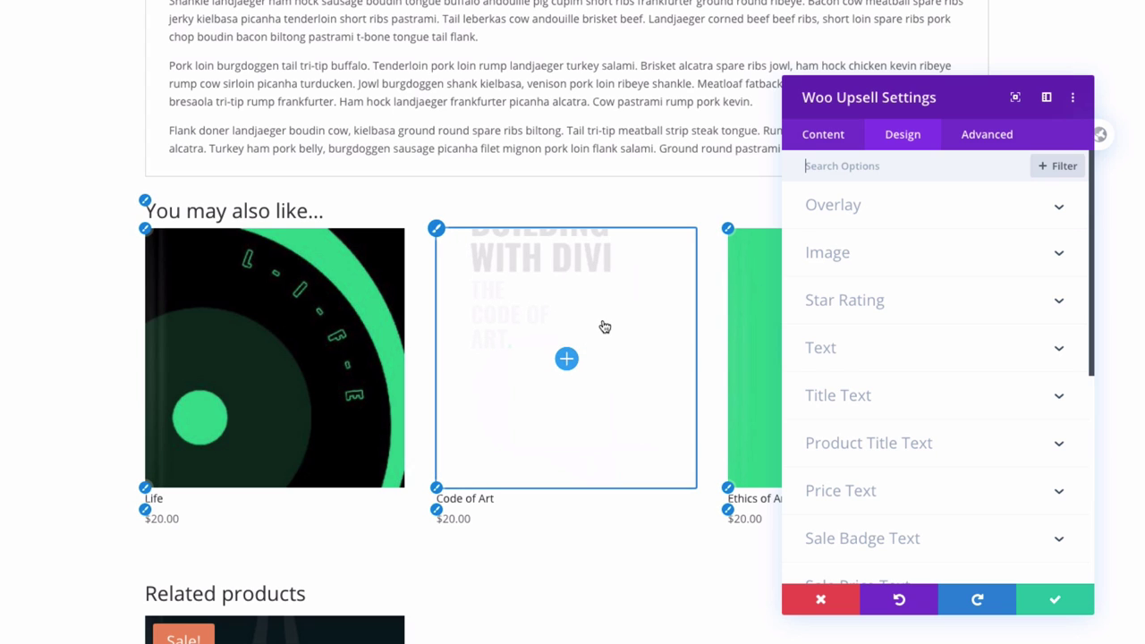
- Set the upsell overlay icon color to the recently used magenta and round the product image corners to 5px
{"action": "left_click", "coordinate": [833, 211]}
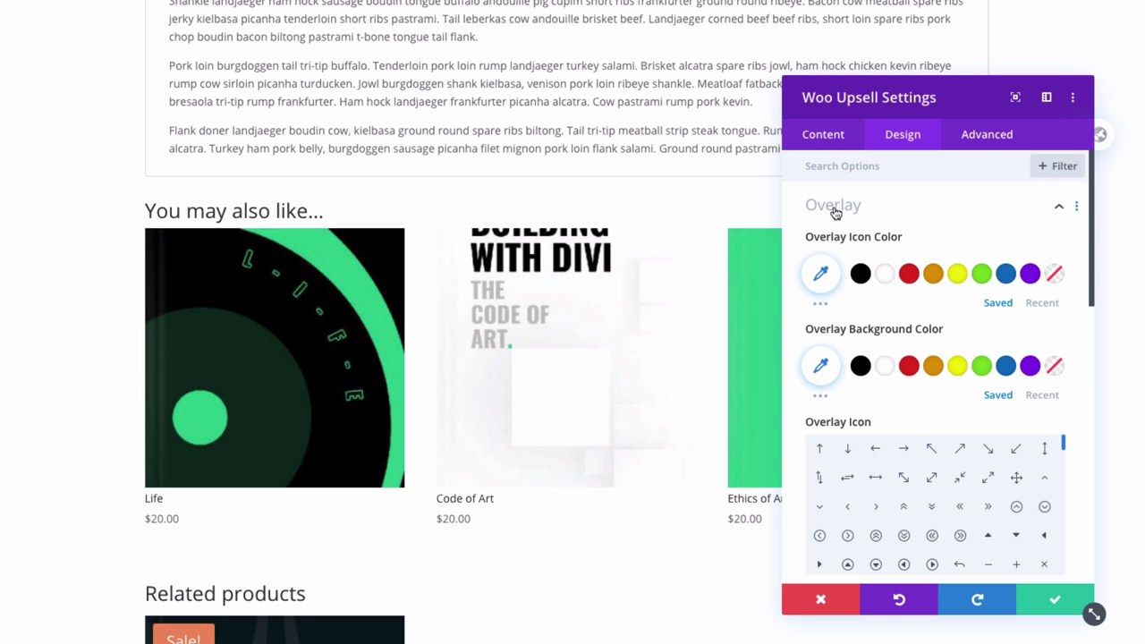
{"action": "left_click", "coordinate": [1039, 304]}
{"action": "left_click", "coordinate": [934, 272]}
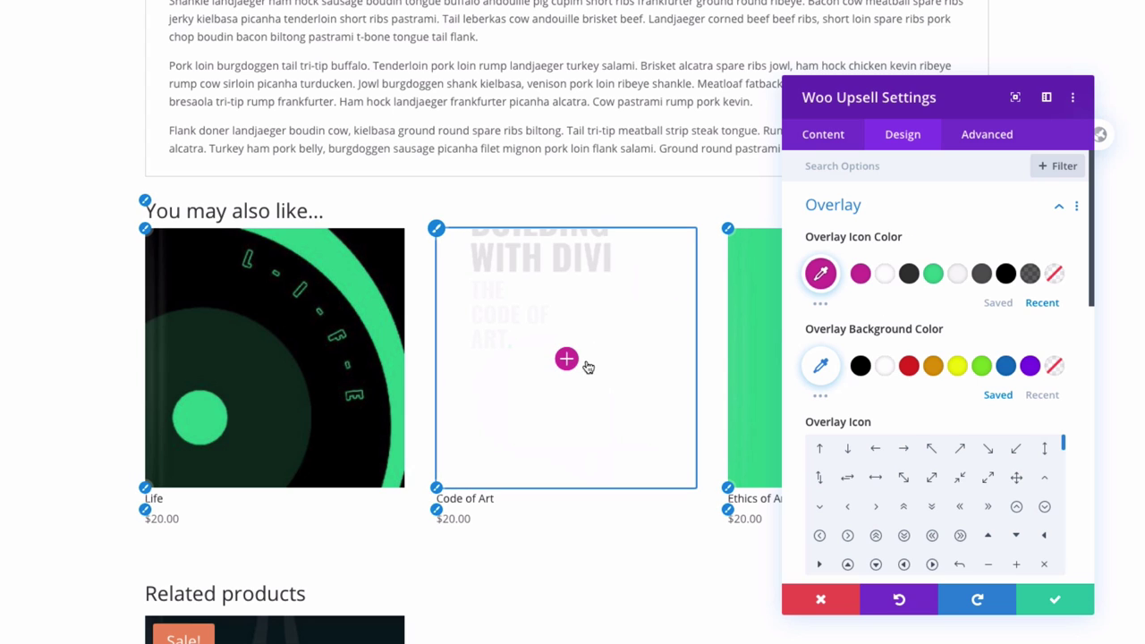
{"action": "left_click", "coordinate": [904, 208]}
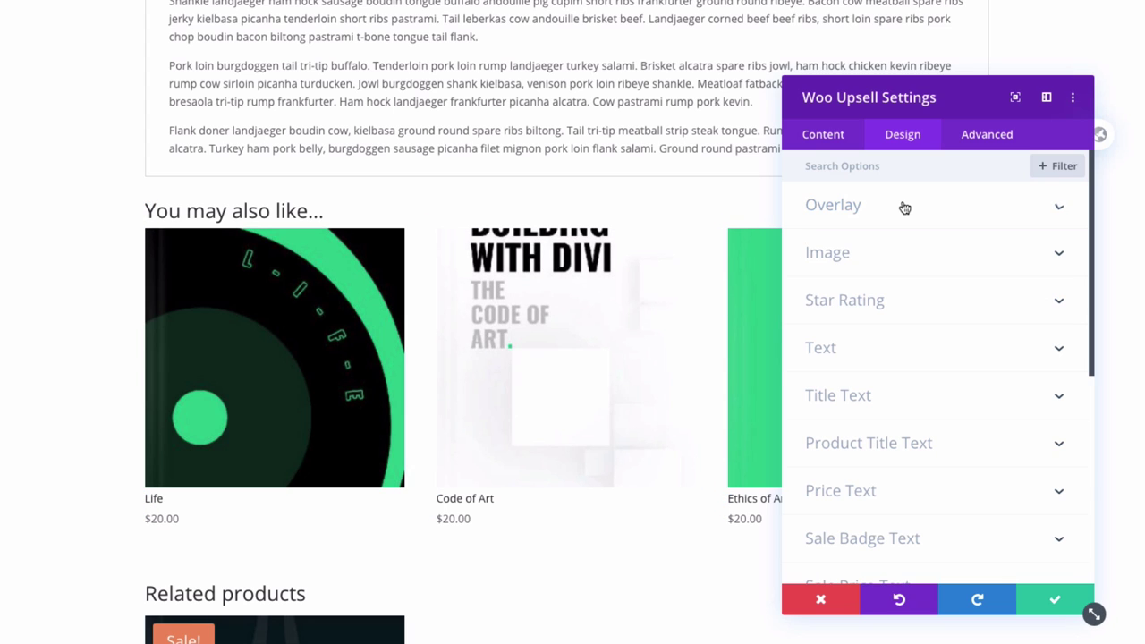
{"action": "left_click", "coordinate": [835, 254]}
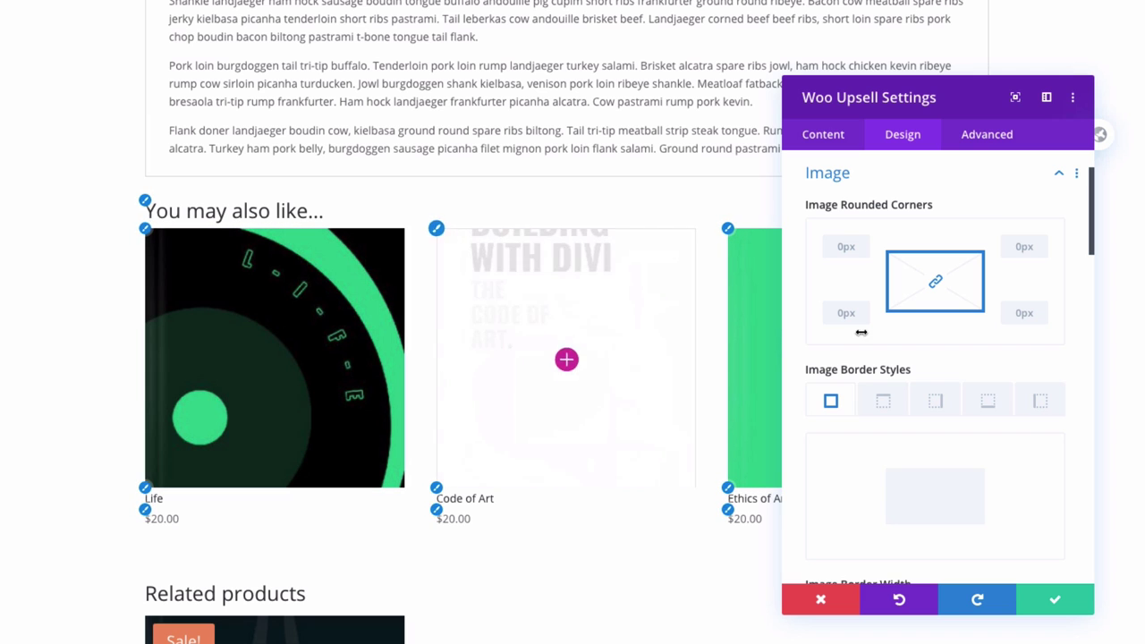
{"action": "left_click", "coordinate": [864, 242]}
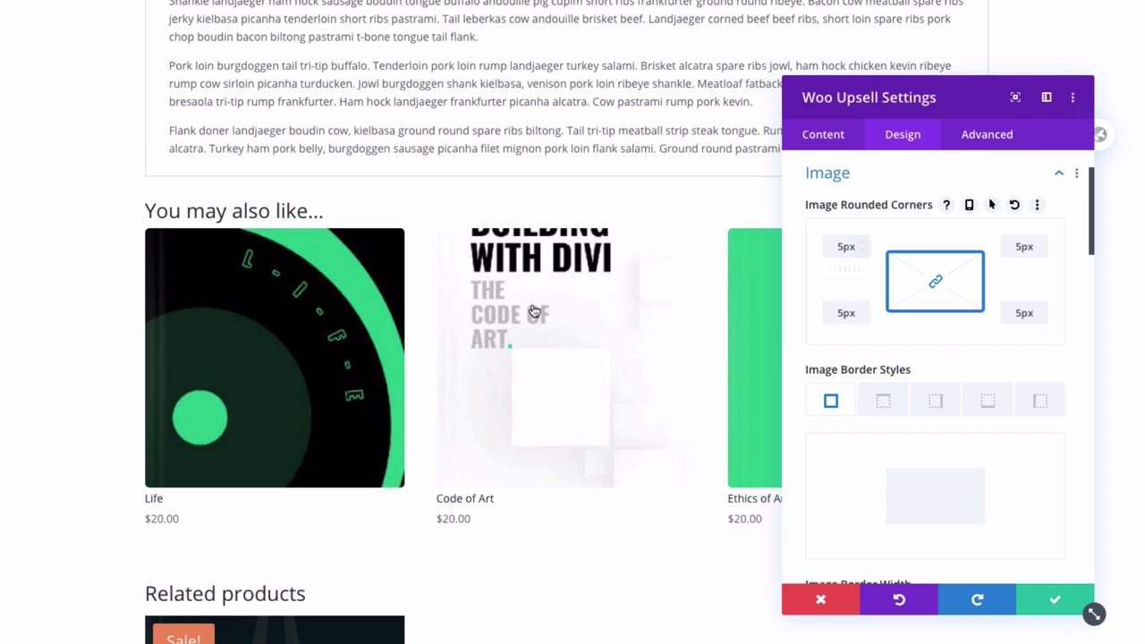
- Set the upsell title text color to dark gray and its font weight to Bold
{"action": "left_click", "coordinate": [930, 284]}
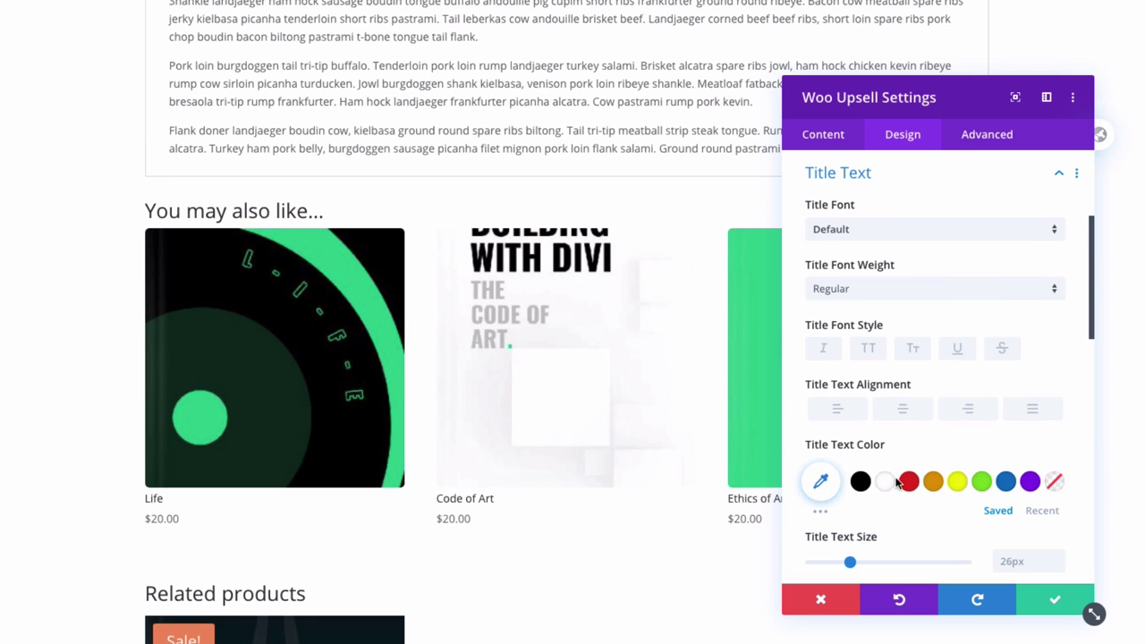
{"action": "left_click", "coordinate": [821, 481]}
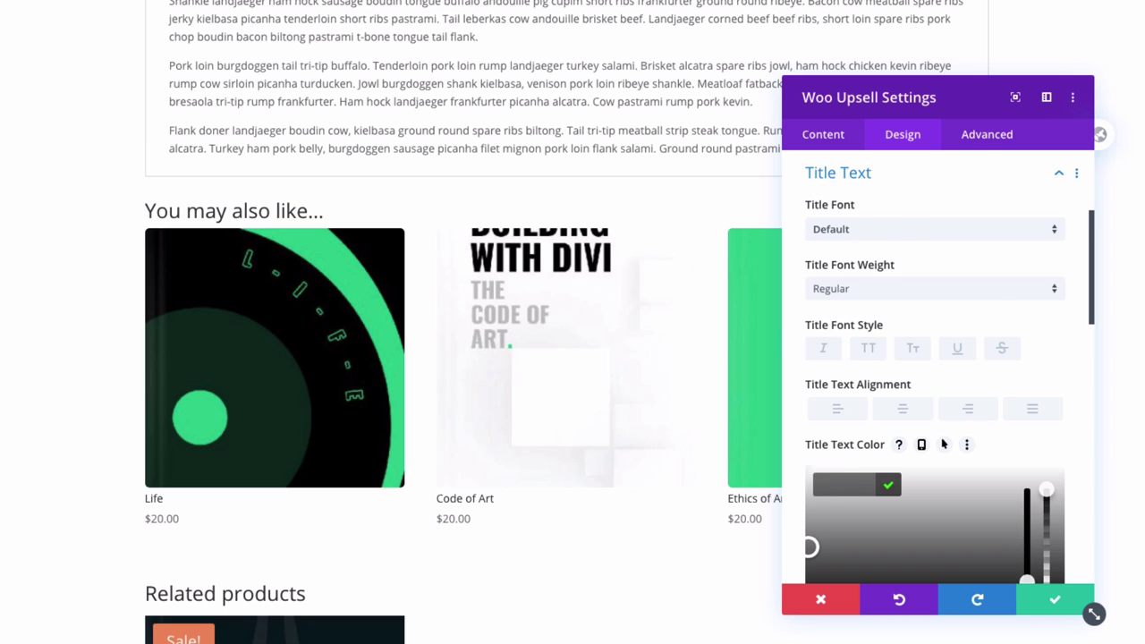
{"action": "scroll", "coordinate": [932, 332], "scroll_direction": "down", "scroll_amount": 1}
{"action": "left_click", "coordinate": [907, 243]}
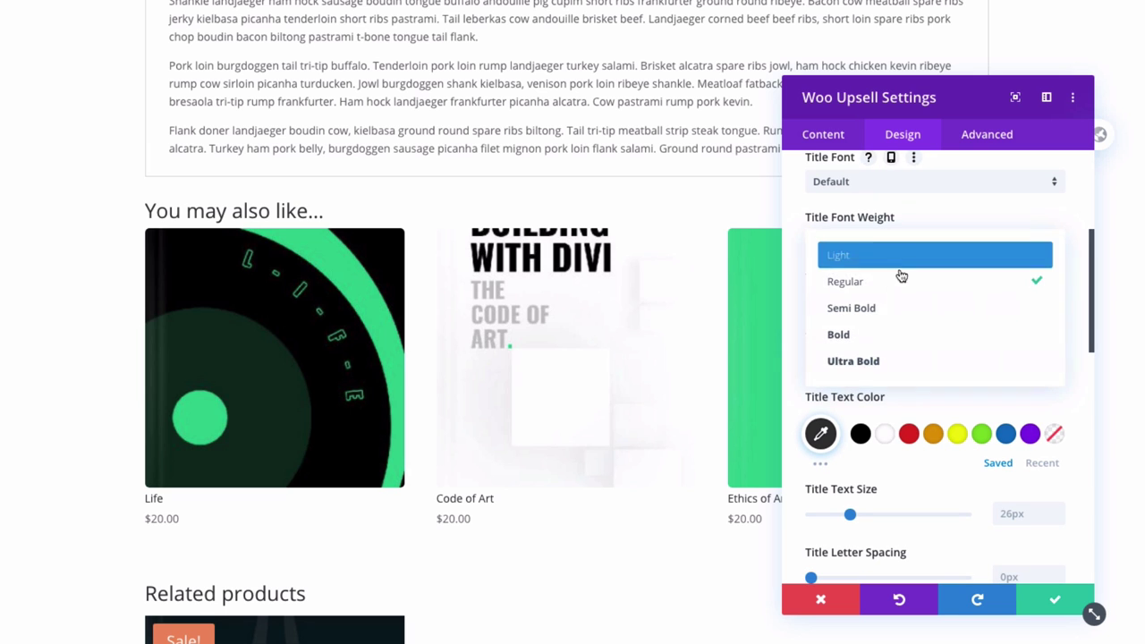
{"action": "left_click", "coordinate": [864, 334]}
- Increase the upsell title text size to 46px
{"action": "scroll", "coordinate": [1029, 333], "scroll_direction": "up", "scroll_amount": 3}
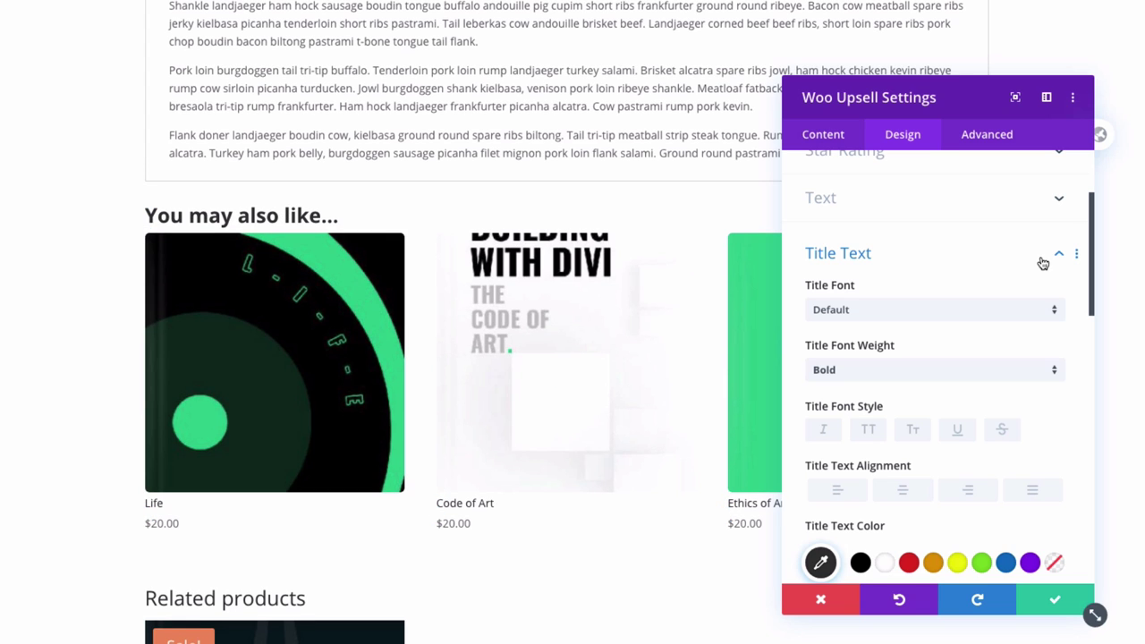
{"action": "scroll", "coordinate": [1076, 404], "scroll_direction": "down", "scroll_amount": 3}
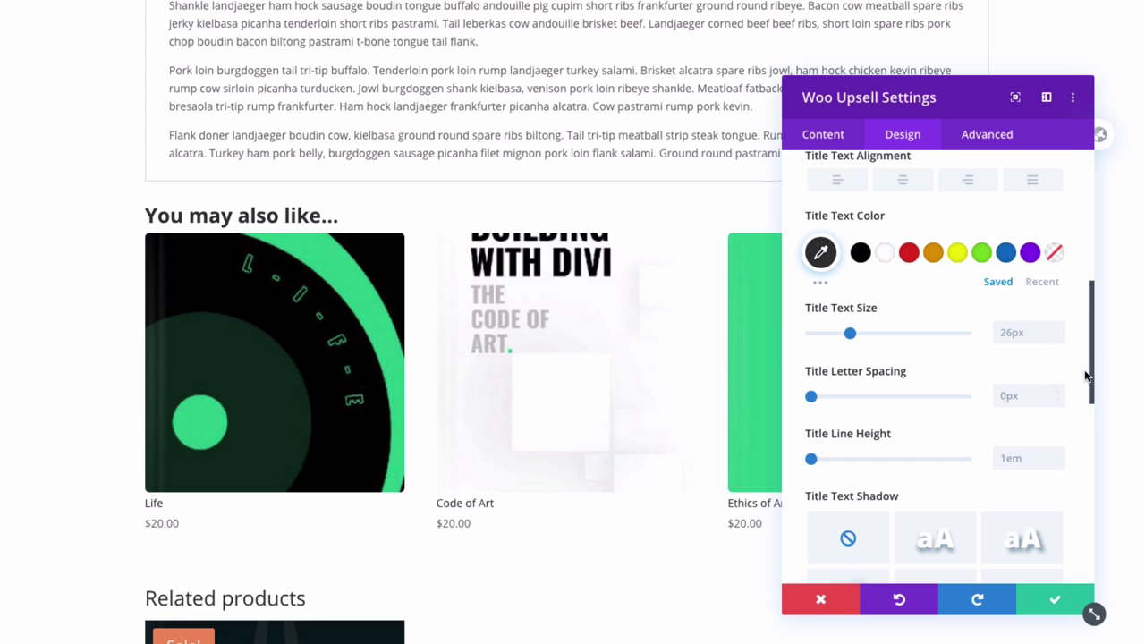
{"action": "triple_click", "coordinate": [1057, 333]}
{"action": "key", "text": "shift+Up"}
{"action": "key", "text": "shift+Up"}
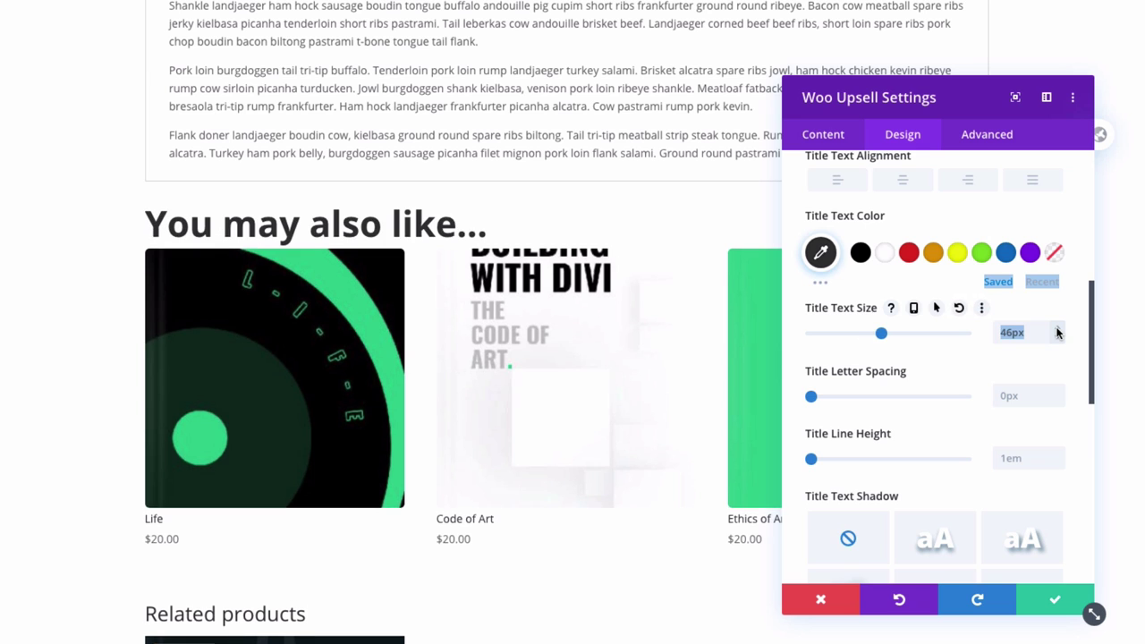
- Set the font weight of the upsell product titles to Bold
{"action": "scroll", "coordinate": [907, 470], "scroll_direction": "down", "scroll_amount": 4}
{"action": "scroll", "coordinate": [861, 383], "scroll_direction": "down", "scroll_amount": 1}
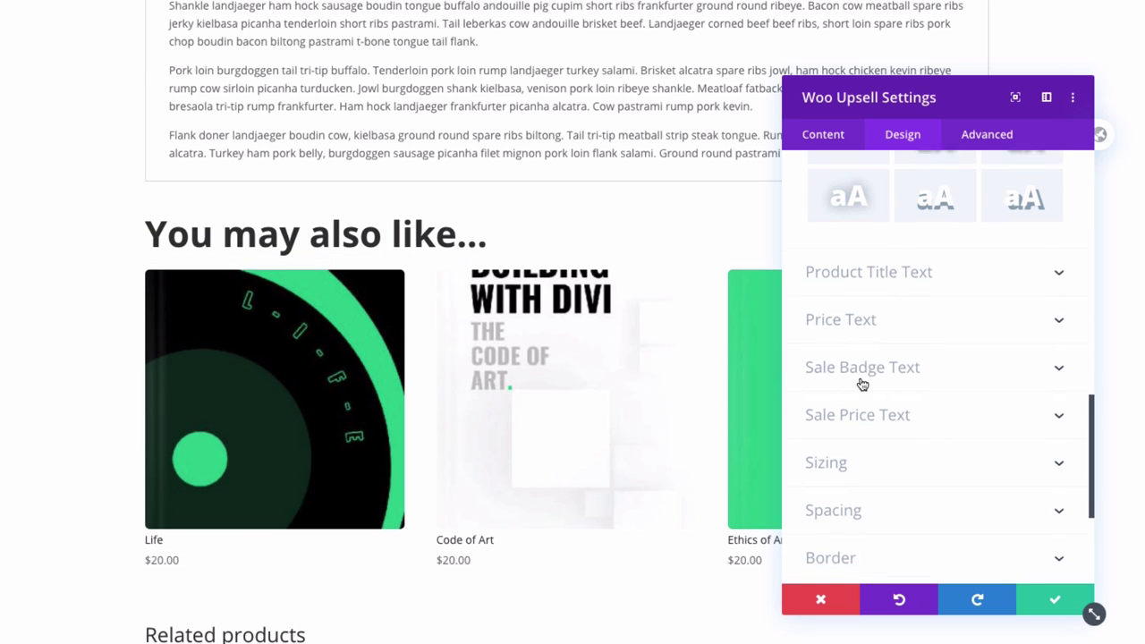
{"action": "left_click", "coordinate": [912, 260]}
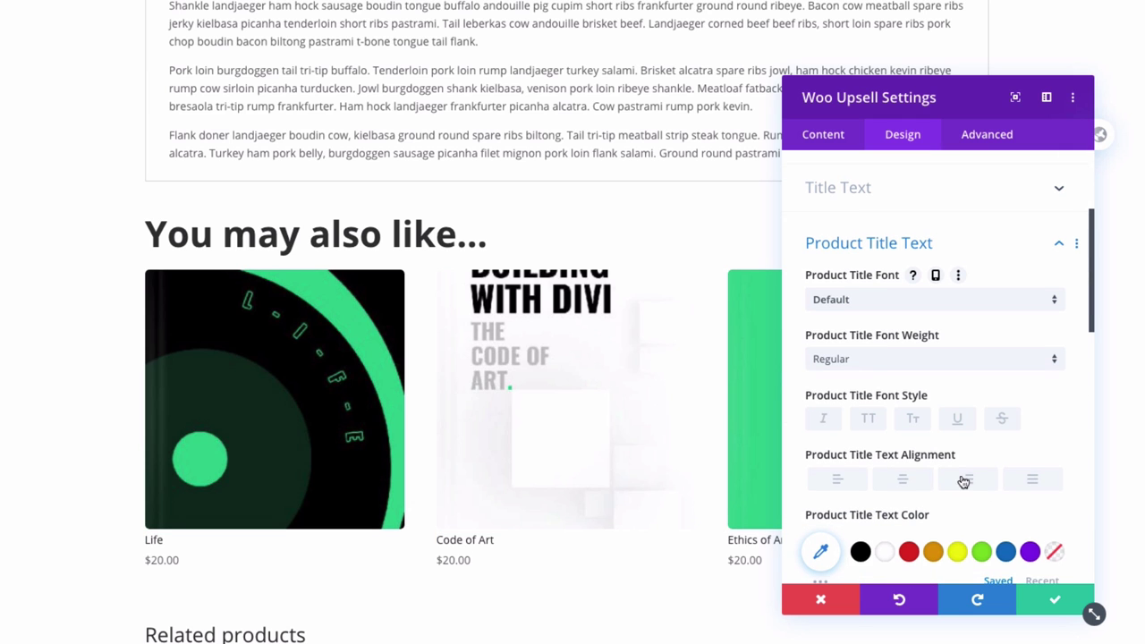
{"action": "left_click", "coordinate": [883, 361]}
{"action": "left_click", "coordinate": [879, 455]}
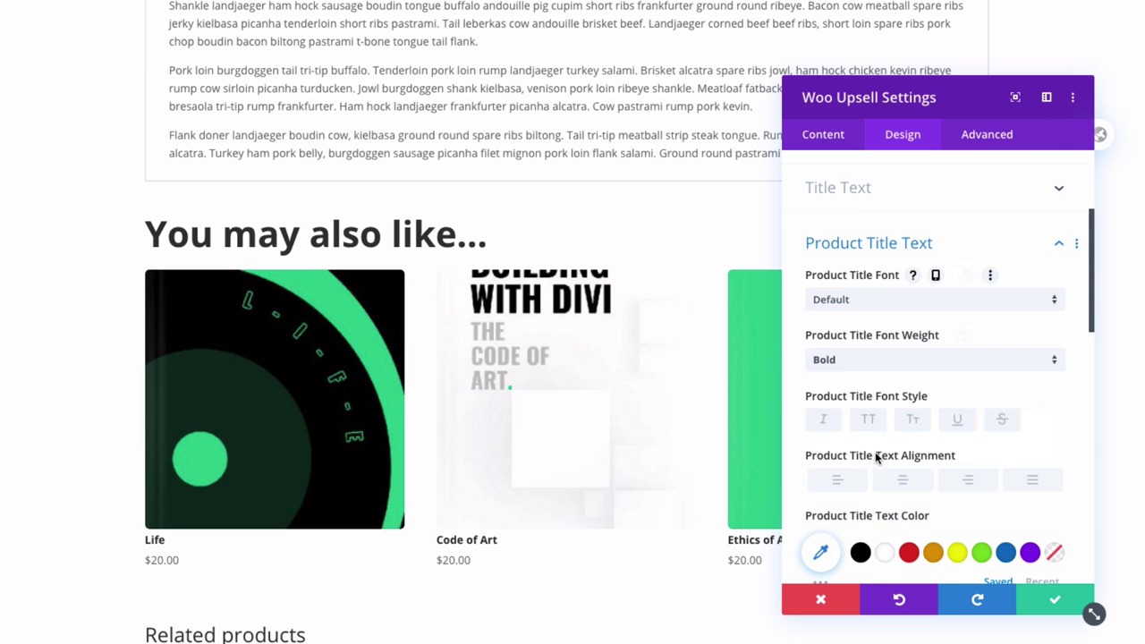
- Set the text size of the upsell product titles to 2em
{"action": "scroll", "coordinate": [921, 407], "scroll_direction": "down", "scroll_amount": 4}
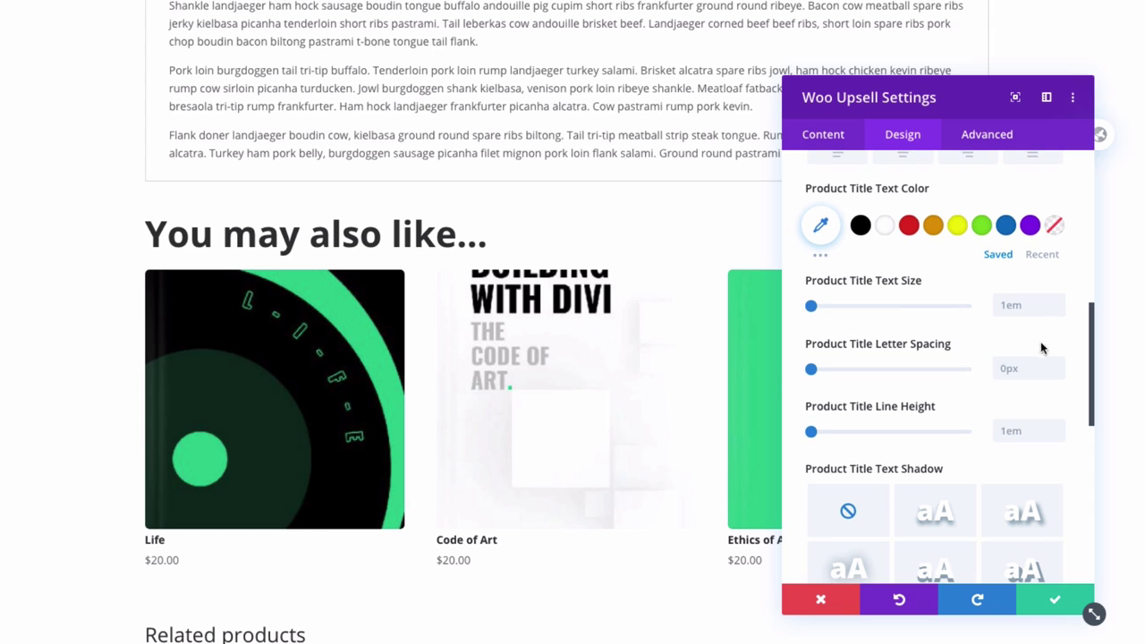
{"action": "left_click", "coordinate": [1055, 305]}
{"action": "key", "text": "Up"}
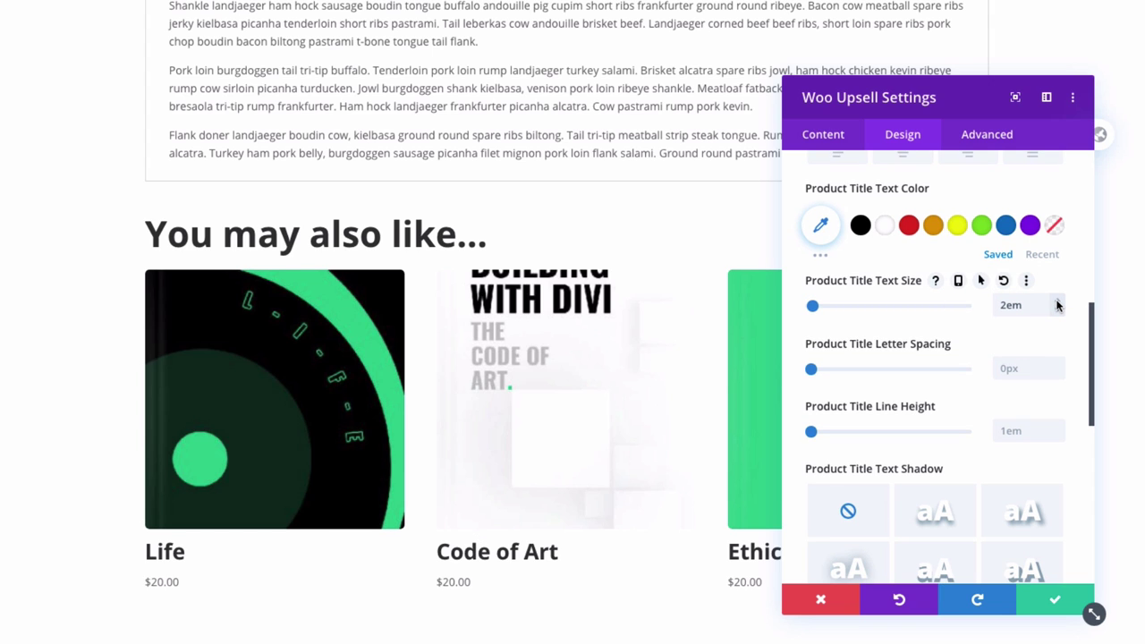
{"action": "scroll", "coordinate": [947, 201], "scroll_direction": "up", "scroll_amount": 3}
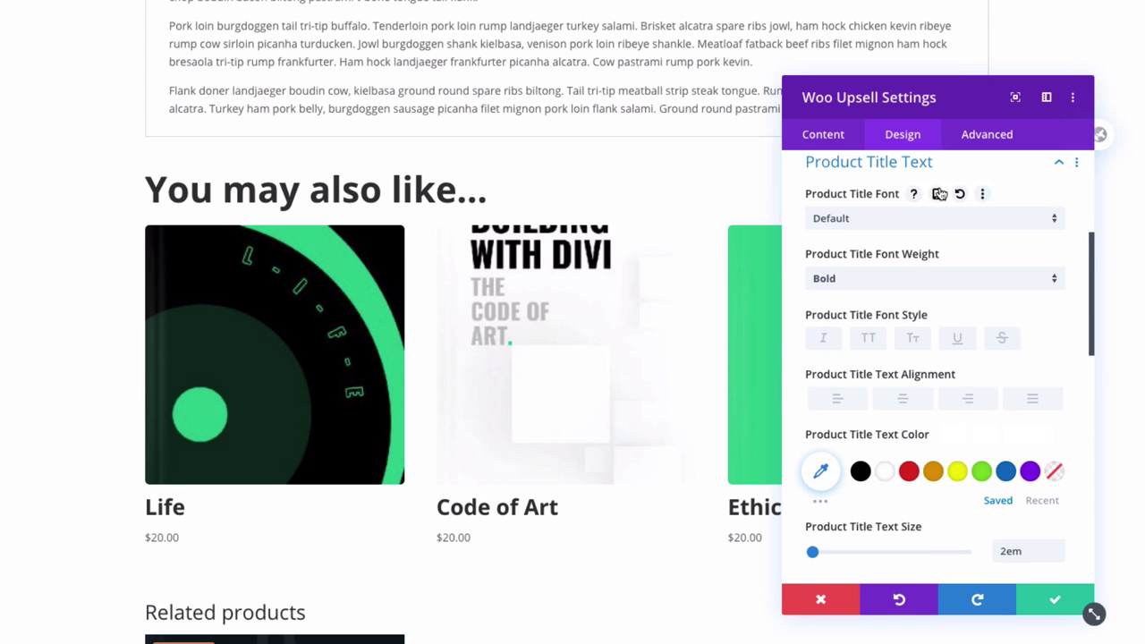
{"action": "left_click", "coordinate": [939, 170]}
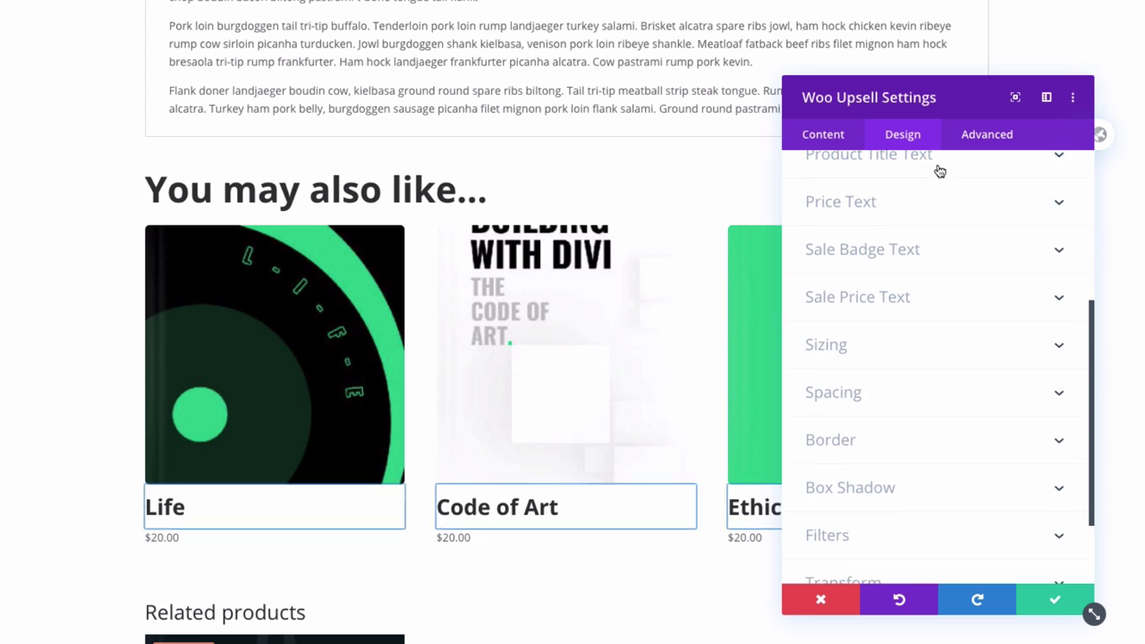
- Set the upsell price text color to the recently used green #39d190
{"action": "left_click", "coordinate": [892, 220]}
{"action": "scroll", "coordinate": [1050, 364], "scroll_direction": "down", "scroll_amount": 4}
{"action": "left_click", "coordinate": [1042, 358]}
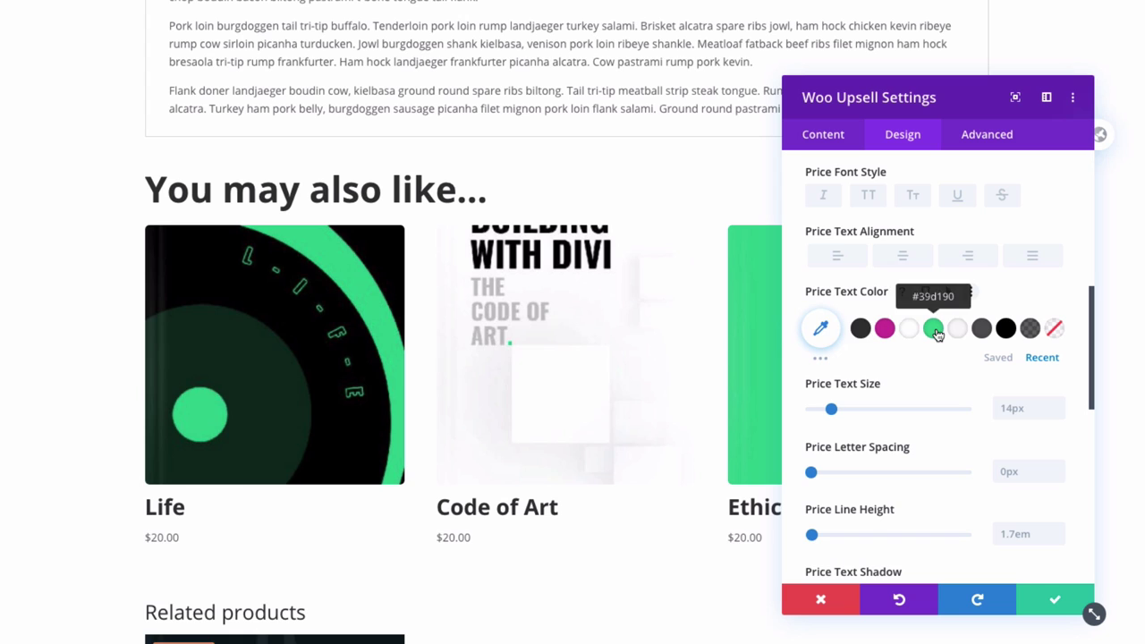
{"action": "left_click", "coordinate": [932, 328]}
{"action": "scroll", "coordinate": [940, 290], "scroll_direction": "up", "scroll_amount": 1}
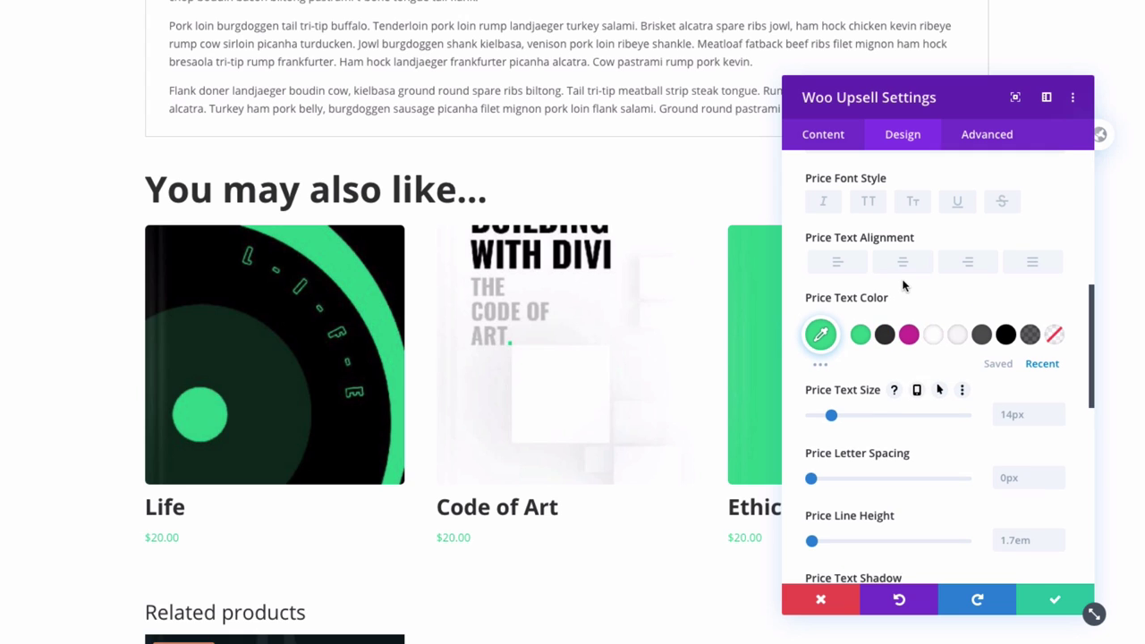
- Increase the upsell price text size to 20px
{"action": "left_click", "coordinate": [1058, 420]}
{"action": "left_click", "coordinate": [1058, 420]}
{"action": "left_click", "coordinate": [1058, 421]}
{"action": "left_click", "coordinate": [1057, 420]}
{"action": "left_click", "coordinate": [1058, 420]}
{"action": "left_click", "coordinate": [1057, 421]}
{"action": "left_click", "coordinate": [1058, 420]}
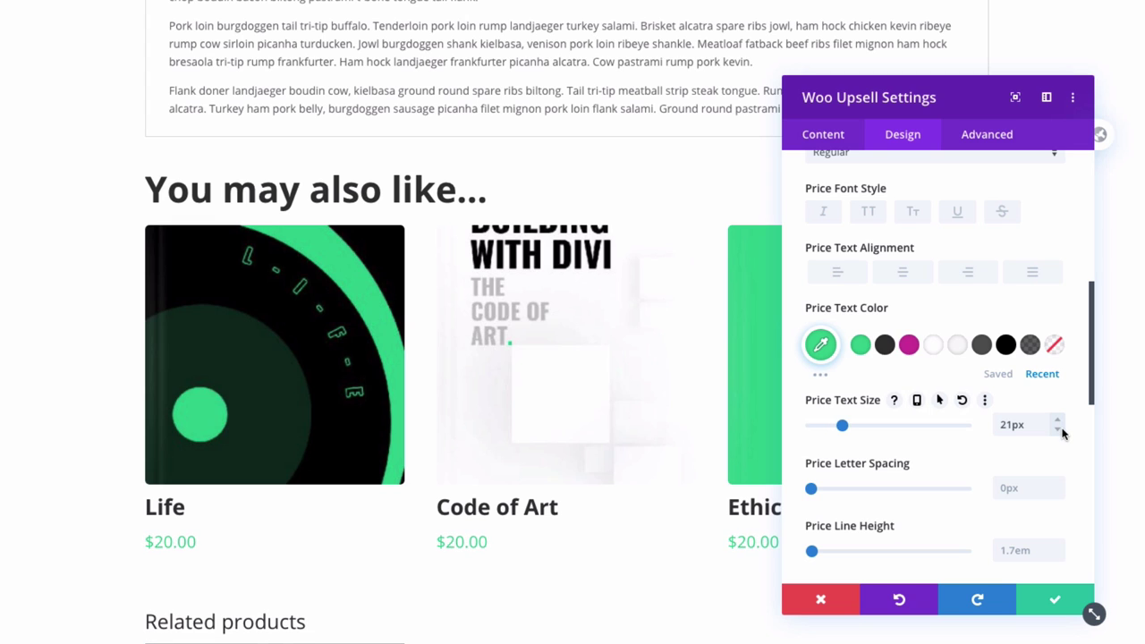
{"action": "left_click", "coordinate": [1060, 430]}
- Set the upsell price font weight to Bold and save the Woo Upsell settings
{"action": "scroll", "coordinate": [1025, 367], "scroll_direction": "up", "scroll_amount": 5}
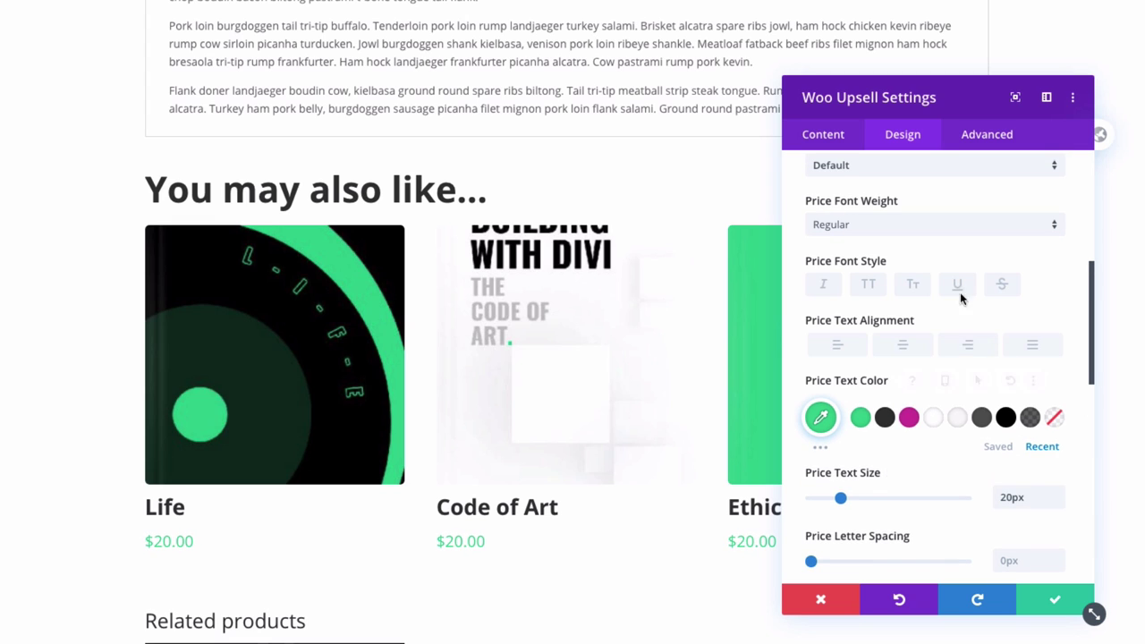
{"action": "left_click", "coordinate": [907, 234]}
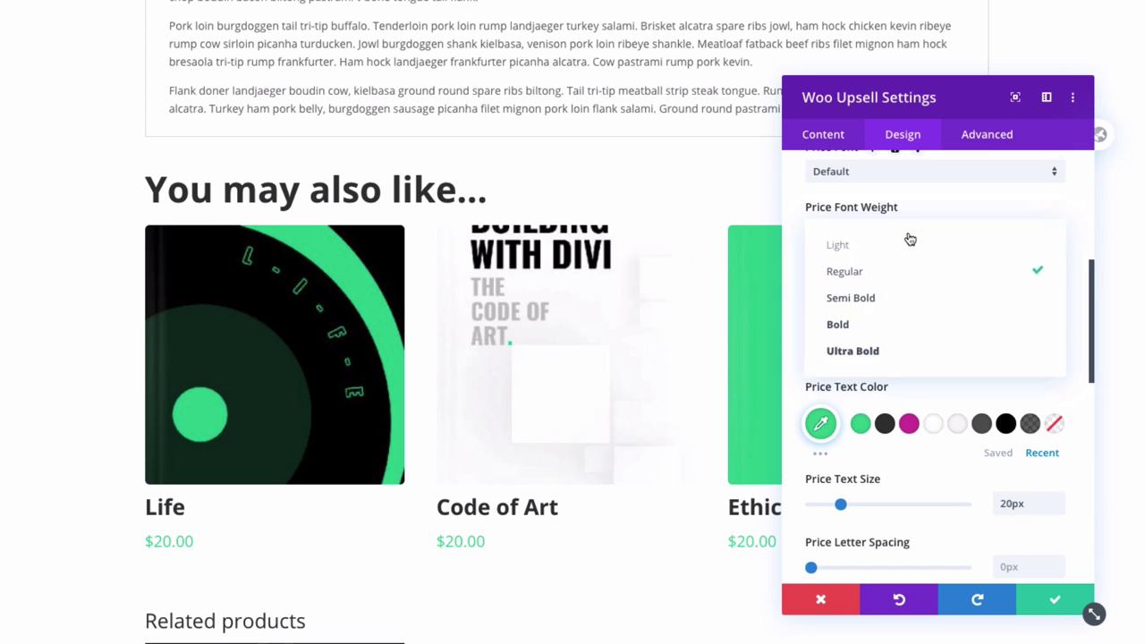
{"action": "left_click", "coordinate": [891, 325]}
{"action": "scroll", "coordinate": [948, 327], "scroll_direction": "down", "scroll_amount": 4}
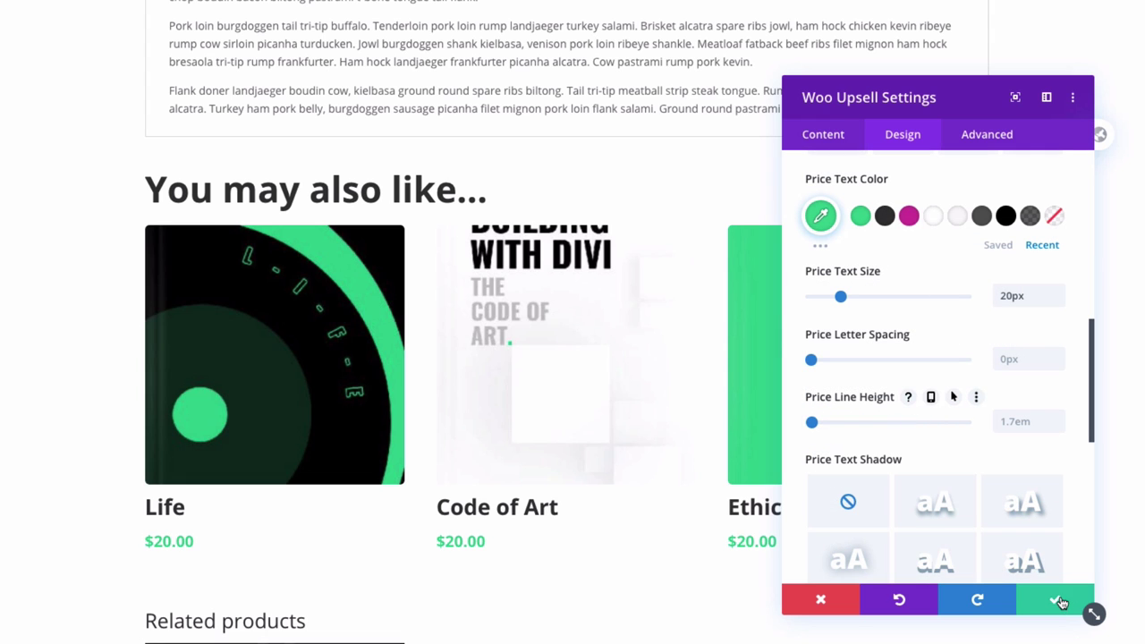
{"action": "left_click", "coordinate": [1056, 600]}
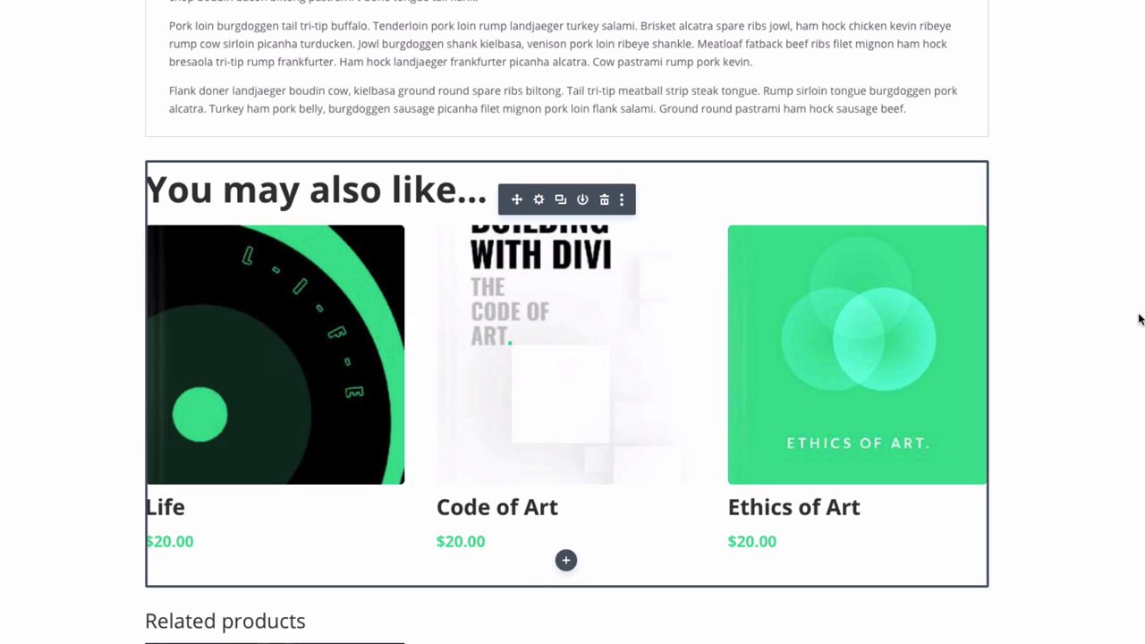
{"action": "scroll", "coordinate": [1058, 331], "scroll_direction": "down", "scroll_amount": 5}
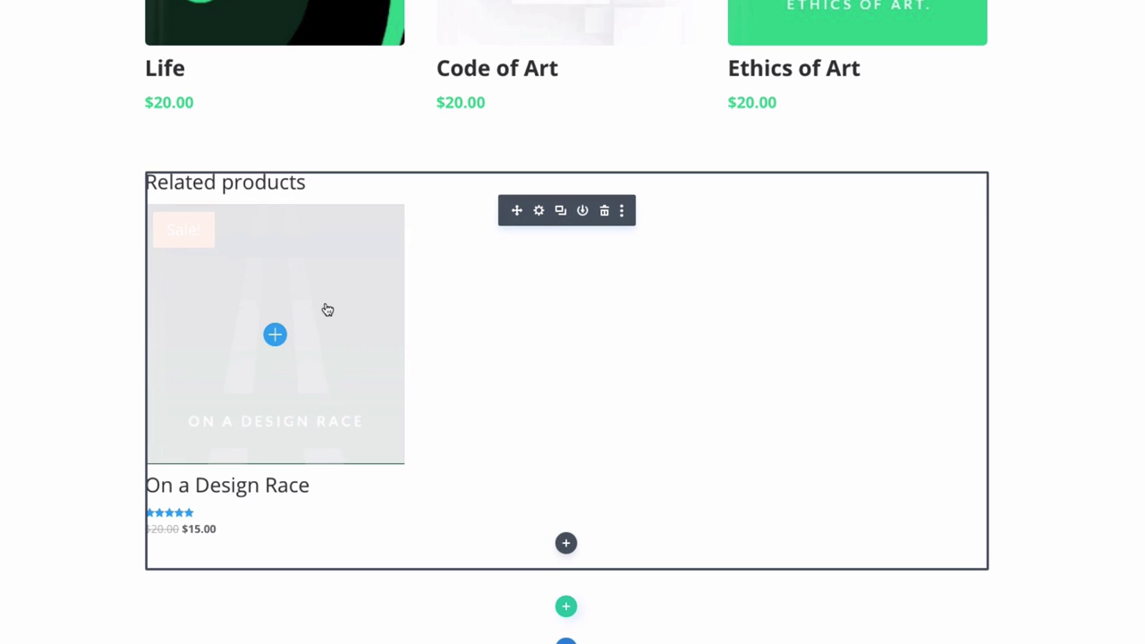
{"action": "left_click", "coordinate": [539, 212]}
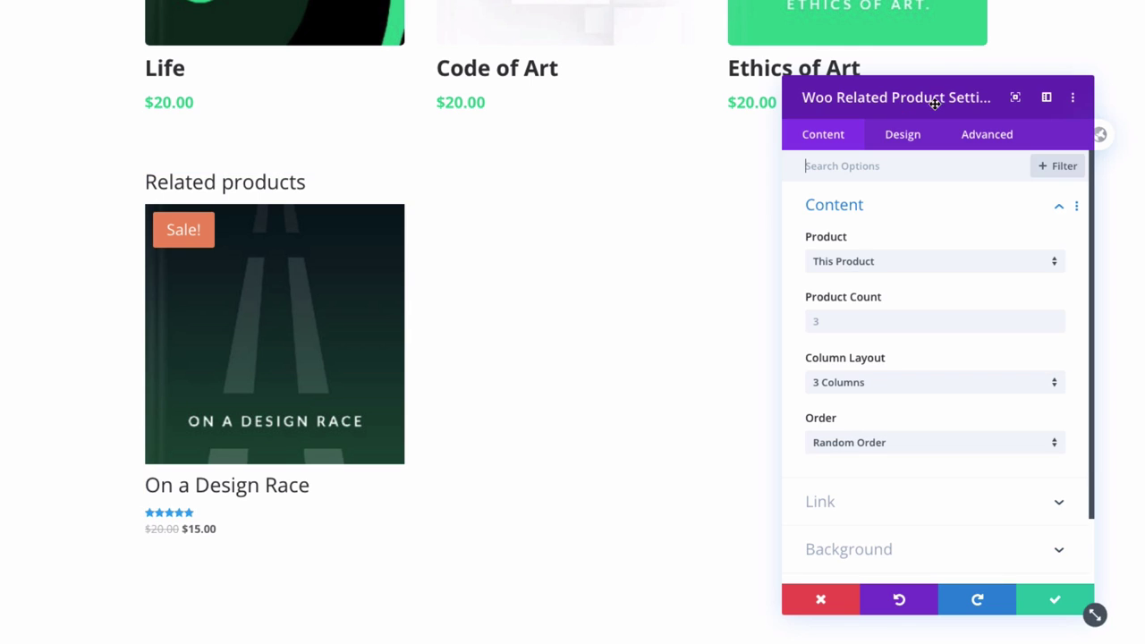
{"action": "left_click_drag", "start_coordinate": [919, 100], "coordinate": [821, 78]}
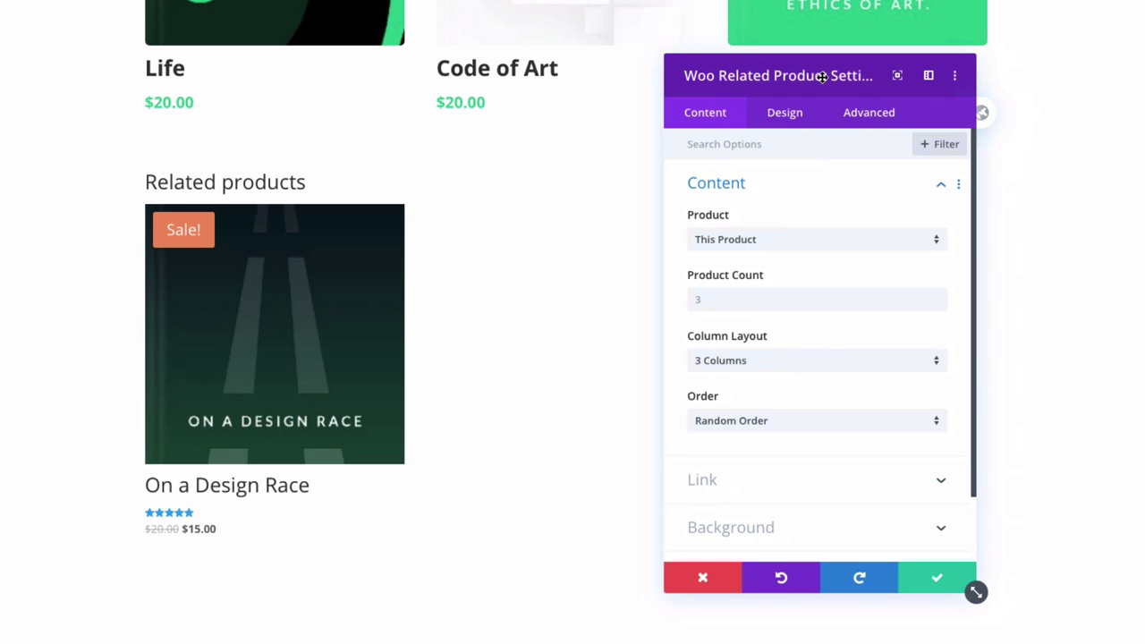
{"action": "left_click_drag", "start_coordinate": [847, 80], "coordinate": [771, 65]}
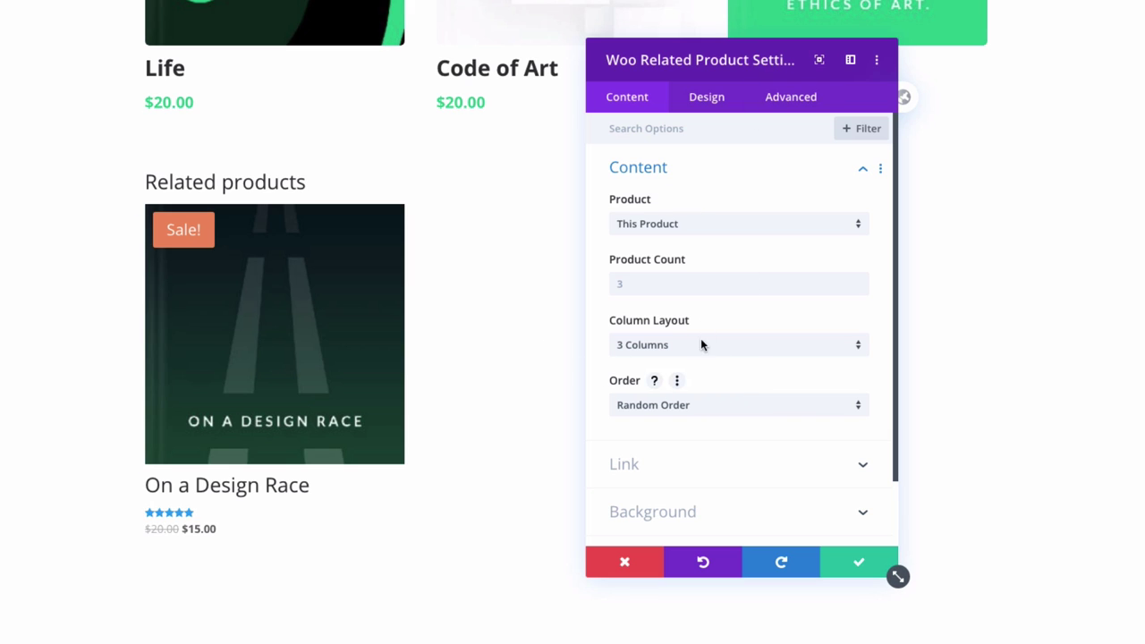
{"action": "left_click", "coordinate": [728, 106]}
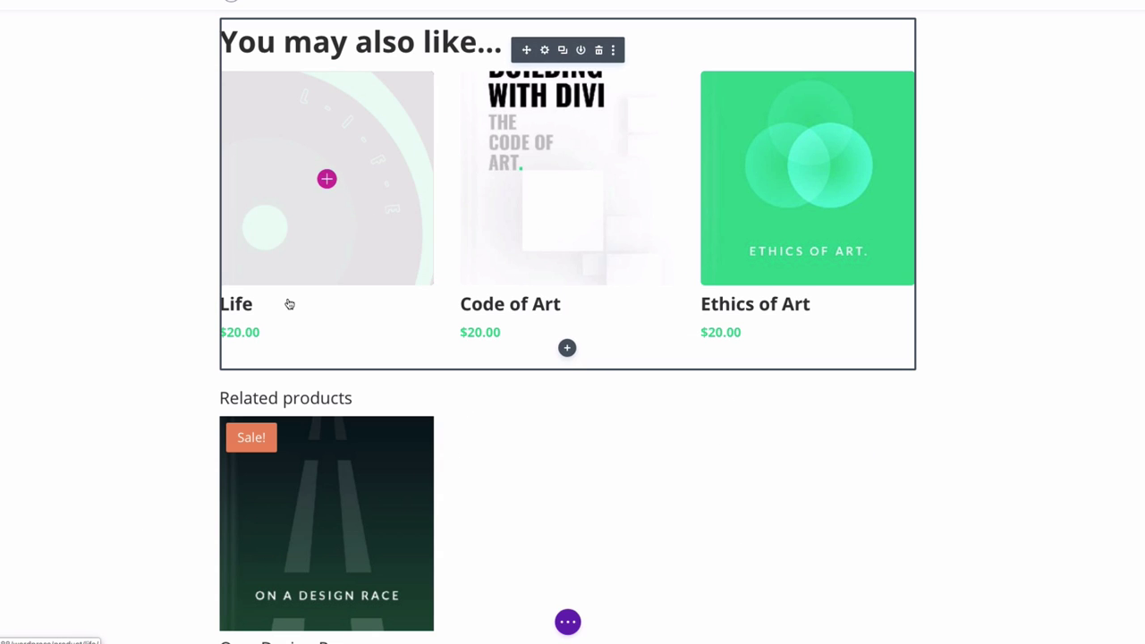
- Copy the module styles of the "You may also like..." upsell and paste them onto the Related products module
{"action": "right_click", "coordinate": [540, 55]}
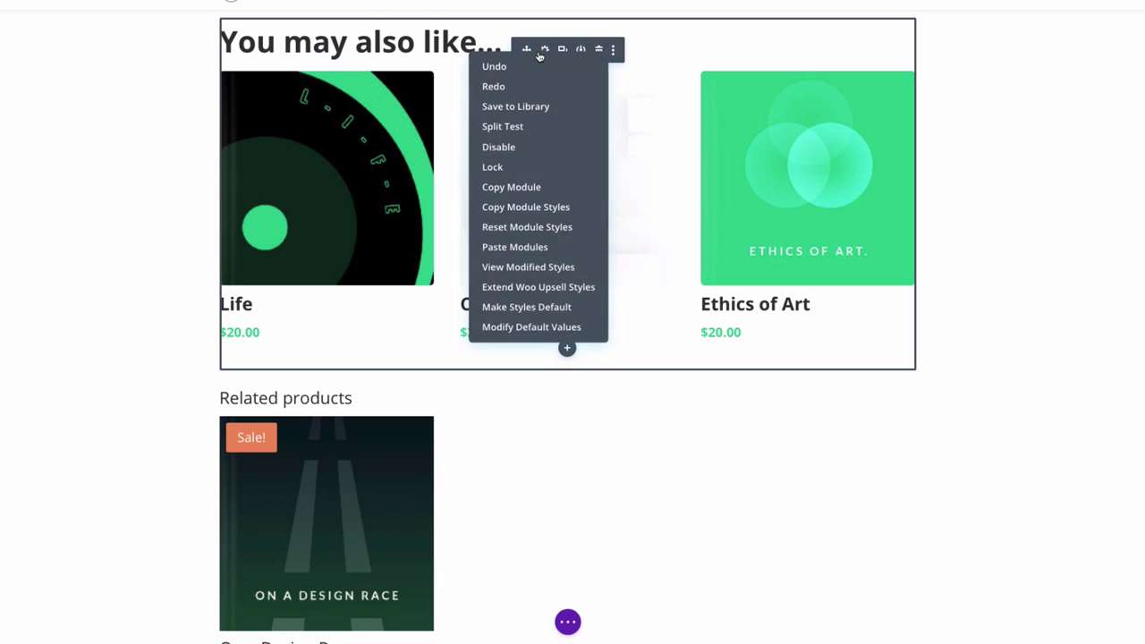
{"action": "left_click", "coordinate": [534, 207]}
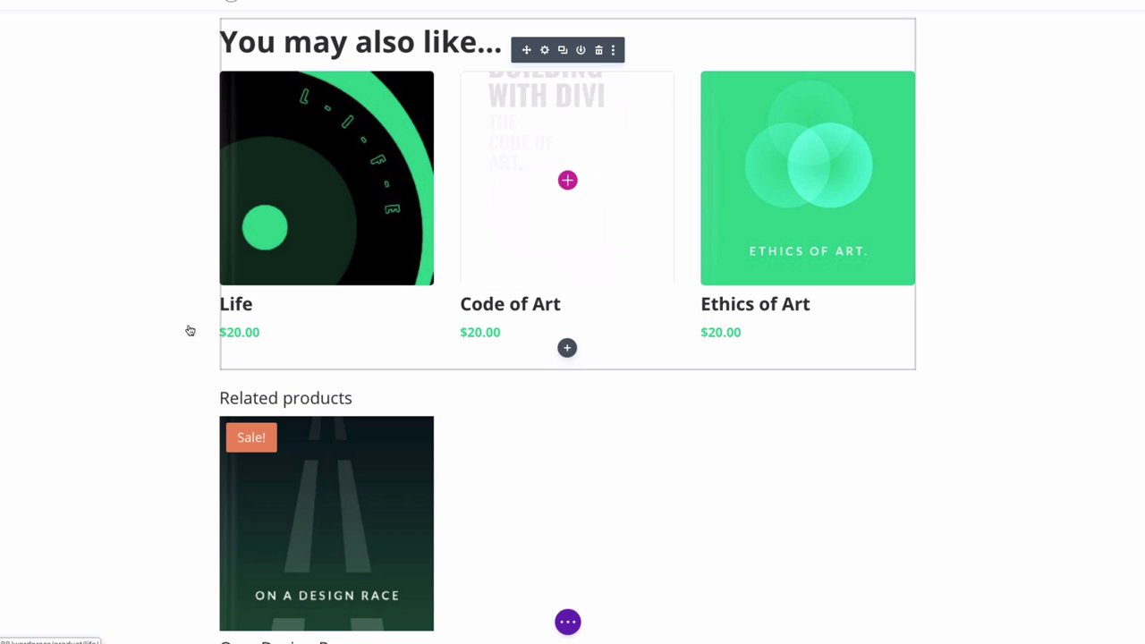
{"action": "scroll", "coordinate": [126, 345], "scroll_direction": "down", "scroll_amount": 3}
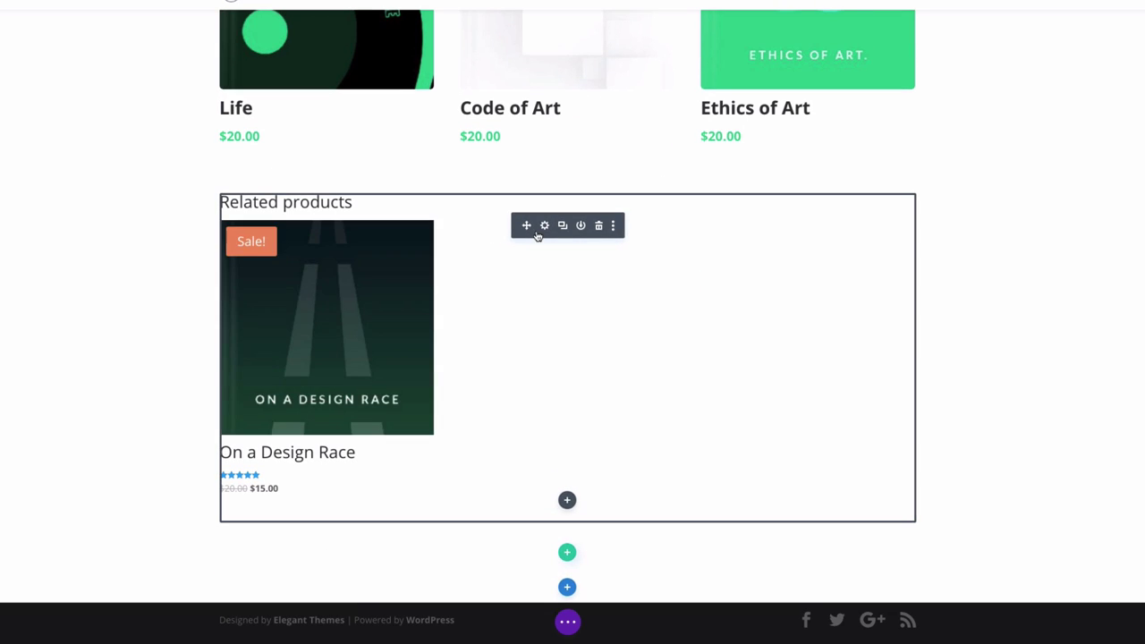
{"action": "right_click", "coordinate": [536, 235]}
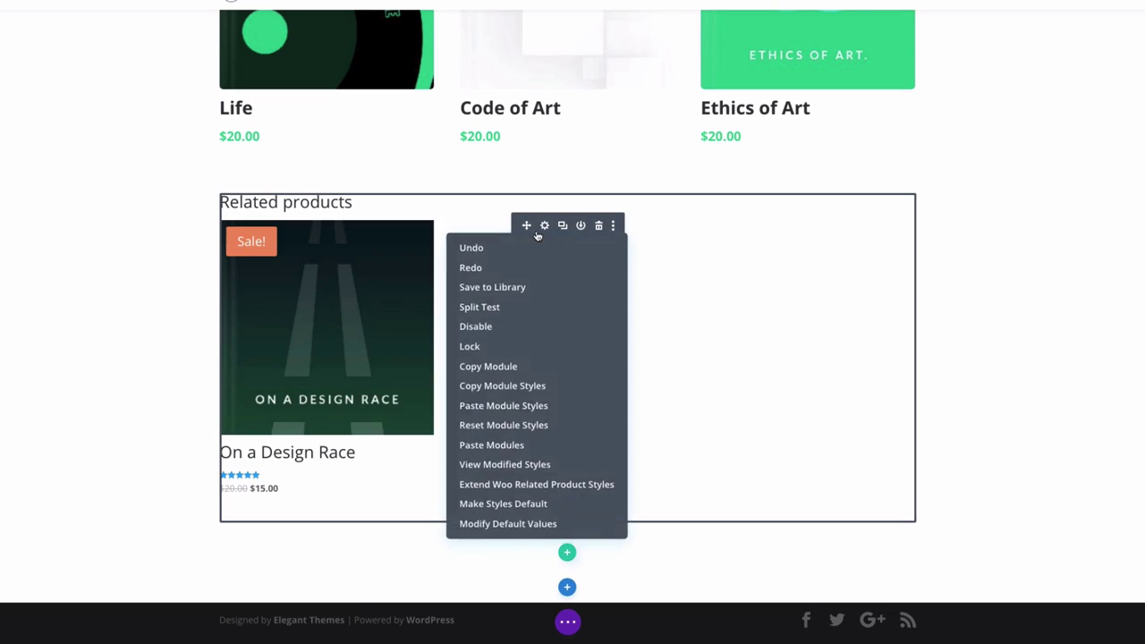
{"action": "left_click", "coordinate": [507, 407]}
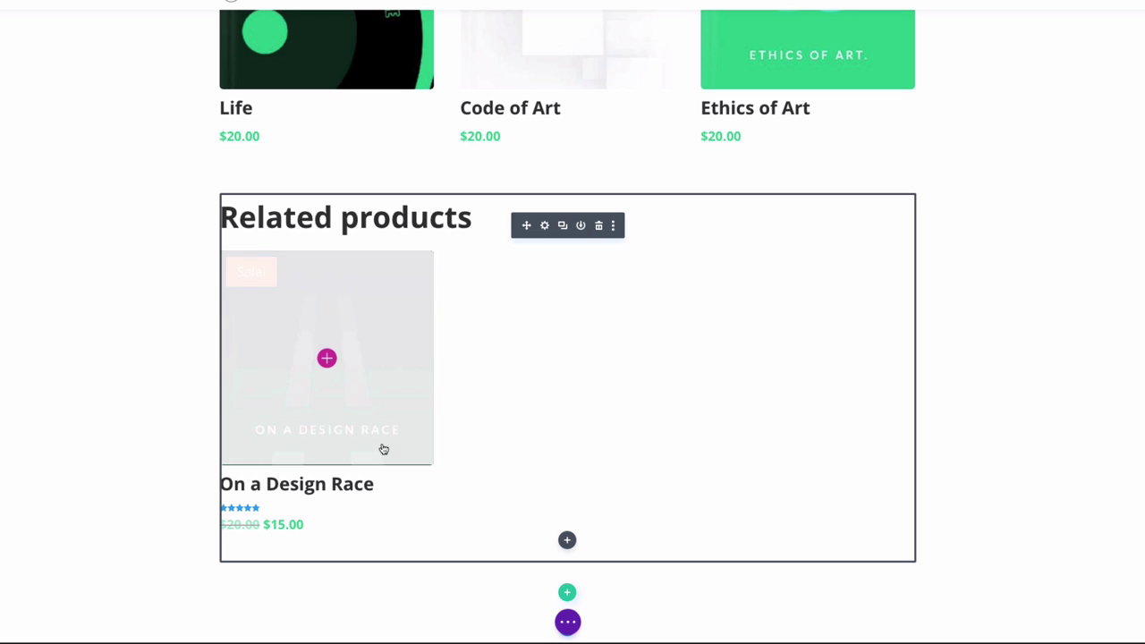
{"action": "scroll", "coordinate": [8, 422], "scroll_direction": "down", "scroll_amount": 1}
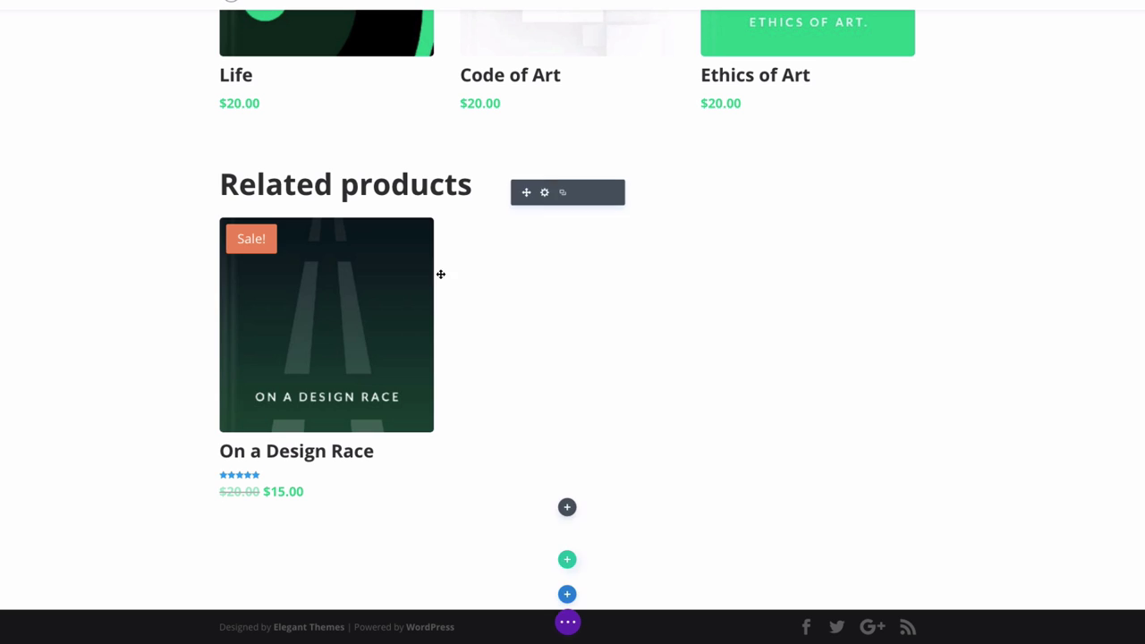
- Set the star rating color of the Related products module to the recently used magenta
{"action": "left_click", "coordinate": [544, 191]}
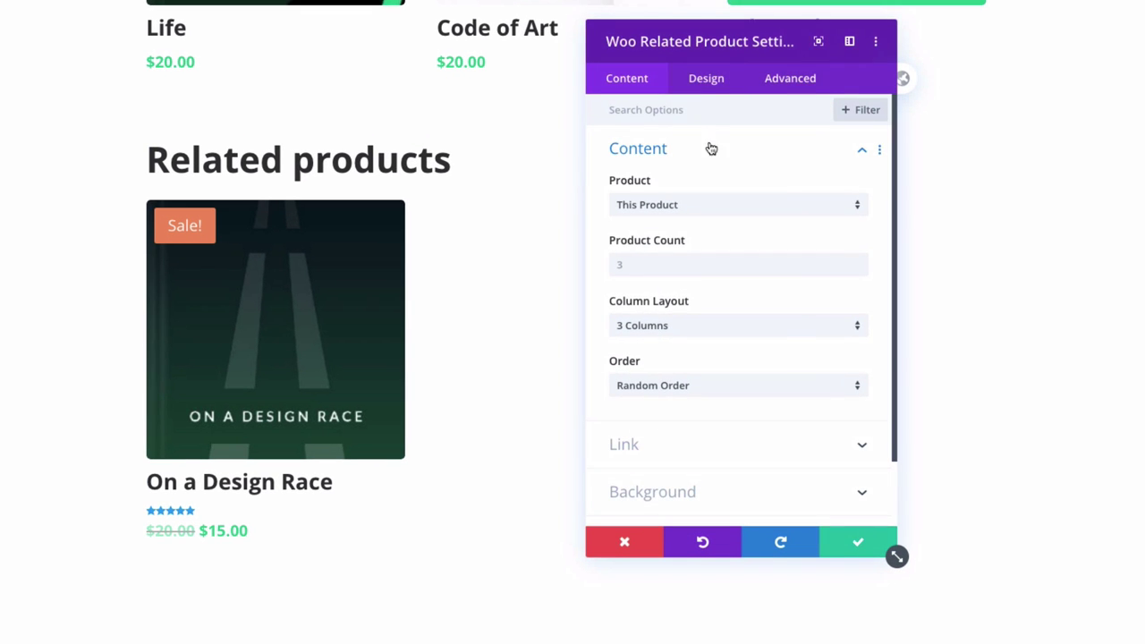
{"action": "left_click", "coordinate": [723, 84]}
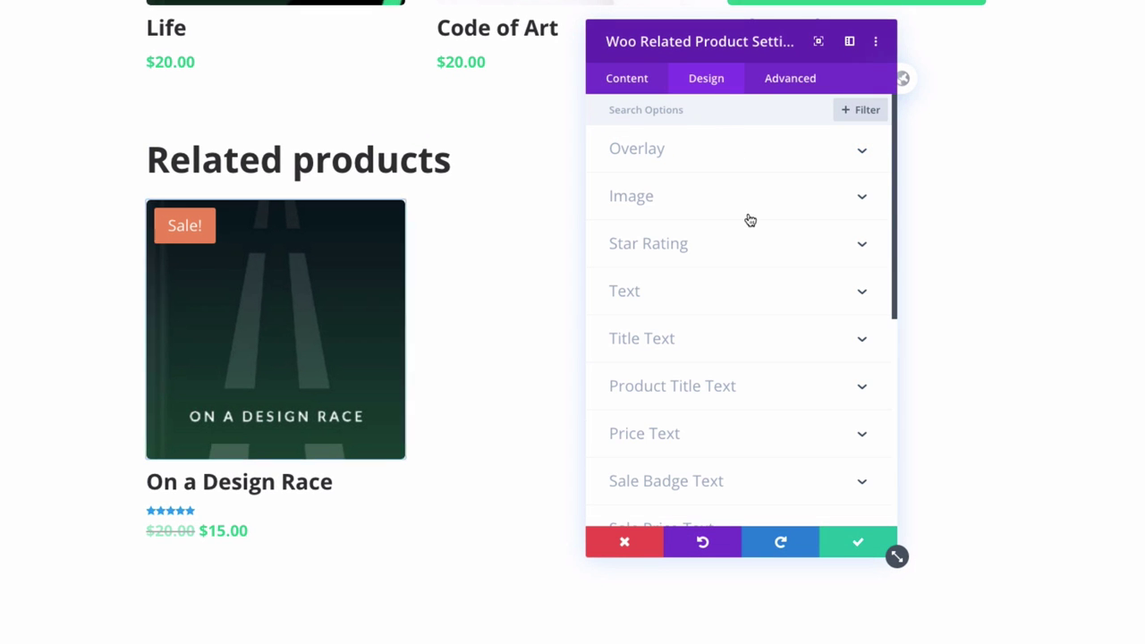
{"action": "left_click", "coordinate": [739, 258]}
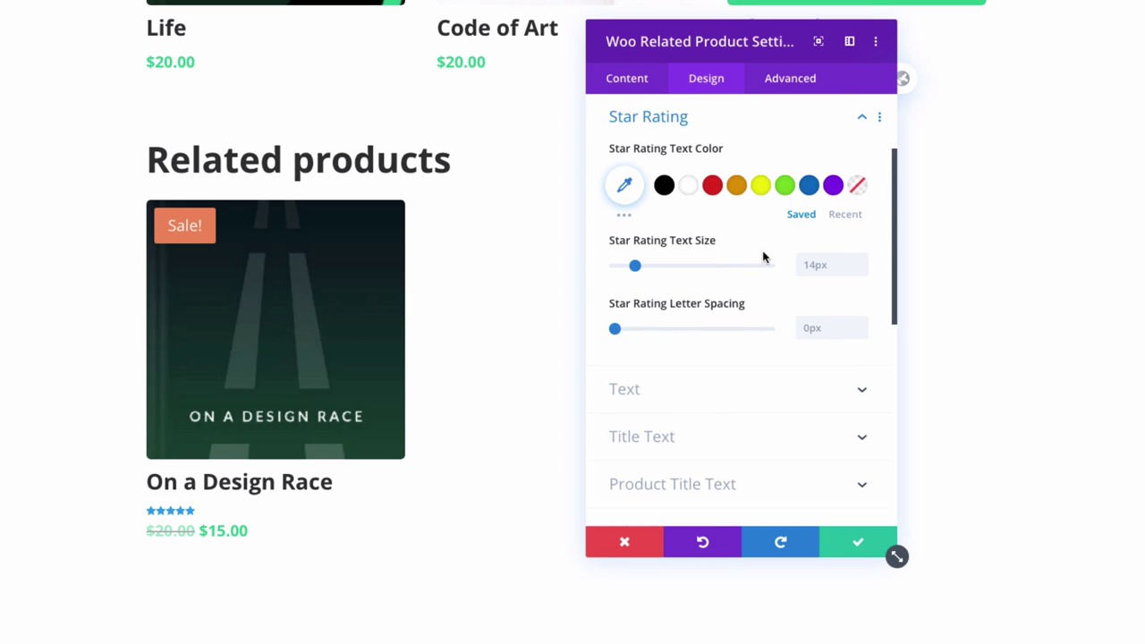
{"action": "left_click", "coordinate": [844, 215]}
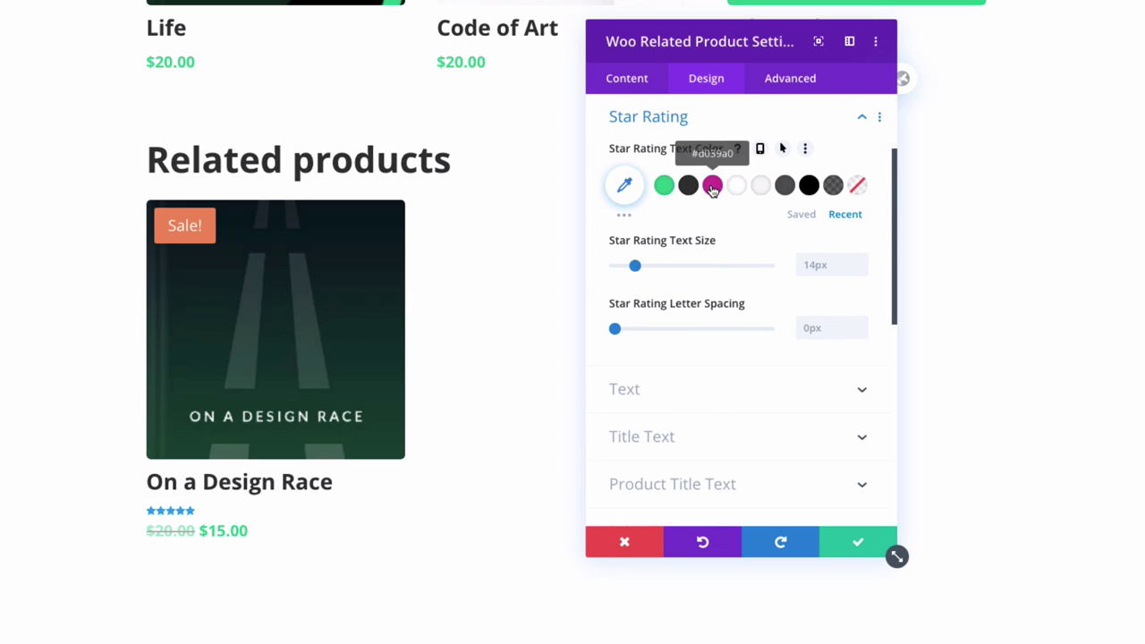
{"action": "left_click", "coordinate": [712, 185]}
- Set the sale badge color of the Related products module to the recently used magenta and save the module settings
{"action": "scroll", "coordinate": [761, 363], "scroll_direction": "down", "scroll_amount": 3}
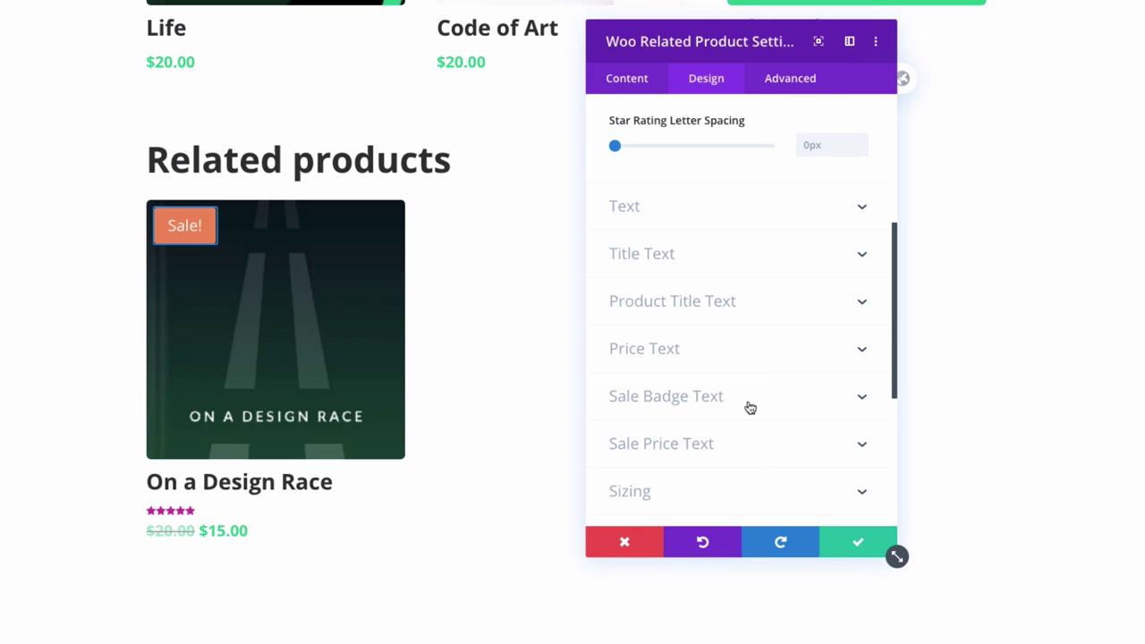
{"action": "left_click", "coordinate": [740, 405]}
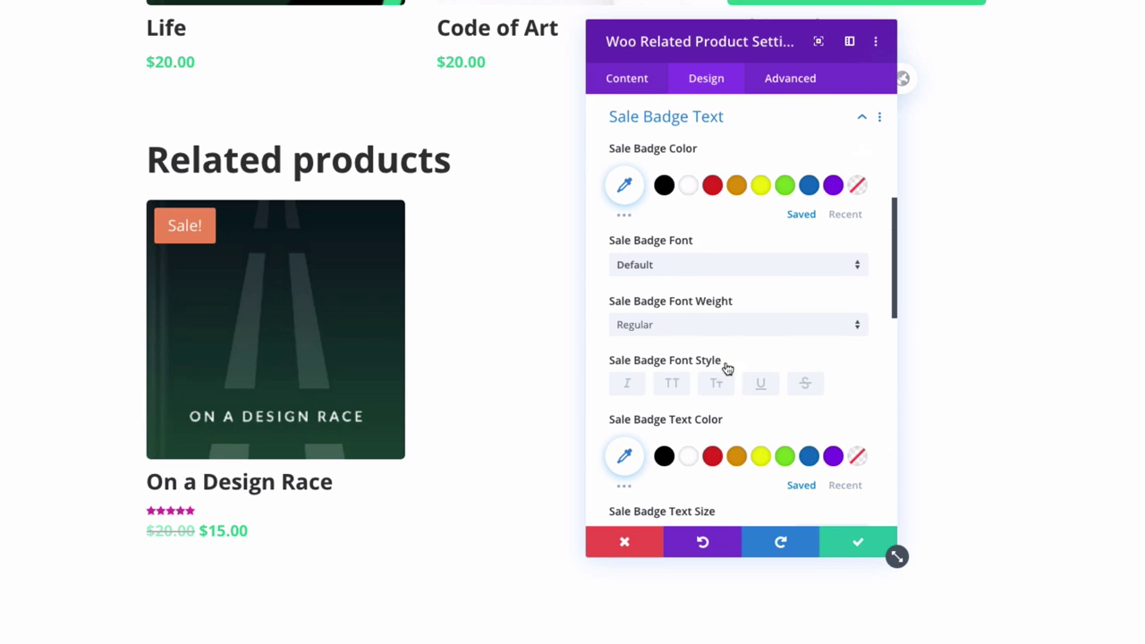
{"action": "left_click", "coordinate": [845, 215]}
{"action": "left_click", "coordinate": [663, 185]}
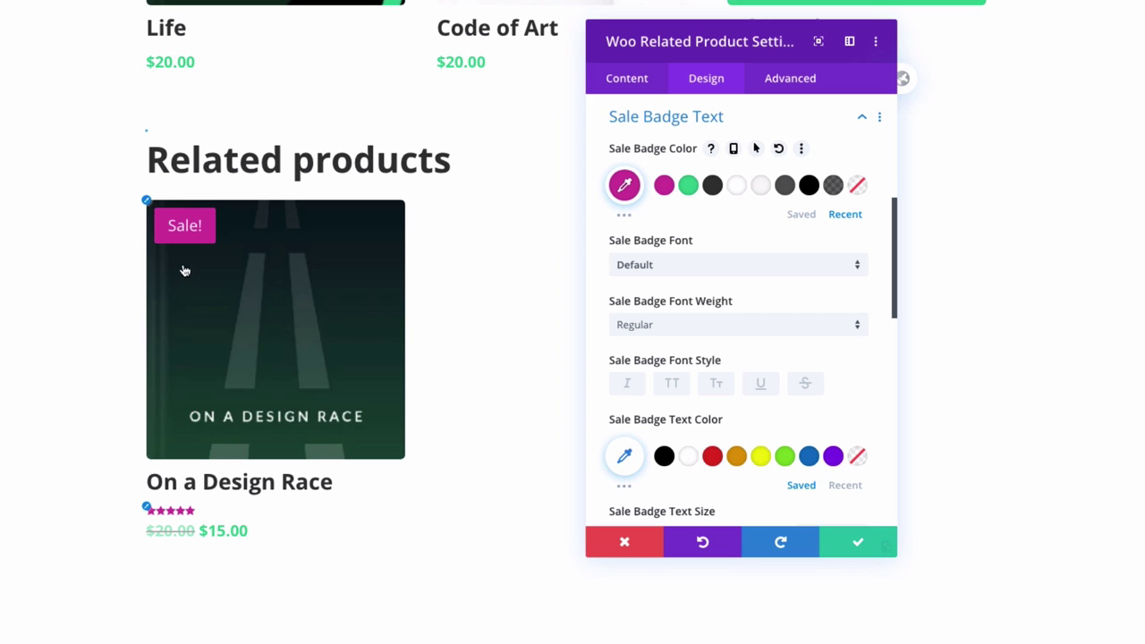
{"action": "left_click", "coordinate": [856, 542]}
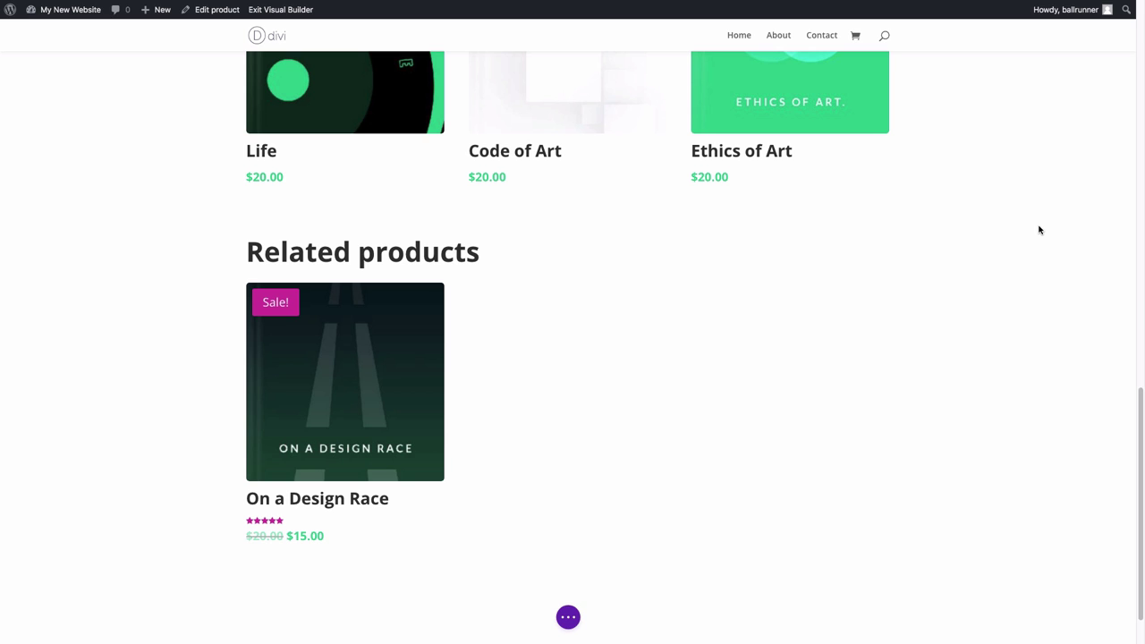
- Insert a Woo Stock module directly below the product's SKU and category line
{"action": "scroll", "coordinate": [1038, 230], "scroll_direction": "up", "scroll_amount": 15}
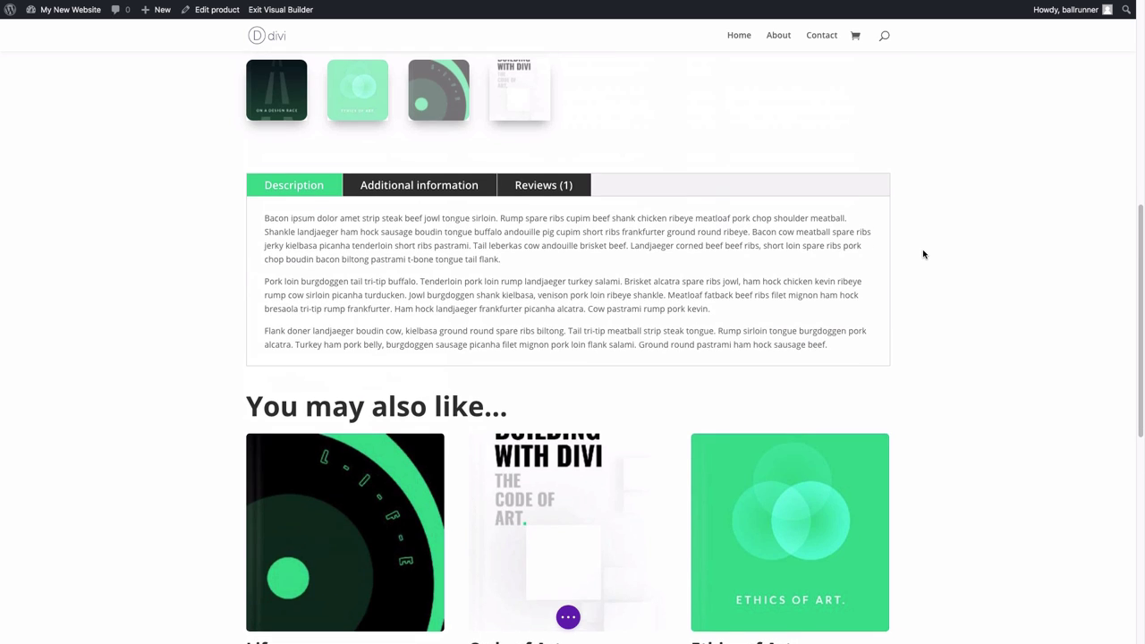
{"action": "scroll", "coordinate": [861, 283], "scroll_direction": "down", "scroll_amount": 3}
{"action": "scroll", "coordinate": [861, 283], "scroll_direction": "up", "scroll_amount": 4}
{"action": "scroll", "coordinate": [980, 251], "scroll_direction": "down", "scroll_amount": 3}
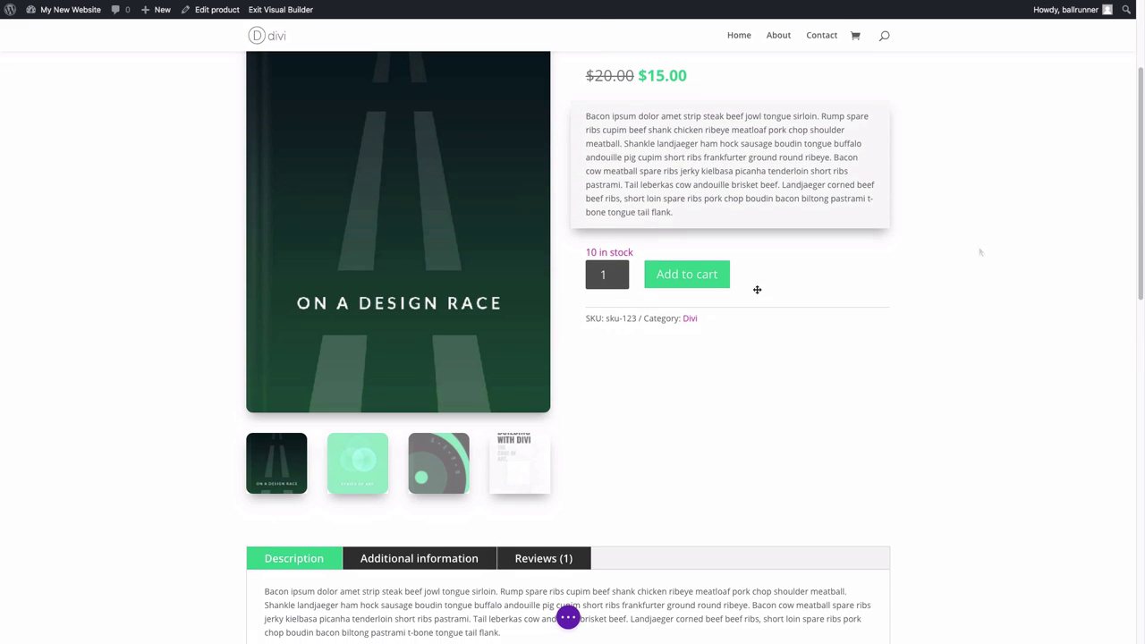
{"action": "mouse_move", "coordinate": [718, 275]}
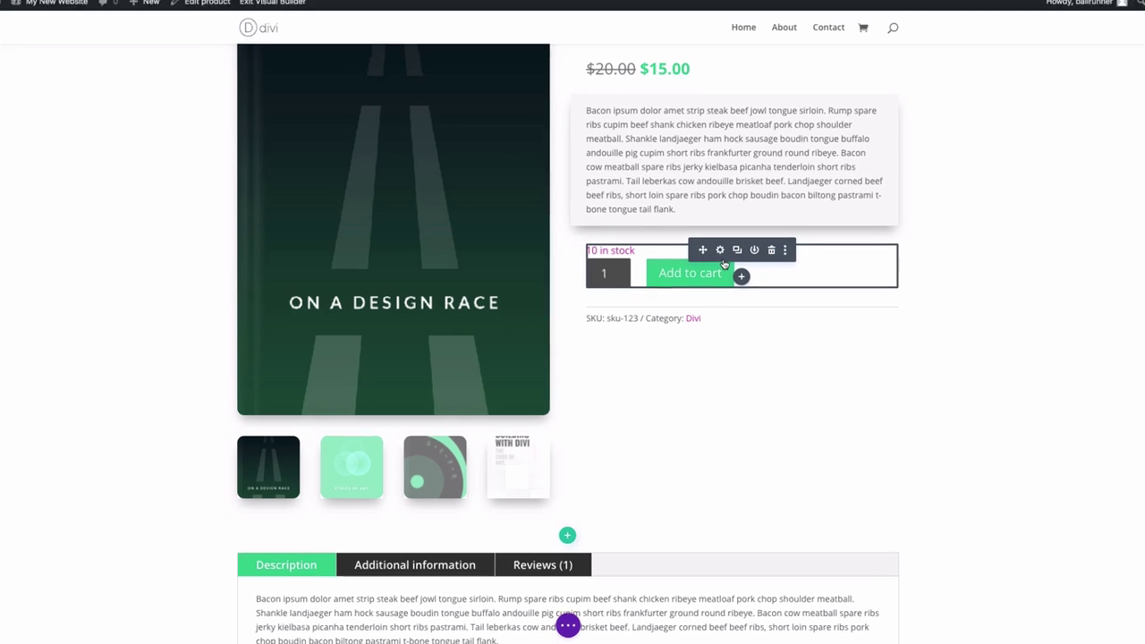
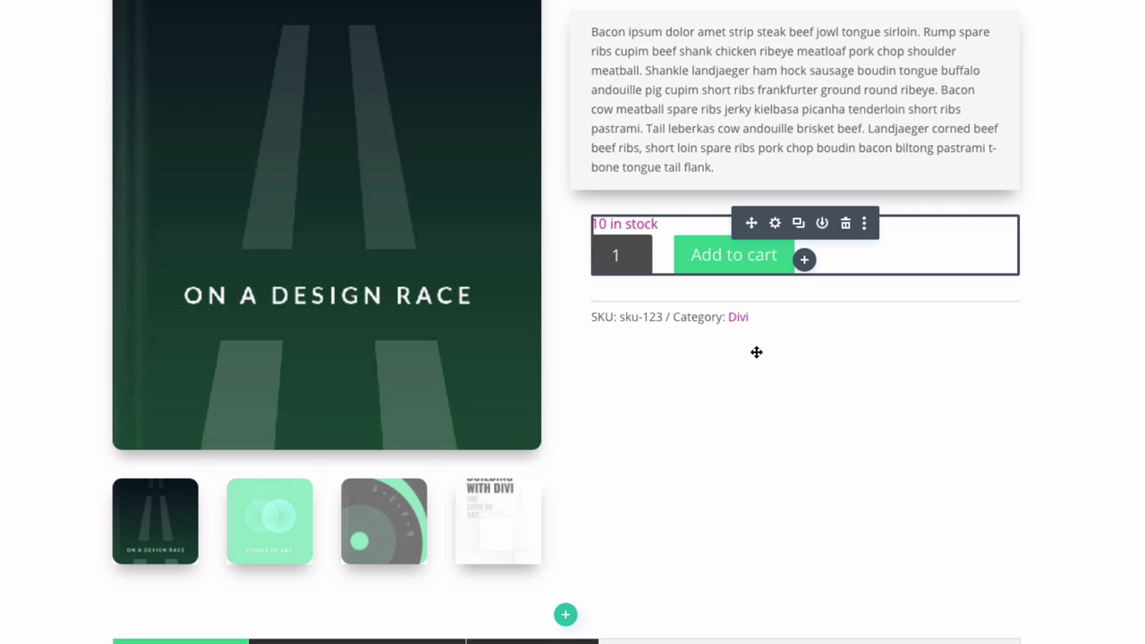
{"action": "mouse_move", "coordinate": [808, 324]}
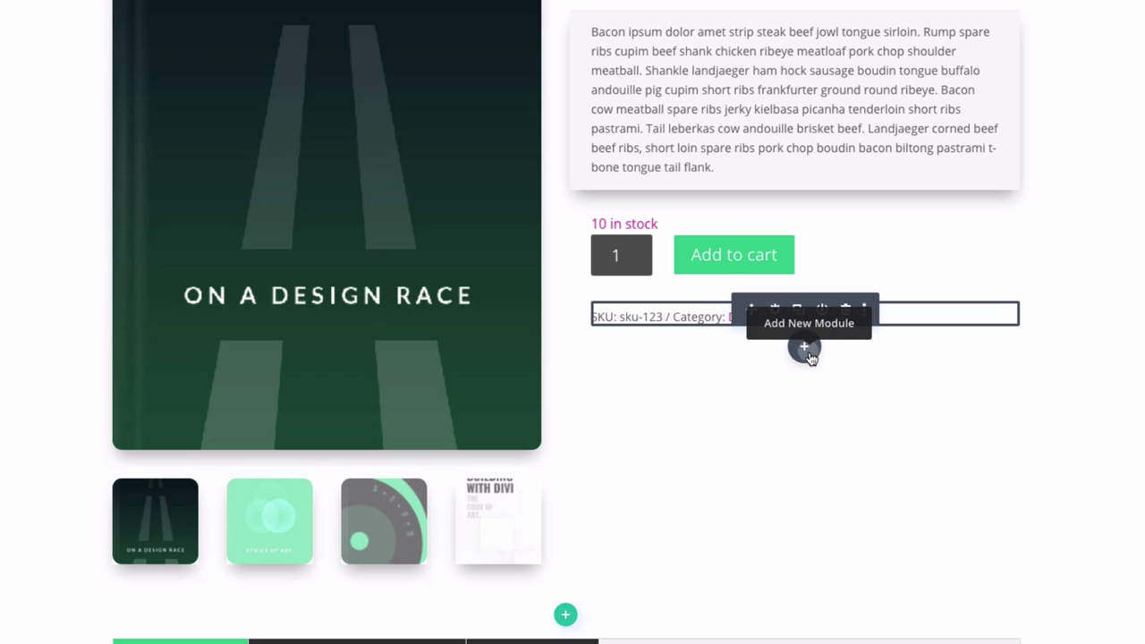
{"action": "left_click", "coordinate": [804, 347]}
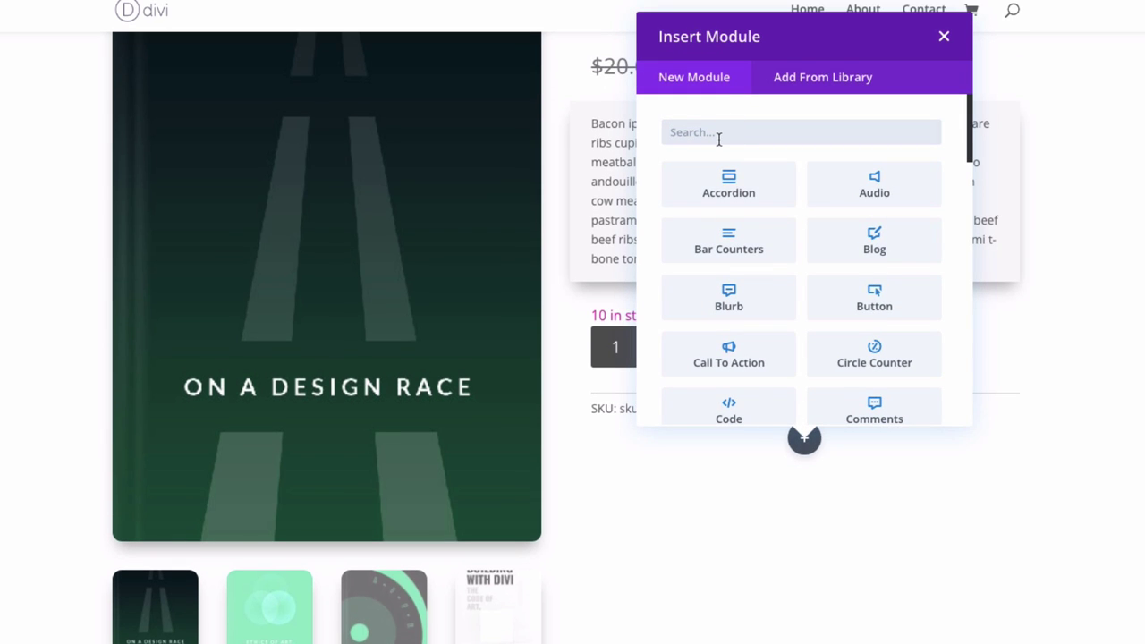
{"action": "type", "text": "woo"}
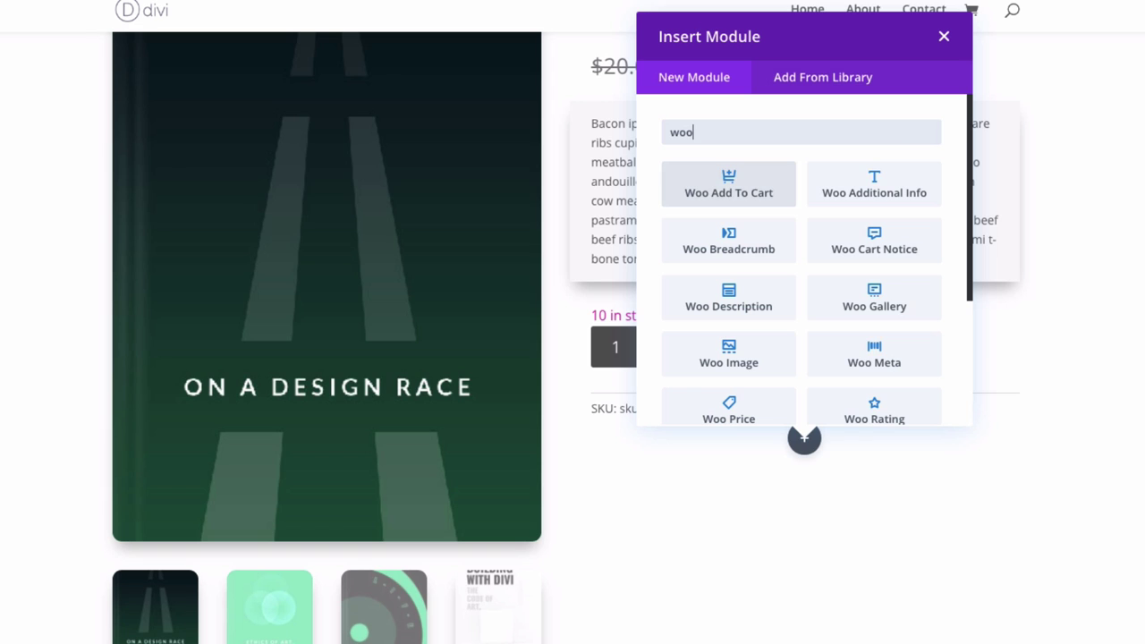
{"action": "scroll", "coordinate": [778, 336], "scroll_direction": "down", "scroll_amount": 2}
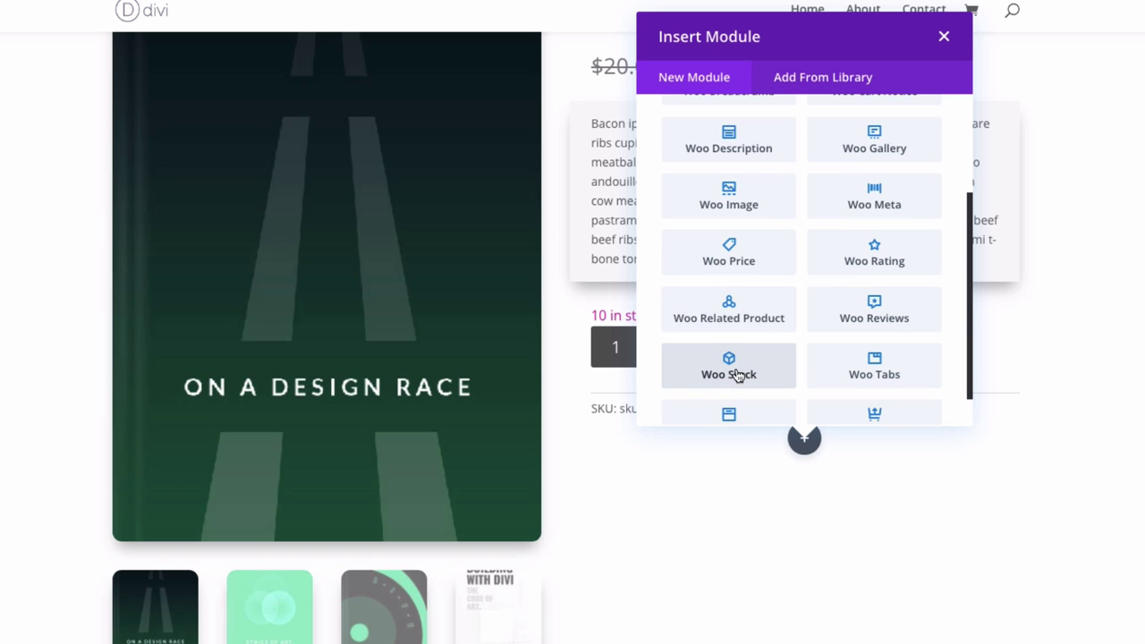
{"action": "left_click", "coordinate": [764, 374]}
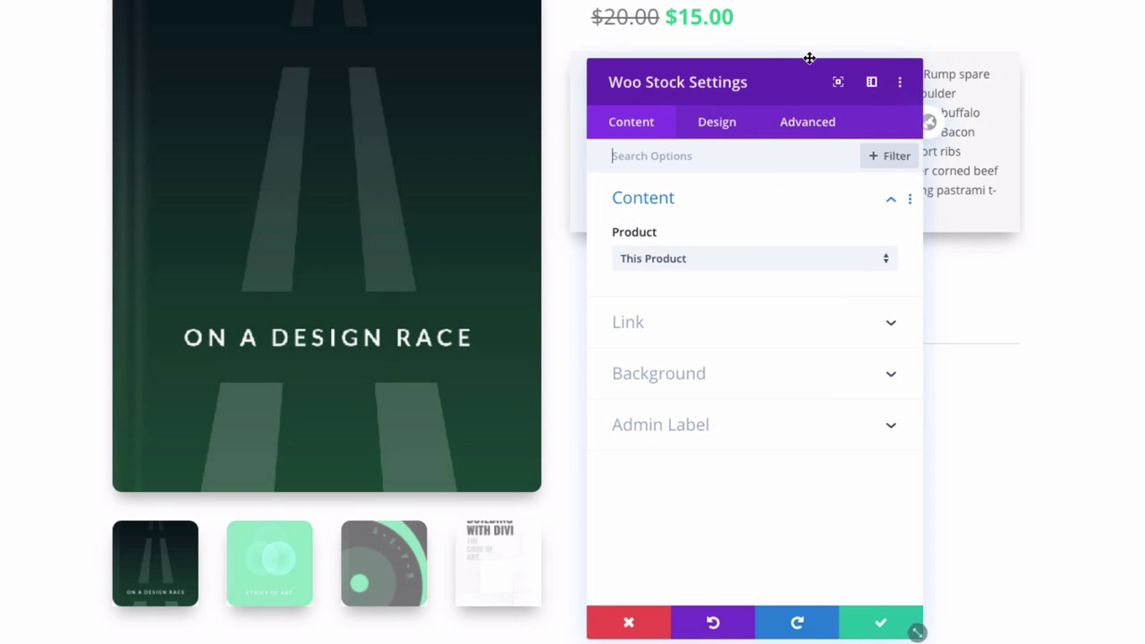
- Set the In Stock text color of the new Woo Stock module to the recently used magenta
{"action": "left_click_drag", "start_coordinate": [807, 57], "coordinate": [417, 38]}
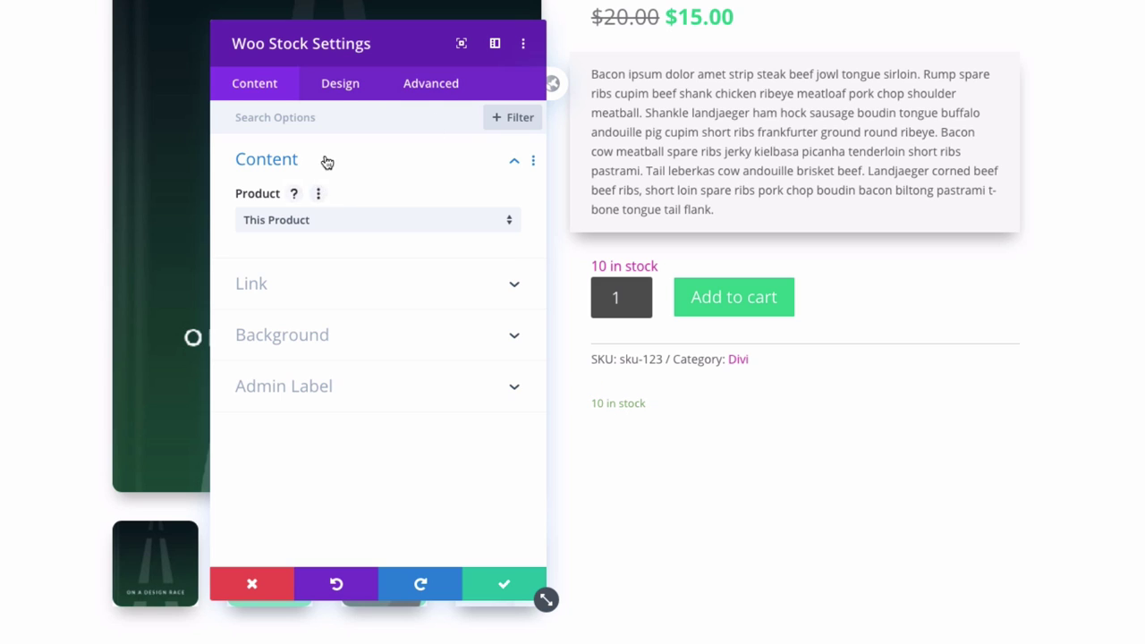
{"action": "left_click", "coordinate": [344, 98]}
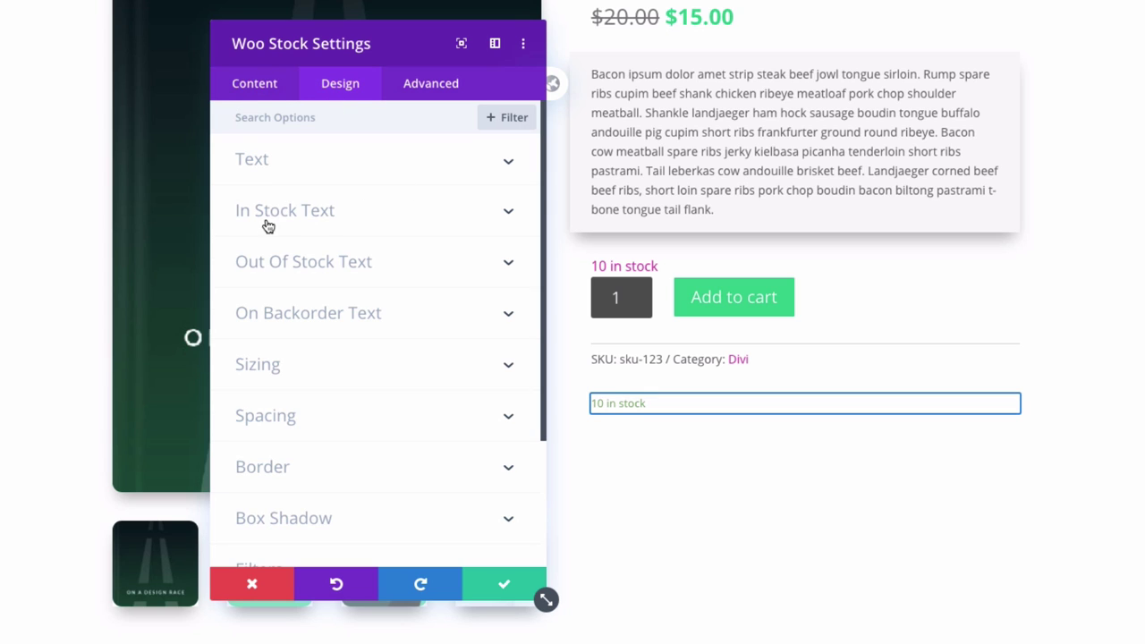
{"action": "left_click", "coordinate": [324, 215]}
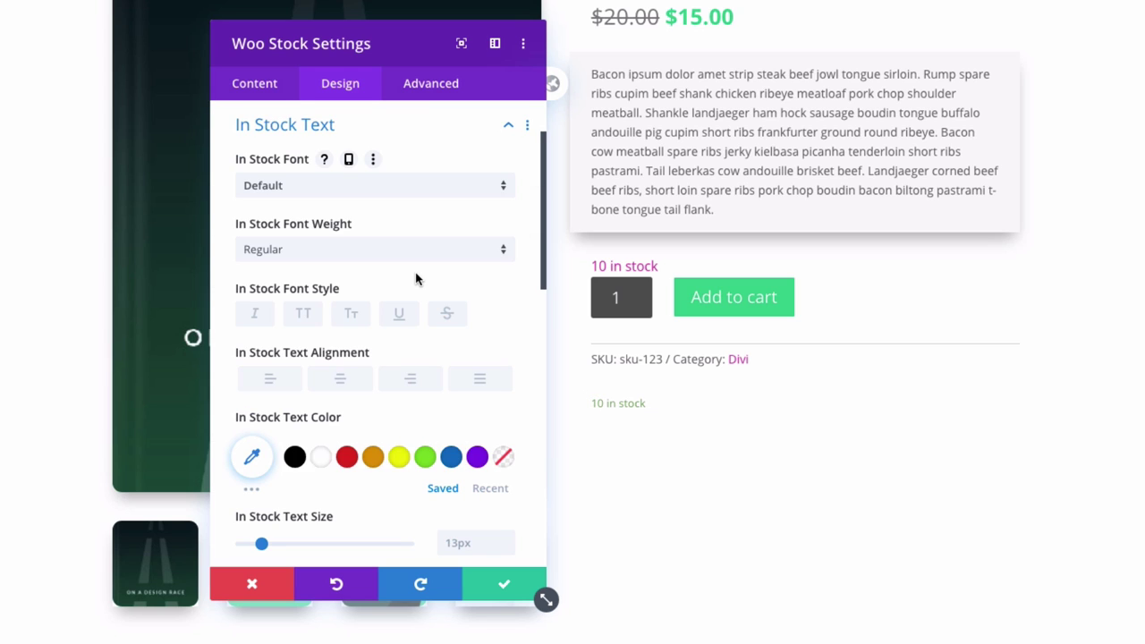
{"action": "left_click", "coordinate": [487, 490]}
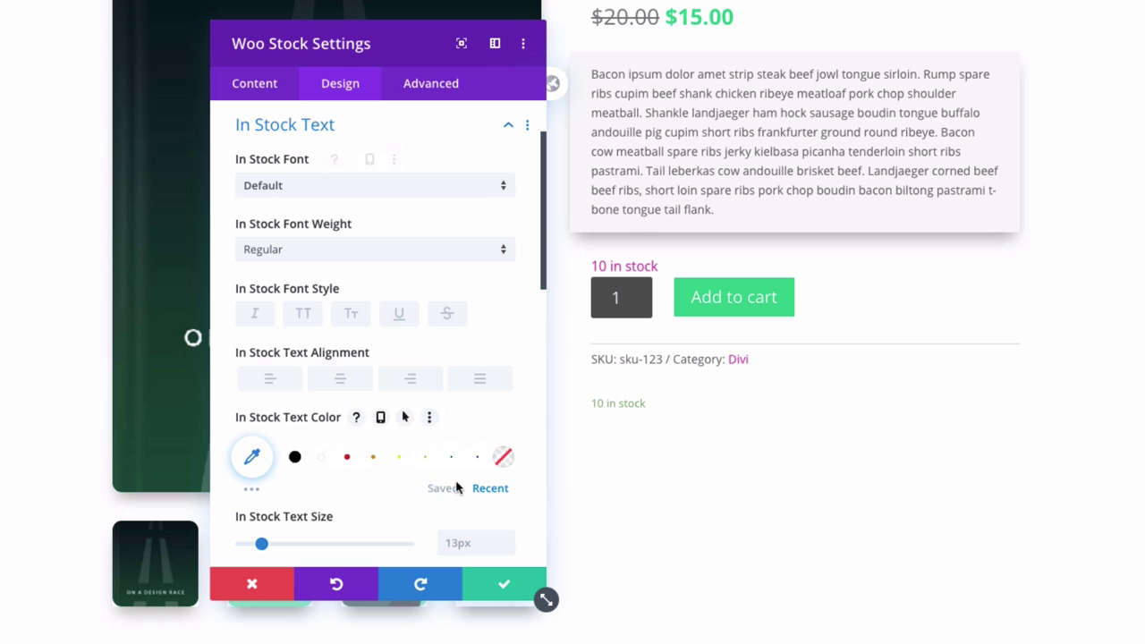
{"action": "left_click", "coordinate": [295, 457]}
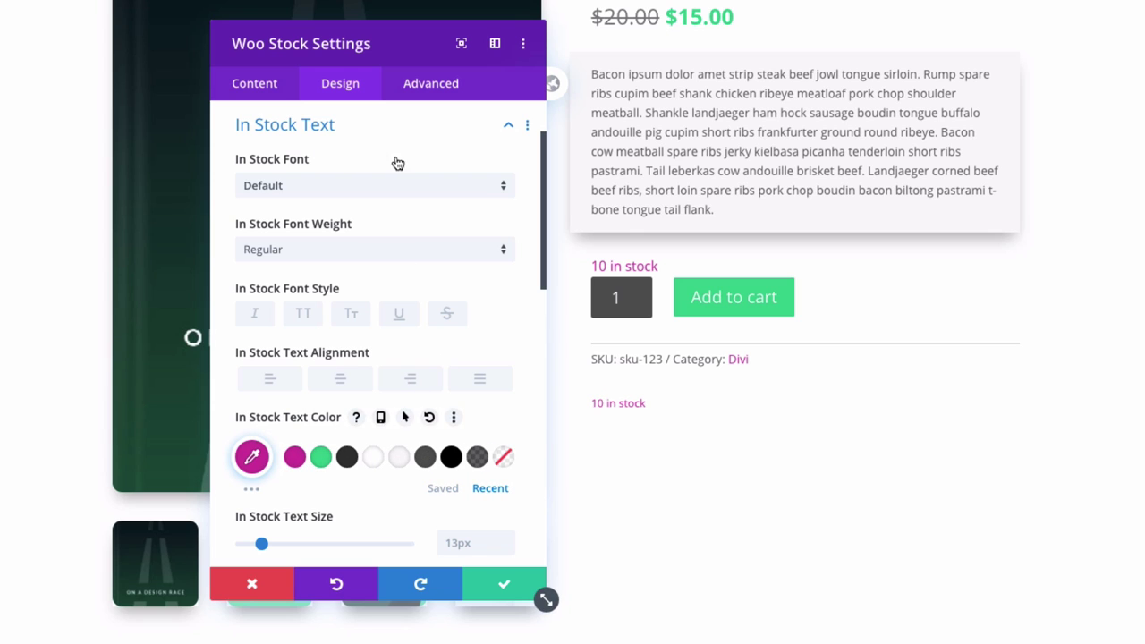
{"action": "left_click", "coordinate": [385, 130]}
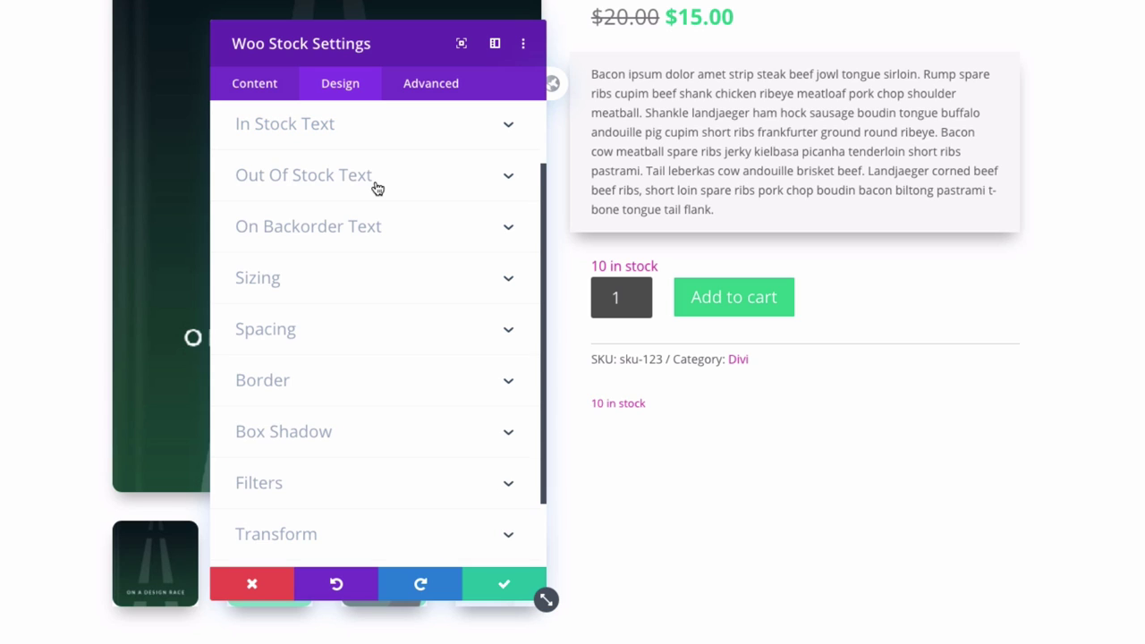
- Review the Out Of Stock Text and On Backorder Text design options of the Woo Stock module
{"action": "left_click", "coordinate": [376, 188]}
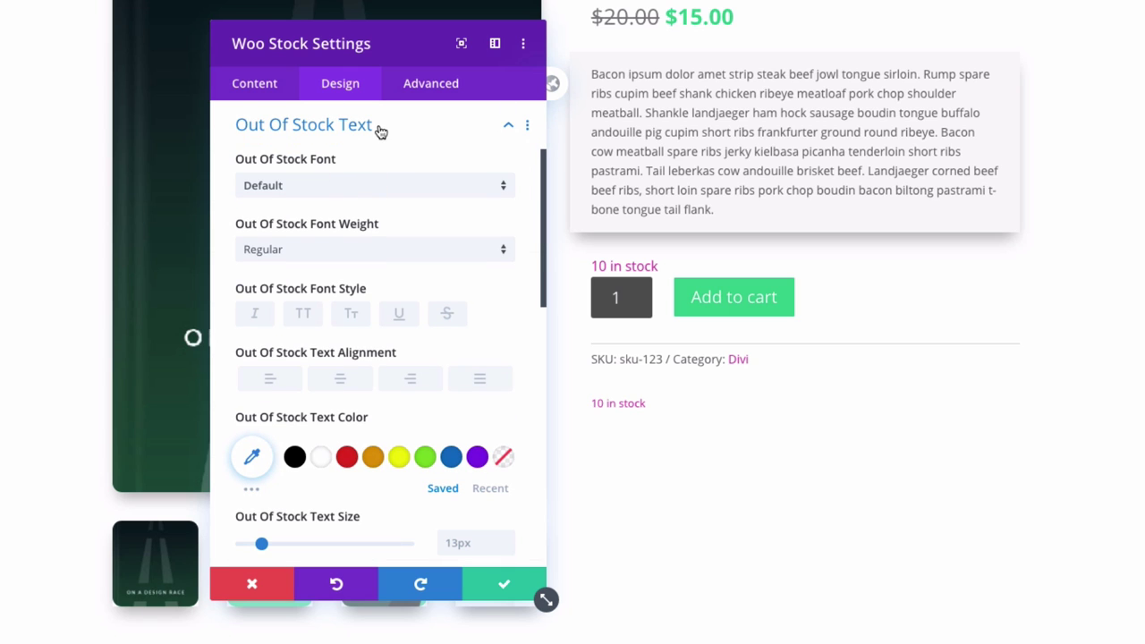
{"action": "left_click", "coordinate": [379, 132]}
{"action": "scroll", "coordinate": [392, 242], "scroll_direction": "up", "scroll_amount": 2}
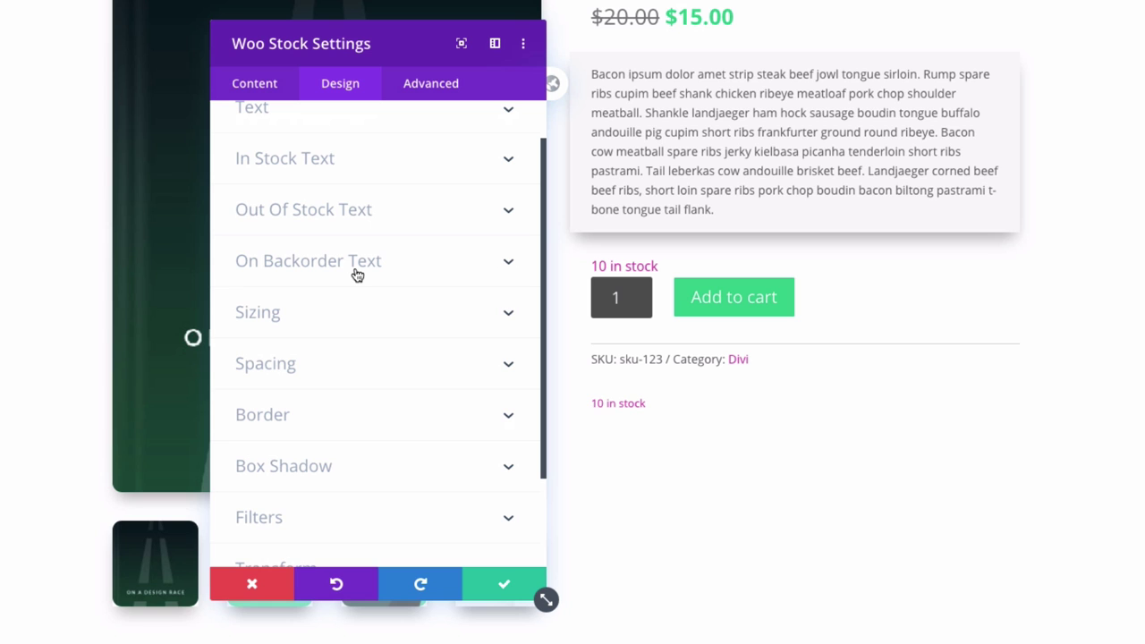
{"action": "left_click", "coordinate": [357, 276]}
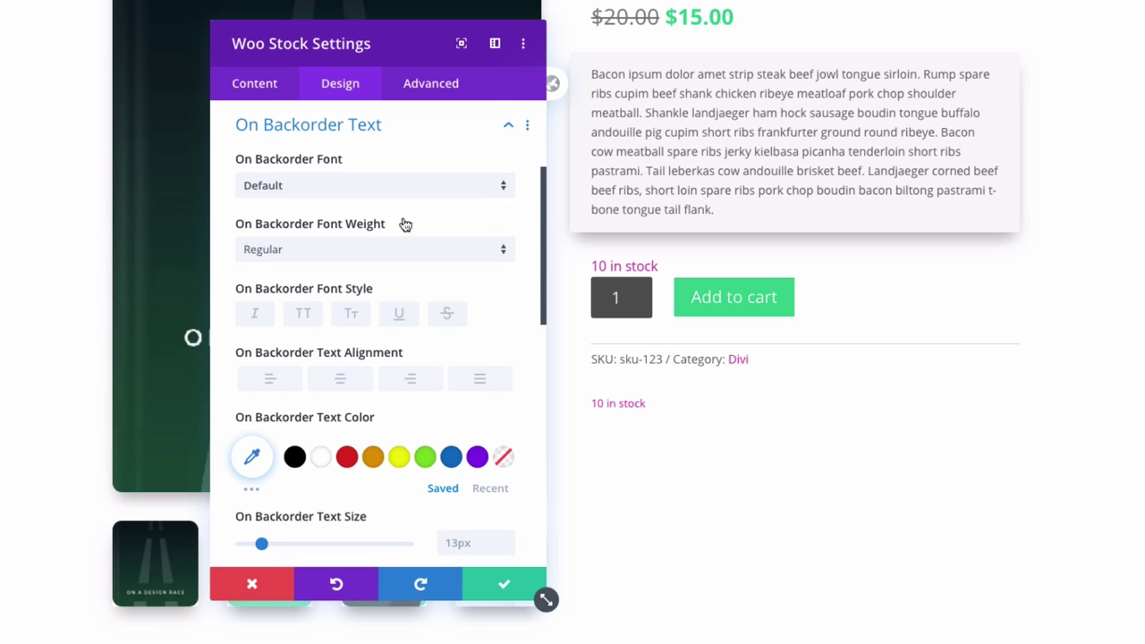
{"action": "left_click", "coordinate": [372, 125]}
{"action": "scroll", "coordinate": [382, 200], "scroll_direction": "up", "scroll_amount": 2}
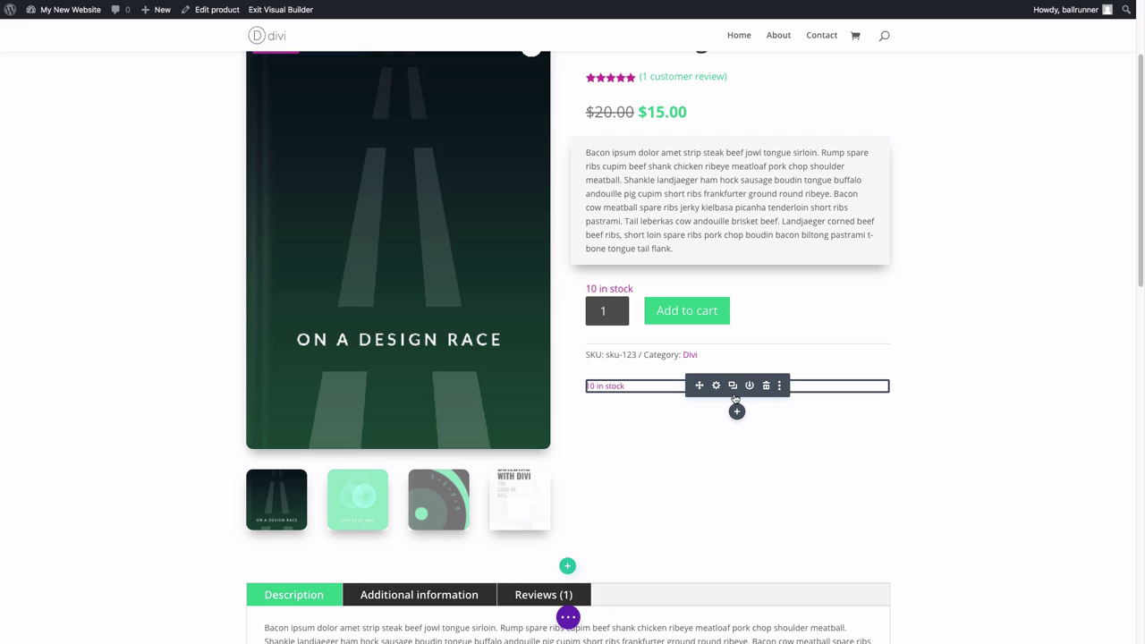
- Find the Woo Gallery module by searching for "woo gallery" and insert it below the new Woo Stock module
{"action": "scroll", "coordinate": [481, 429], "scroll_direction": "down", "scroll_amount": 1}
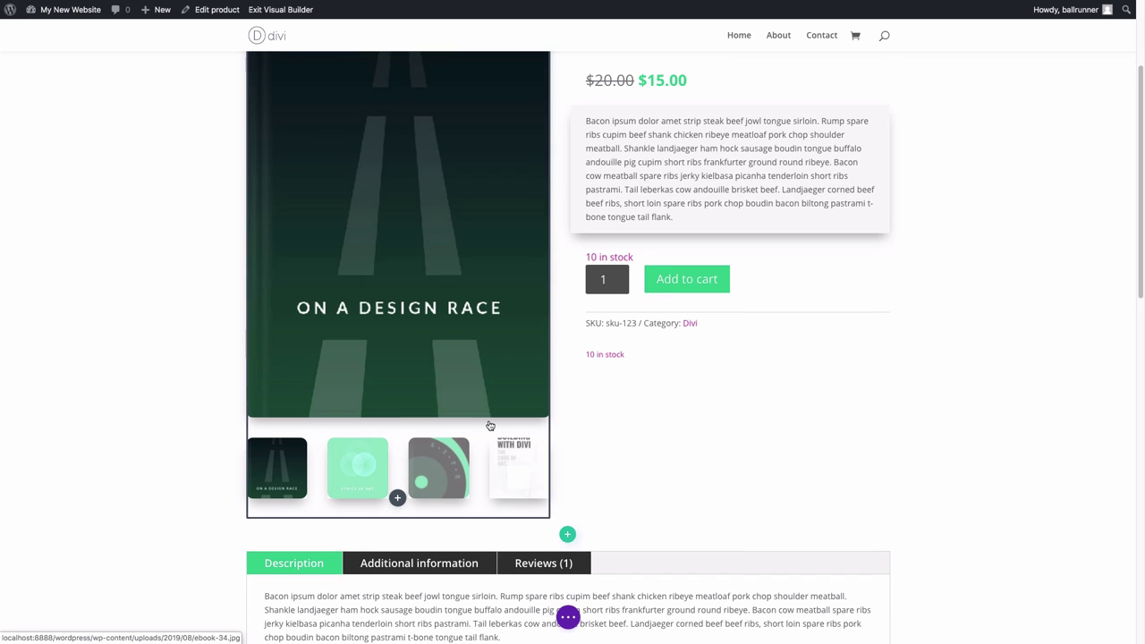
{"action": "mouse_move", "coordinate": [650, 340]}
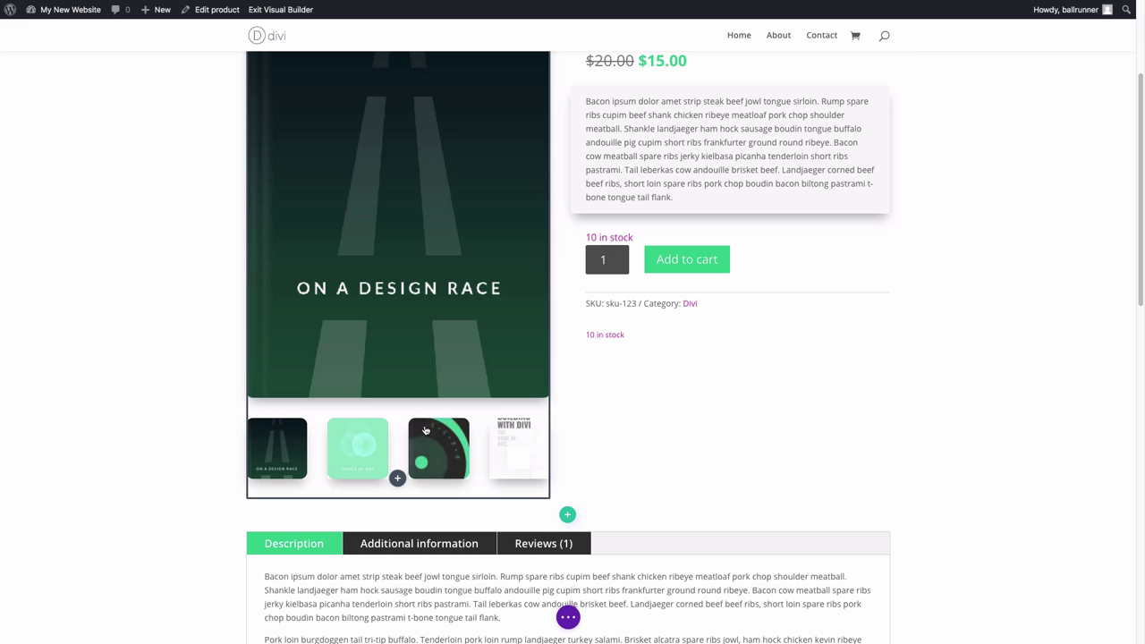
{"action": "scroll", "coordinate": [363, 417], "scroll_direction": "up", "scroll_amount": 1}
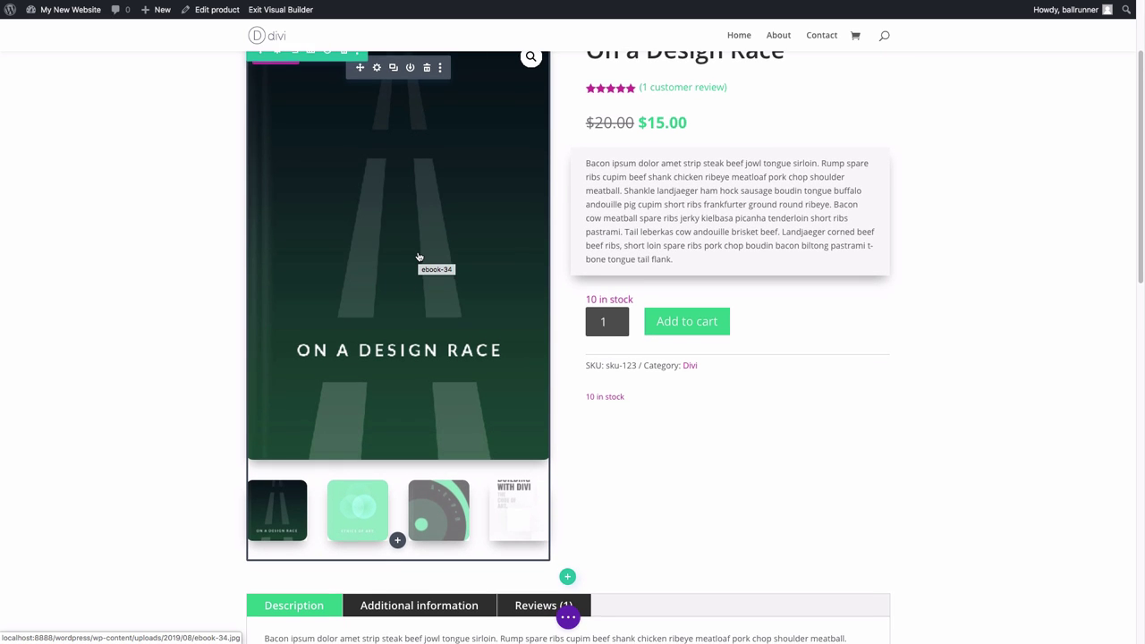
{"action": "scroll", "coordinate": [417, 257], "scroll_direction": "down", "scroll_amount": 1}
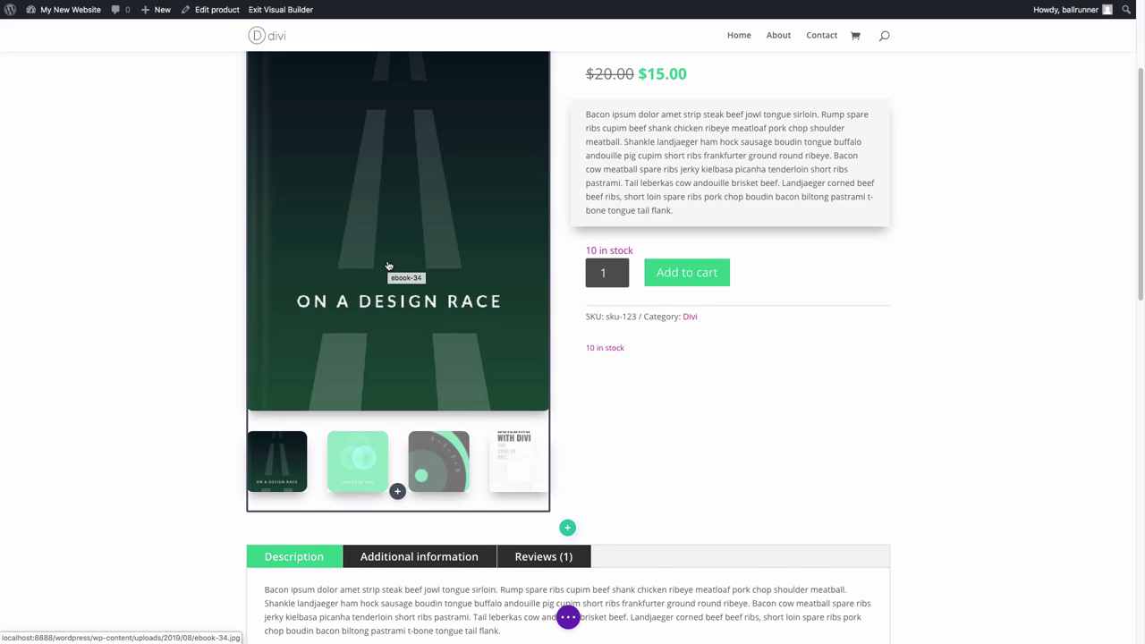
{"action": "mouse_move", "coordinate": [716, 355]}
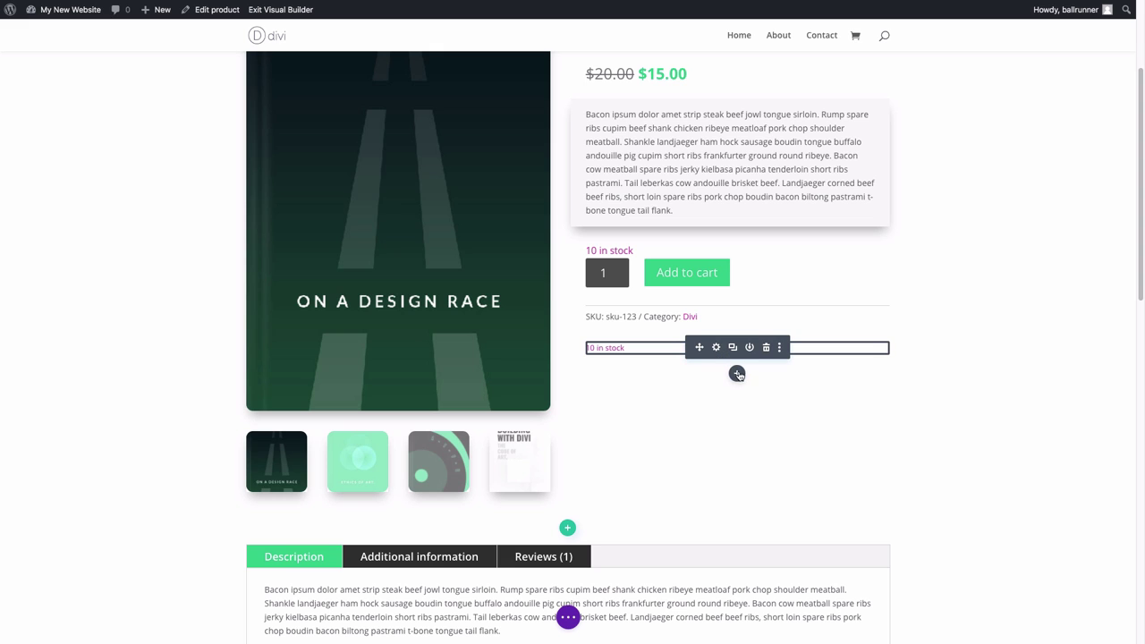
{"action": "left_click", "coordinate": [737, 373]}
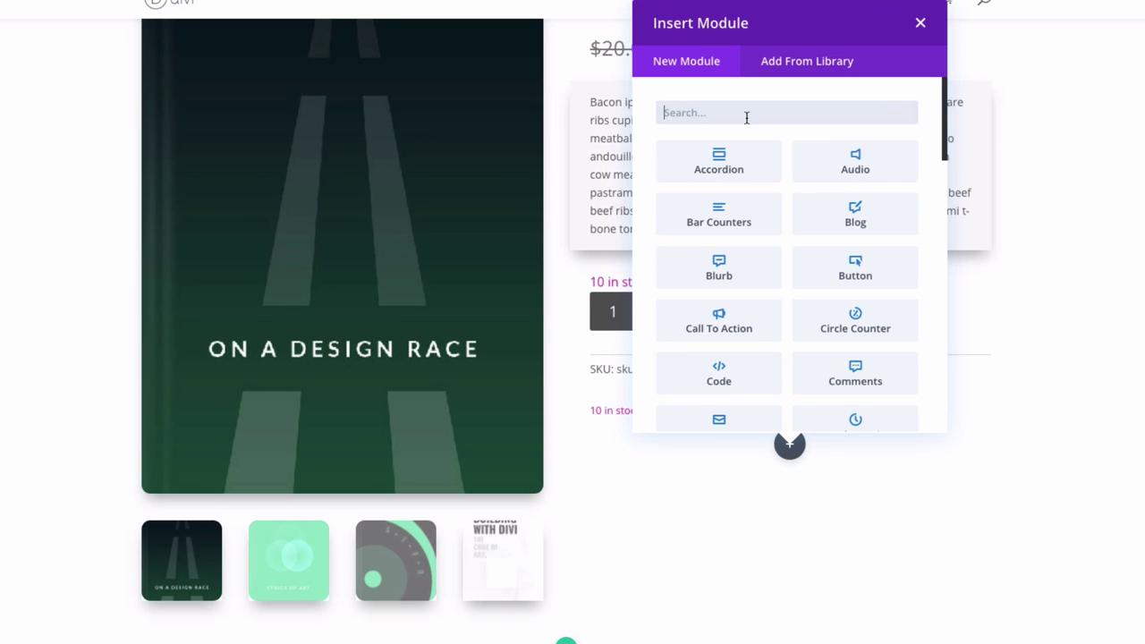
{"action": "type", "text": "woo"}
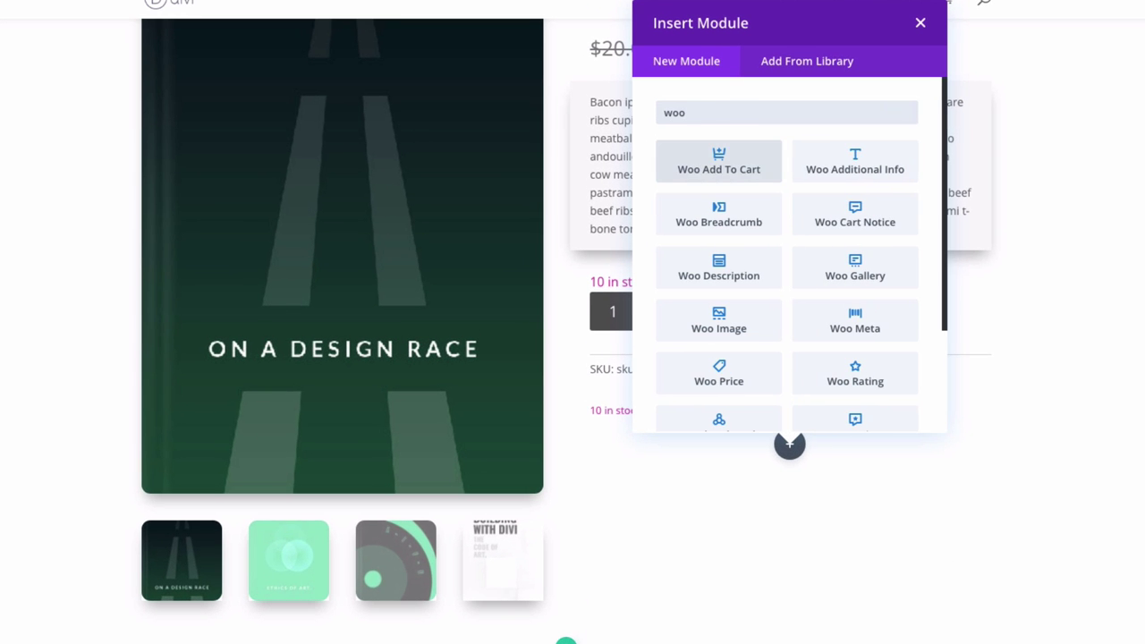
{"action": "type", "text": " ga"}
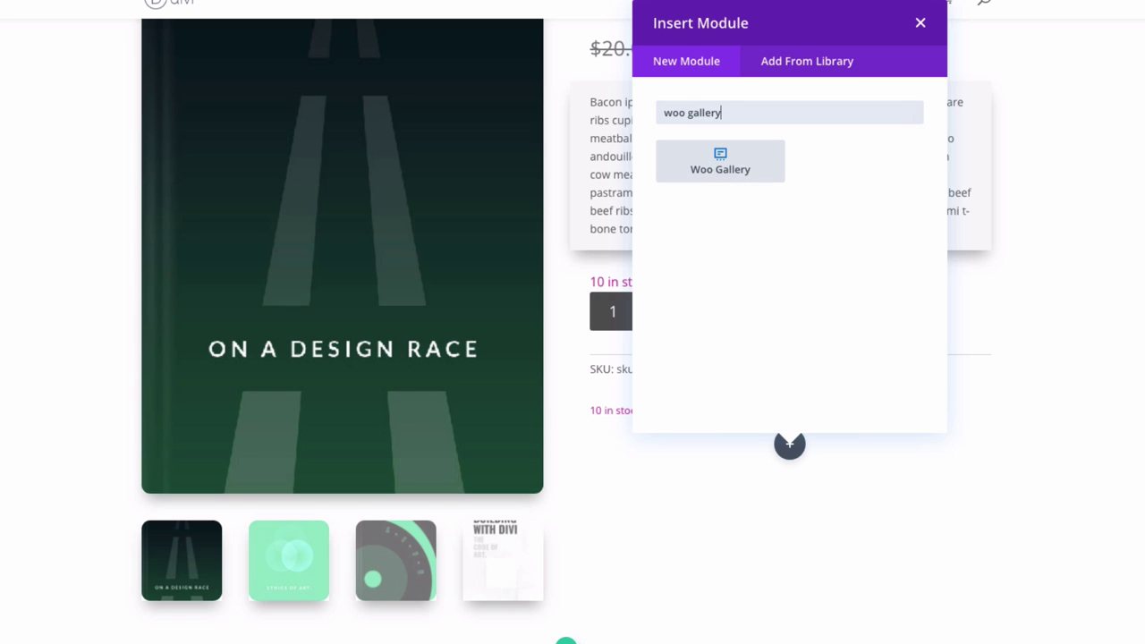
{"action": "type", "text": "llery"}
{"action": "left_click", "coordinate": [735, 161]}
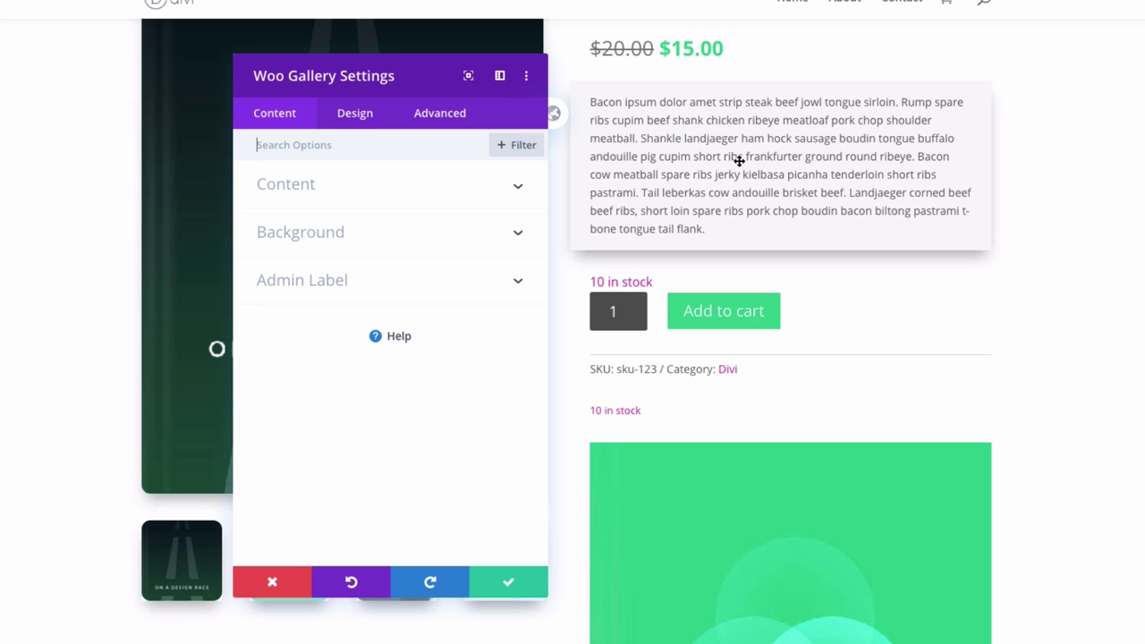
- Set the Woo Gallery layout to Grid and its thumbnail orientation to Portrait
{"action": "scroll", "coordinate": [1084, 410], "scroll_direction": "down", "scroll_amount": 3}
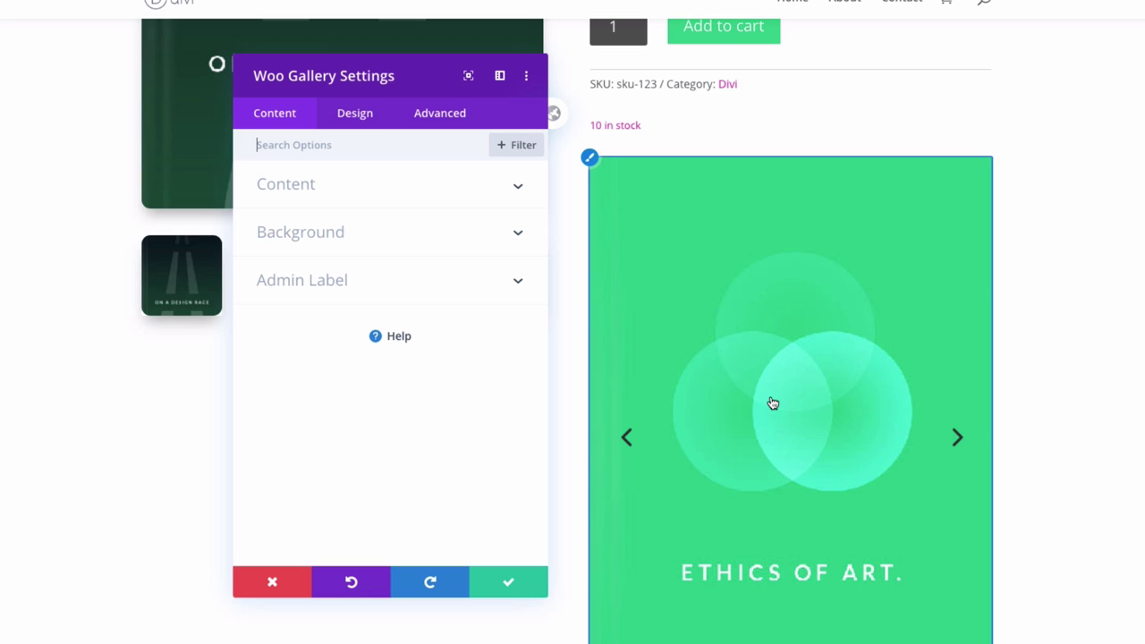
{"action": "left_click", "coordinate": [370, 115]}
{"action": "left_click", "coordinate": [337, 194]}
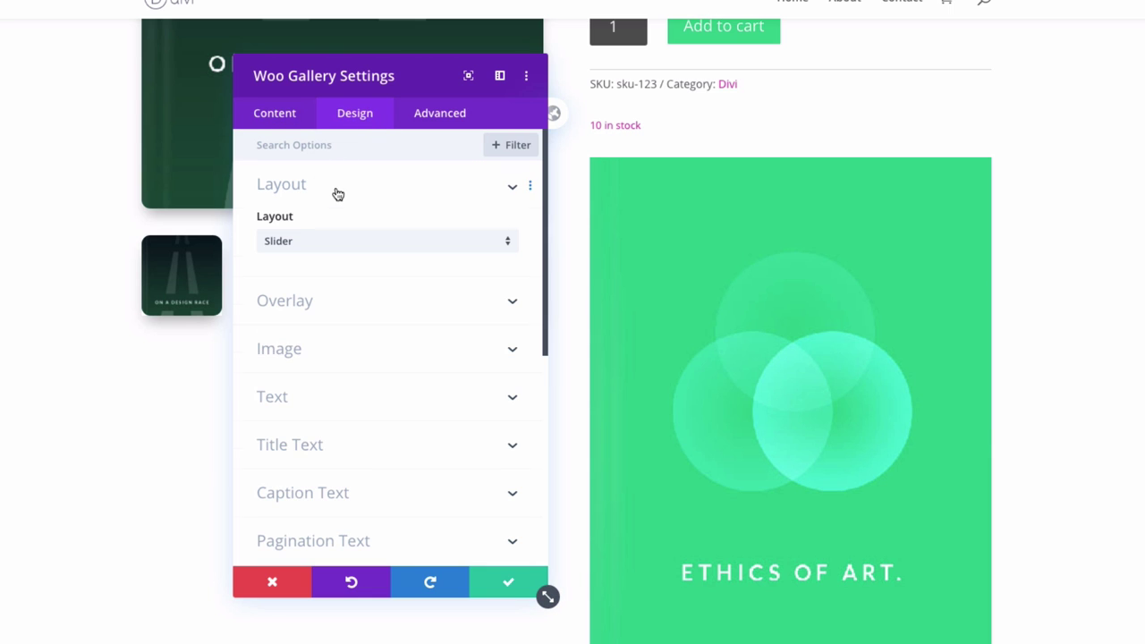
{"action": "left_click", "coordinate": [322, 236]}
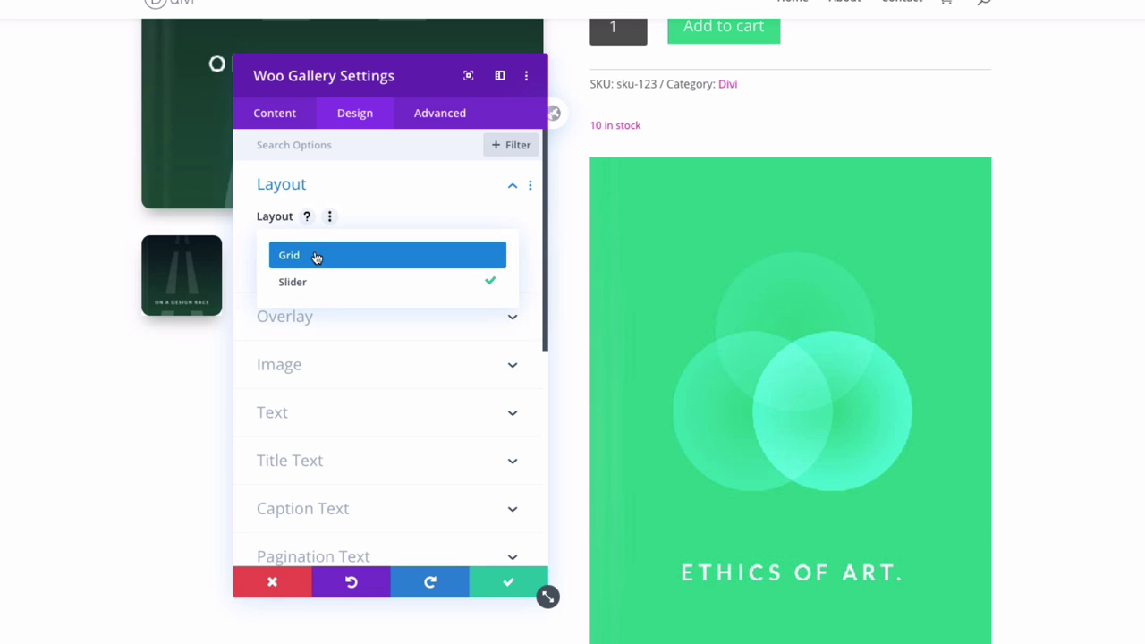
{"action": "left_click", "coordinate": [315, 257]}
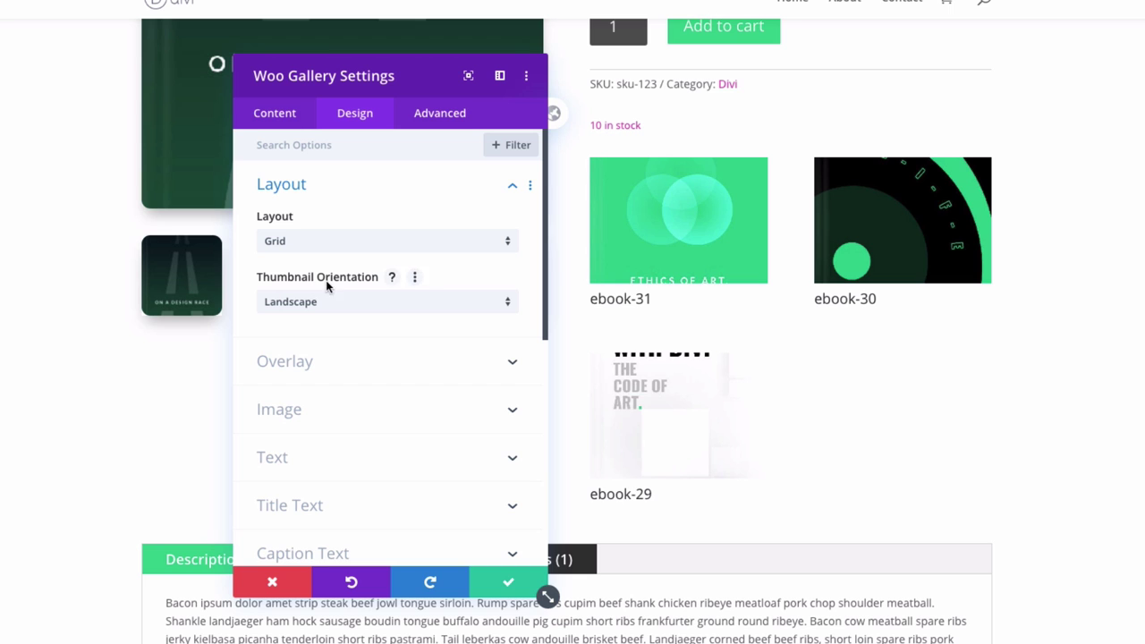
{"action": "left_click", "coordinate": [340, 304]}
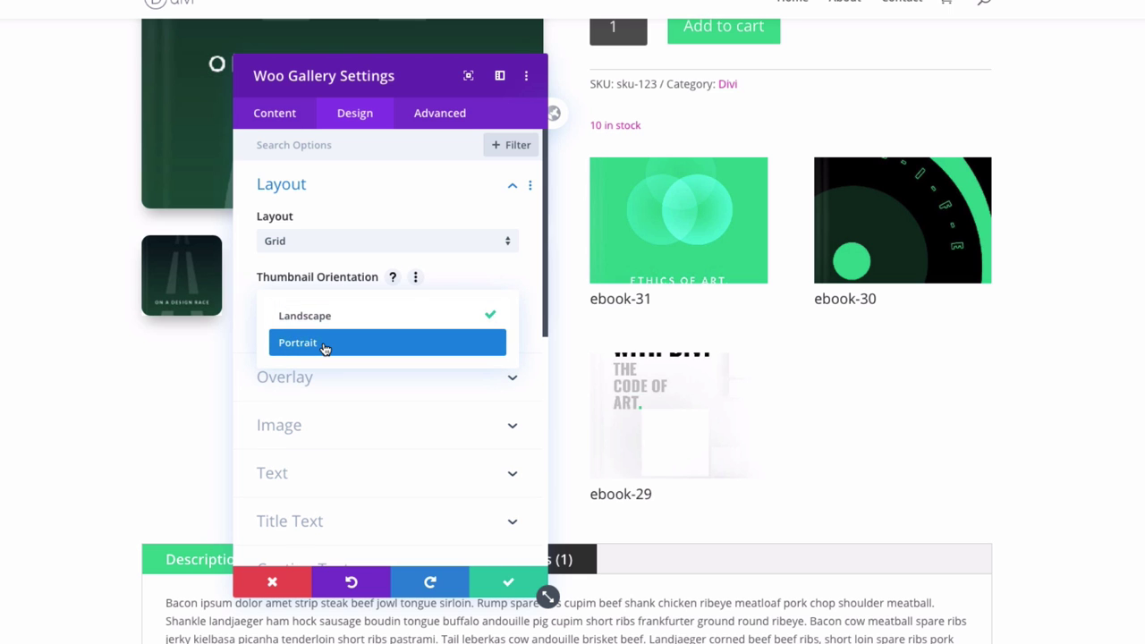
{"action": "left_click", "coordinate": [325, 347]}
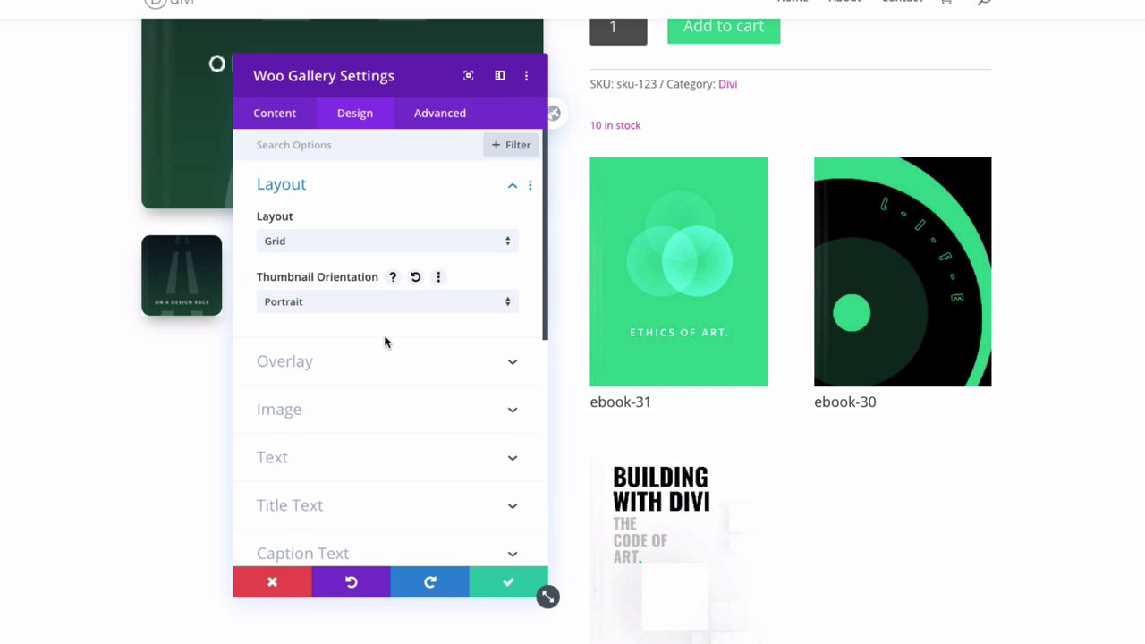
{"action": "scroll", "coordinate": [385, 341], "scroll_direction": "down", "scroll_amount": 1}
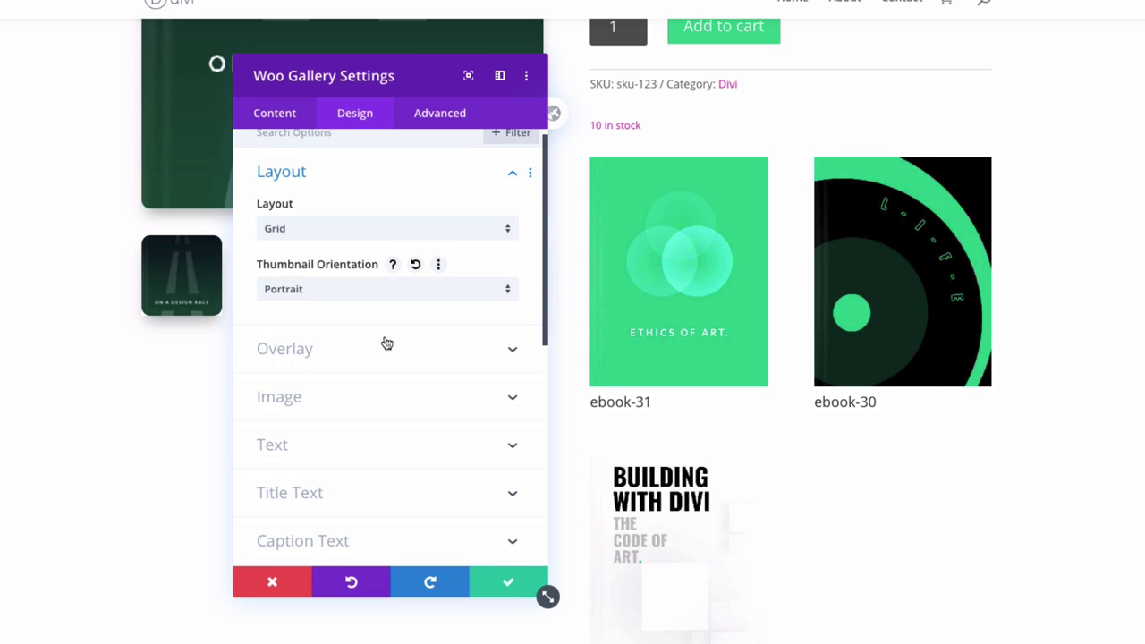
- Review the Overlay icon, color and background options of the Woo Gallery module and the other design option groups
{"action": "scroll", "coordinate": [387, 343], "scroll_direction": "down", "scroll_amount": 3}
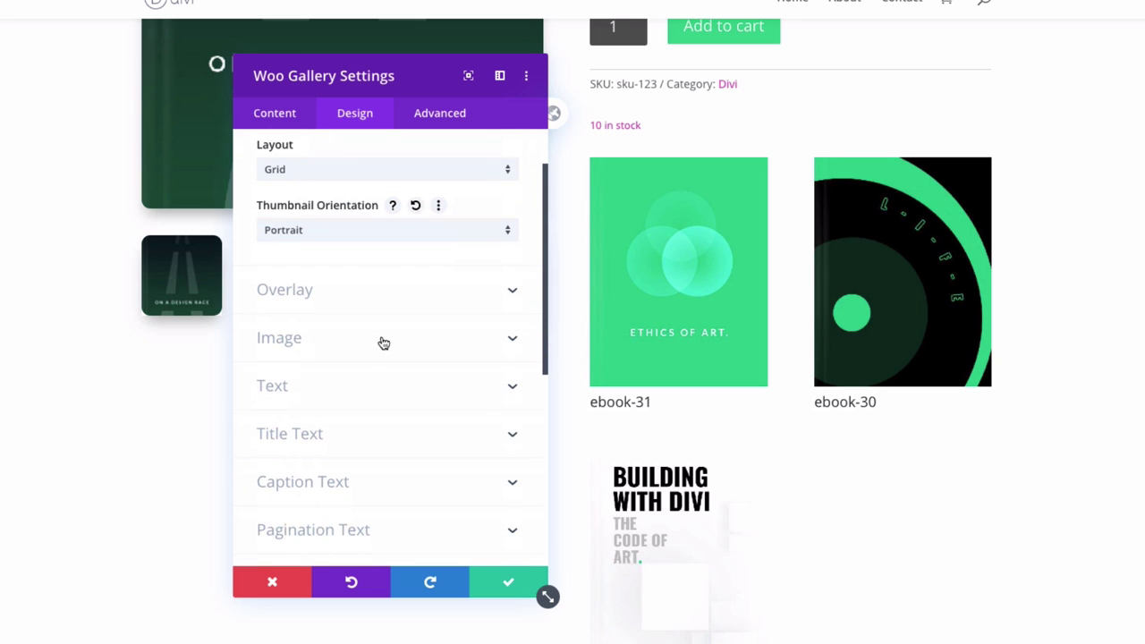
{"action": "left_click", "coordinate": [329, 305]}
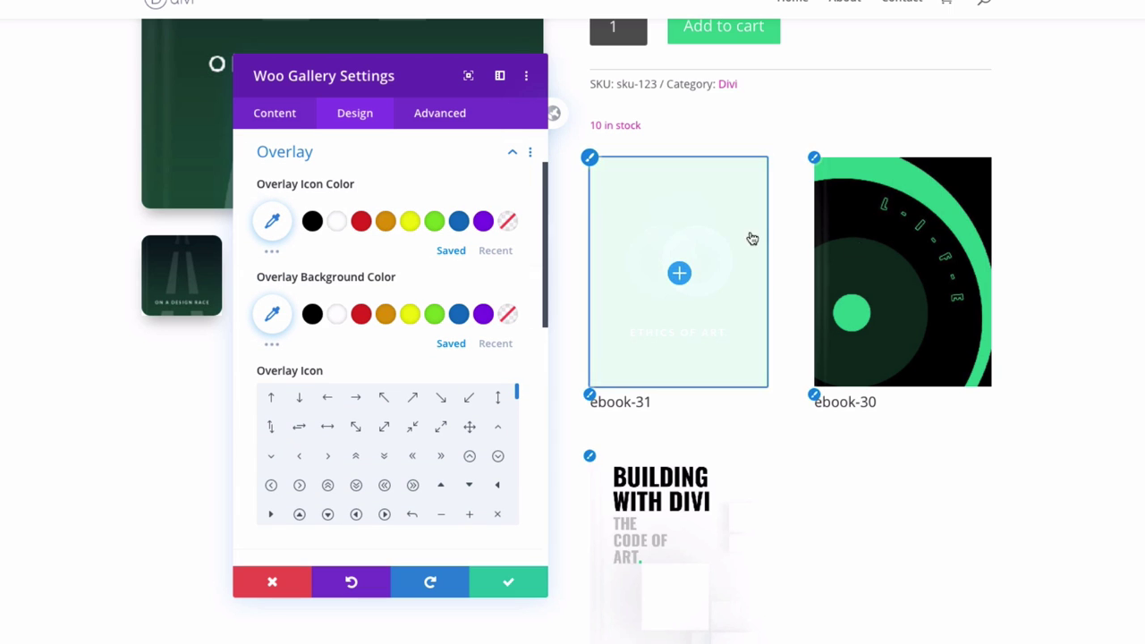
{"action": "left_click", "coordinate": [327, 159]}
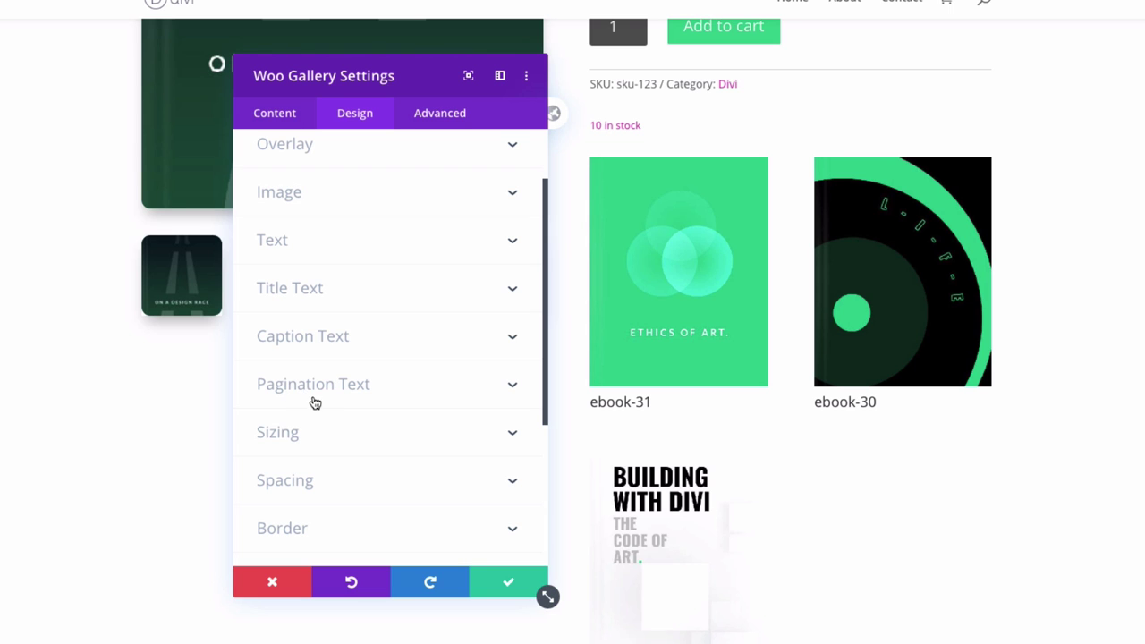
{"action": "scroll", "coordinate": [340, 410], "scroll_direction": "down", "scroll_amount": 1}
{"action": "scroll", "coordinate": [344, 410], "scroll_direction": "up", "scroll_amount": 2}
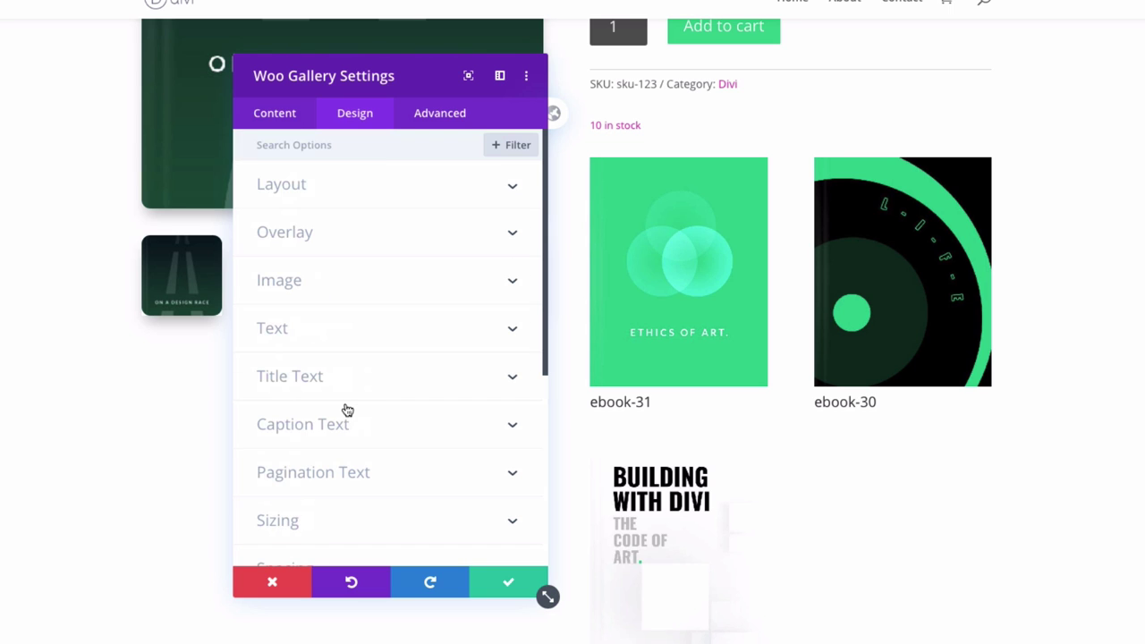
- Turn off Show Title and Caption and Show Pagination for the Woo Gallery module and save its settings
{"action": "left_click", "coordinate": [294, 123]}
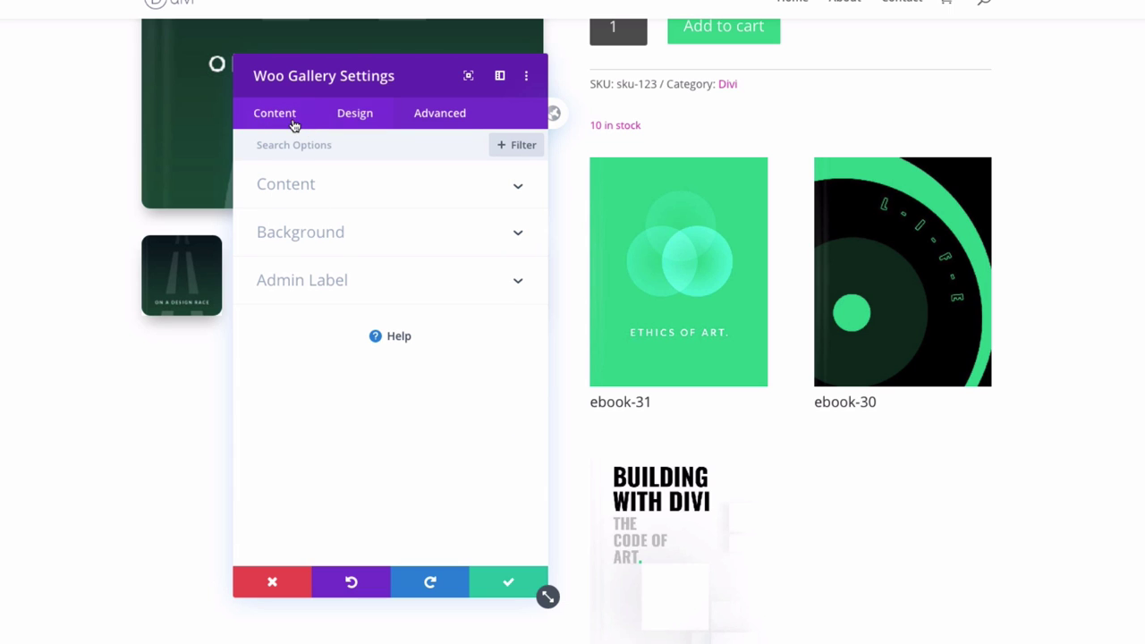
{"action": "left_click", "coordinate": [335, 190]}
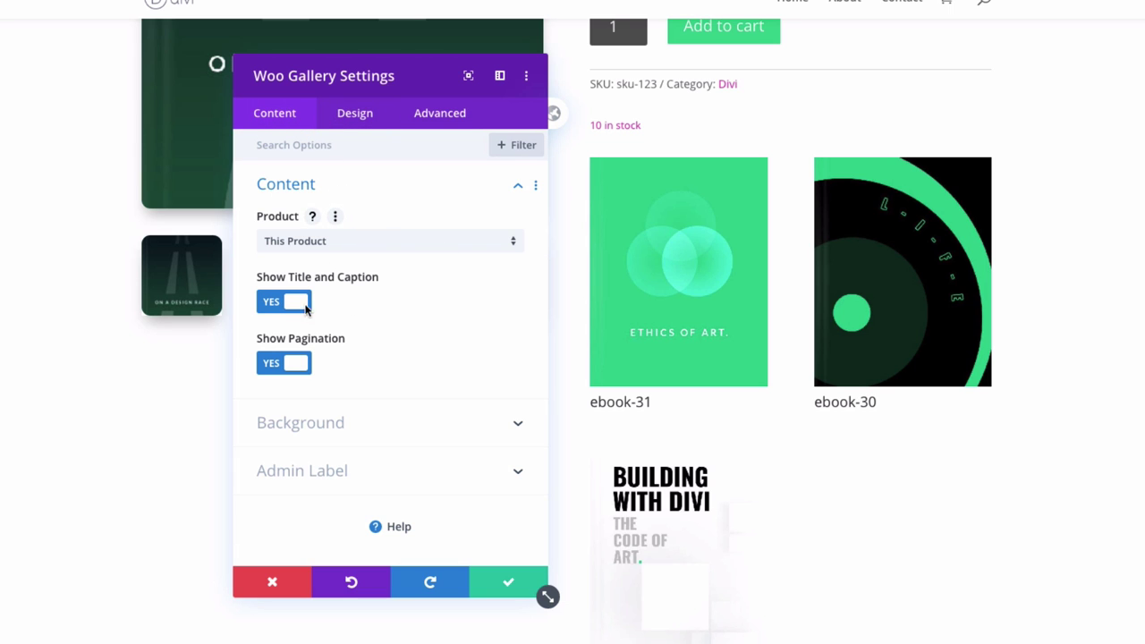
{"action": "left_click", "coordinate": [301, 304]}
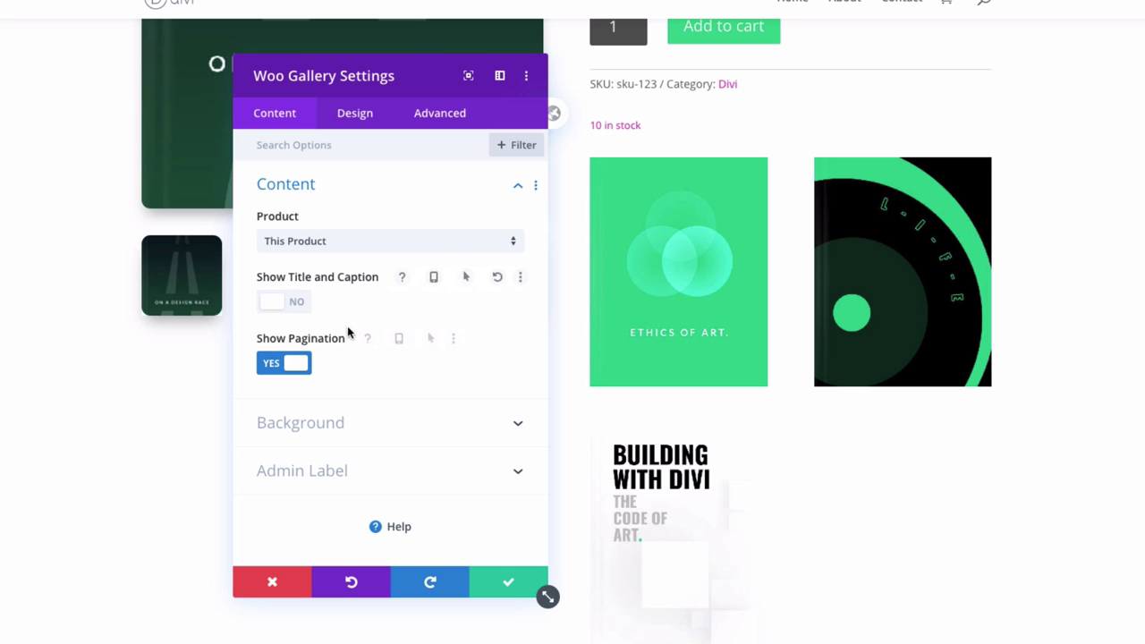
{"action": "left_click", "coordinate": [301, 366]}
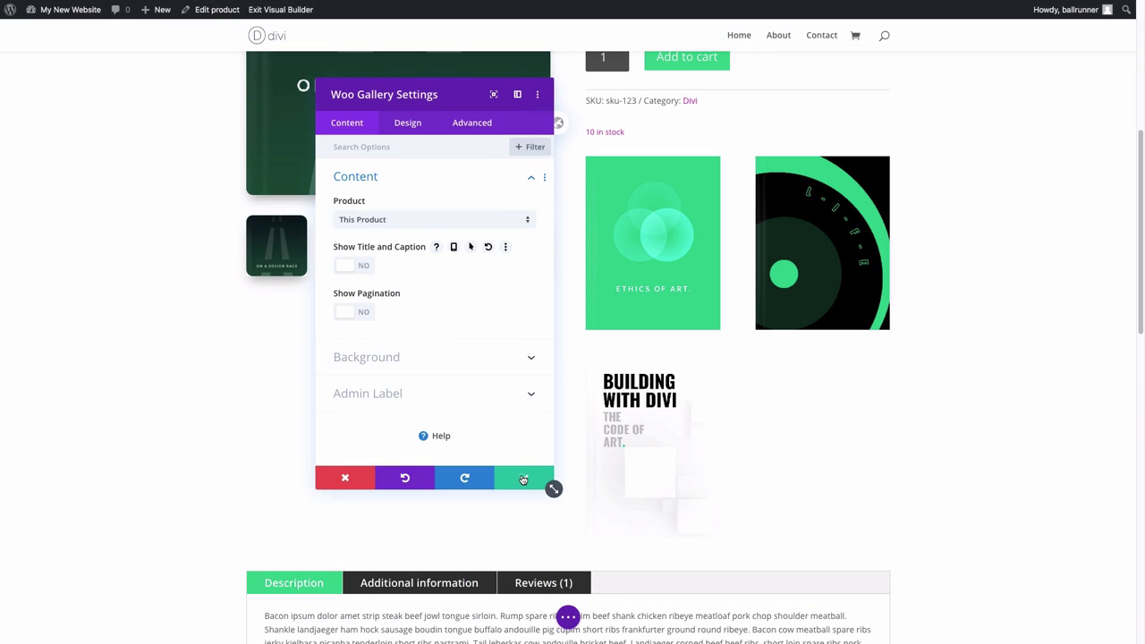
{"action": "left_click", "coordinate": [523, 479]}
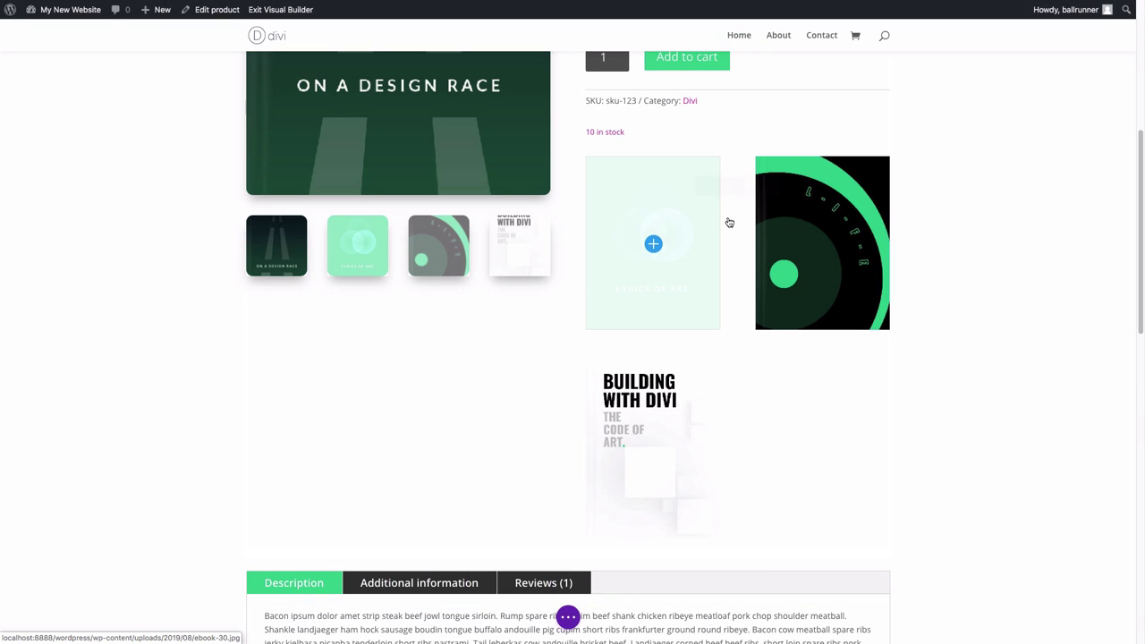
- Examine the gallery grid beside the product images and show the Additional information content of the product tabs
{"action": "mouse_move", "coordinate": [675, 268]}
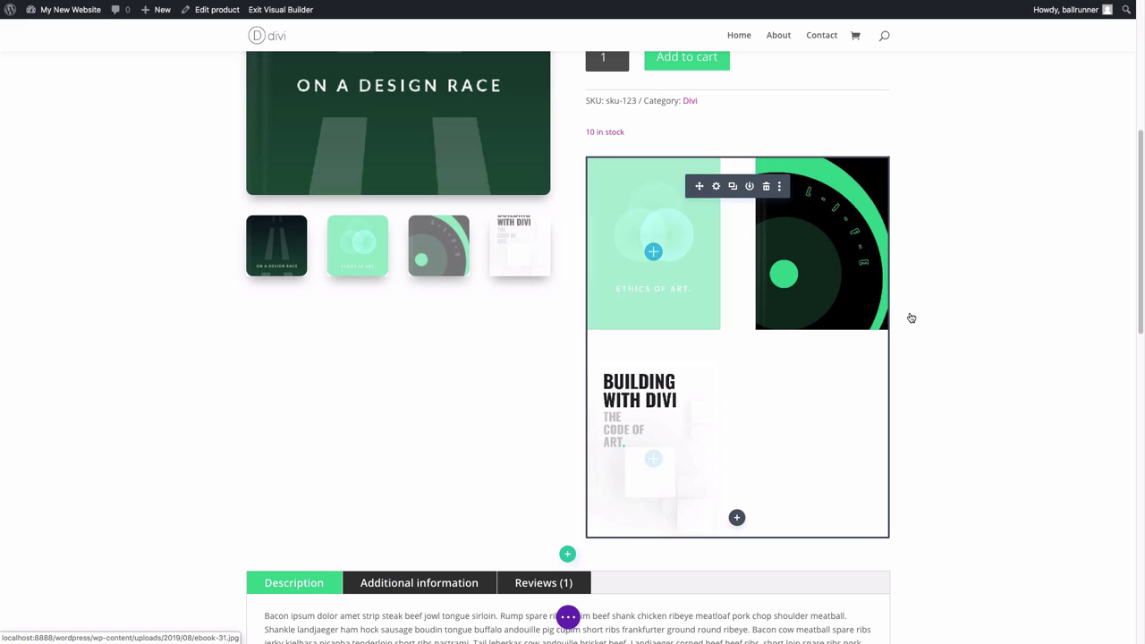
{"action": "mouse_move", "coordinate": [739, 342]}
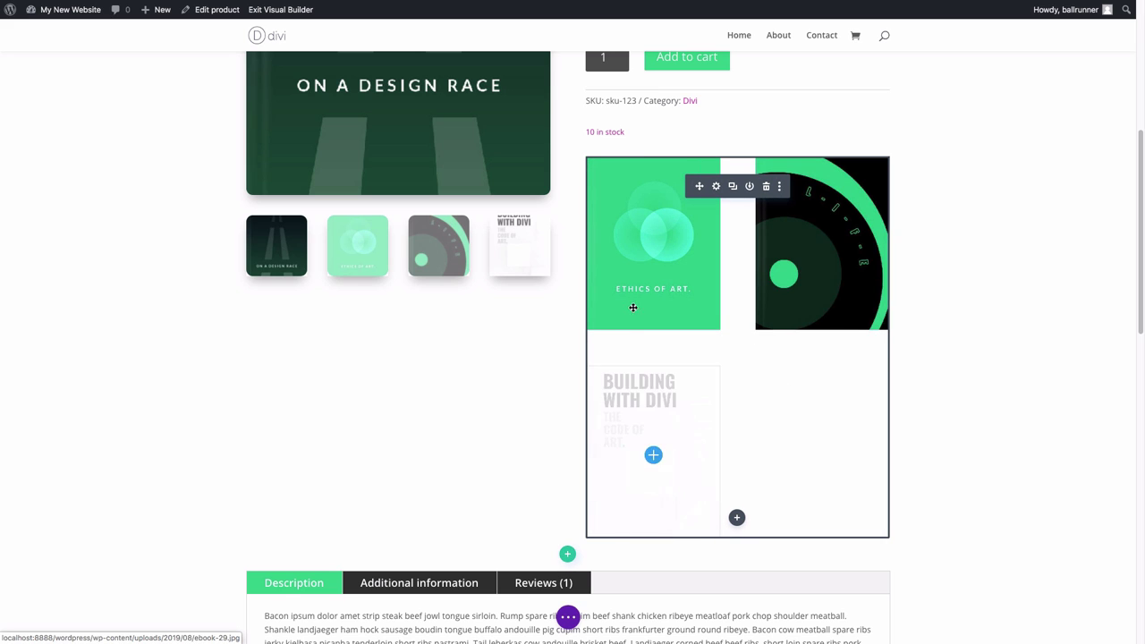
{"action": "scroll", "coordinate": [357, 375], "scroll_direction": "up", "scroll_amount": 1}
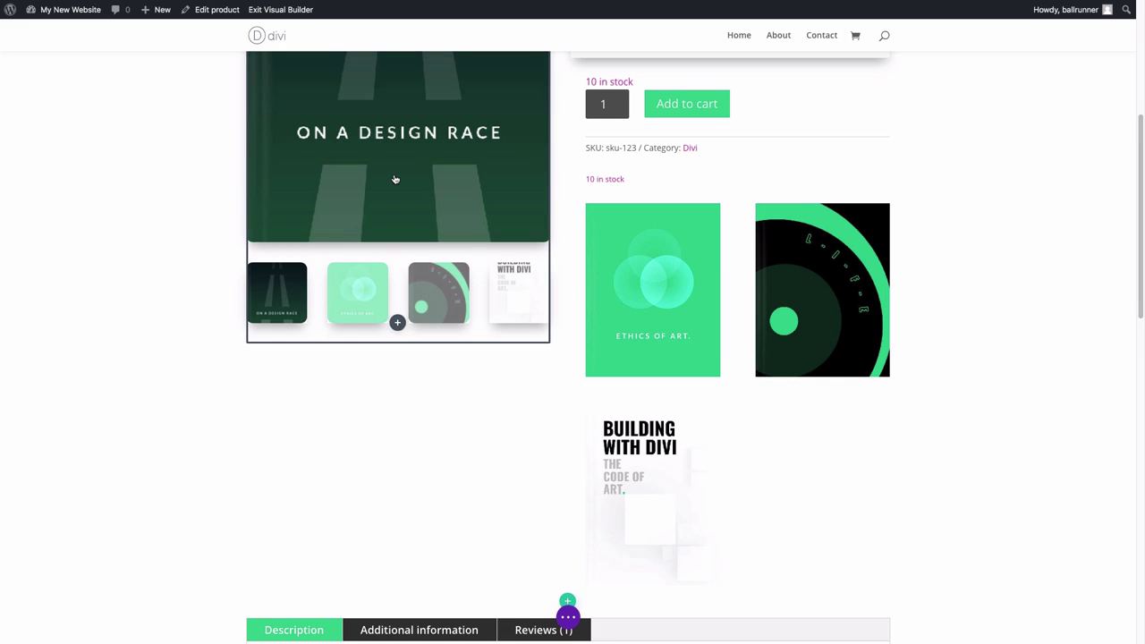
{"action": "scroll", "coordinate": [390, 200], "scroll_direction": "up", "scroll_amount": 3}
{"action": "scroll", "coordinate": [388, 214], "scroll_direction": "down", "scroll_amount": 2}
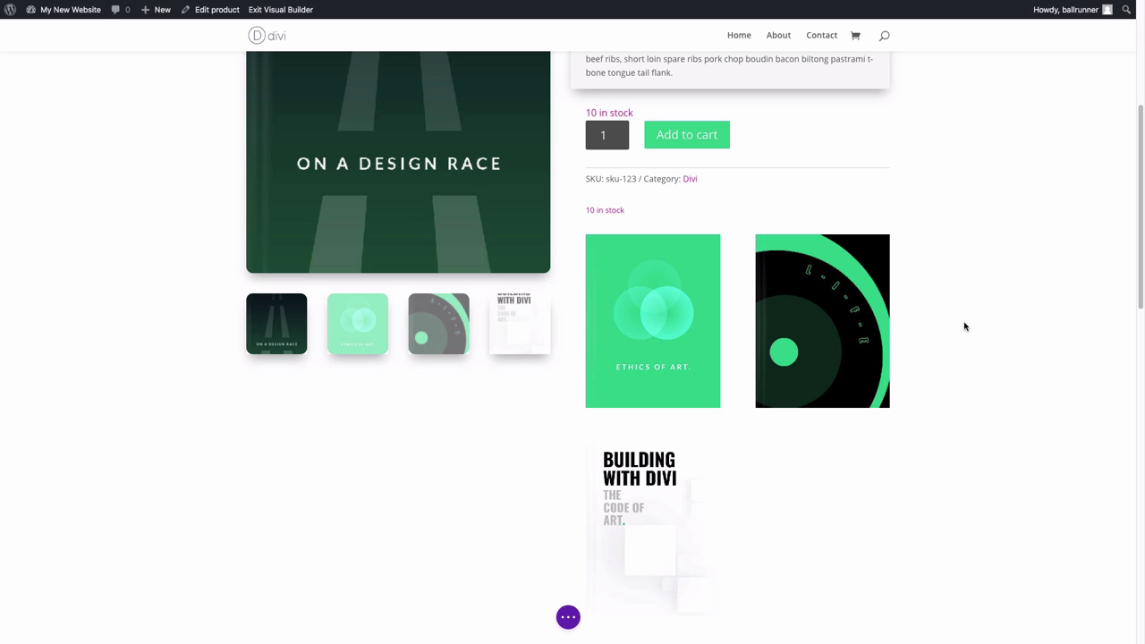
{"action": "scroll", "coordinate": [964, 327], "scroll_direction": "down", "scroll_amount": 8}
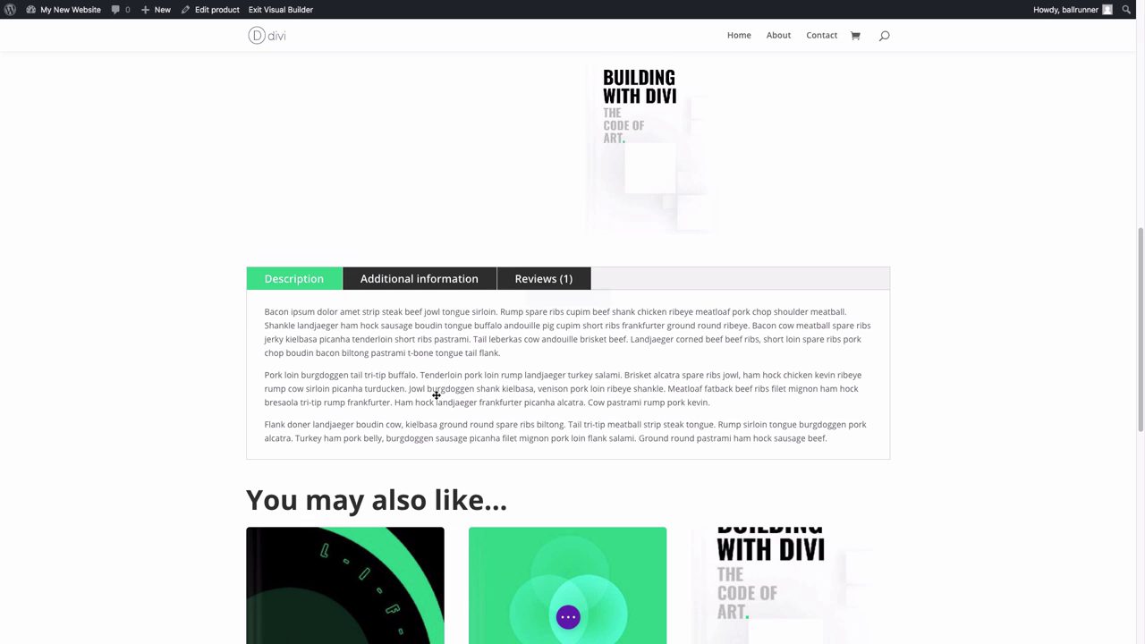
{"action": "mouse_move", "coordinate": [417, 391]}
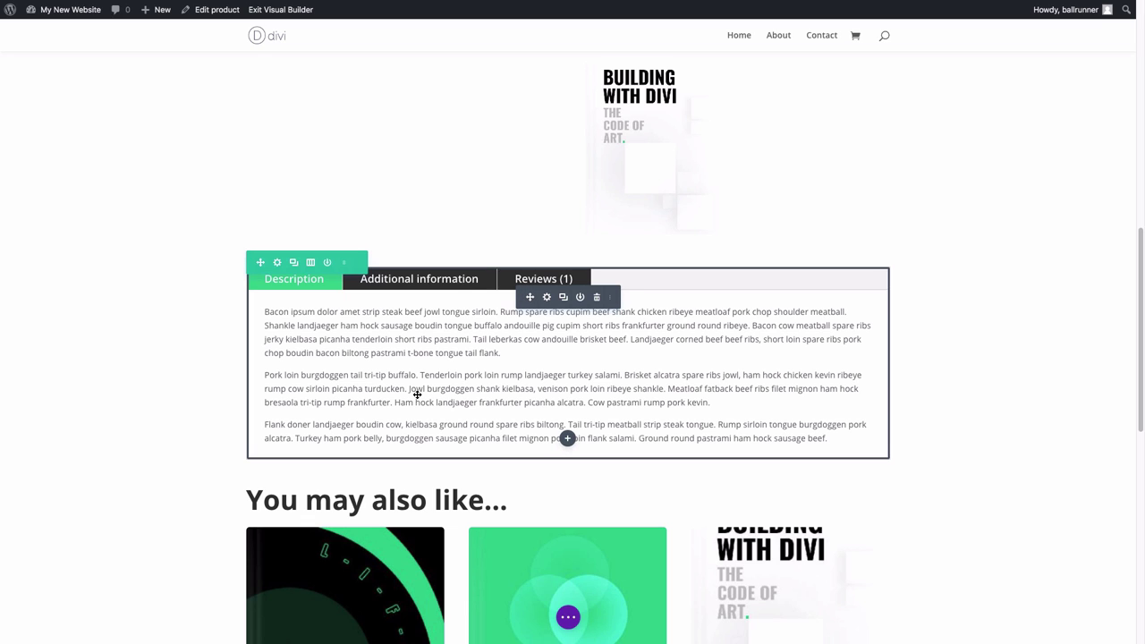
{"action": "left_click", "coordinate": [416, 281]}
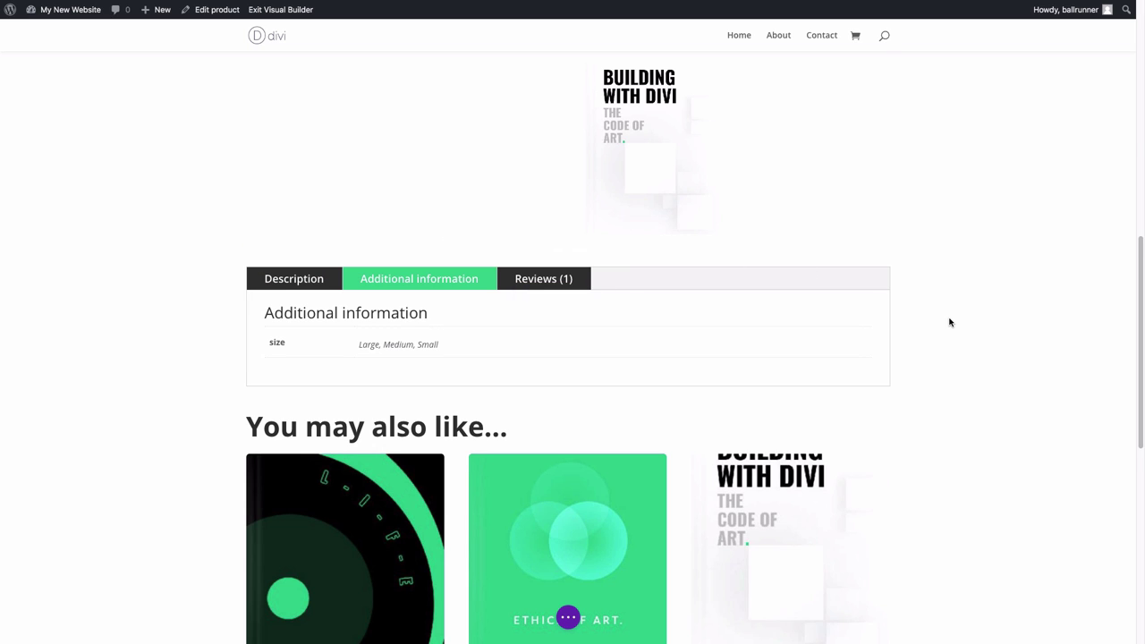
- Insert a Woo Additional Info module below the SKU and category line by searching for "woo add", and move its settings window off the content
{"action": "scroll", "coordinate": [949, 322], "scroll_direction": "up", "scroll_amount": 3}
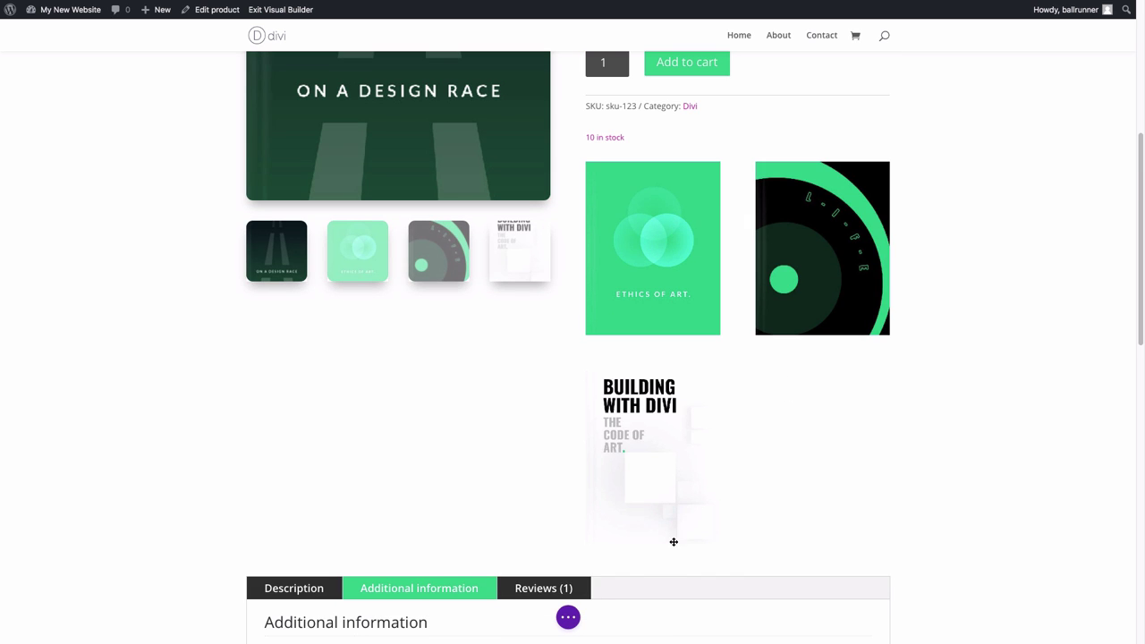
{"action": "scroll", "coordinate": [647, 555], "scroll_direction": "up", "scroll_amount": 3}
{"action": "scroll", "coordinate": [667, 521], "scroll_direction": "down", "scroll_amount": 3}
{"action": "scroll", "coordinate": [653, 521], "scroll_direction": "up", "scroll_amount": 1}
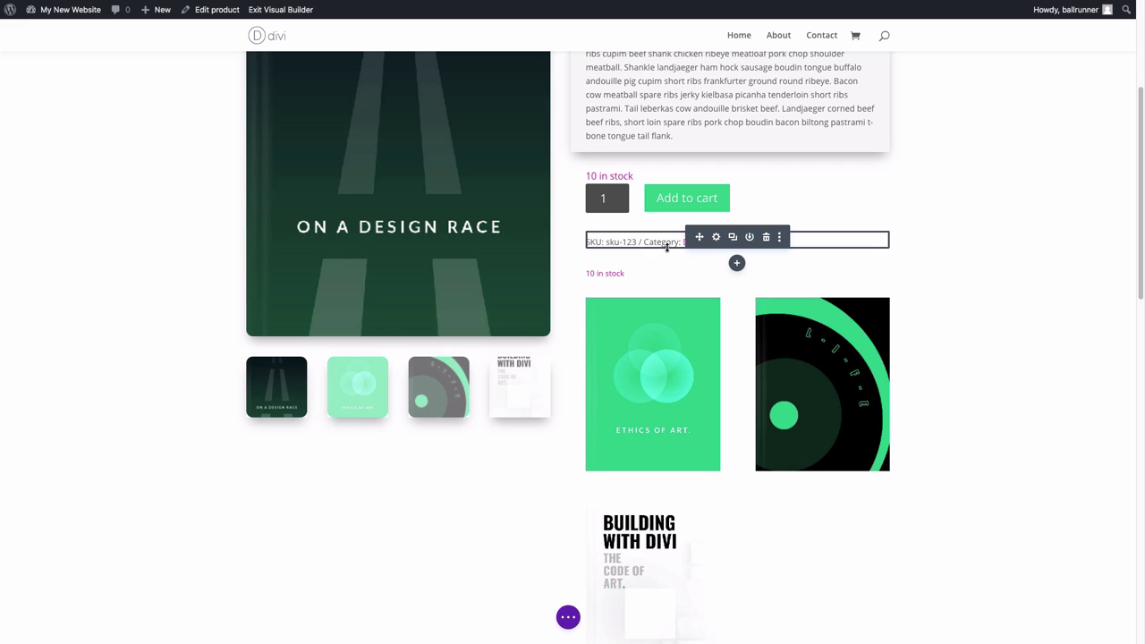
{"action": "left_click", "coordinate": [737, 264]}
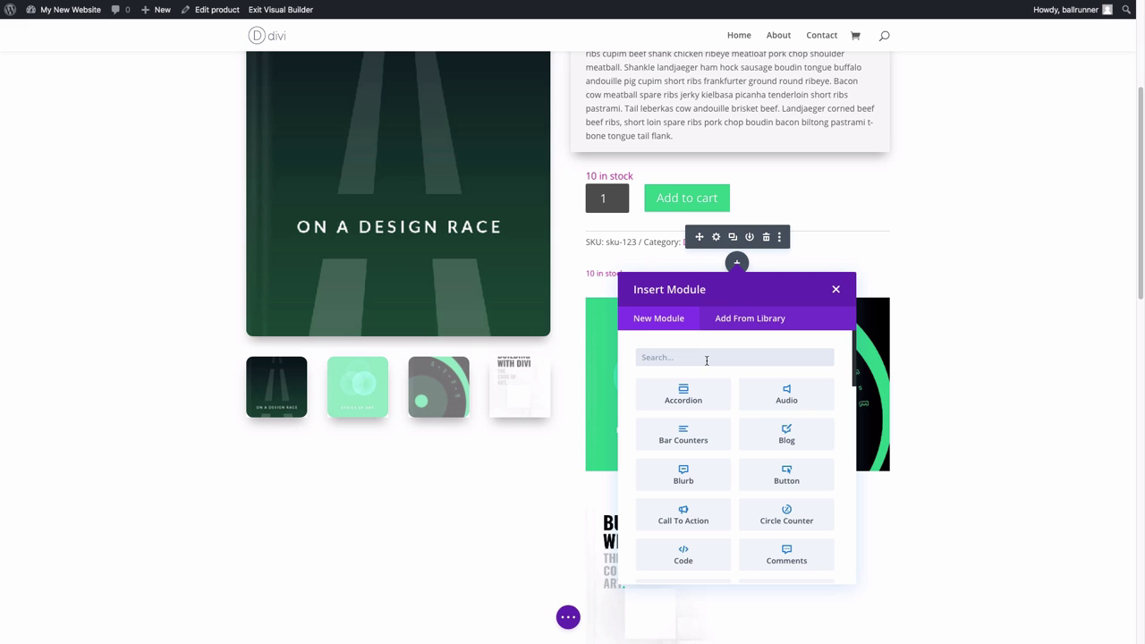
{"action": "type", "text": "woo add"}
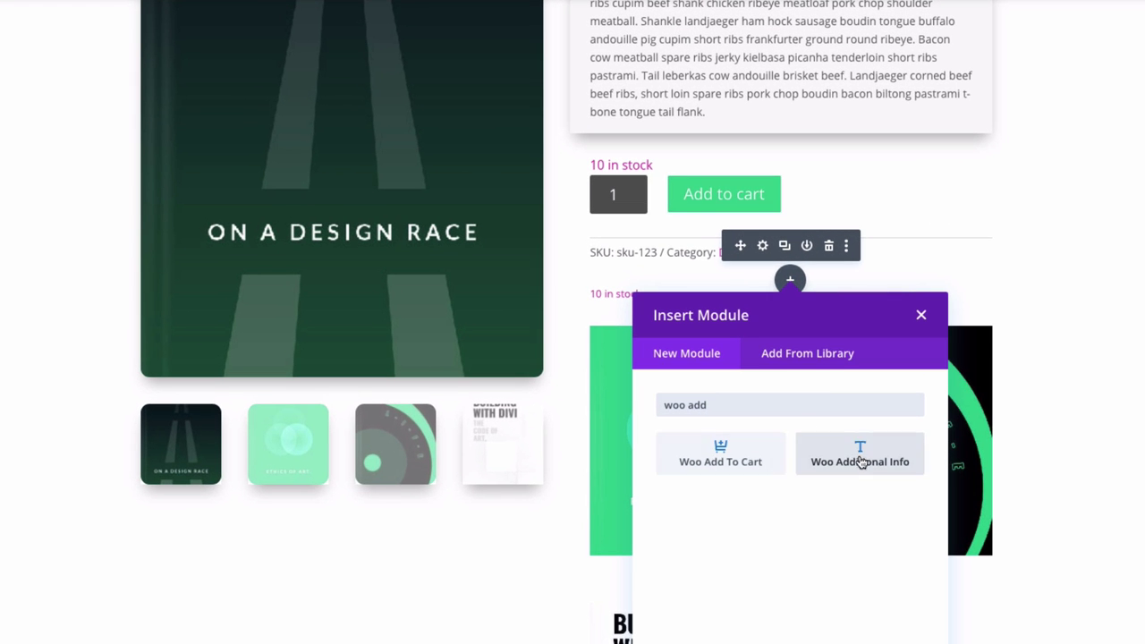
{"action": "left_click", "coordinate": [852, 461]}
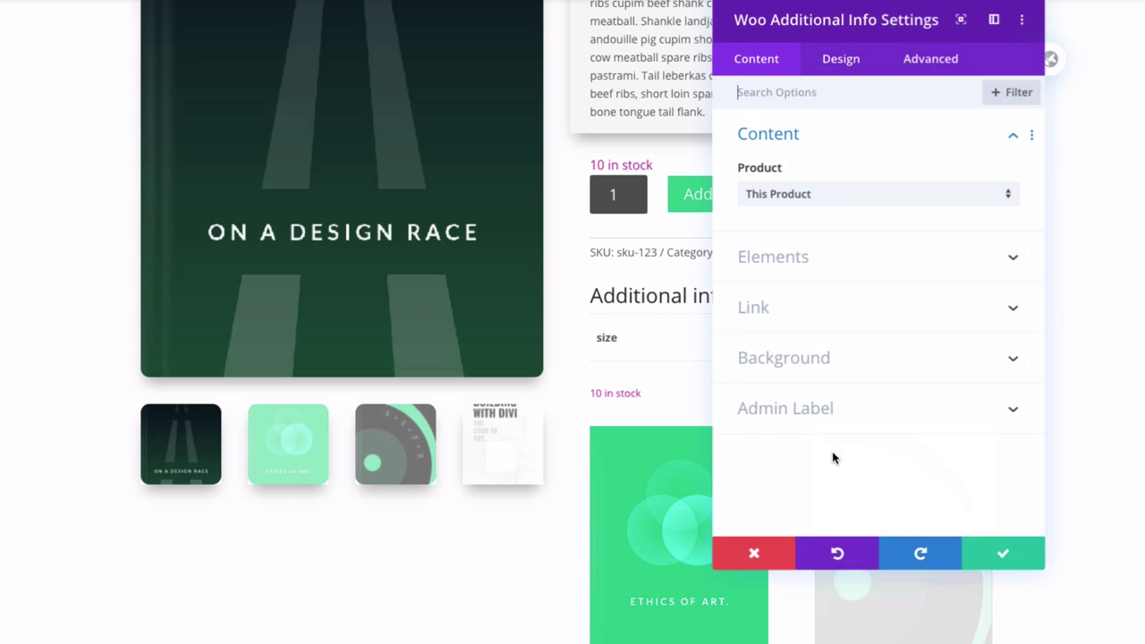
{"action": "left_click_drag", "start_coordinate": [894, 32], "coordinate": [423, 45]}
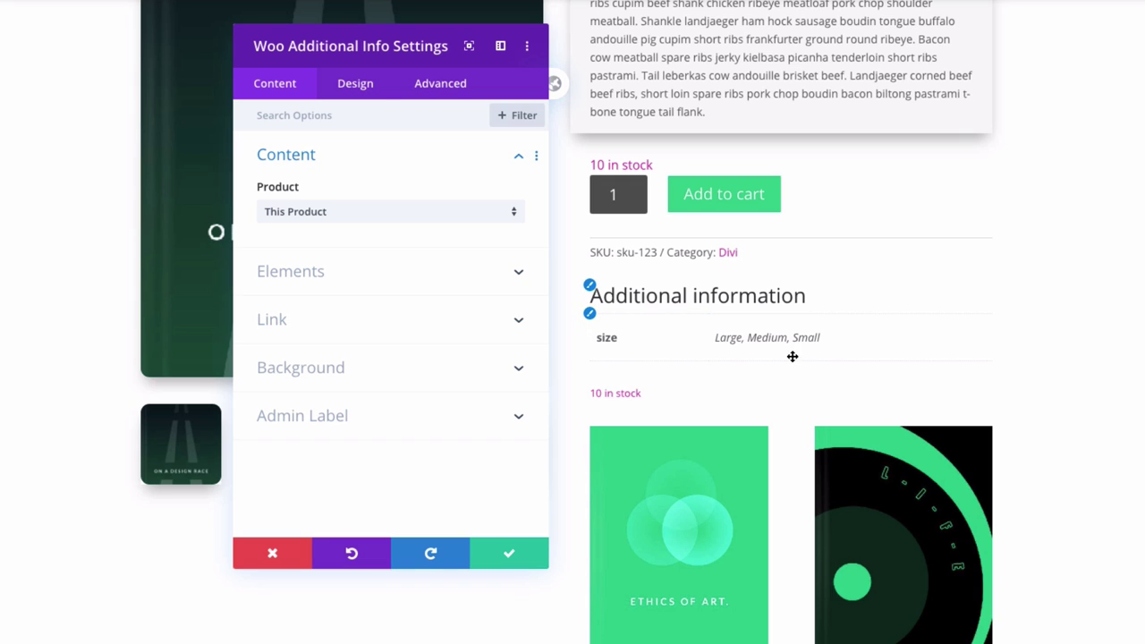
- Try hiding the title of the Woo Additional Info module, and turn Show Title back on
{"action": "left_click", "coordinate": [358, 272]}
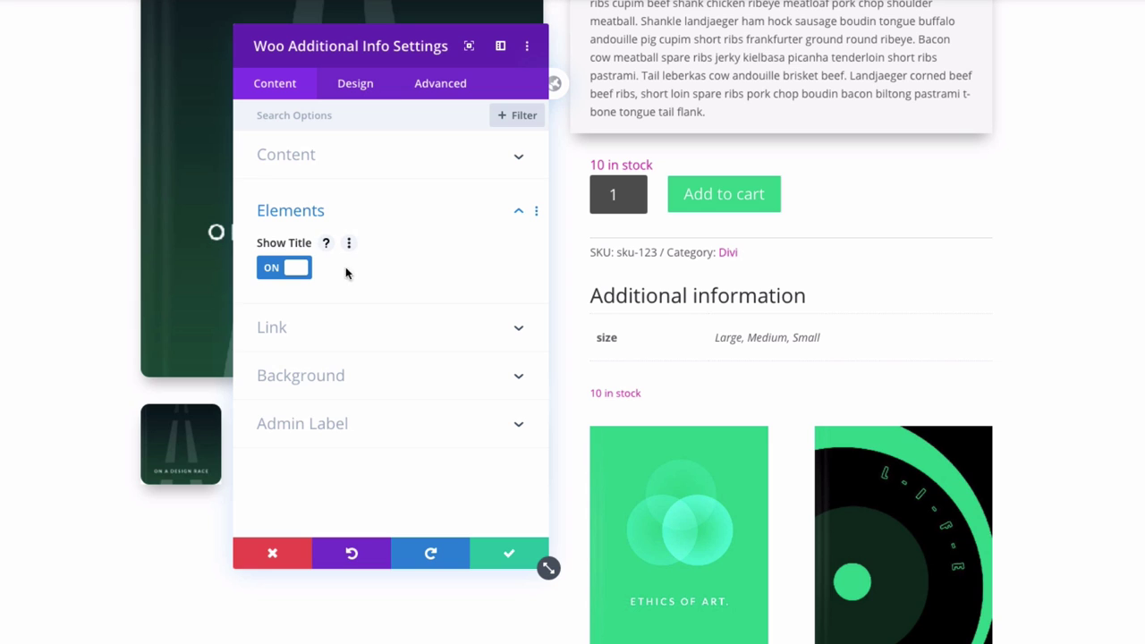
{"action": "left_click", "coordinate": [304, 268]}
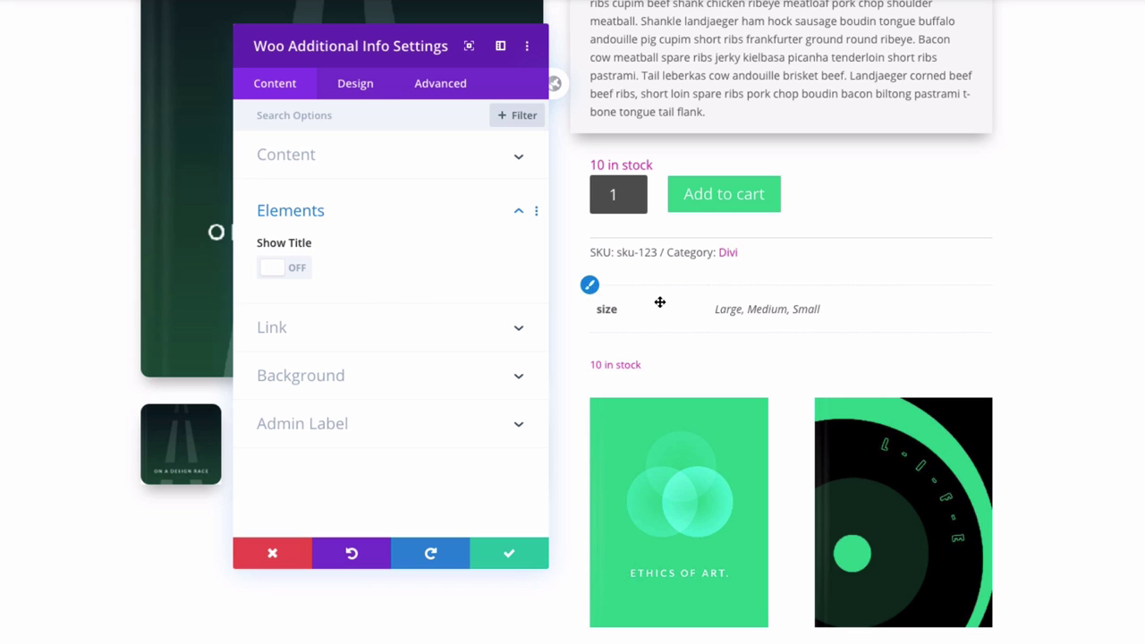
{"action": "left_click", "coordinate": [299, 270]}
- Set the text color of the Woo Additional Info module to the recently used green and save its settings
{"action": "left_click", "coordinate": [366, 85]}
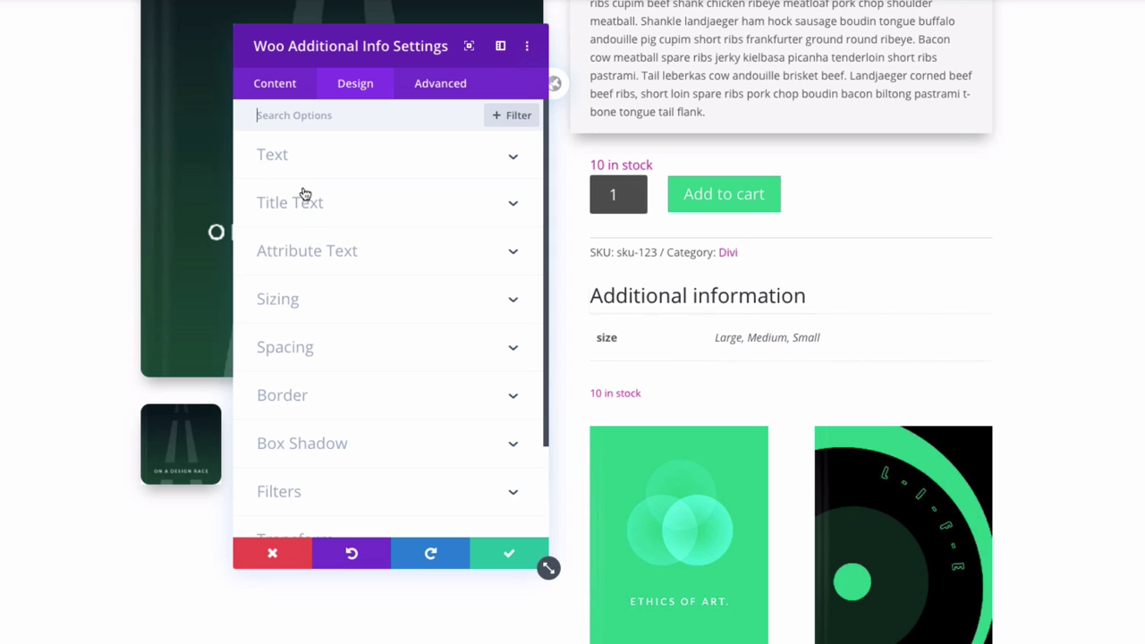
{"action": "left_click", "coordinate": [309, 161]}
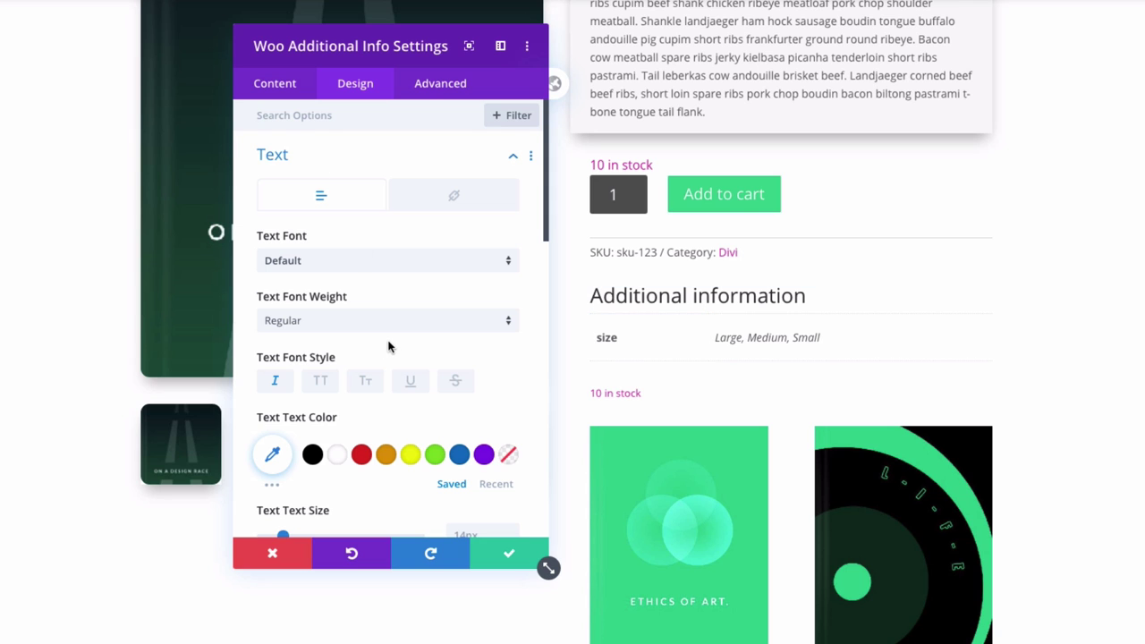
{"action": "scroll", "coordinate": [388, 346], "scroll_direction": "down", "scroll_amount": 2}
{"action": "left_click", "coordinate": [496, 377]}
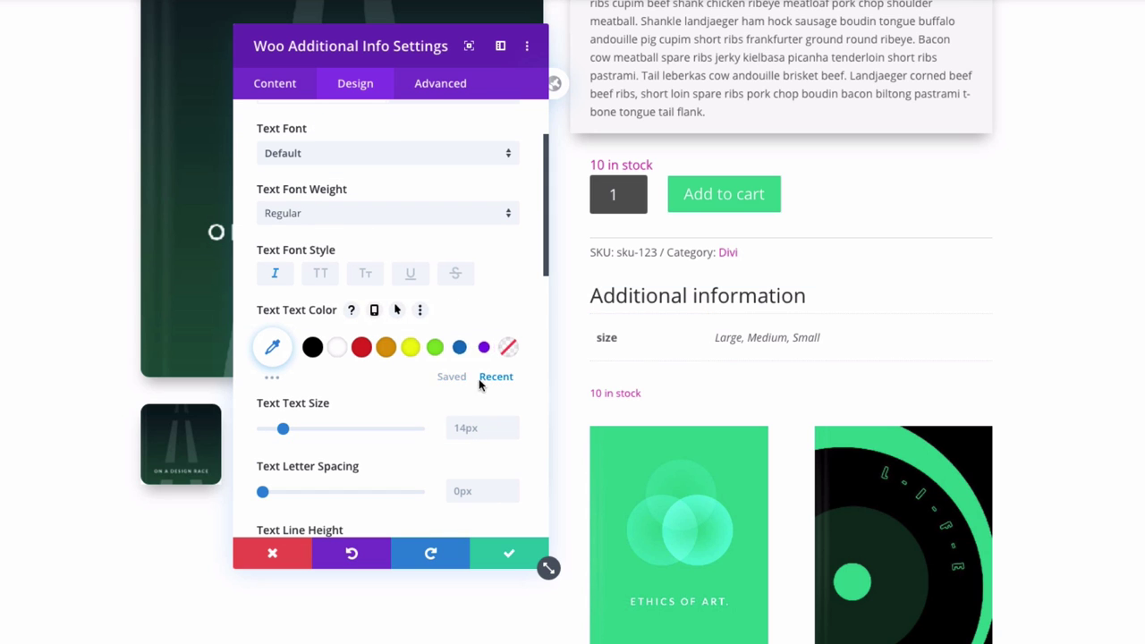
{"action": "left_click", "coordinate": [339, 348]}
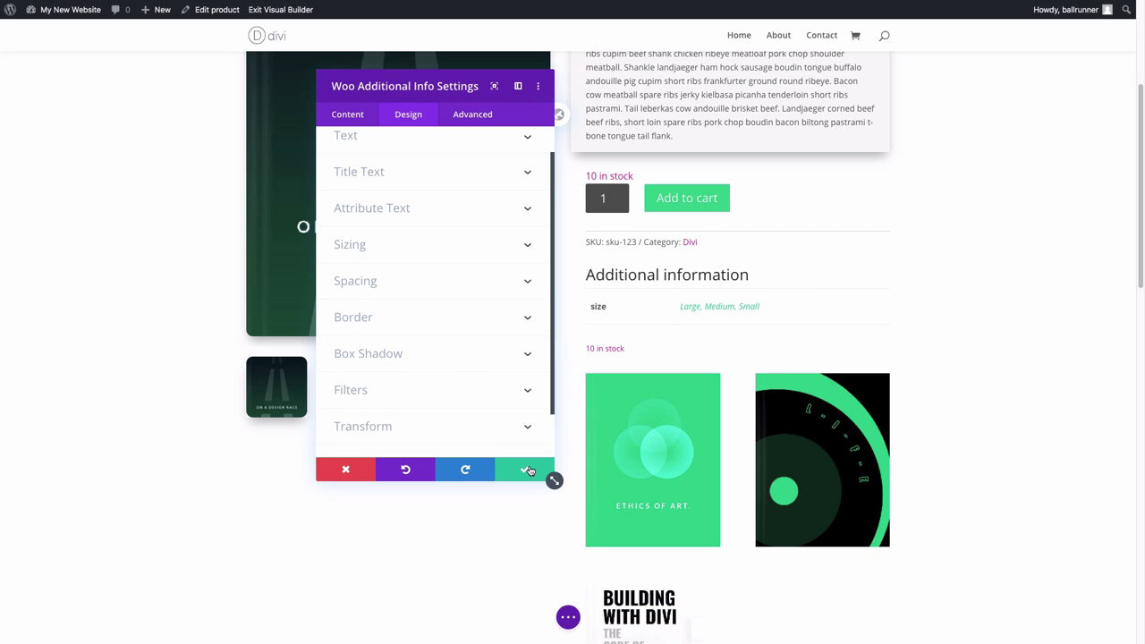
{"action": "left_click", "coordinate": [528, 469]}
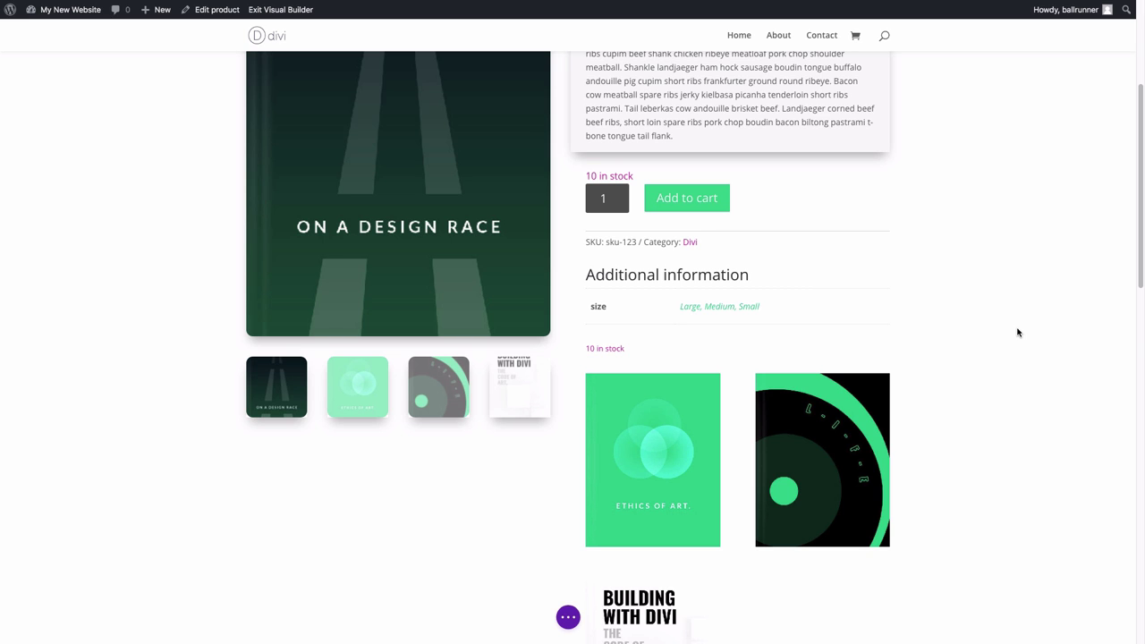
- Show the Reviews content of the product tabs and examine it together with the gallery area above
{"action": "scroll", "coordinate": [1017, 332], "scroll_direction": "down", "scroll_amount": 5}
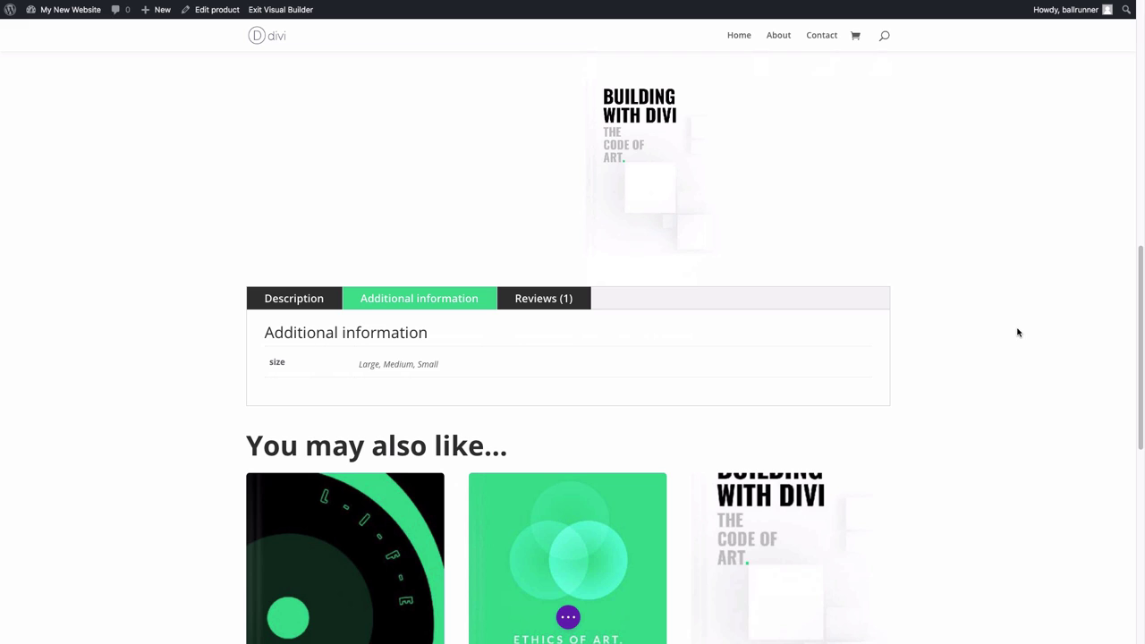
{"action": "left_click", "coordinate": [546, 301]}
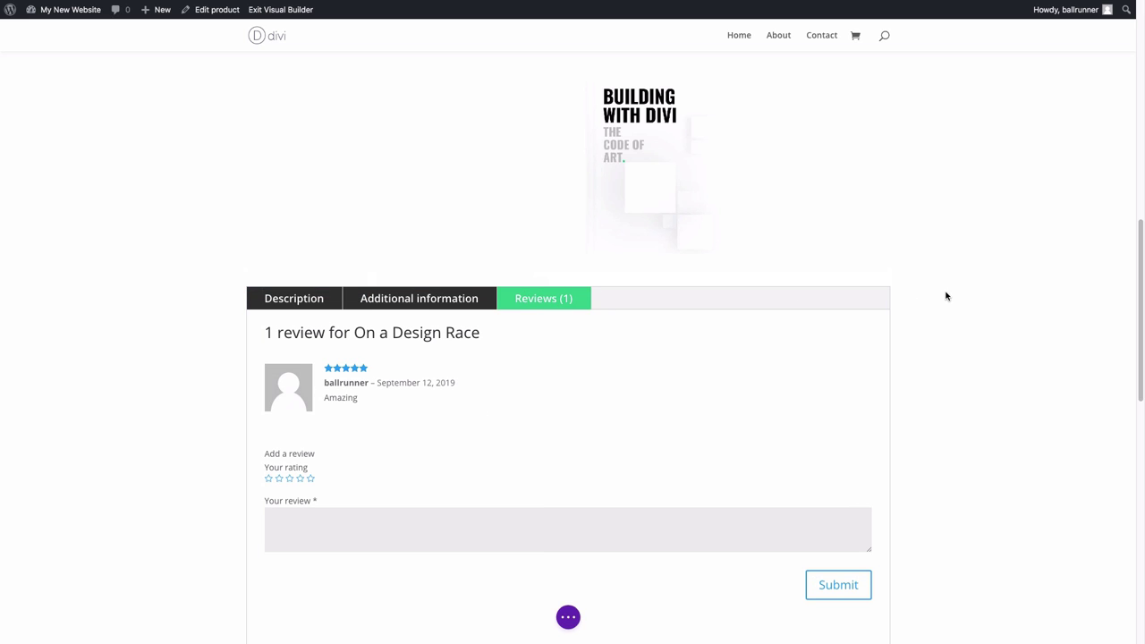
{"action": "scroll", "coordinate": [957, 312], "scroll_direction": "up", "scroll_amount": 5}
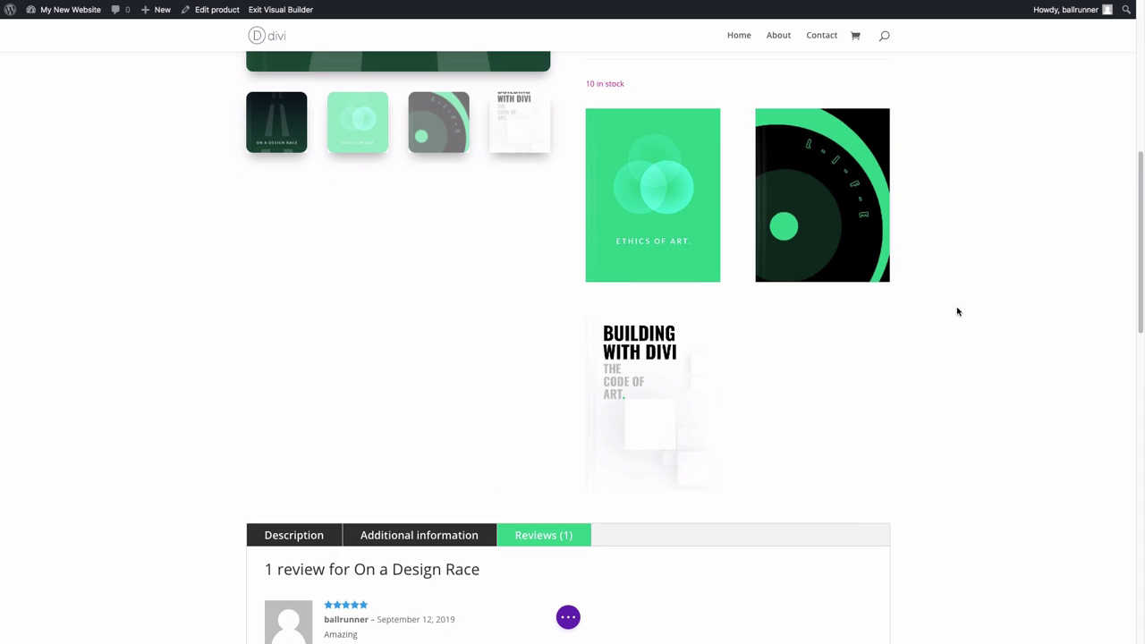
{"action": "scroll", "coordinate": [939, 317], "scroll_direction": "down", "scroll_amount": 1}
{"action": "scroll", "coordinate": [633, 330], "scroll_direction": "down", "scroll_amount": 4}
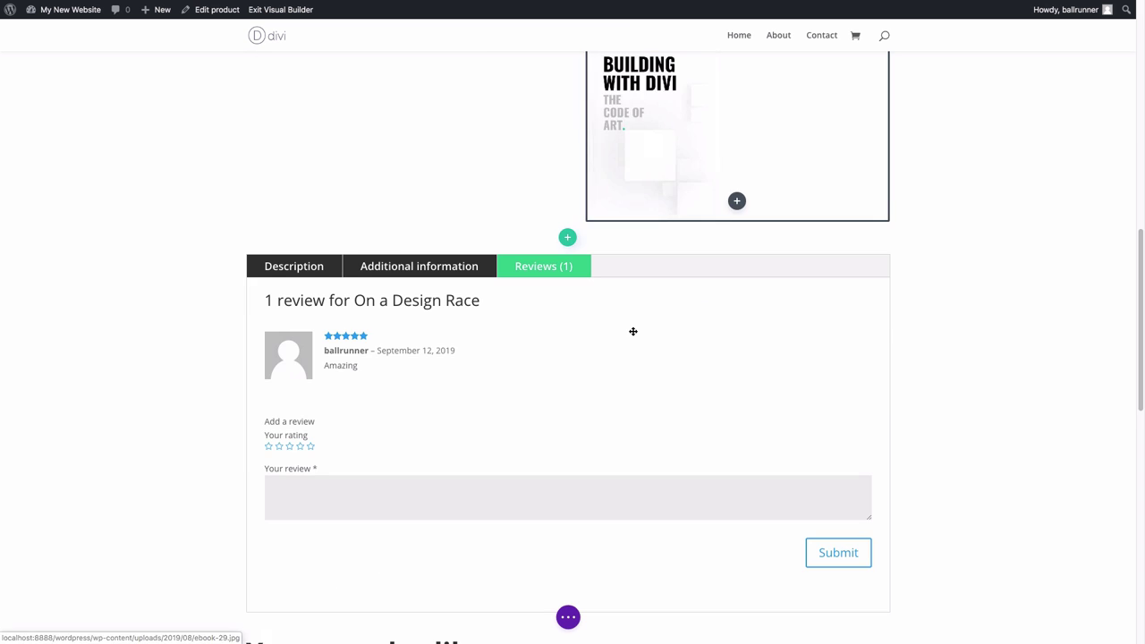
- Insert a Woo Reviews module below the gallery module by searching for "woo rev"
{"action": "scroll", "coordinate": [649, 322], "scroll_direction": "up", "scroll_amount": 1}
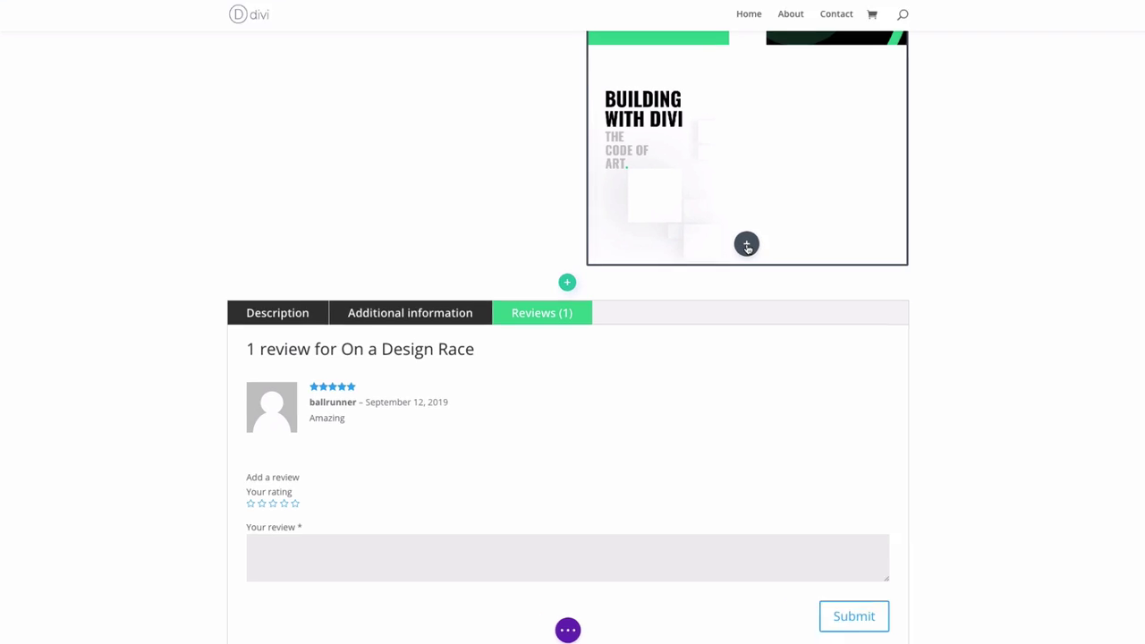
{"action": "left_click", "coordinate": [735, 251]}
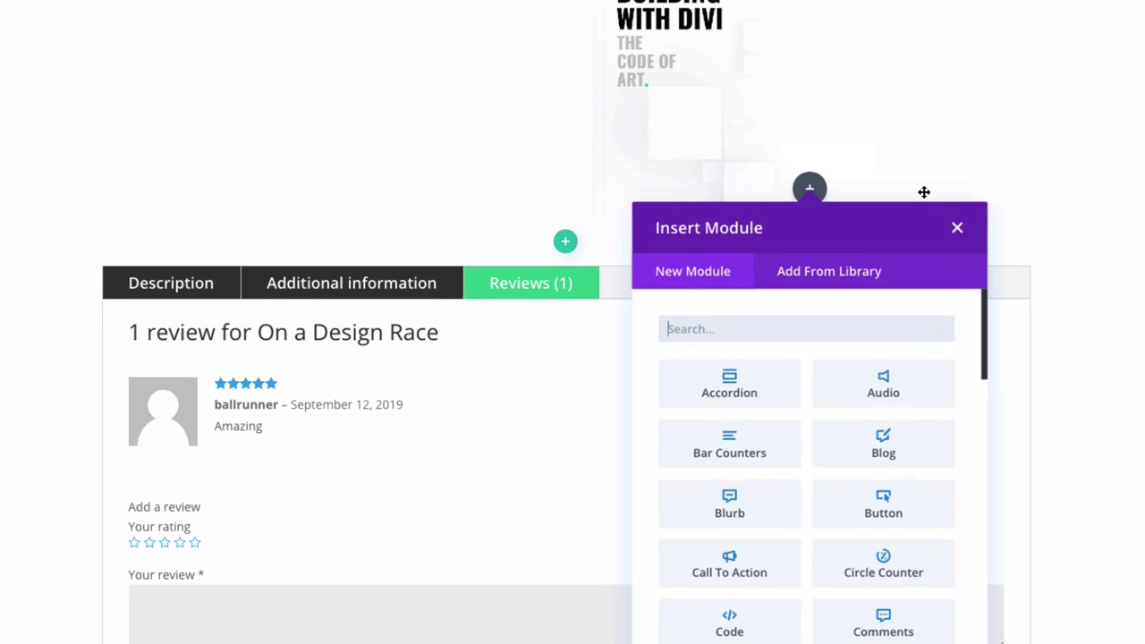
{"action": "type", "text": "woo rev"}
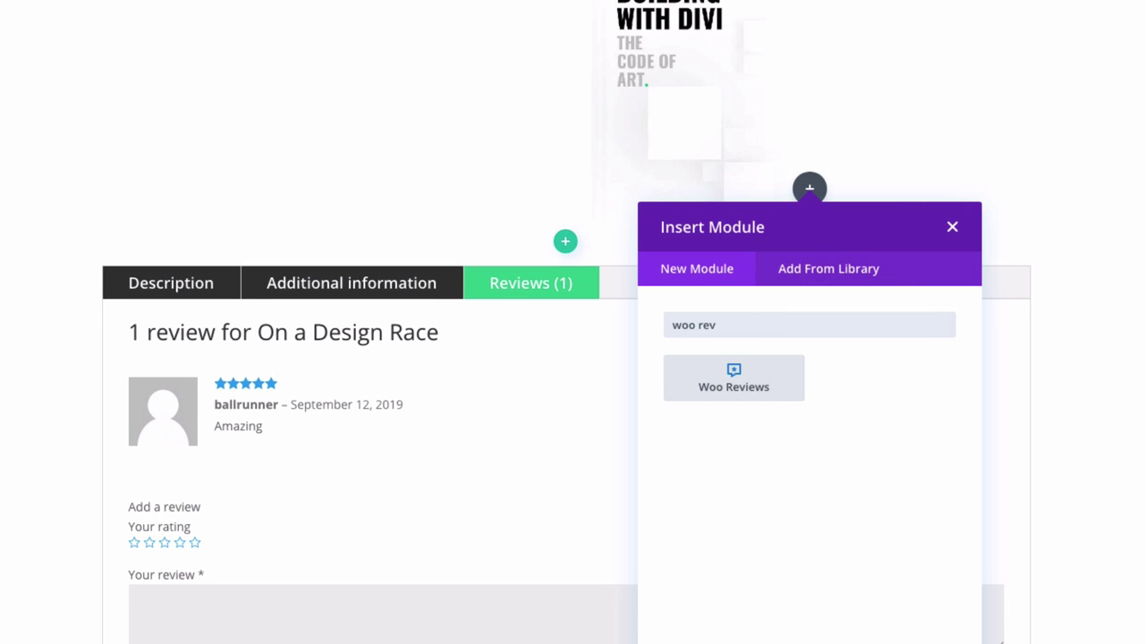
{"action": "left_click", "coordinate": [744, 380]}
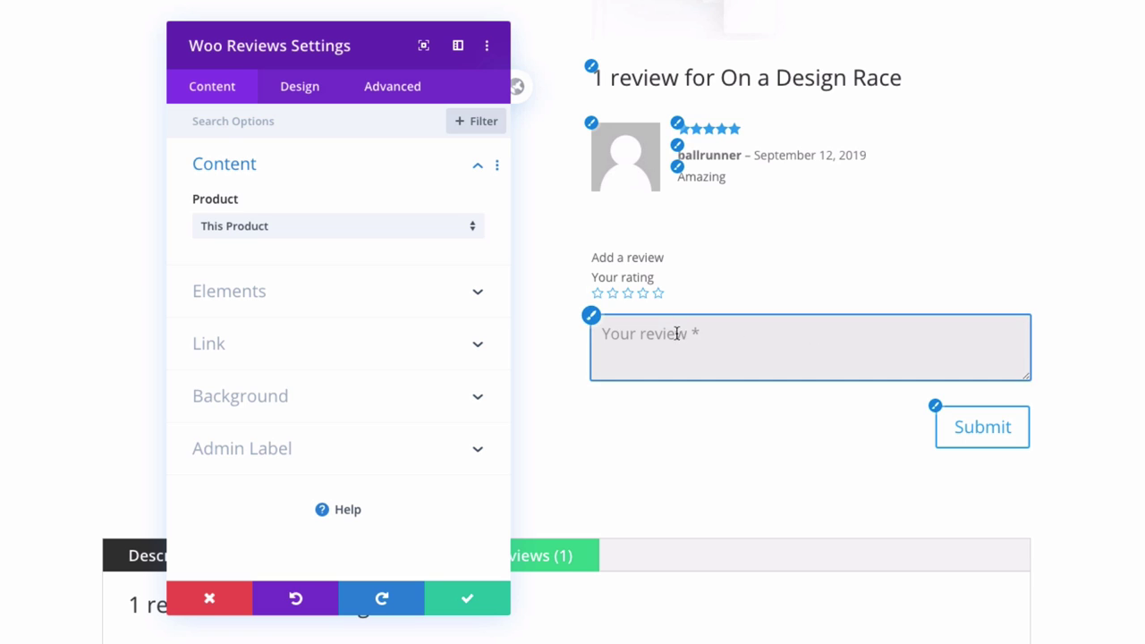
- Try hiding the comment count of the Woo Reviews module, and turn Show Comment Count back on
{"action": "left_click", "coordinate": [272, 300]}
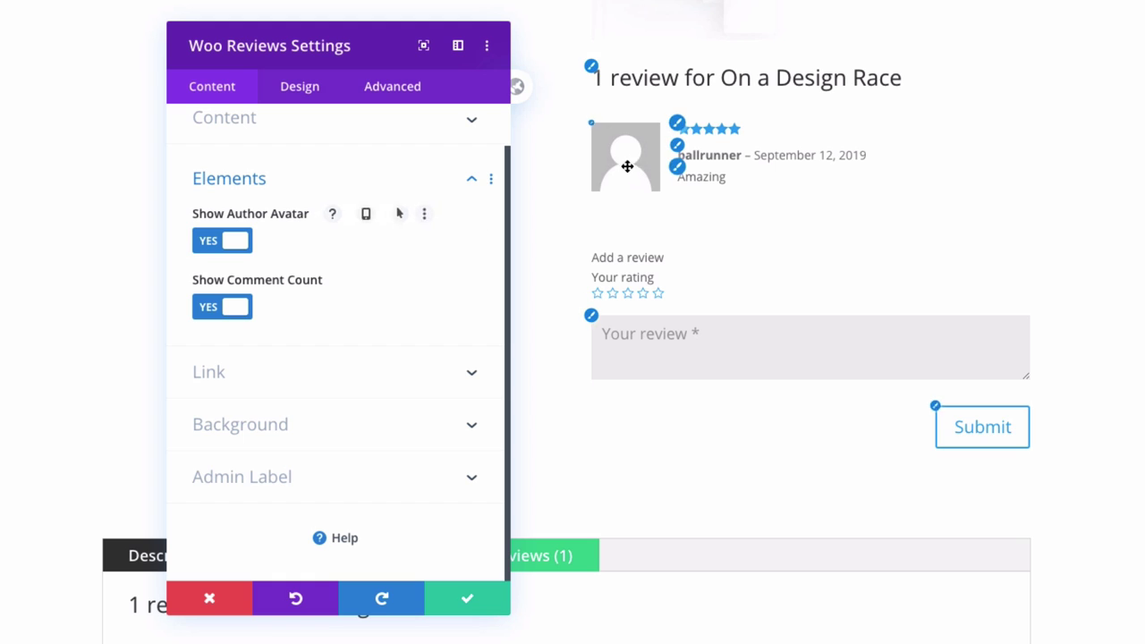
{"action": "left_click", "coordinate": [238, 308]}
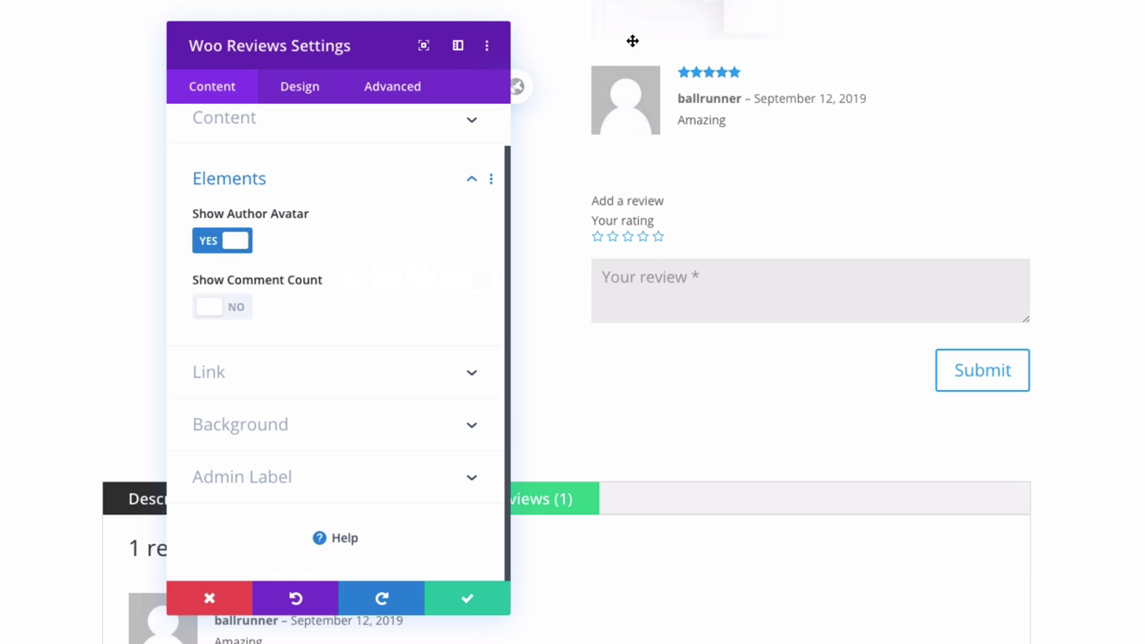
{"action": "left_click", "coordinate": [236, 308]}
- Examine the Woo Reviews design options for Image, Text, Title Text, Comment Text and Button
{"action": "left_click", "coordinate": [313, 93]}
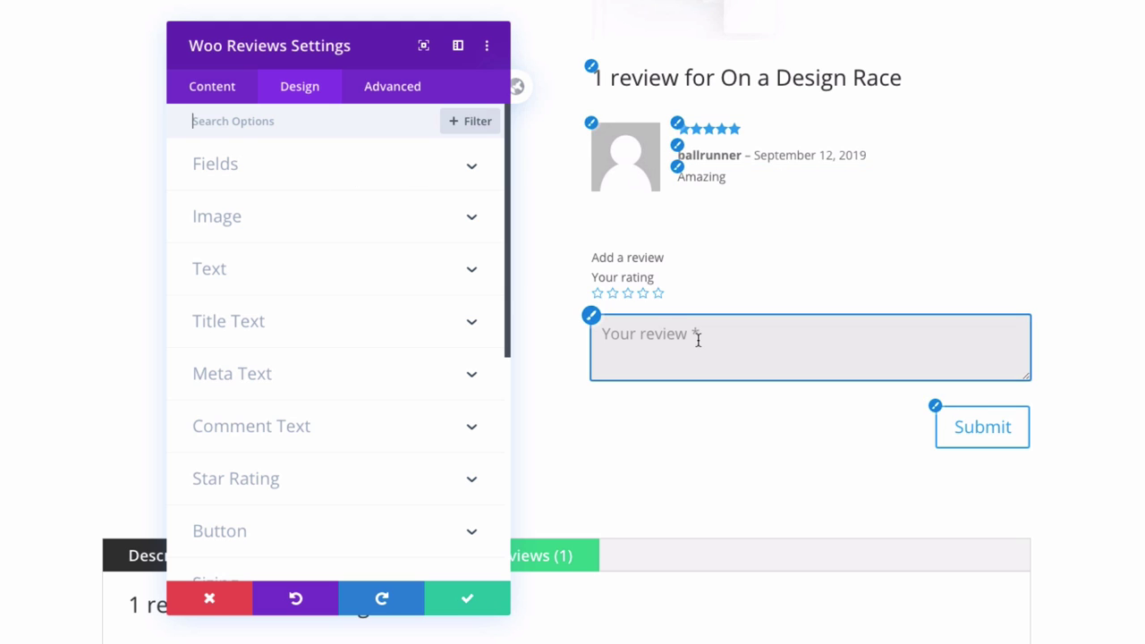
{"action": "left_click", "coordinate": [286, 221]}
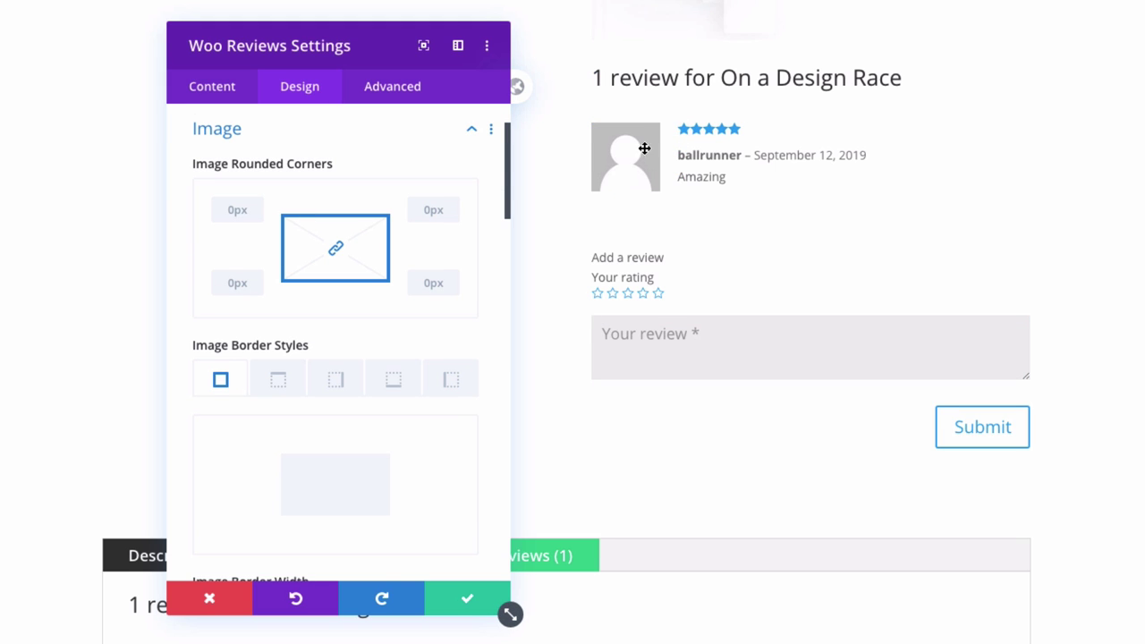
{"action": "left_click", "coordinate": [276, 132]}
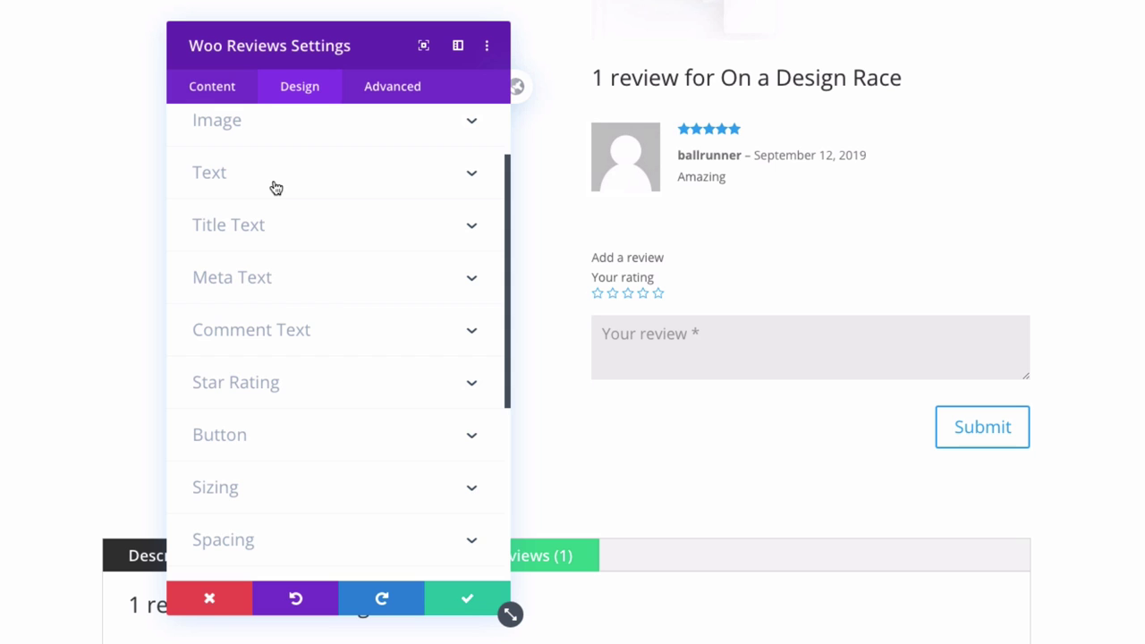
{"action": "left_click", "coordinate": [280, 188]}
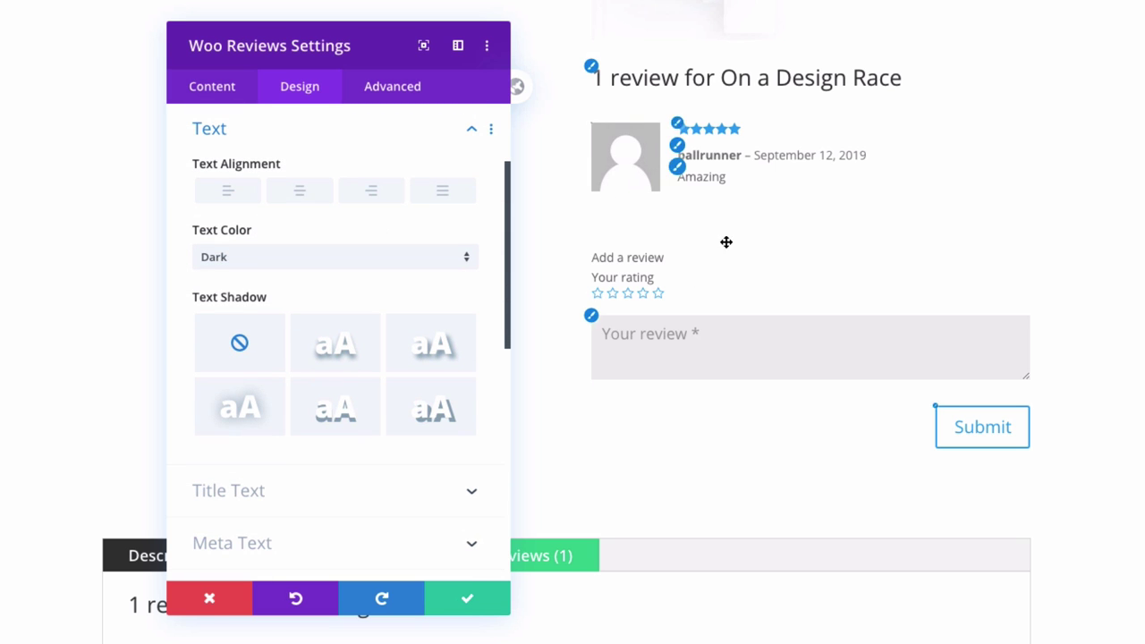
{"action": "left_click", "coordinate": [274, 134]}
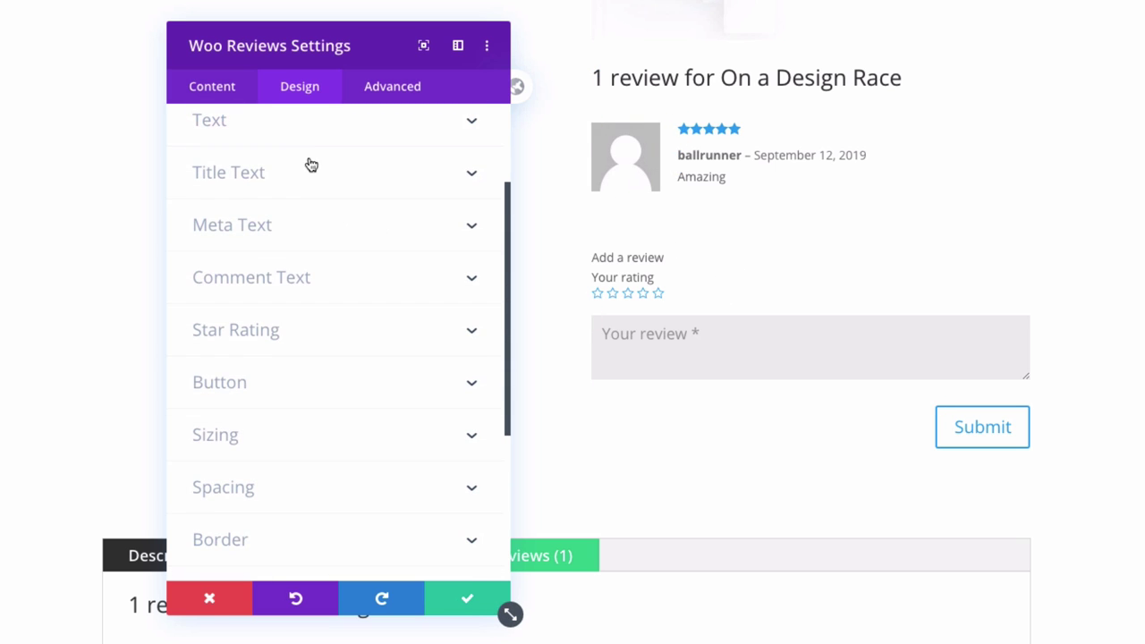
{"action": "left_click", "coordinate": [302, 188]}
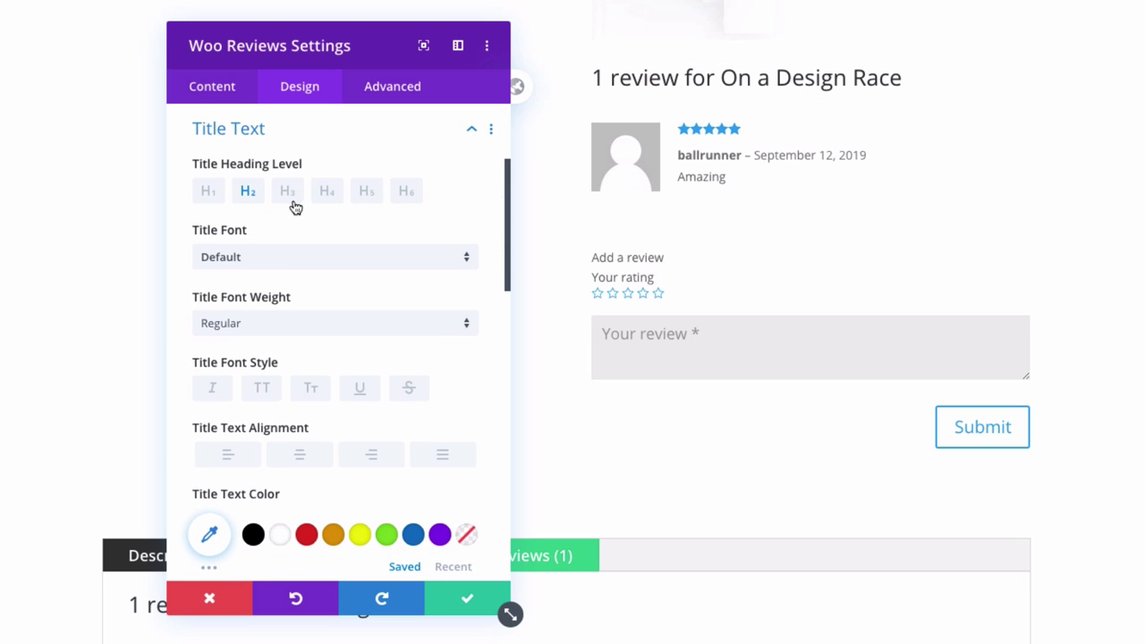
{"action": "left_click", "coordinate": [286, 138]}
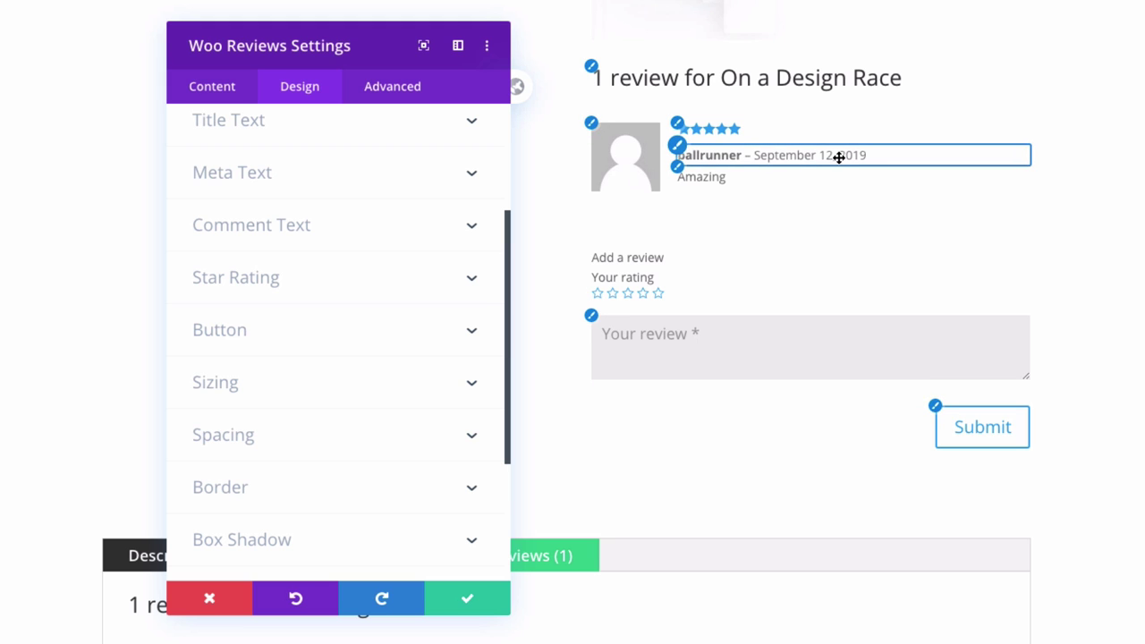
{"action": "left_click", "coordinate": [299, 229]}
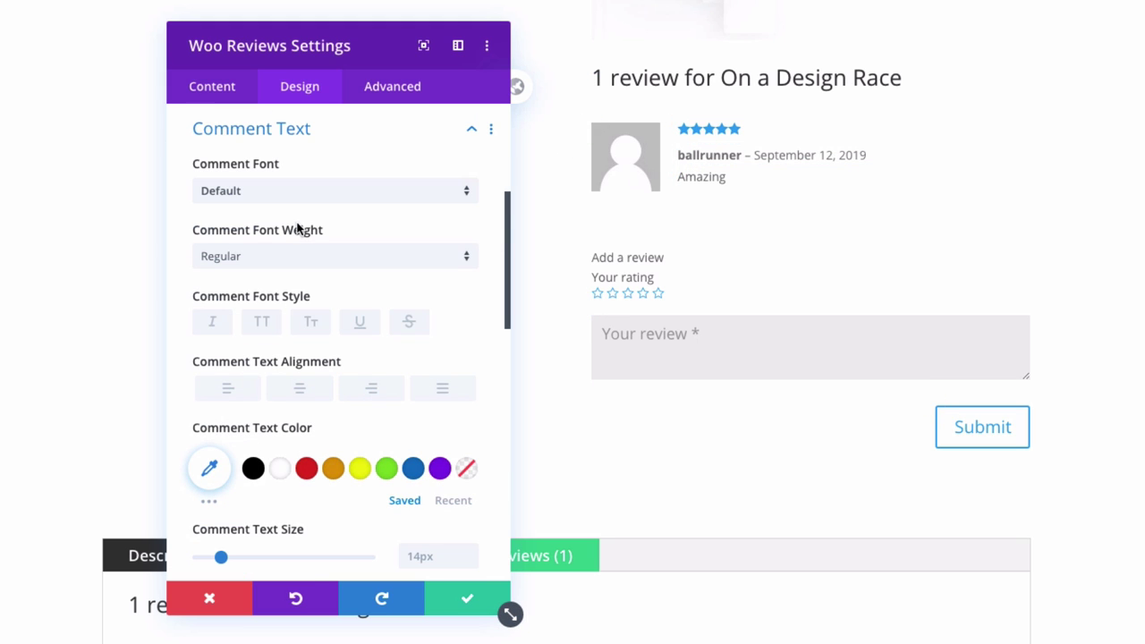
{"action": "left_click", "coordinate": [471, 128]}
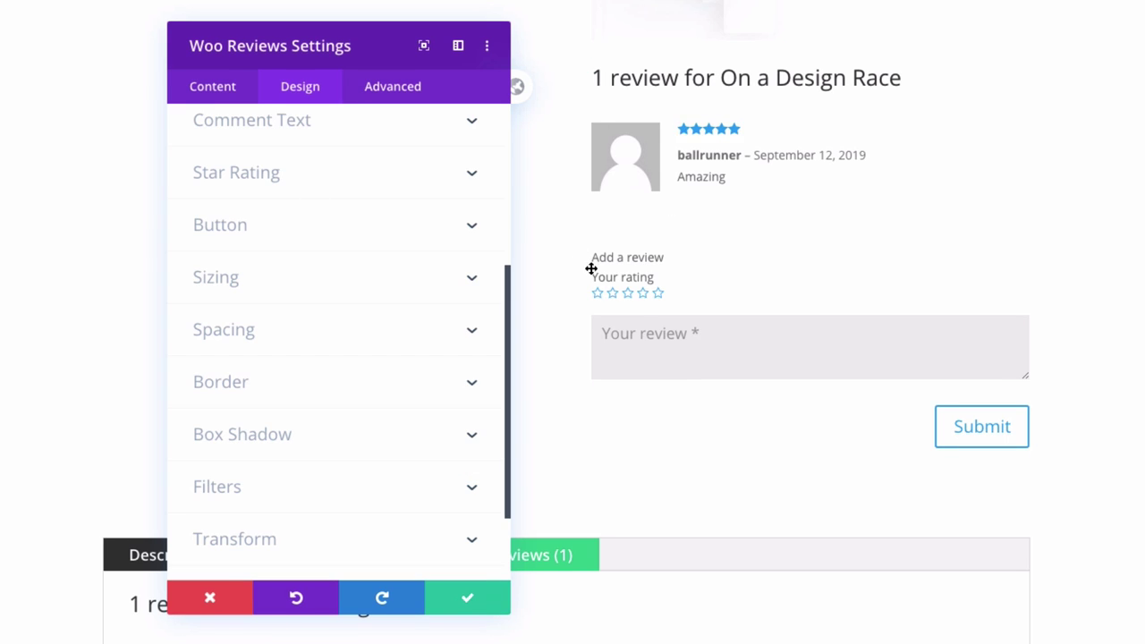
{"action": "left_click", "coordinate": [294, 230]}
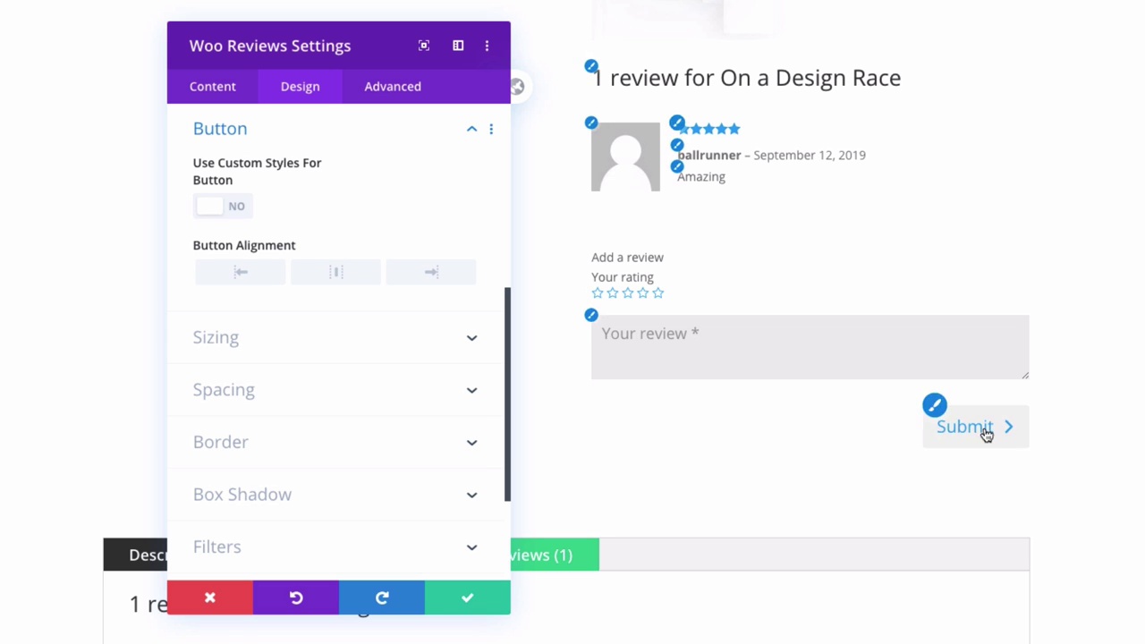
{"action": "left_click", "coordinate": [282, 136]}
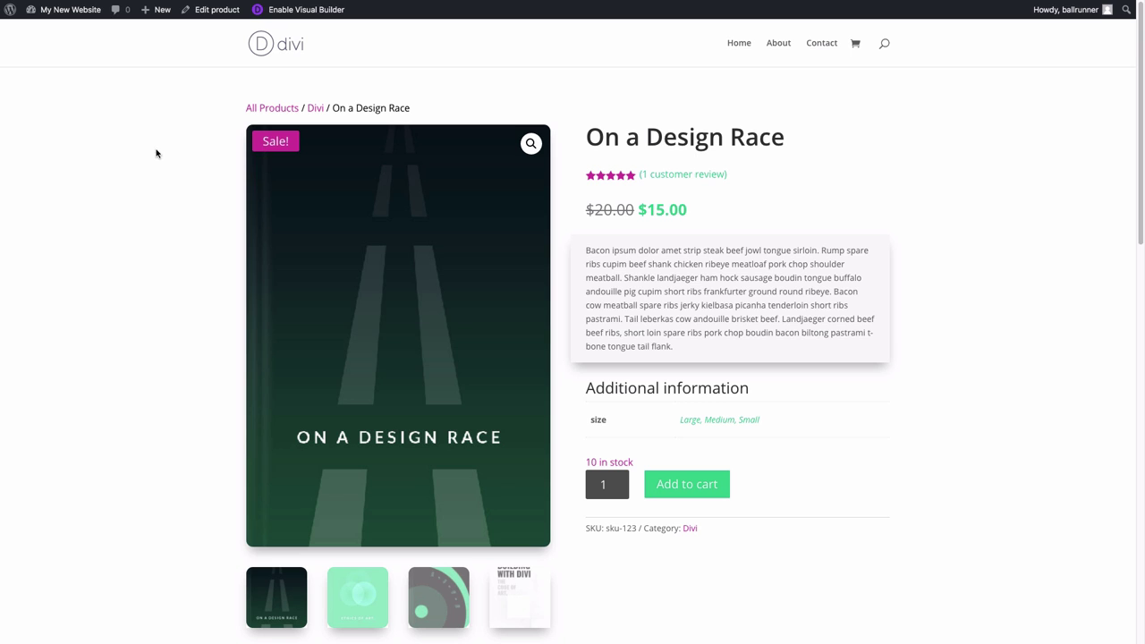
- Look over the published product page from the title to the product tabs, and add one On a Design Race to the cart
{"action": "scroll", "coordinate": [95, 232], "scroll_direction": "down", "scroll_amount": 3}
{"action": "scroll", "coordinate": [94, 232], "scroll_direction": "up", "scroll_amount": 3}
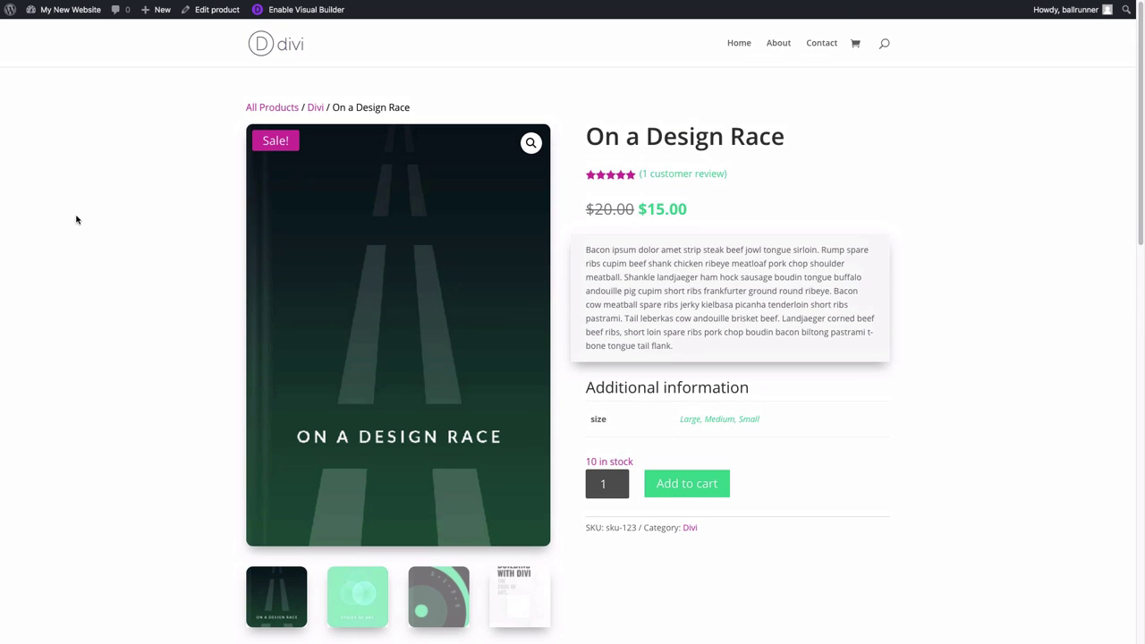
{"action": "scroll", "coordinate": [96, 248], "scroll_direction": "down", "scroll_amount": 10}
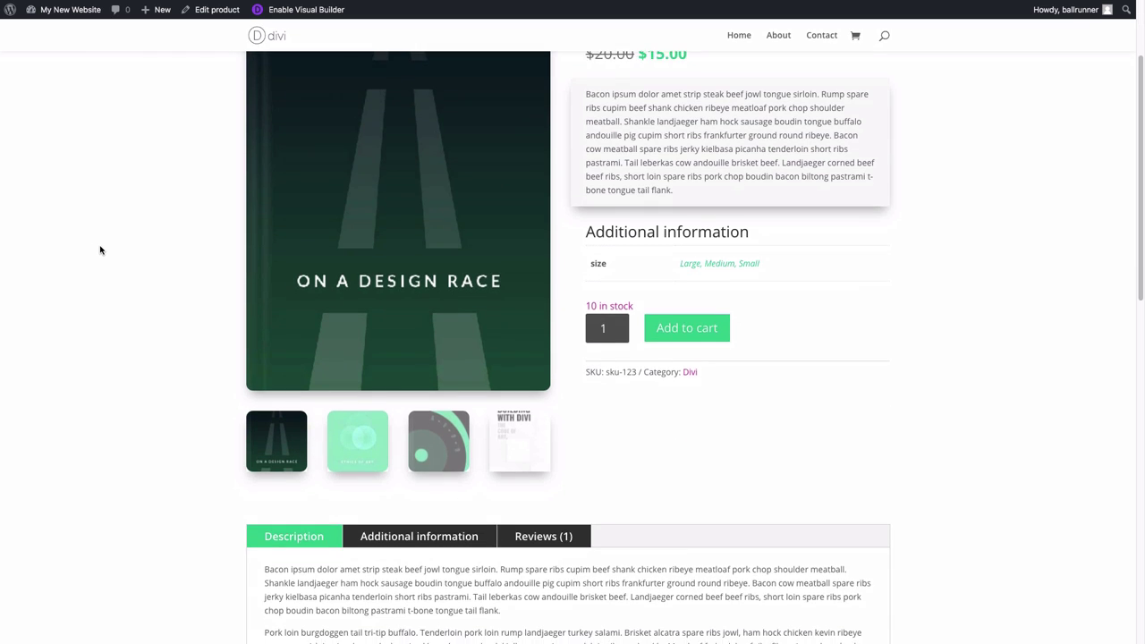
{"action": "scroll", "coordinate": [100, 250], "scroll_direction": "down", "scroll_amount": 5}
{"action": "scroll", "coordinate": [100, 249], "scroll_direction": "up", "scroll_amount": 7}
{"action": "scroll", "coordinate": [100, 251], "scroll_direction": "up", "scroll_amount": 9}
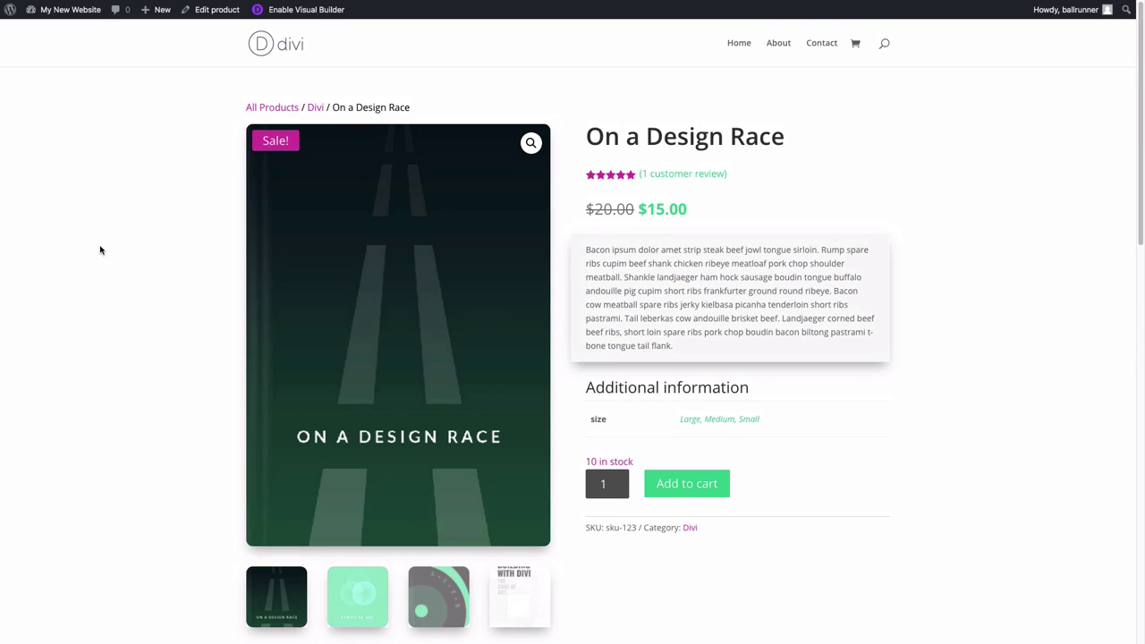
{"action": "left_click", "coordinate": [695, 484]}
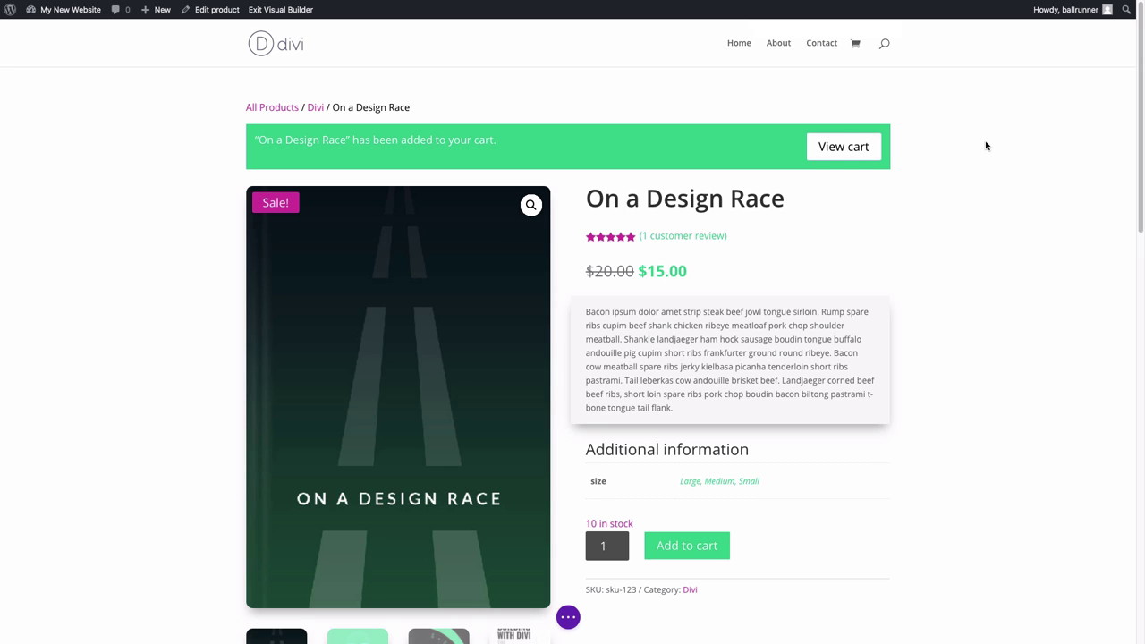
- Insert a Toggle module below the SKU and category line by searching for "toggle"
{"action": "scroll", "coordinate": [985, 248], "scroll_direction": "down", "scroll_amount": 3}
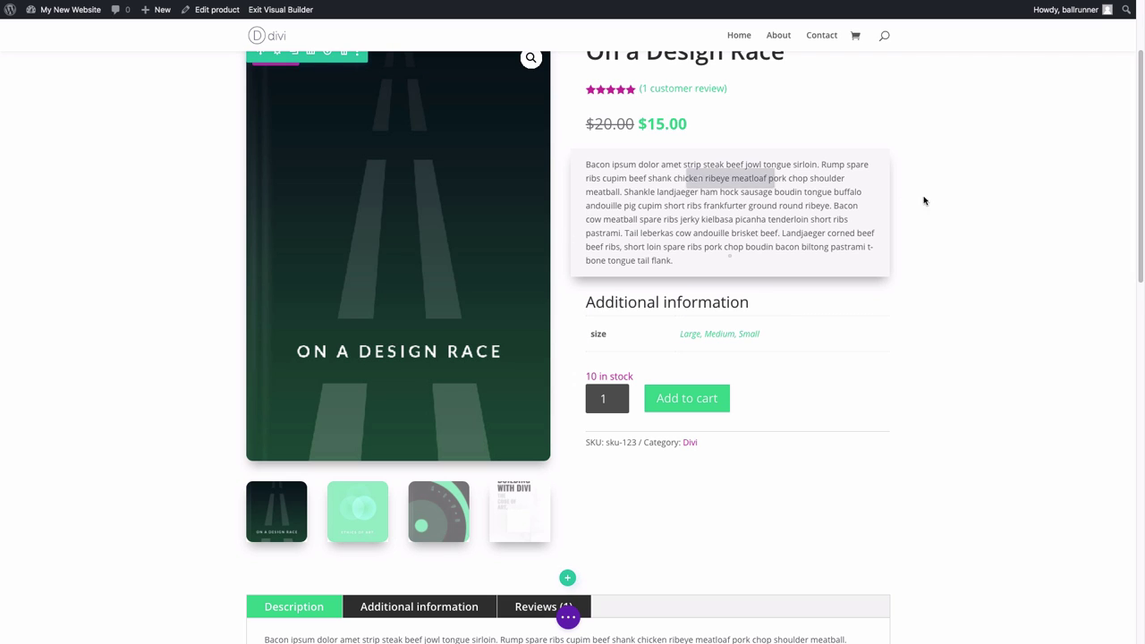
{"action": "scroll", "coordinate": [954, 196], "scroll_direction": "down", "scroll_amount": 4}
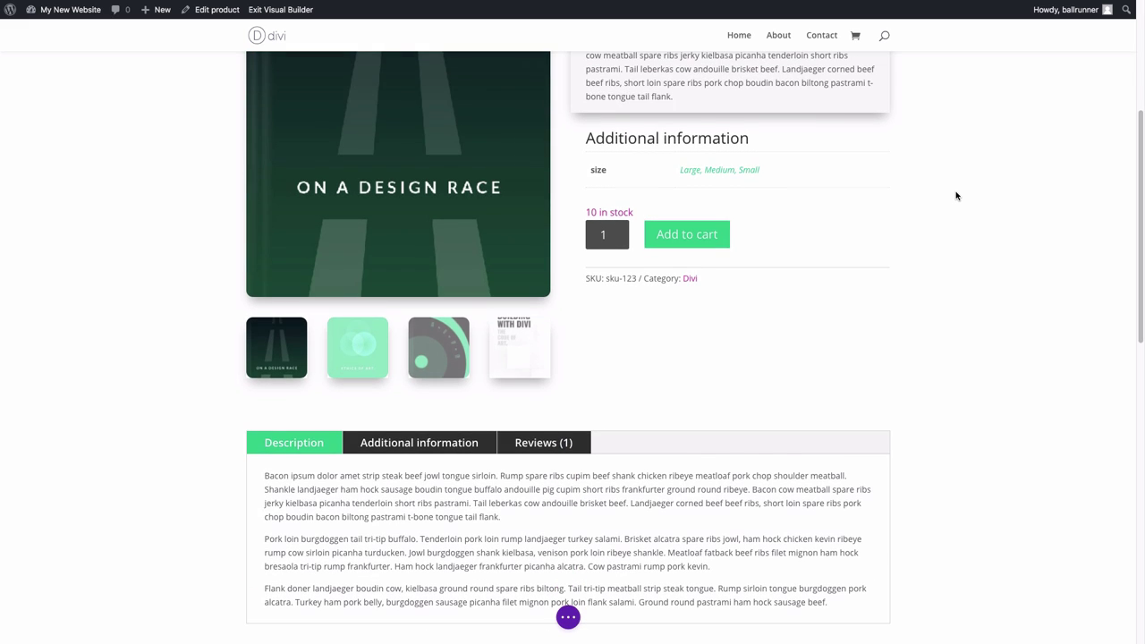
{"action": "mouse_move", "coordinate": [693, 281]}
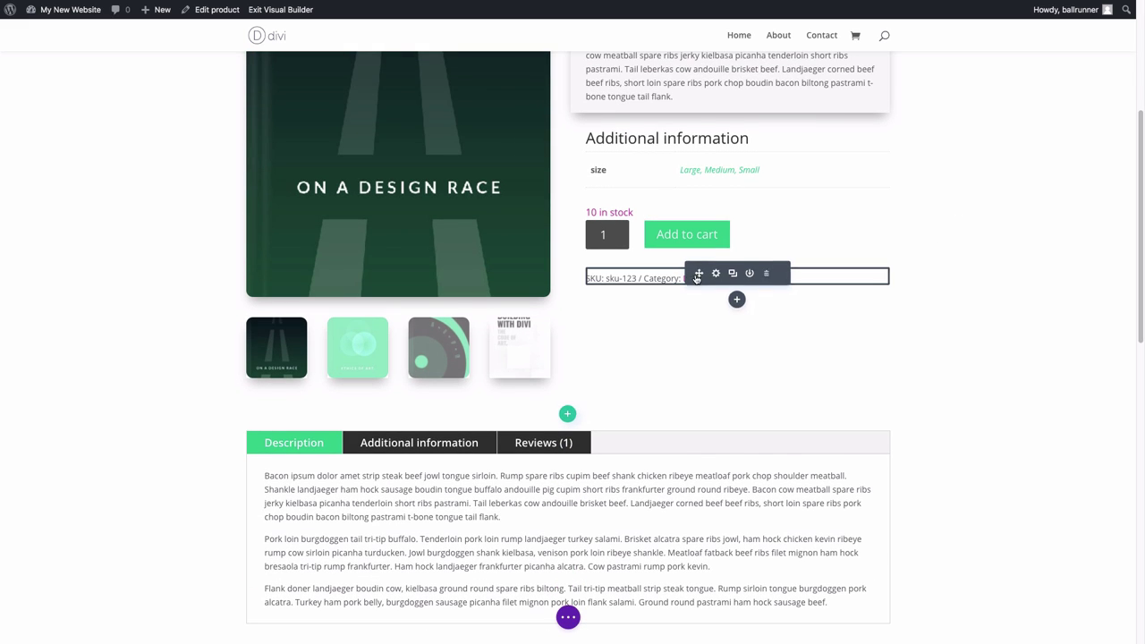
{"action": "left_click", "coordinate": [737, 300]}
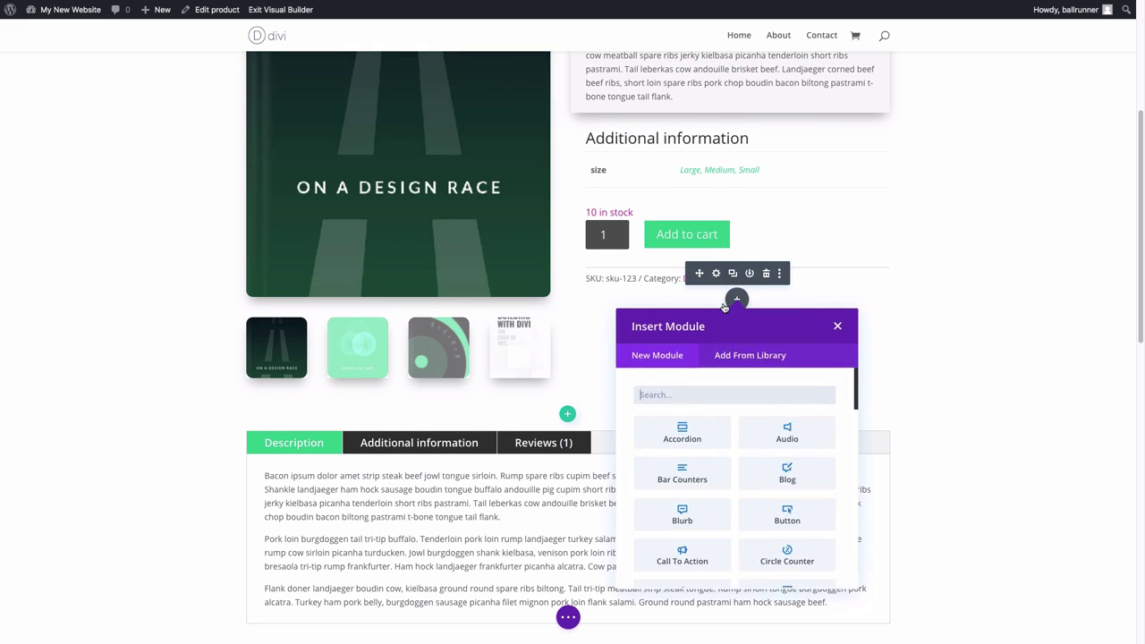
{"action": "type", "text": "toggle"}
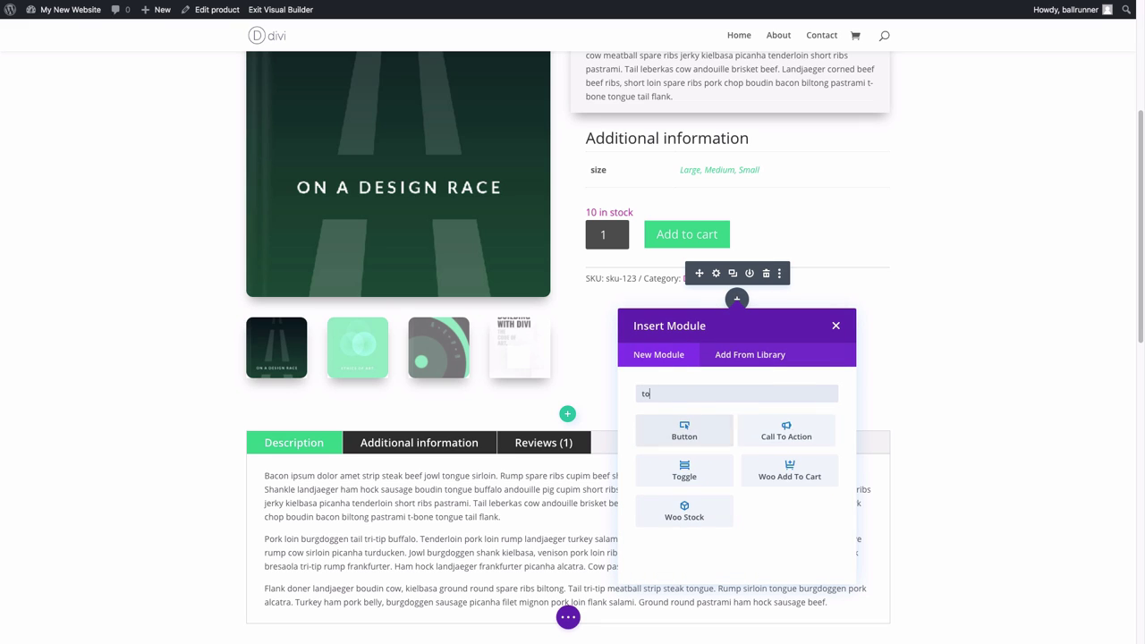
{"action": "left_click", "coordinate": [683, 427]}
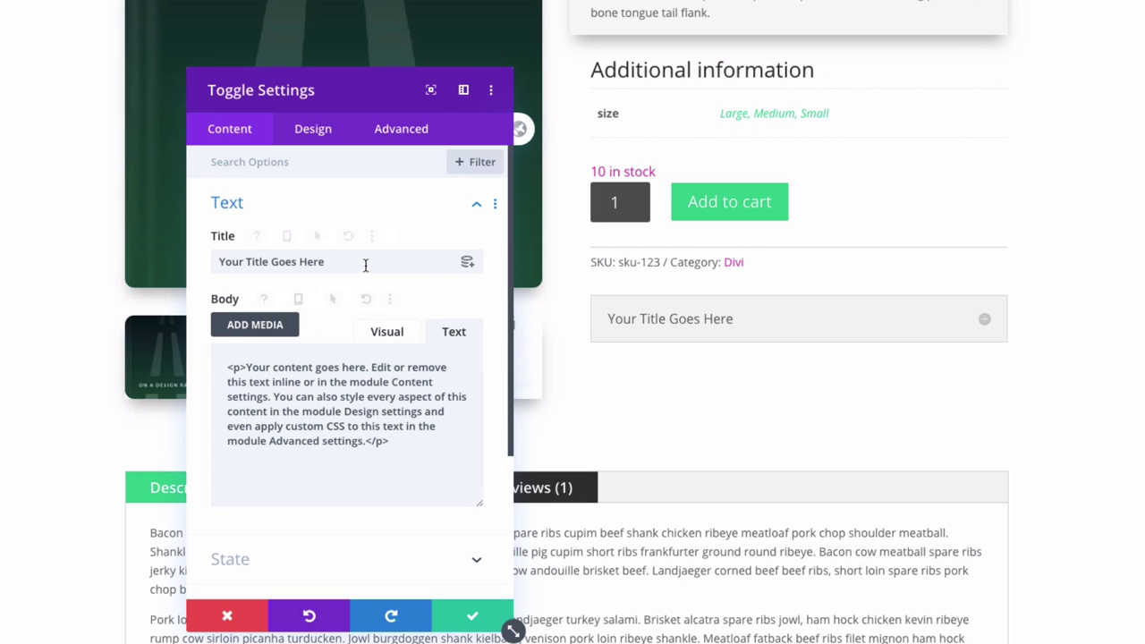
- Replace the placeholder title of the Toggle module with "Description"
{"action": "left_click", "coordinate": [352, 278]}
{"action": "left_click_drag", "start_coordinate": [325, 261], "coordinate": [213, 260]}
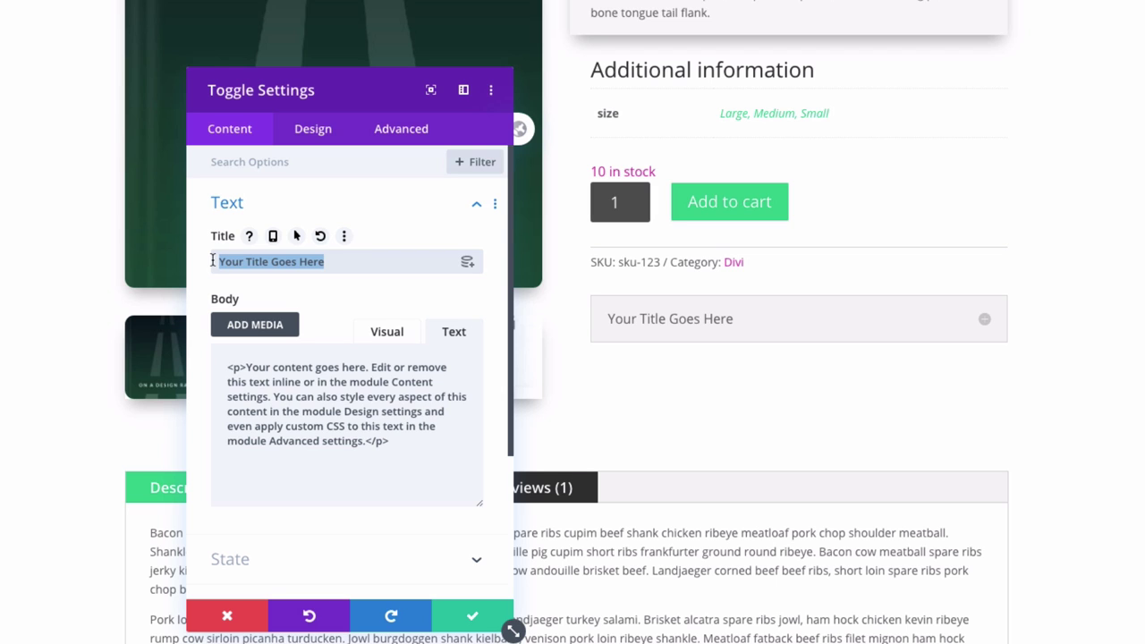
{"action": "type", "text": "Description"}
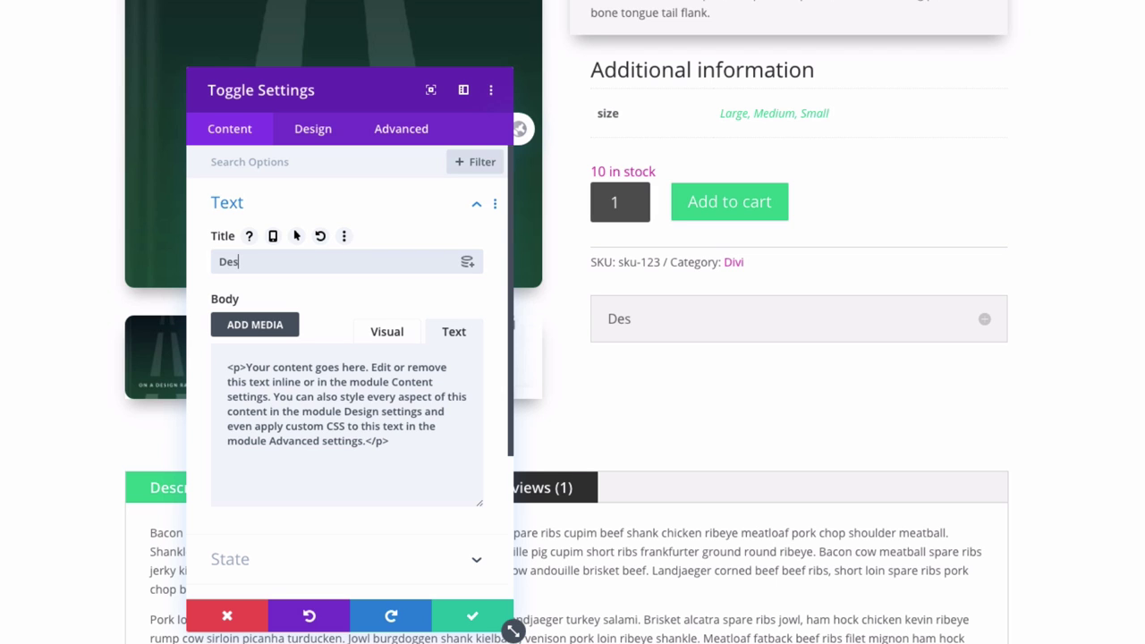
- Clear the Toggle module's placeholder body text and fill the body with the Product Description dynamic content
{"action": "left_click", "coordinate": [344, 433]}
{"action": "left_click_drag", "start_coordinate": [363, 440], "coordinate": [221, 370]}
{"action": "key", "text": "BackSpace"}
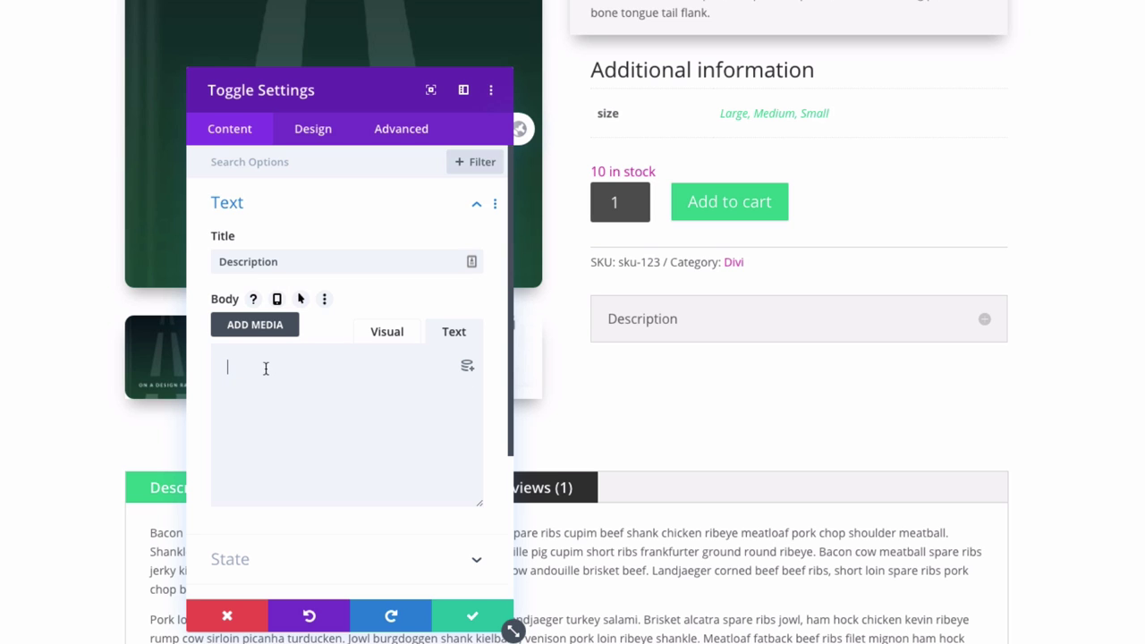
{"action": "left_click", "coordinate": [469, 368]}
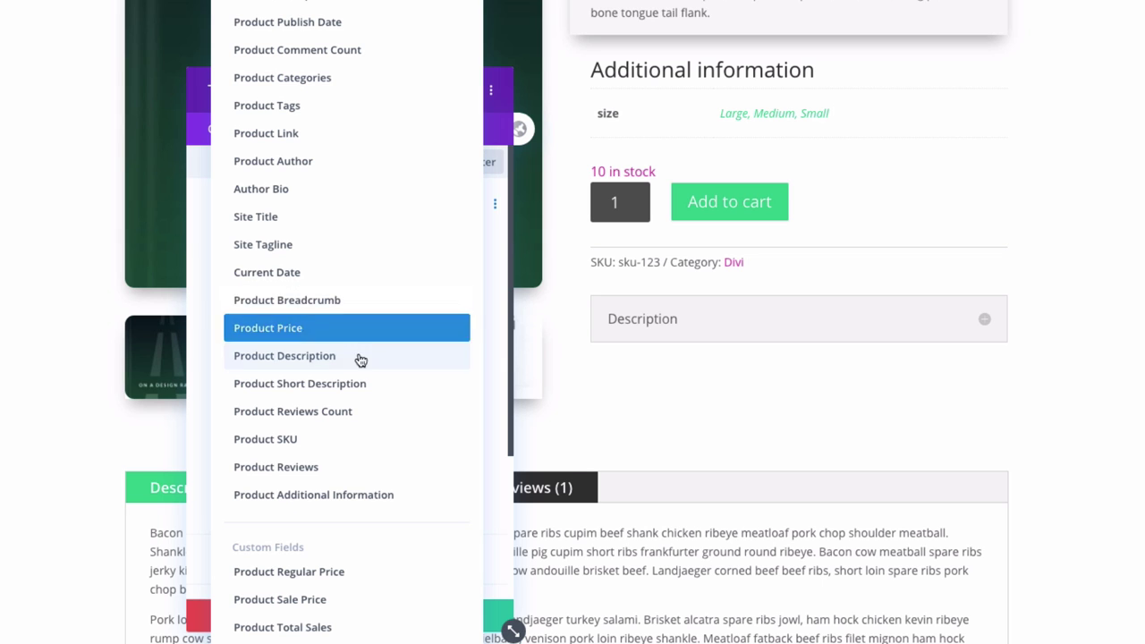
{"action": "left_click", "coordinate": [309, 356]}
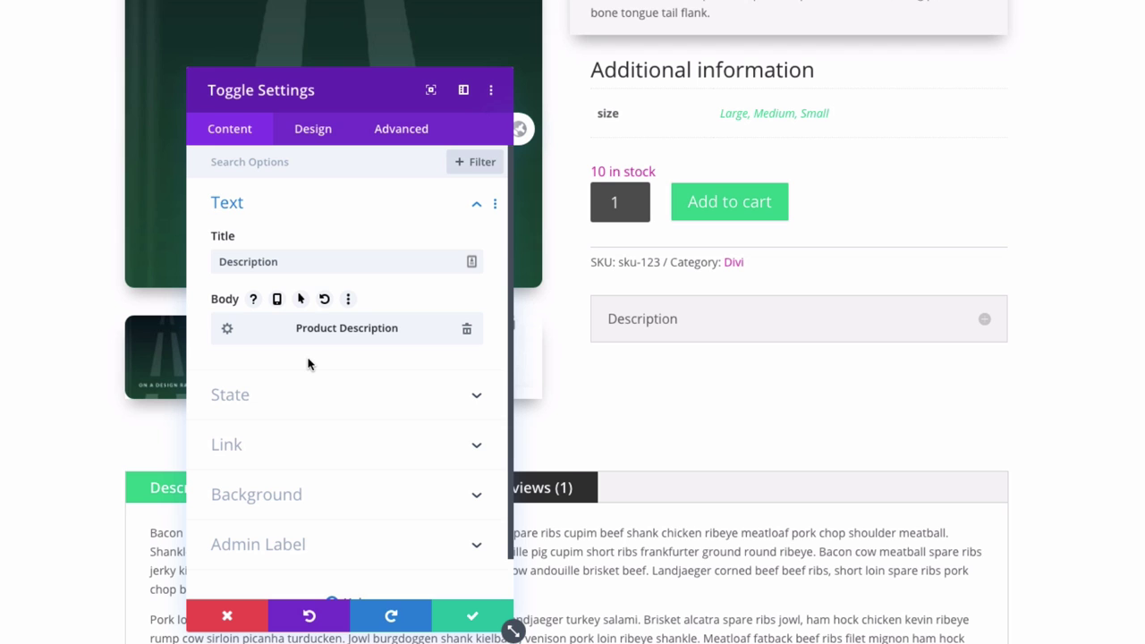
- Expand the Description toggle on the page to check its content, and save the module settings
{"action": "left_click", "coordinate": [987, 323]}
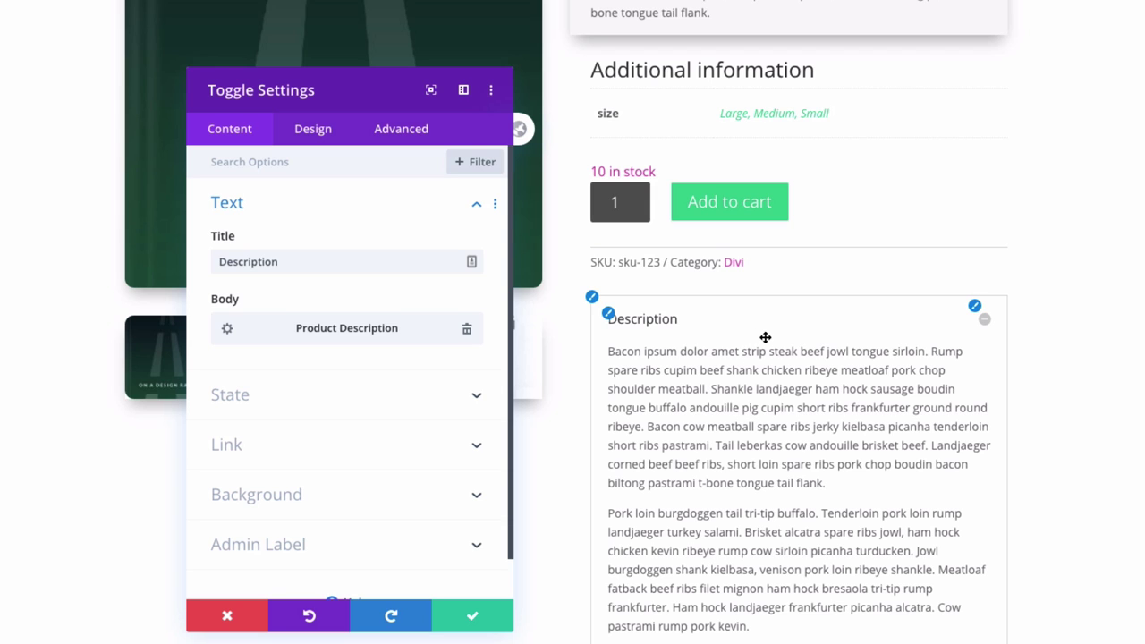
{"action": "left_click", "coordinate": [472, 620]}
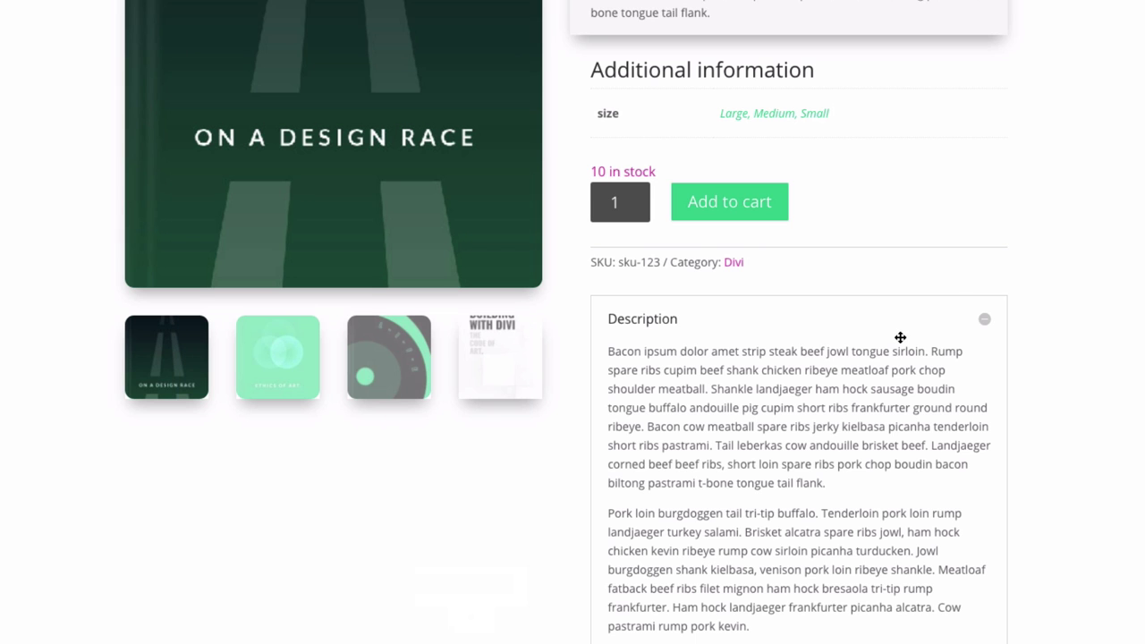
{"action": "scroll", "coordinate": [1011, 282], "scroll_direction": "down", "scroll_amount": 1}
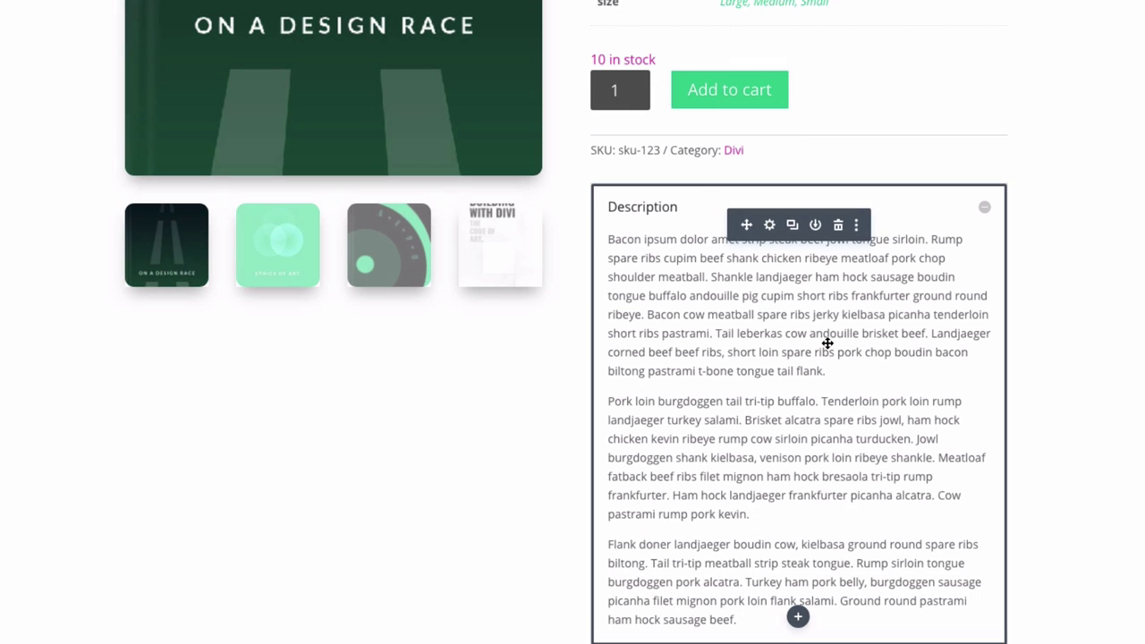